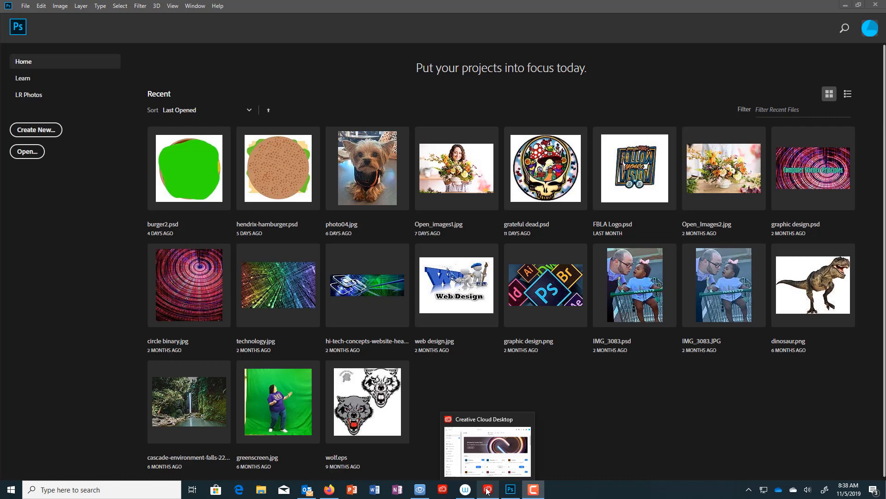
# - Check Photoshop 20.0.7's extra options in Creative Cloud, then minimize Creative Cloud
pyautogui.click(487, 492)
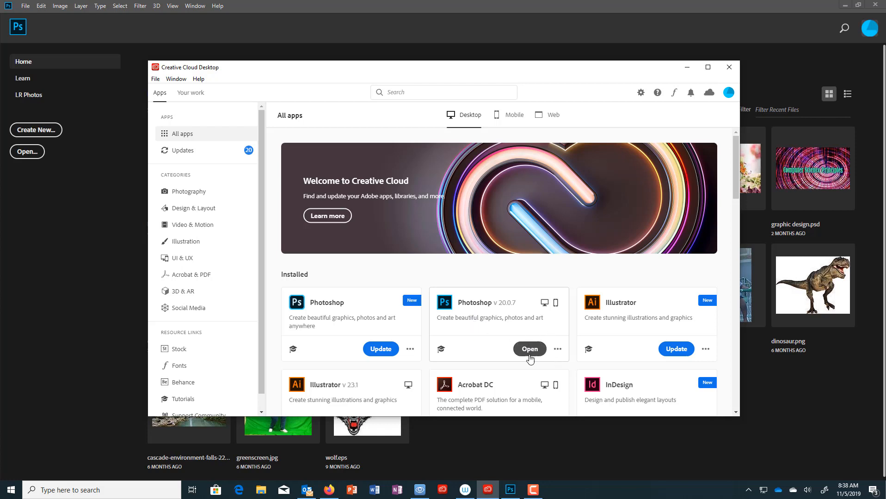
pyautogui.click(560, 351)
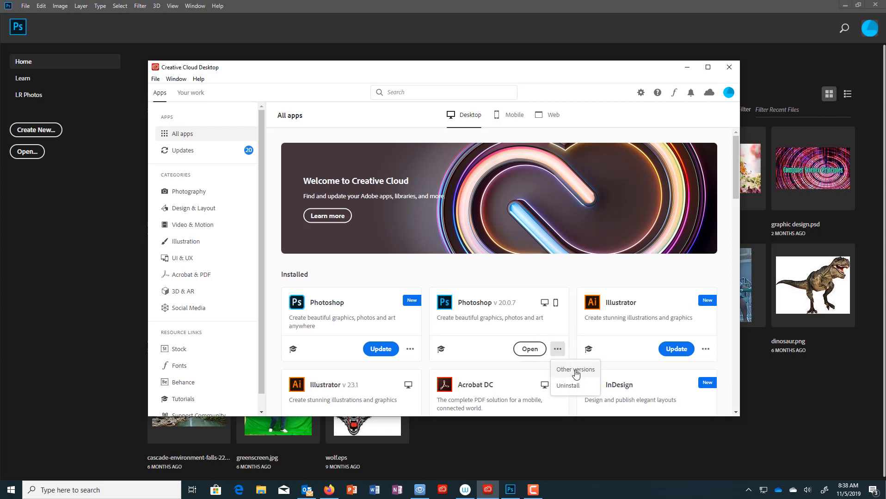
pyautogui.click(491, 350)
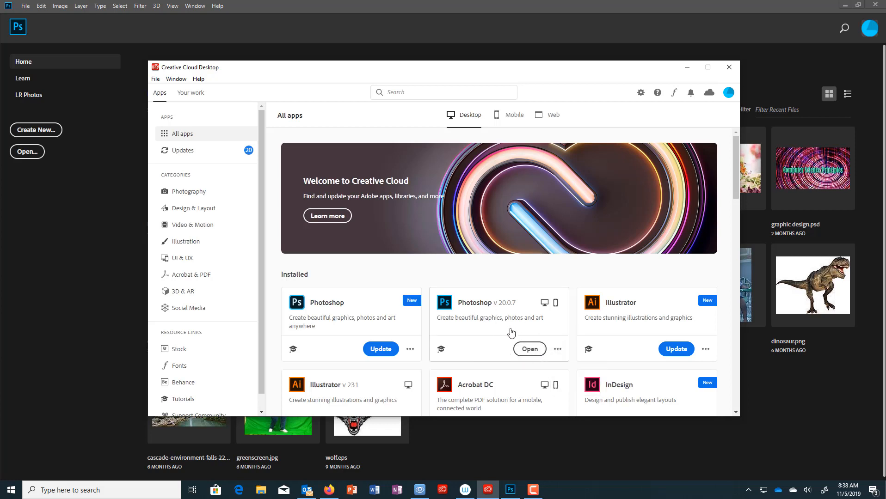
pyautogui.click(687, 70)
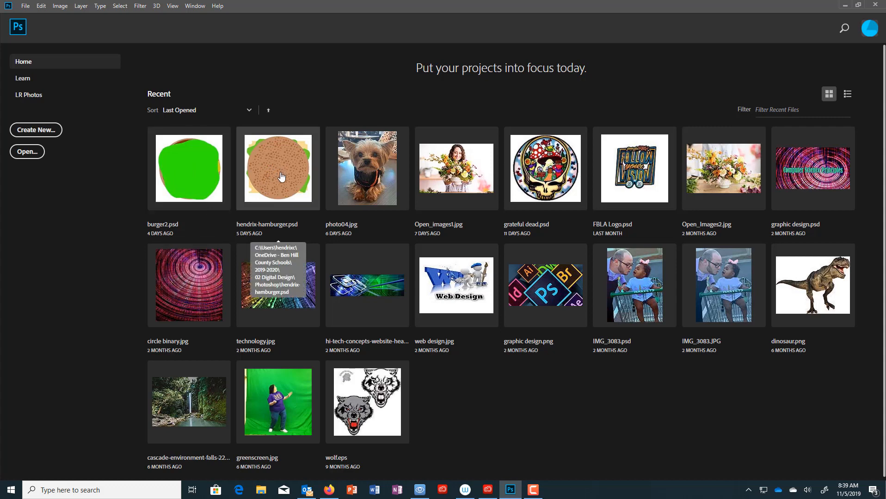
# - Open the hamburger drawing and hide its layers one by one, from top bun to patty
pyautogui.click(283, 192)
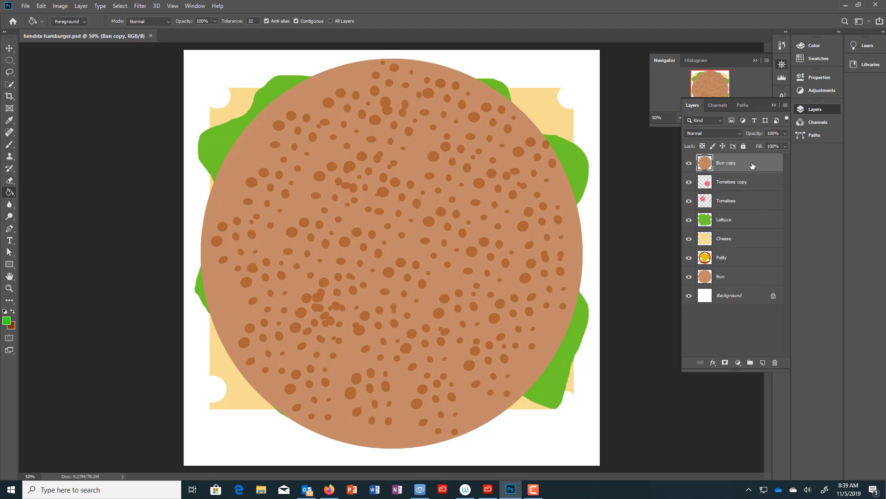
pyautogui.click(688, 163)
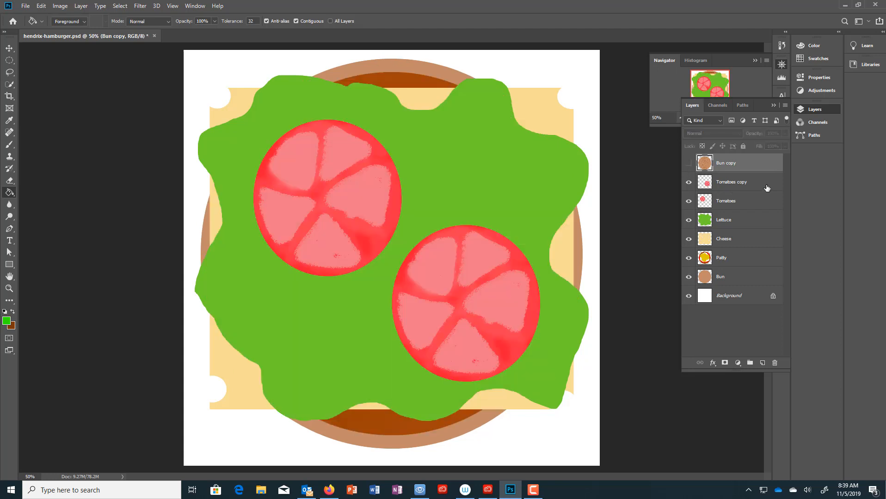
pyautogui.click(689, 182)
pyautogui.click(688, 202)
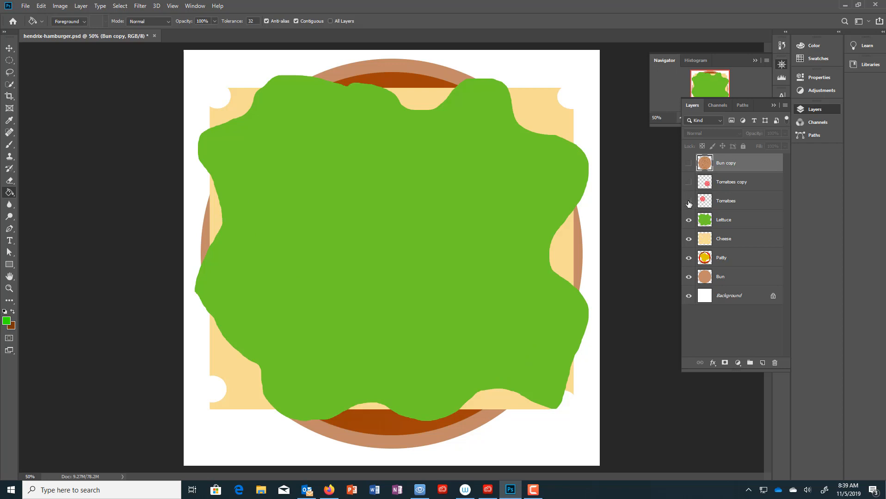
pyautogui.click(689, 222)
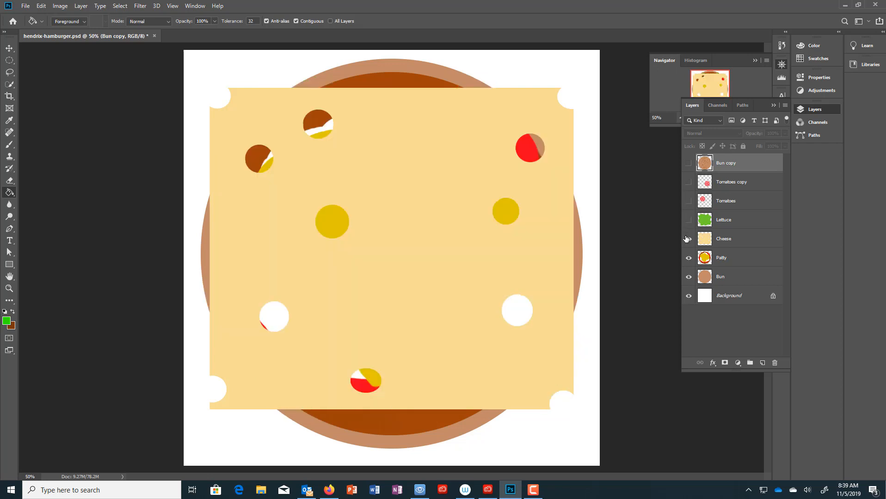
pyautogui.click(688, 239)
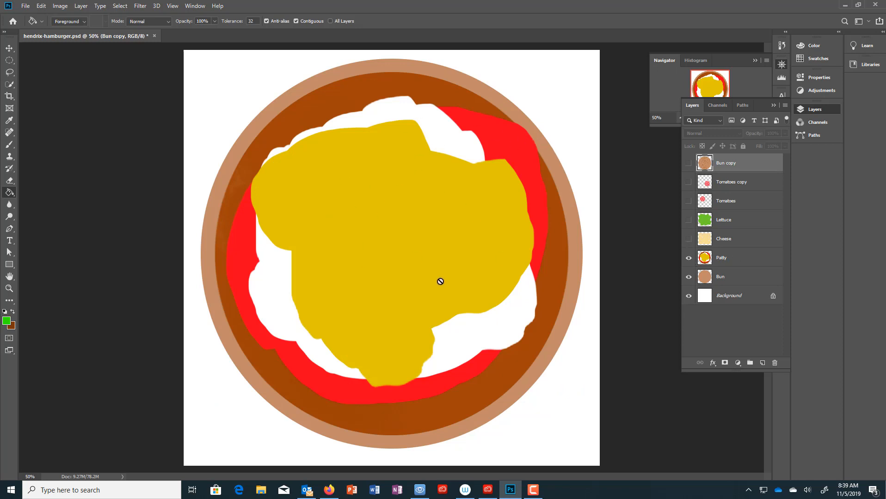
pyautogui.click(688, 258)
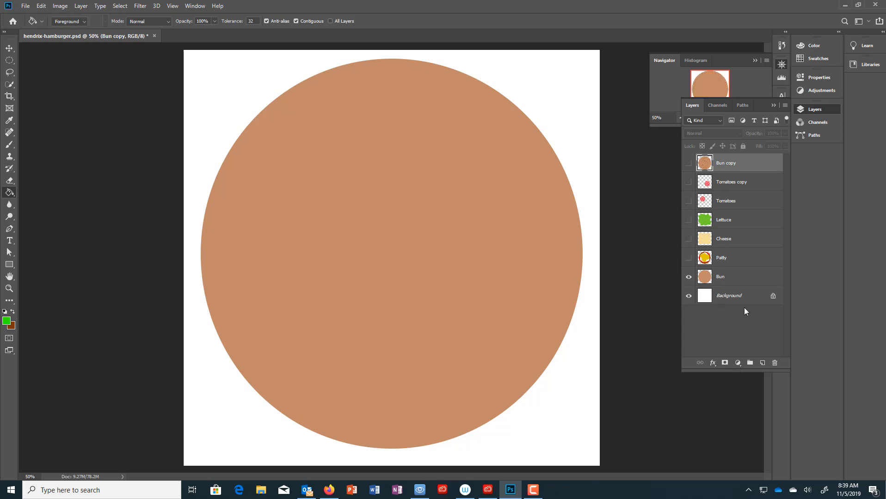
# - Turn every layer back on, from patty up to top bun, then quit Photoshop
pyautogui.click(689, 258)
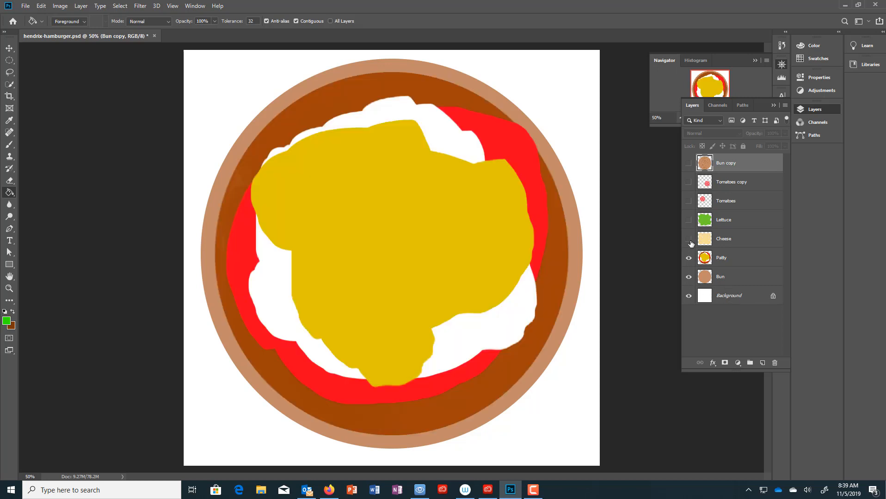
pyautogui.click(689, 238)
pyautogui.click(689, 220)
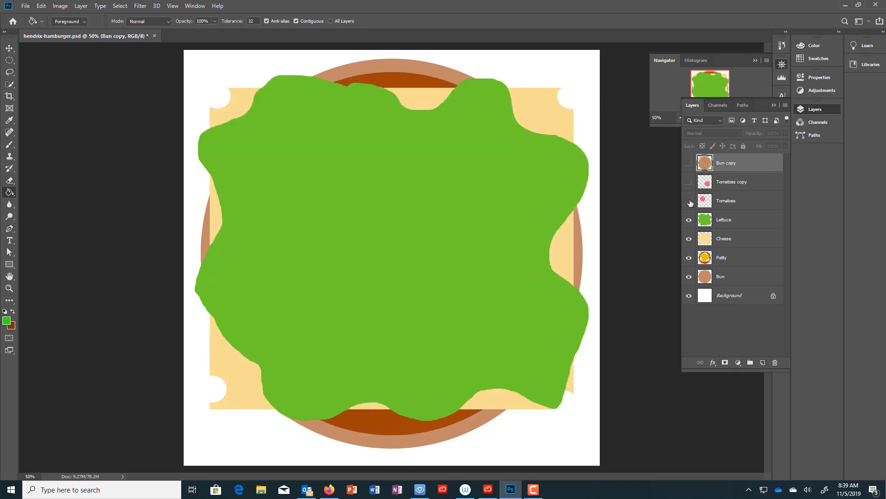
pyautogui.click(689, 202)
pyautogui.click(689, 183)
pyautogui.click(689, 163)
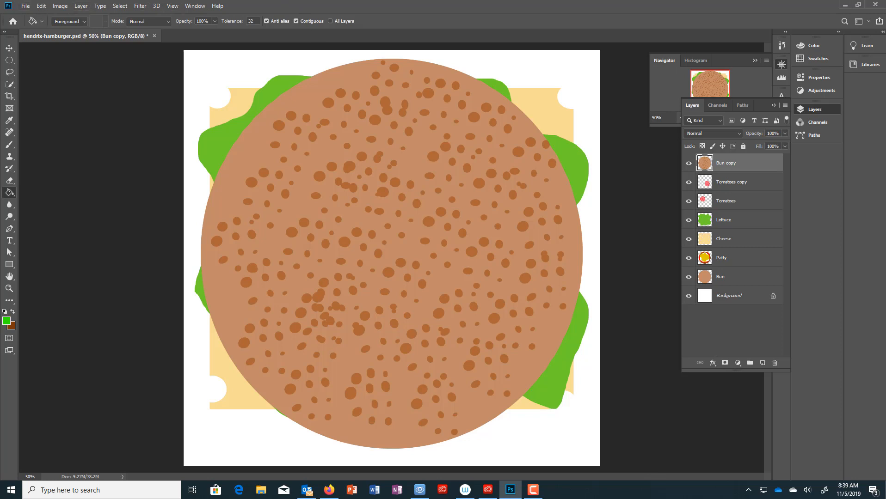
pyautogui.click(875, 5)
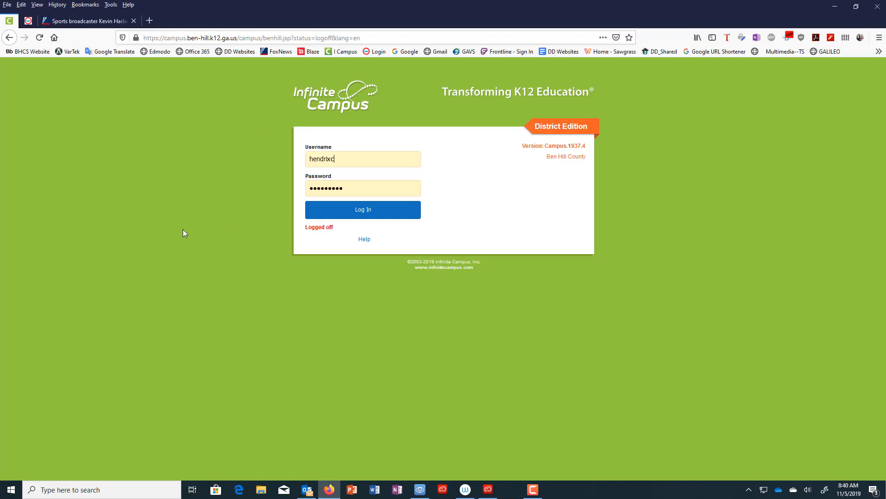
# - Bring up Creative Cloud to relaunch Photoshop
pyautogui.click(490, 490)
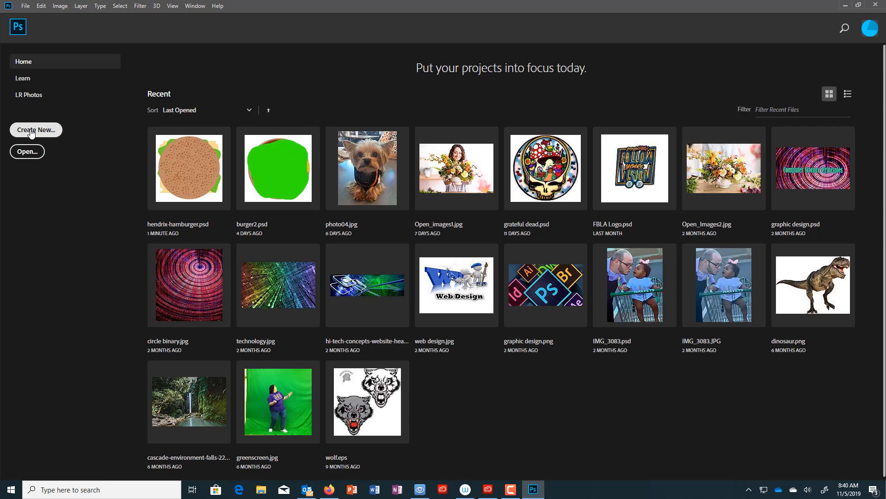
# - Start a new Print-preset document named hendrix-burger
pyautogui.click(31, 133)
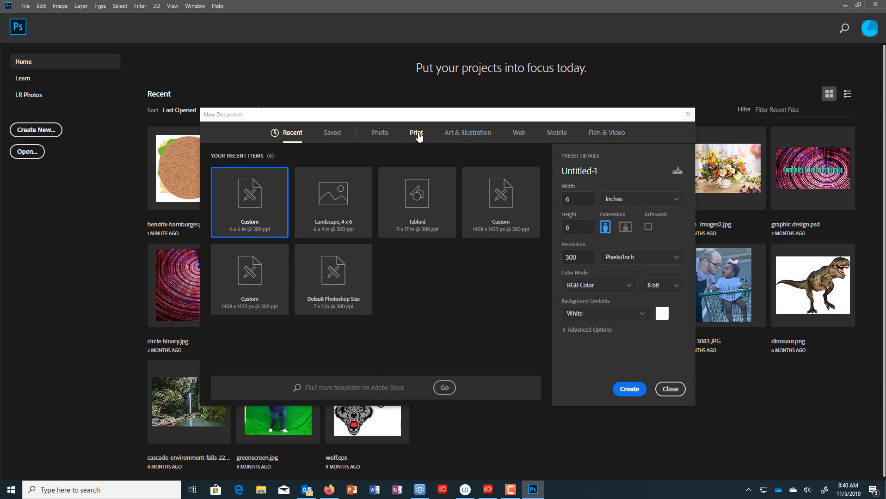
pyautogui.click(418, 136)
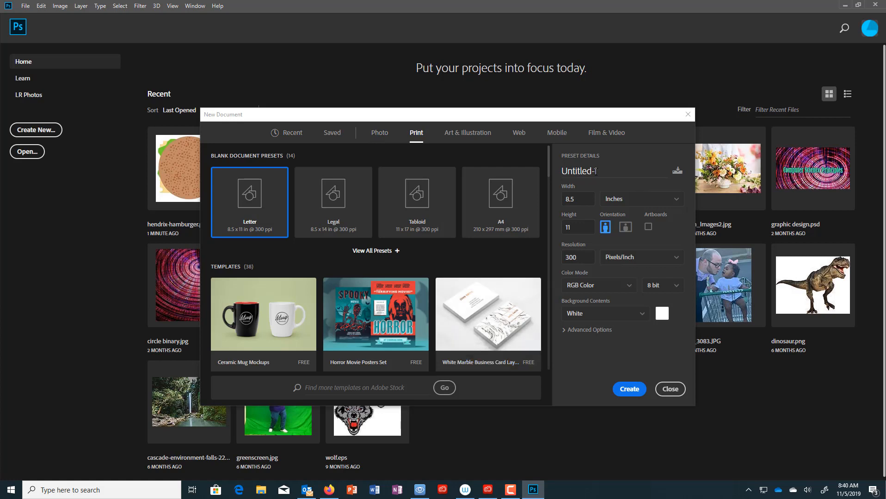
pyautogui.click(607, 170)
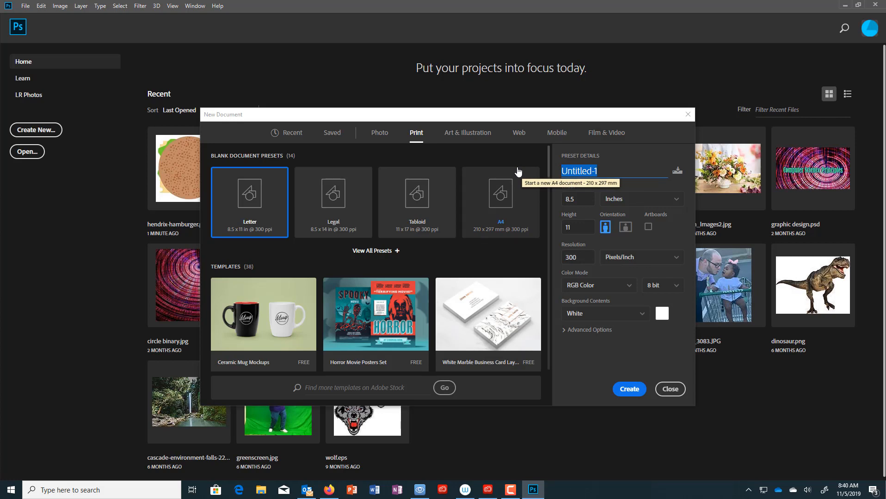
pyautogui.write('hendrix-ham')
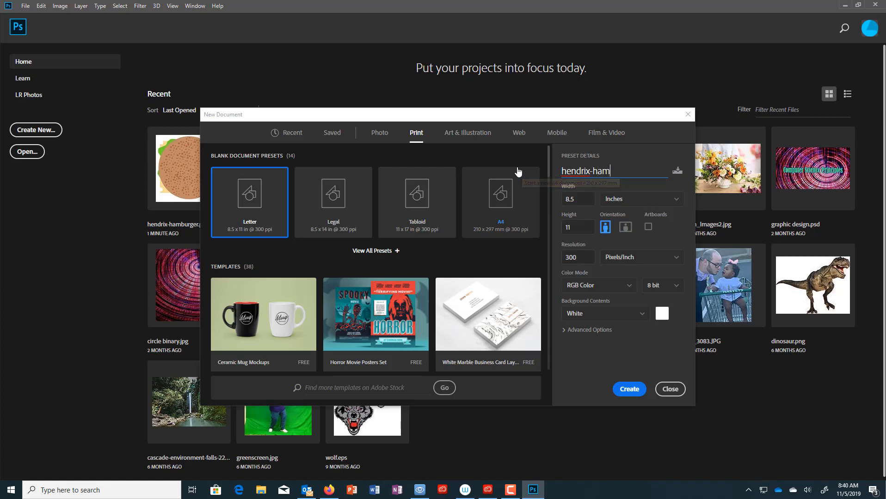
pyautogui.press('BackSpace')
pyautogui.press('BackSpace')
pyautogui.press('BackSpace')
pyautogui.write('burger')
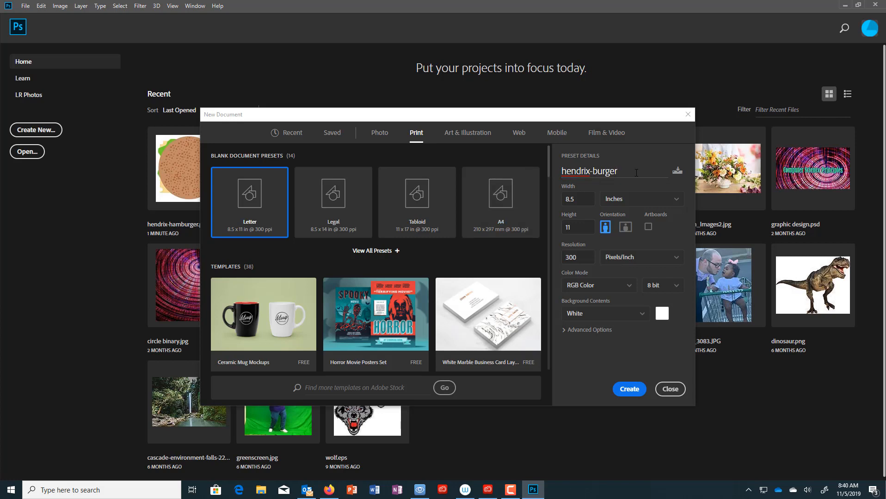
# - Set width and height to 6 inches and create the document
pyautogui.doubleClick(577, 201)
pyautogui.write('6')
pyautogui.doubleClick(583, 228)
pyautogui.write('6')
pyautogui.click(635, 364)
pyautogui.click(629, 389)
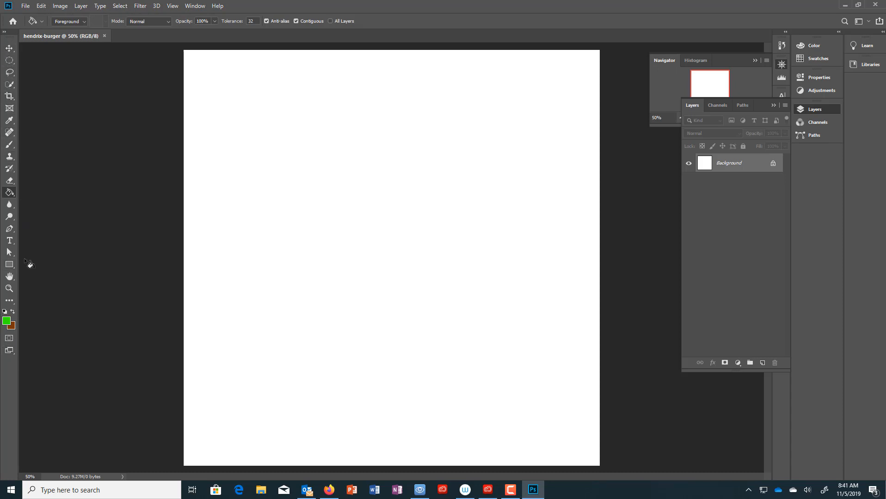
# - Try the Lasso, Crop, Eyedropper and Spot Healing tools, ending on Elliptical Marquee
pyautogui.click(9, 72)
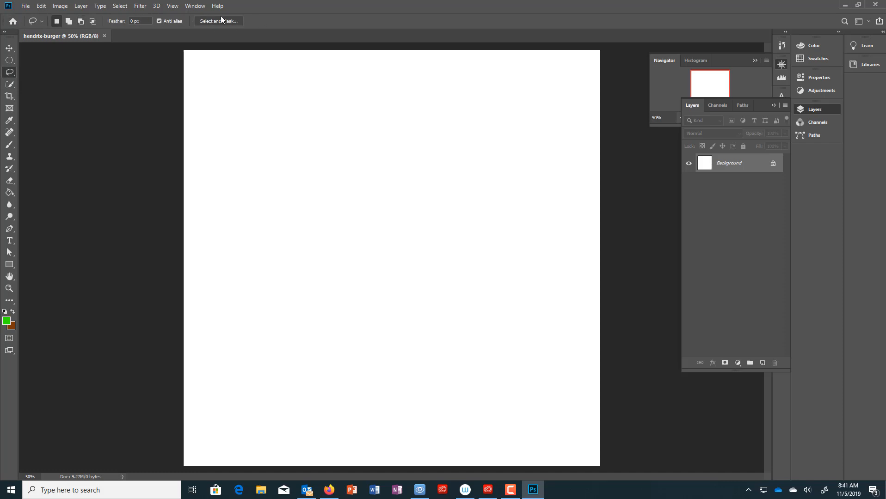
pyautogui.click(41, 22)
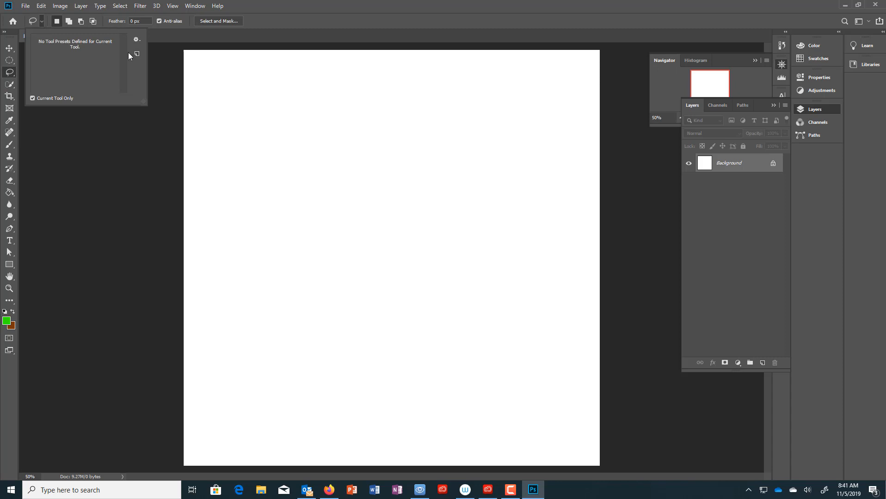
pyautogui.click(11, 74)
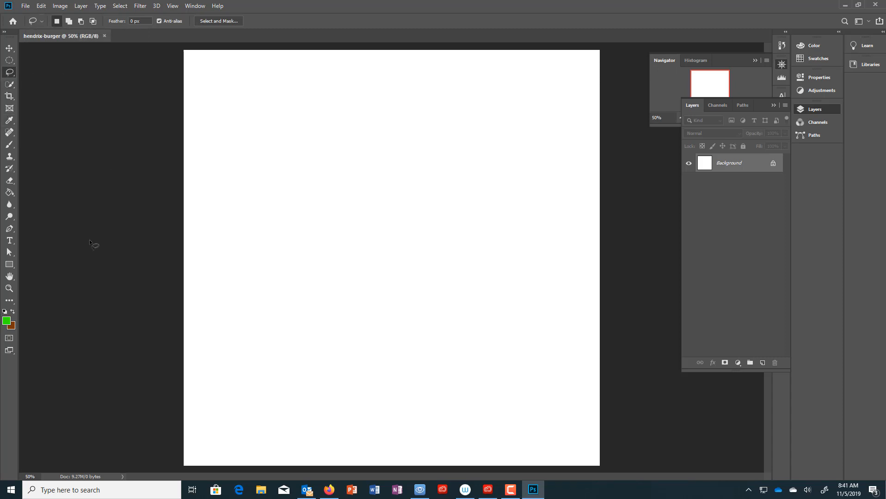
pyautogui.click(9, 97)
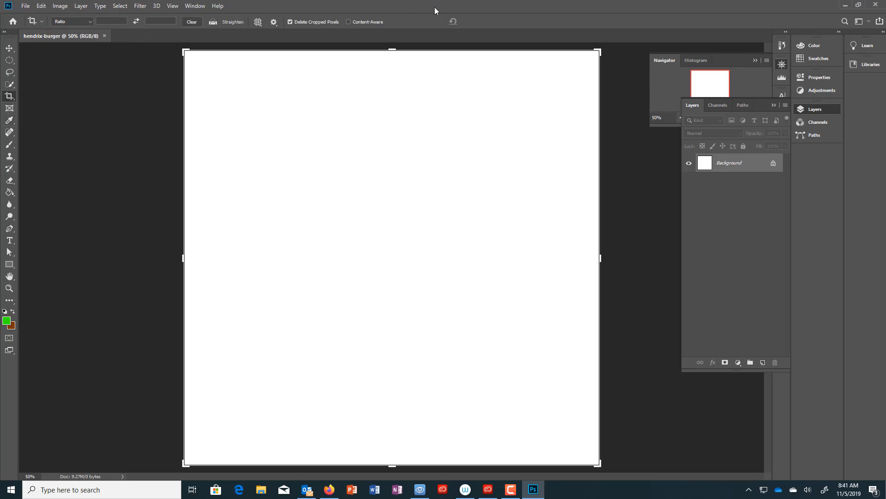
pyautogui.click(10, 121)
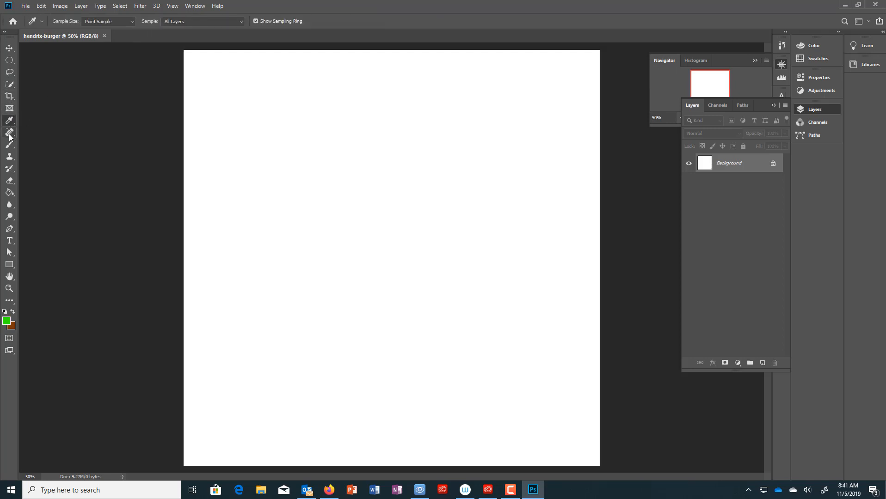
pyautogui.click(8, 133)
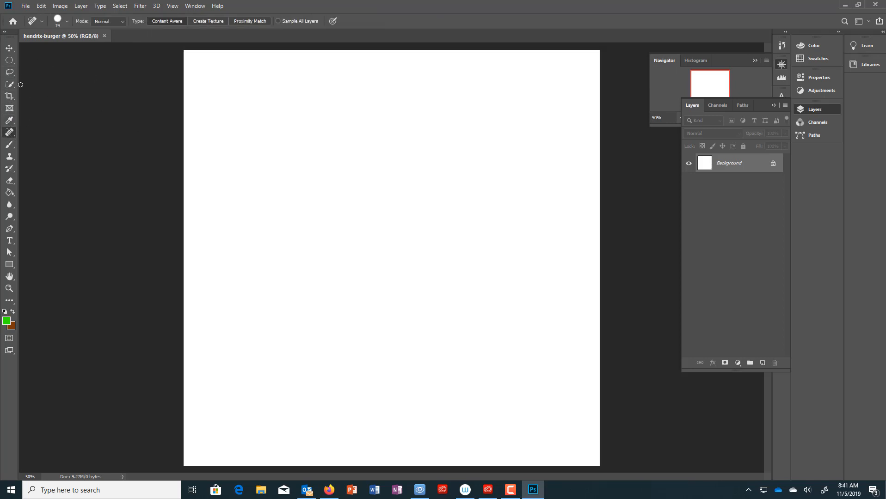
pyautogui.click(8, 61)
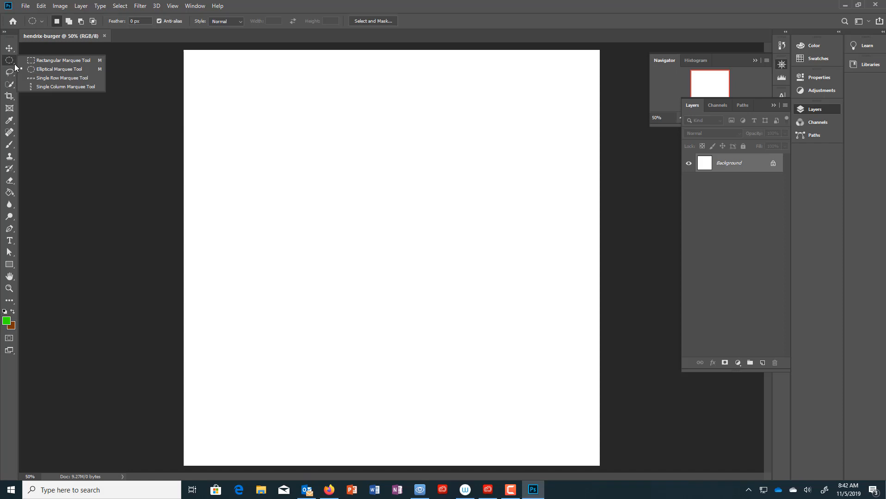
pyautogui.click(78, 62)
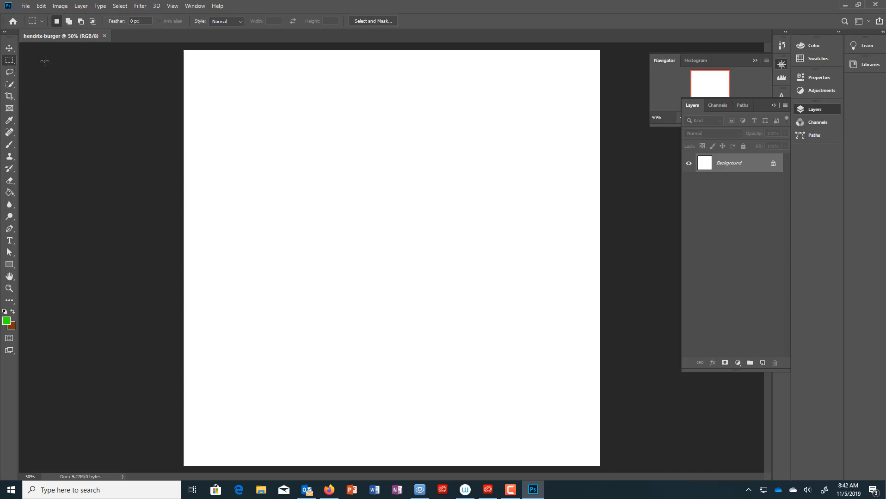
pyautogui.rightClick(10, 61)
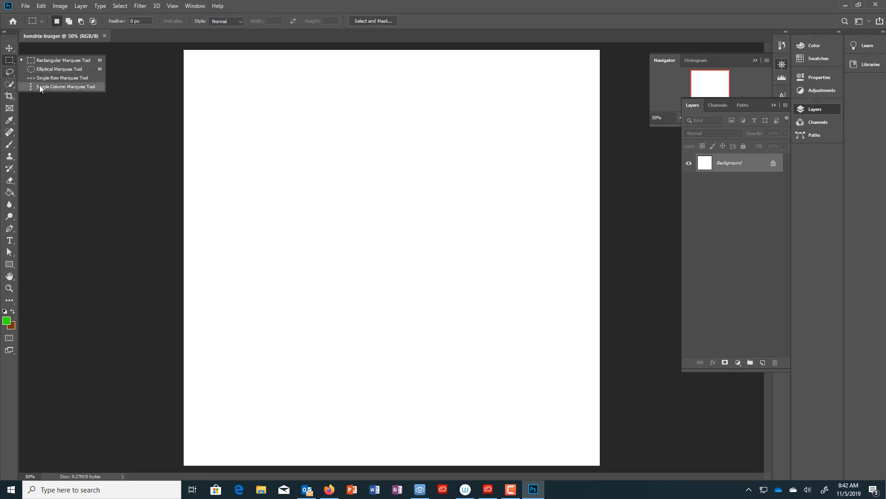
pyautogui.click(49, 135)
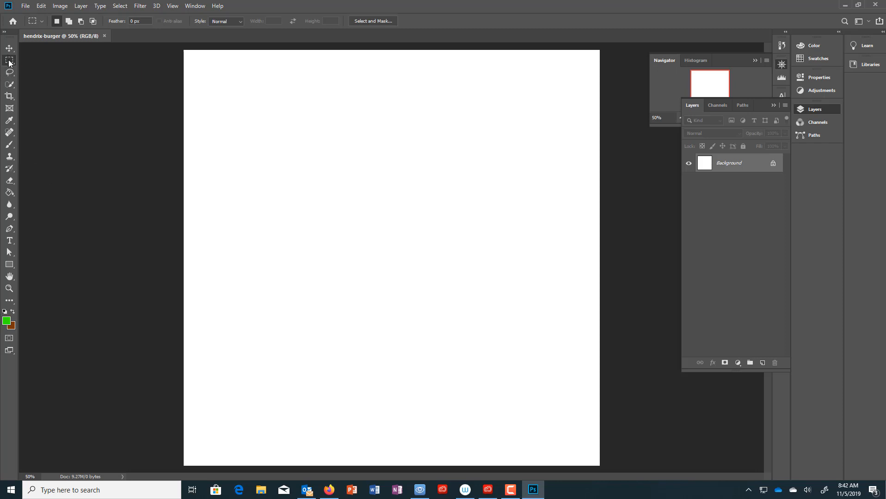
pyautogui.click(10, 72)
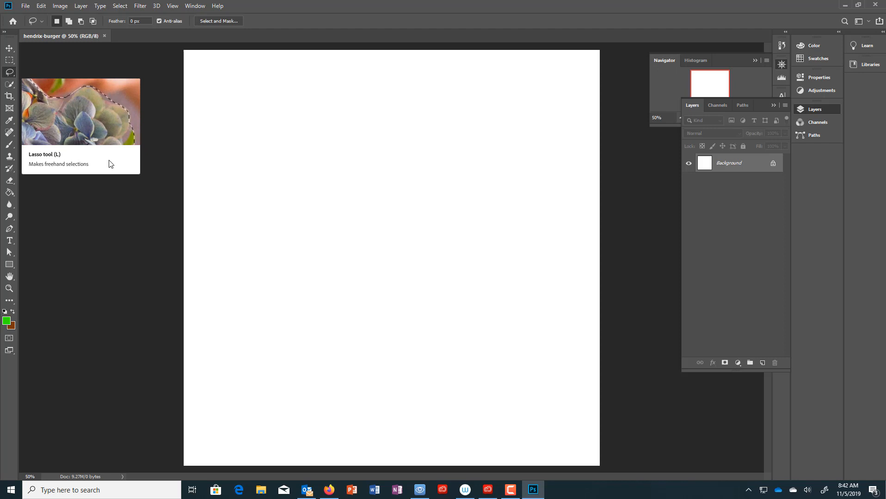
pyautogui.click(9, 60)
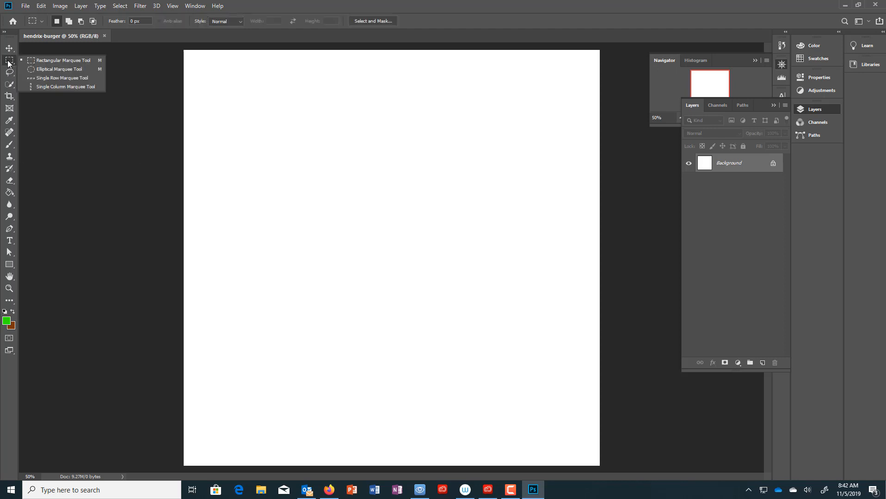
pyautogui.click(66, 61)
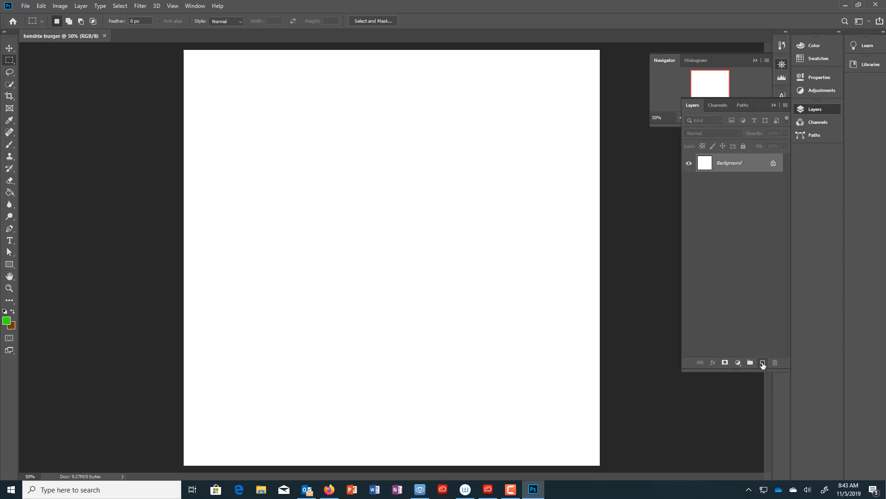
# - Add a new layer above Background named Bun and keep it active
pyautogui.click(763, 363)
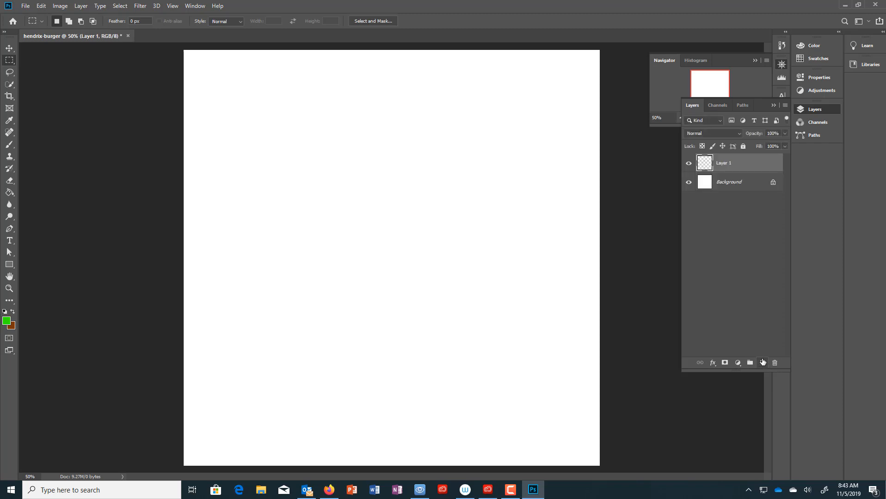
pyautogui.doubleClick(721, 164)
pyautogui.write('Bun')
pyautogui.press('Return')
pyautogui.click(741, 189)
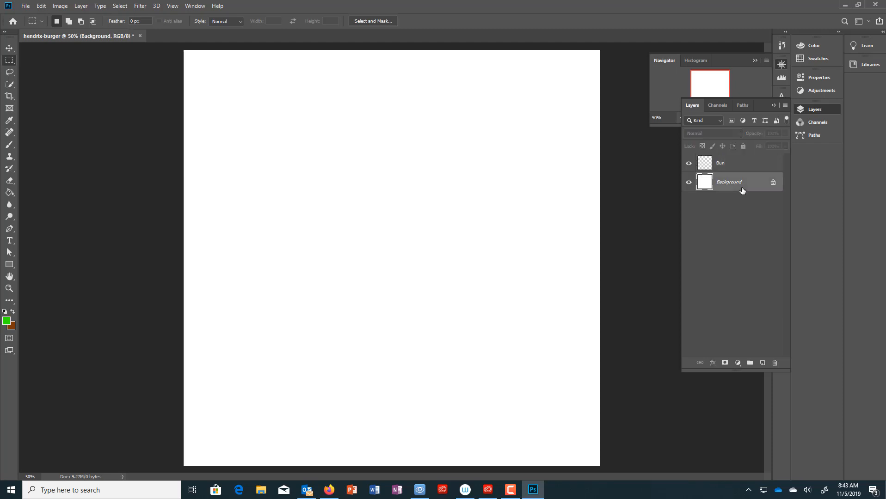
pyautogui.click(762, 166)
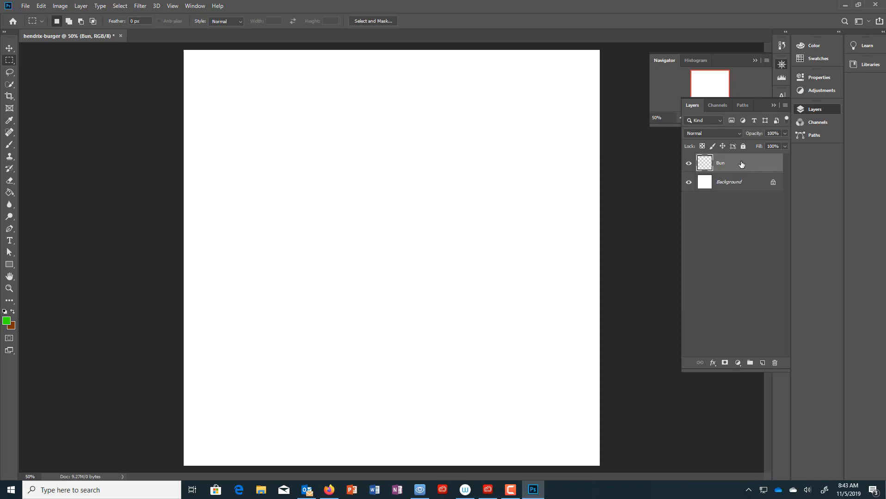
pyautogui.click(10, 61)
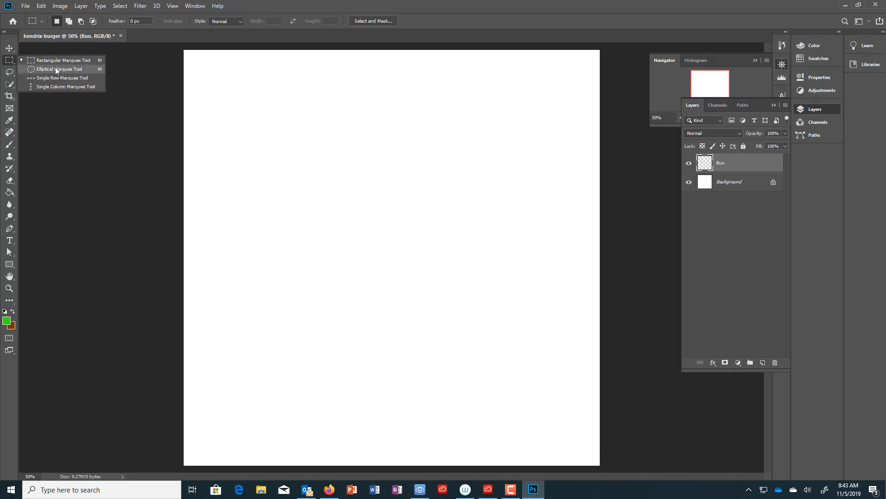
# - Draw a large elliptical-marquee circle and snap it to the canvas centre
pyautogui.click(40, 70)
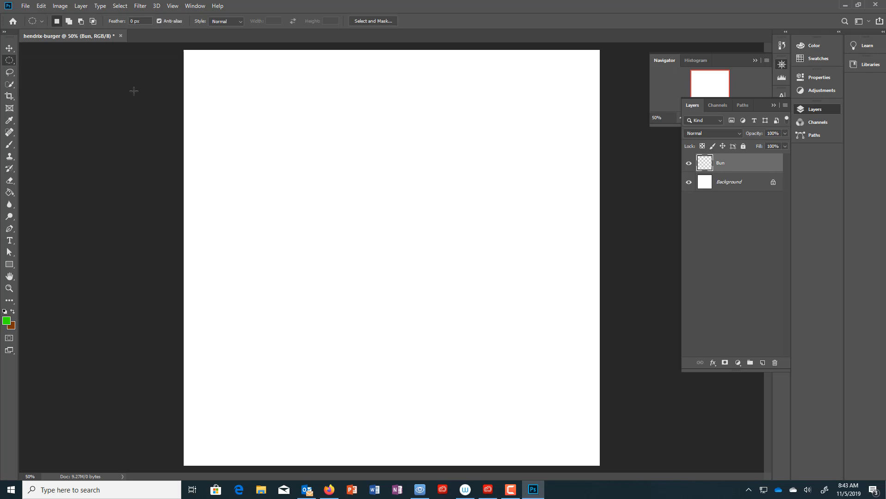
pyautogui.moveTo(197, 70); pyautogui.dragTo(574, 444)
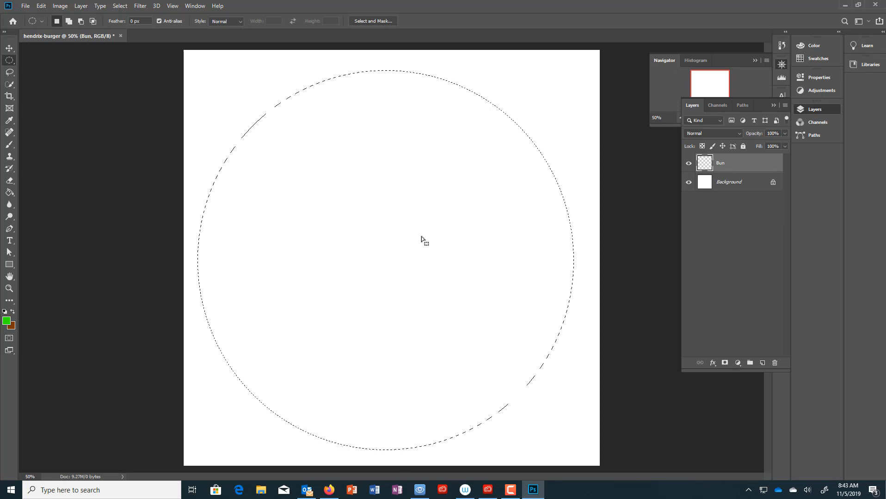
pyautogui.moveTo(407, 228)
pyautogui.mouseDown()
pyautogui.moveTo(435, 229)
pyautogui.moveTo(413, 224)
pyautogui.mouseUp()
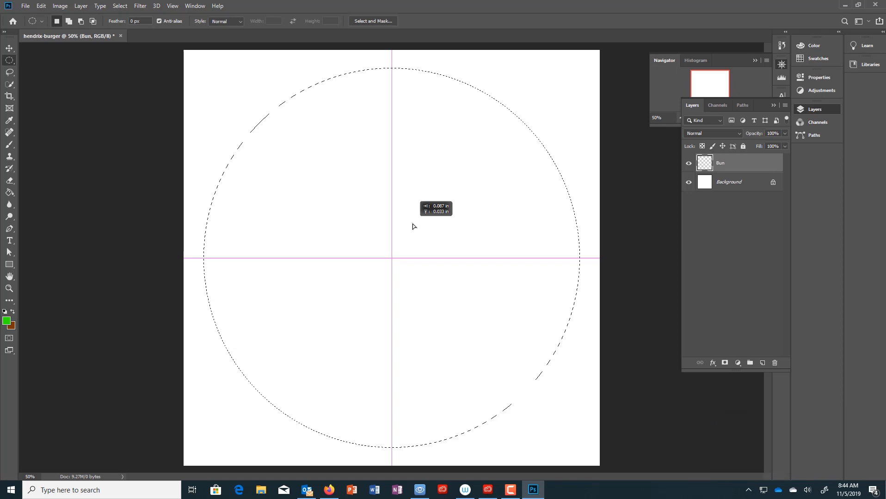
pyautogui.moveTo(413, 223); pyautogui.dragTo(413, 224)
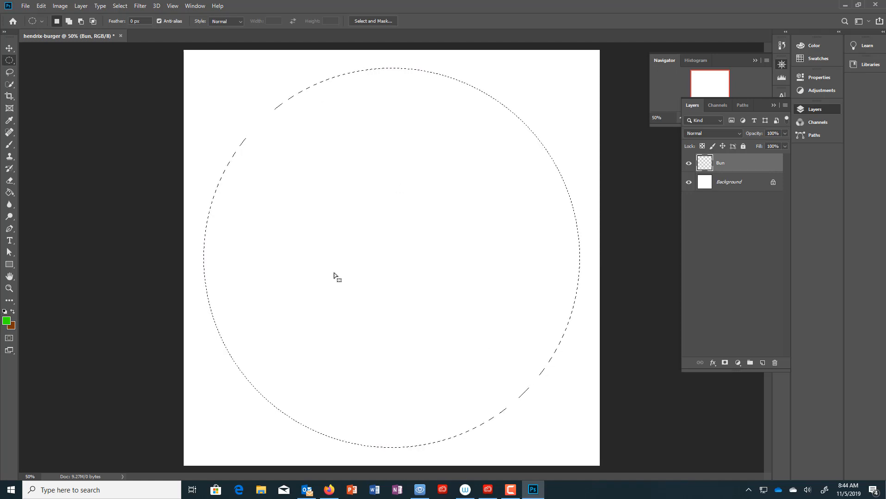
# - Select the Paint Bucket tool from the Gradient/Paint Bucket group
pyautogui.click(8, 195)
pyautogui.rightClick(8, 194)
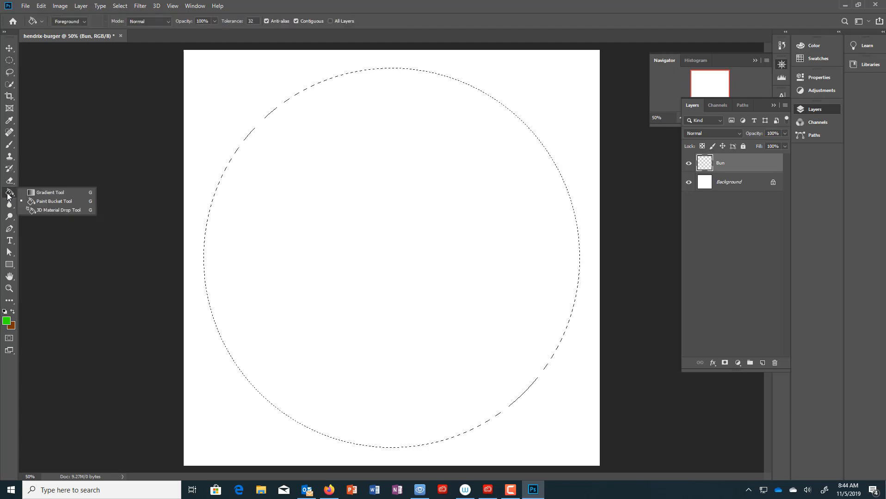
pyautogui.click(51, 192)
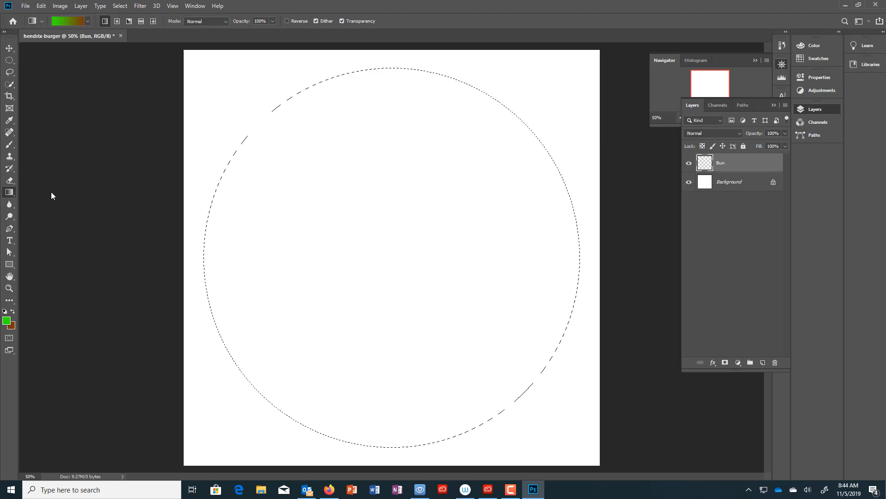
pyautogui.rightClick(9, 193)
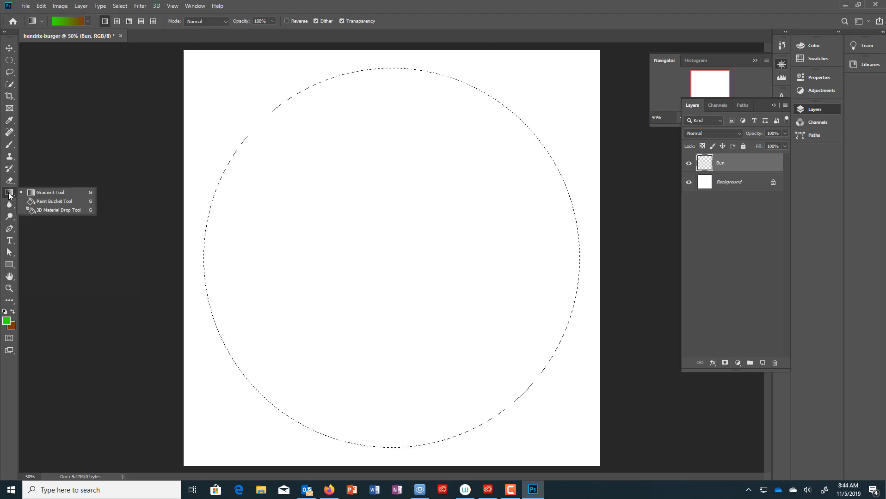
pyautogui.click(55, 202)
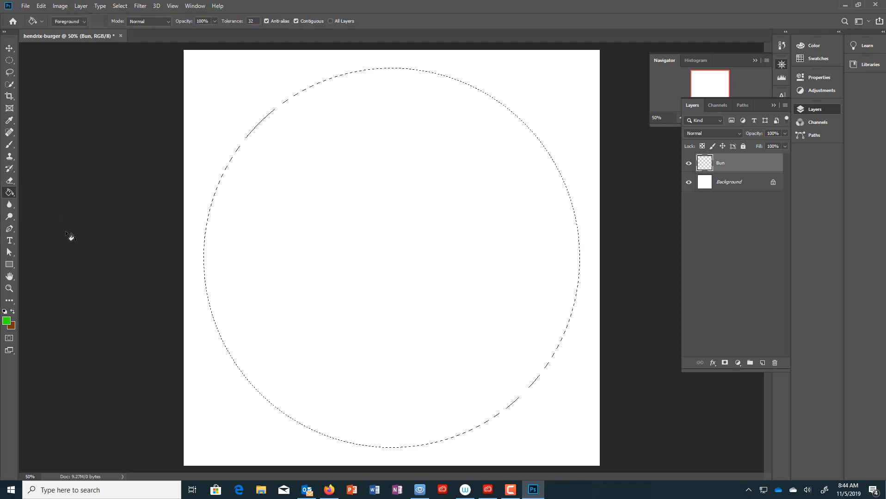
# - Swap foreground and background colours, then reset them to default black and white
pyautogui.click(13, 313)
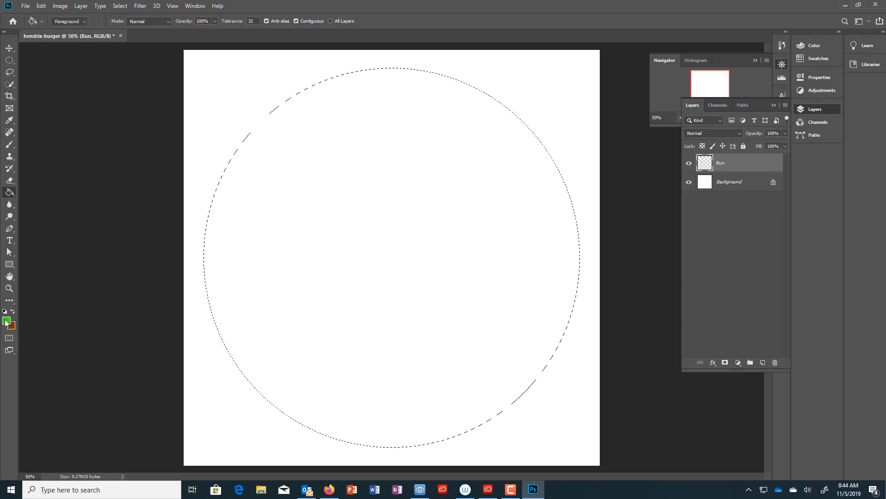
pyautogui.click(13, 313)
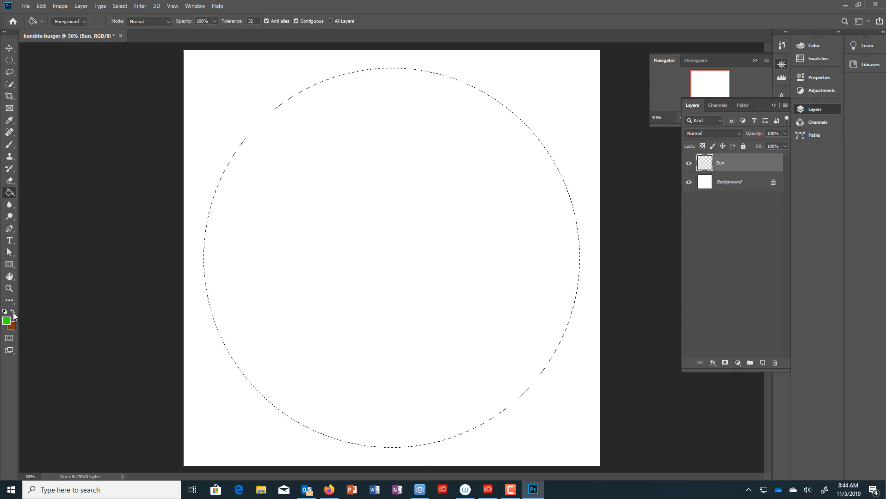
pyautogui.click(13, 313)
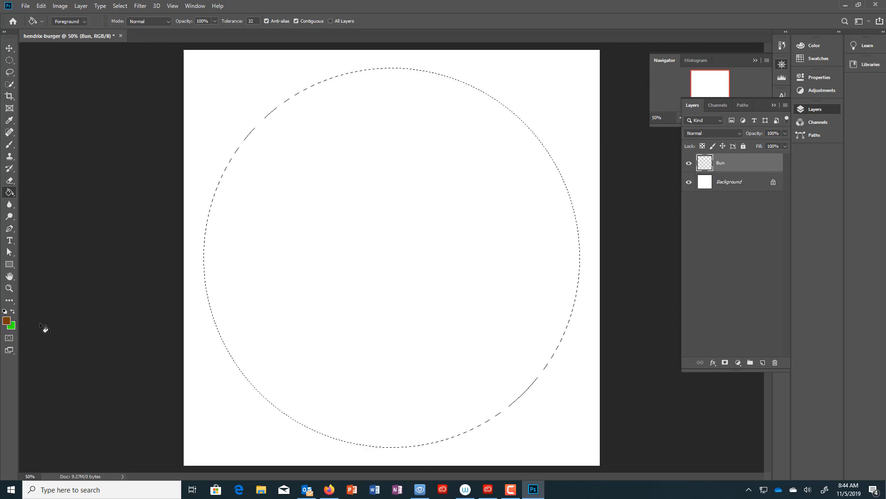
pyautogui.click(5, 313)
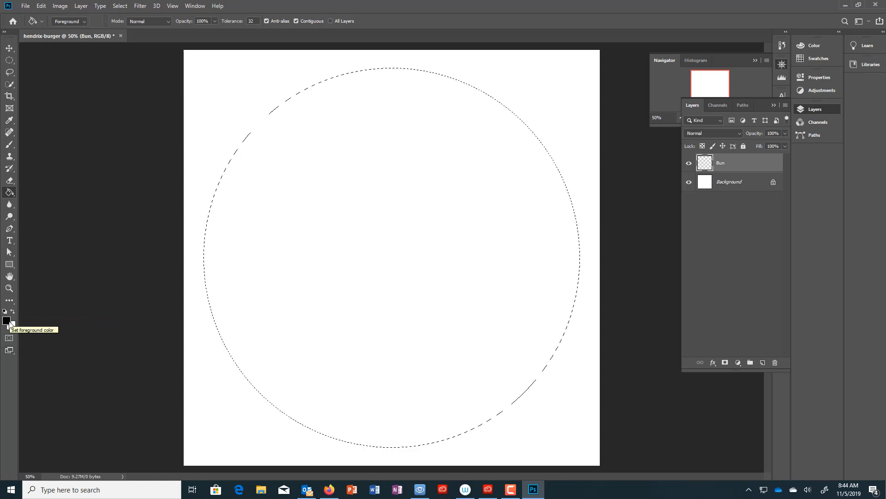
# - Set the foreground to muted brown #835757 and bucket-fill the circular selection
pyautogui.click(7, 320)
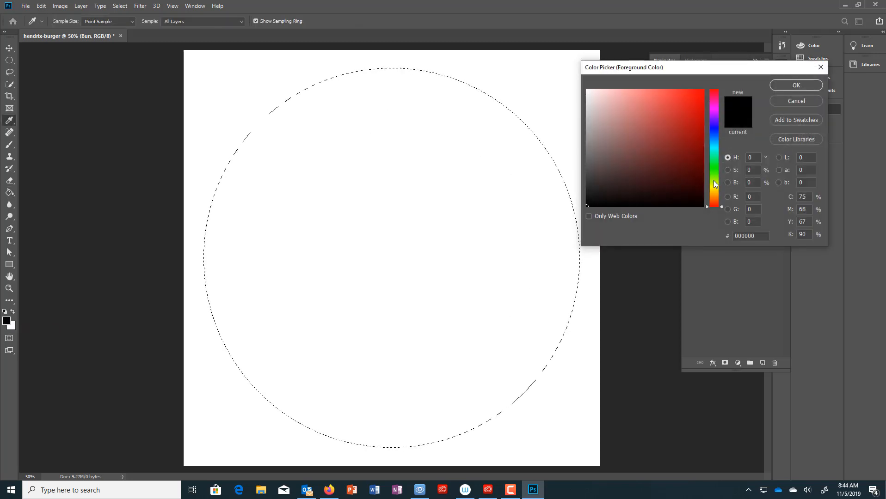
pyautogui.moveTo(647, 166); pyautogui.dragTo(658, 137)
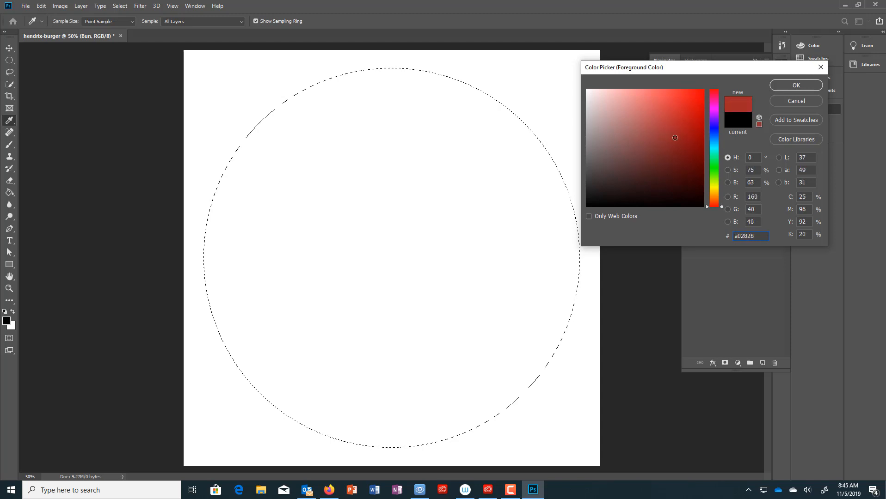
pyautogui.moveTo(672, 129); pyautogui.dragTo(645, 131)
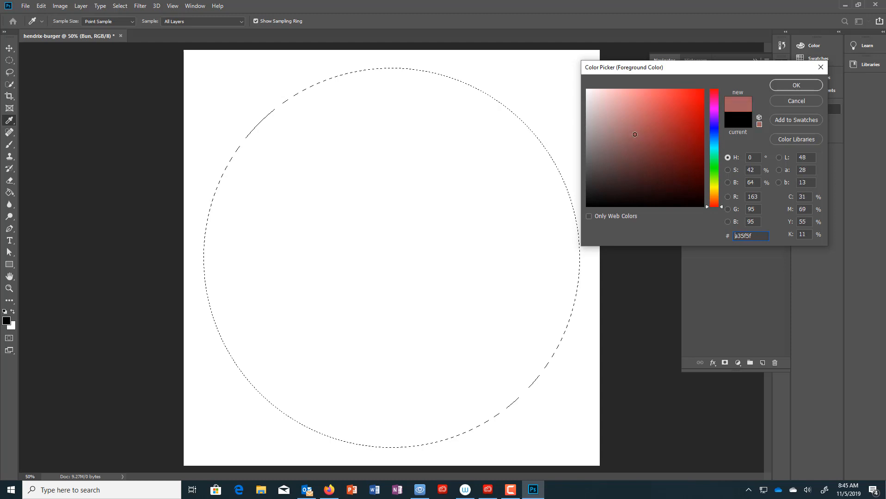
pyautogui.moveTo(633, 131); pyautogui.dragTo(633, 136)
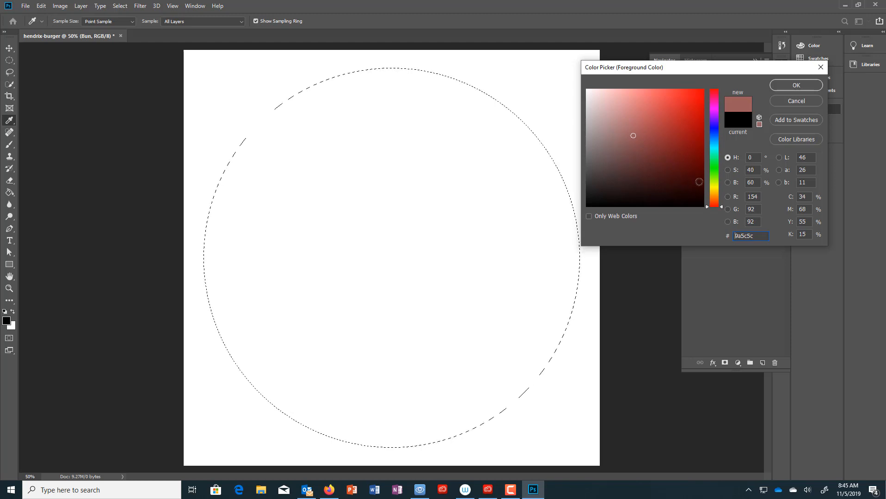
pyautogui.moveTo(699, 181)
pyautogui.mouseDown()
pyautogui.moveTo(669, 177)
pyautogui.moveTo(646, 144)
pyautogui.mouseUp()
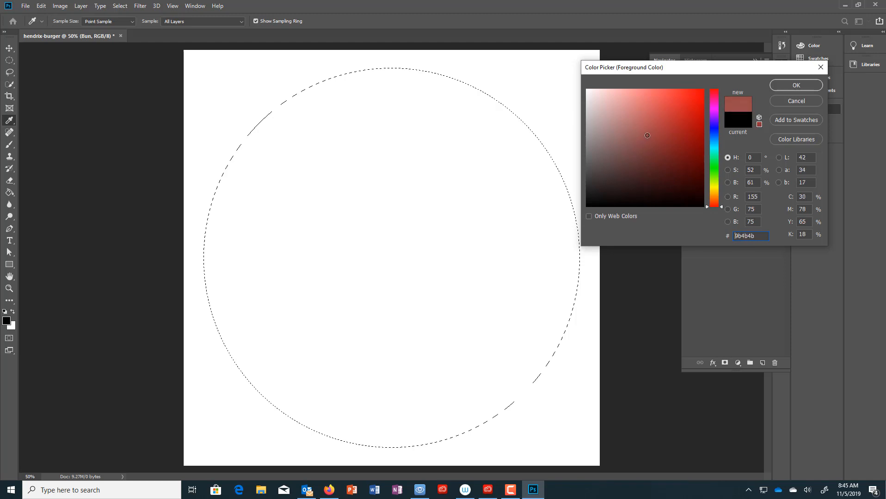
pyautogui.moveTo(647, 135); pyautogui.dragTo(627, 148)
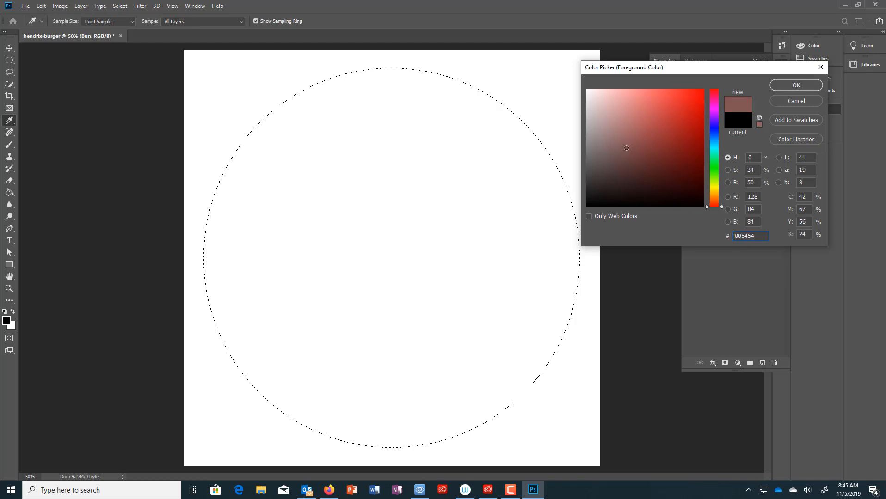
pyautogui.click(796, 85)
pyautogui.press('g')
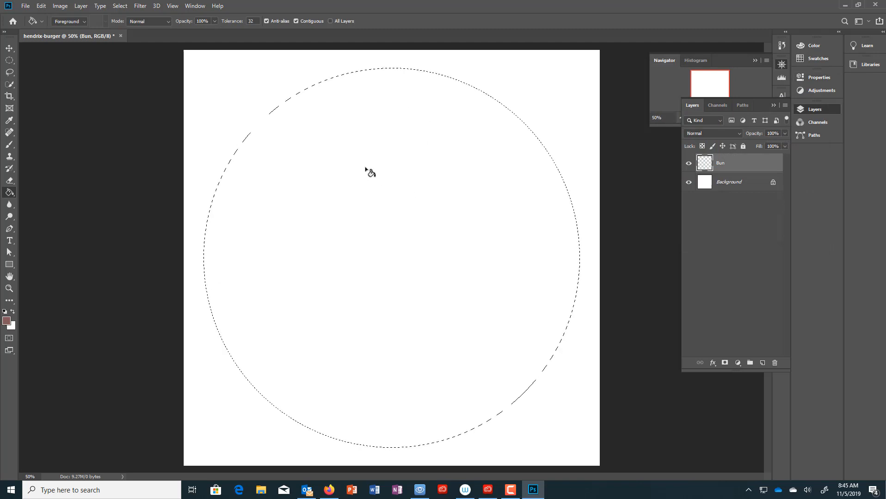
pyautogui.click(329, 169)
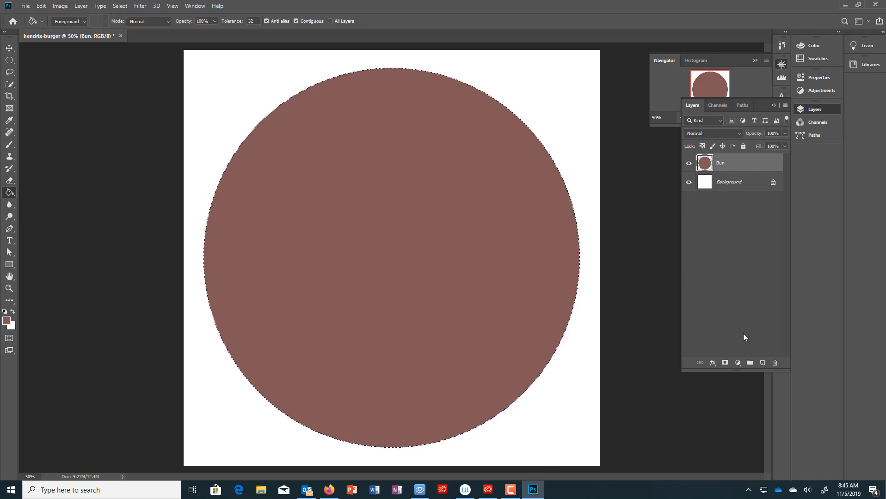
# - Add a new layer above Bun, naming it Pattie first, then renaming it Burger
pyautogui.click(762, 364)
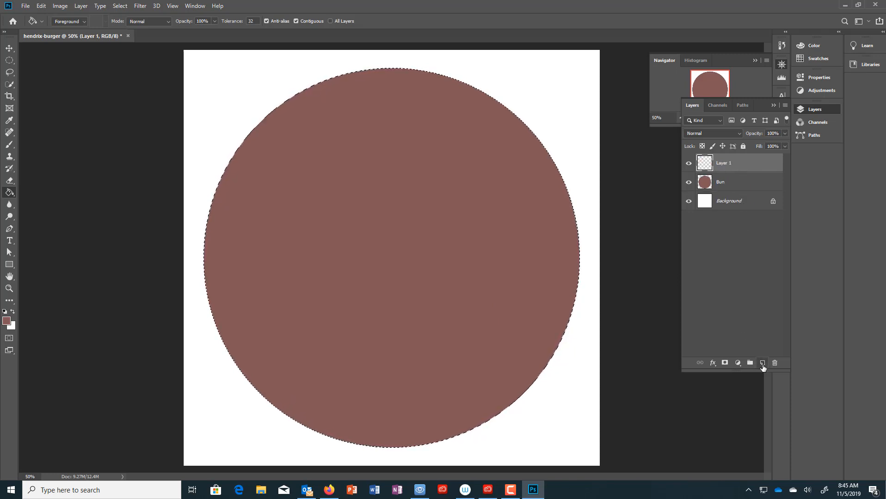
pyautogui.doubleClick(725, 163)
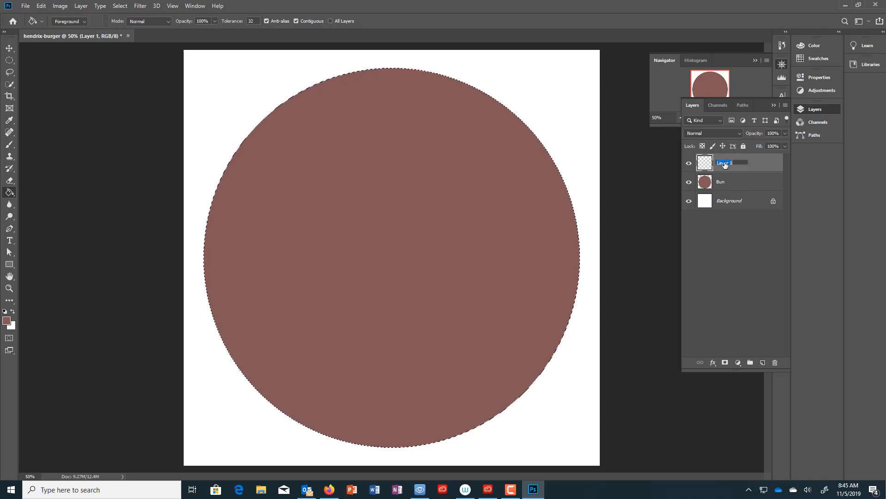
pyautogui.write('Pattie')
pyautogui.press('Return')
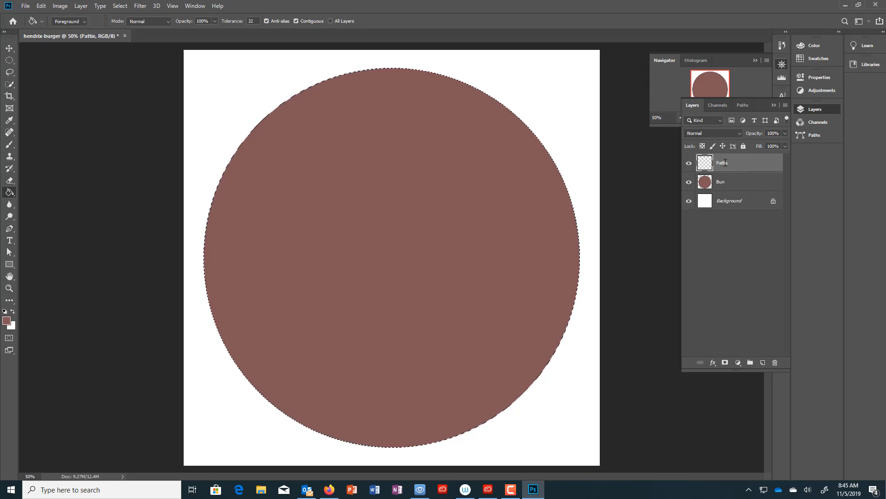
pyautogui.doubleClick(729, 166)
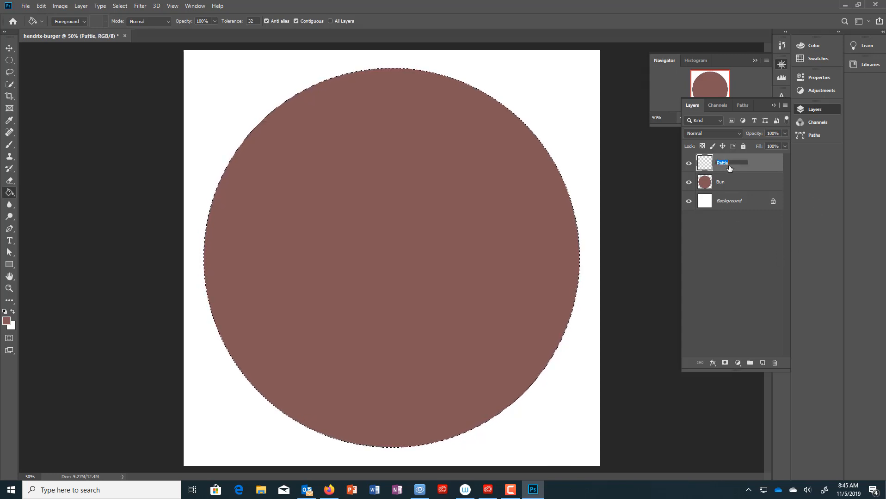
pyautogui.press('BackSpace')
pyautogui.press('BackSpace')
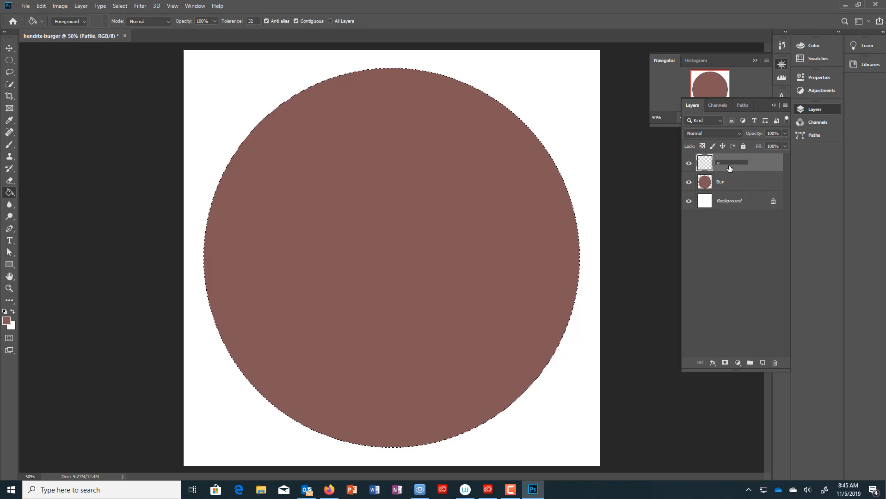
pyautogui.write('Burger')
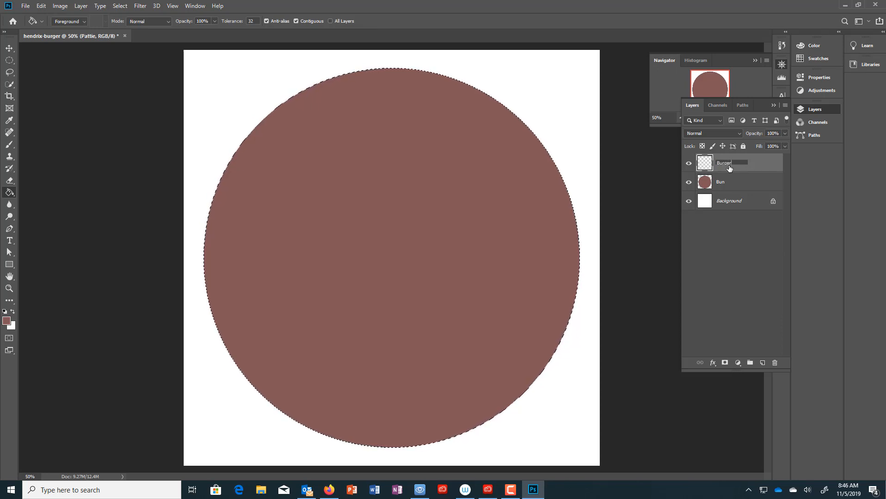
pyautogui.press('Return')
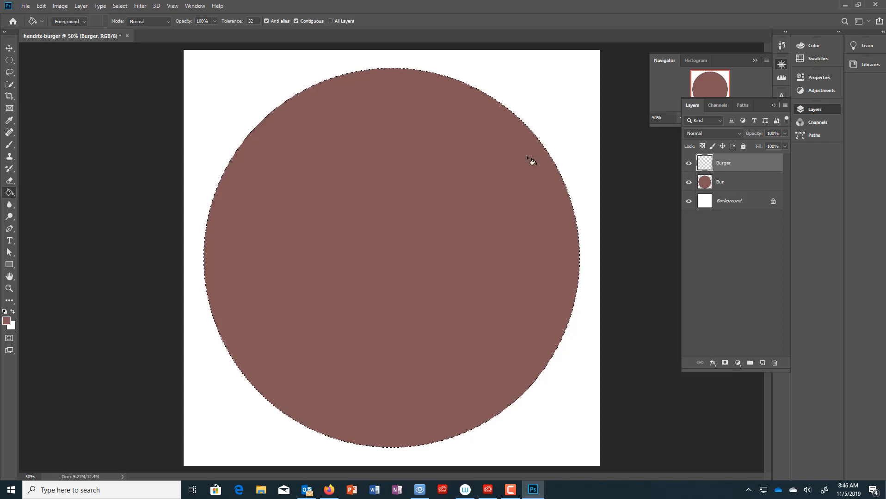
pyautogui.click(9, 60)
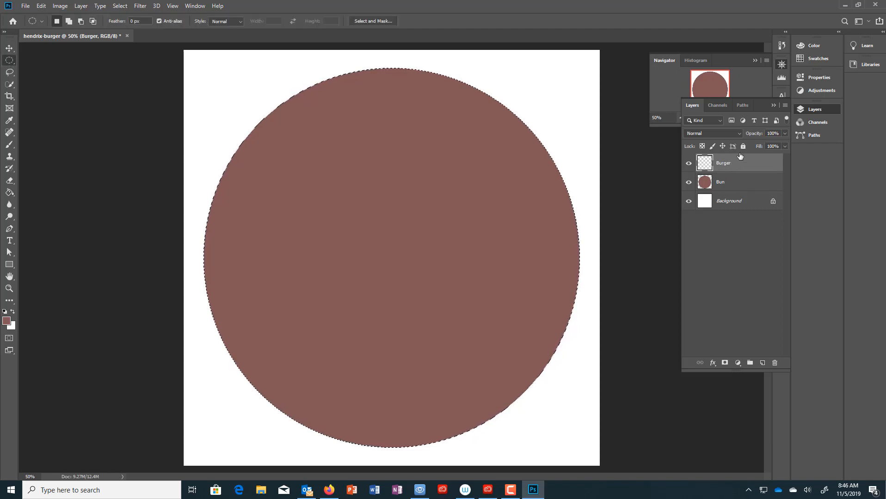
pyautogui.click(14, 194)
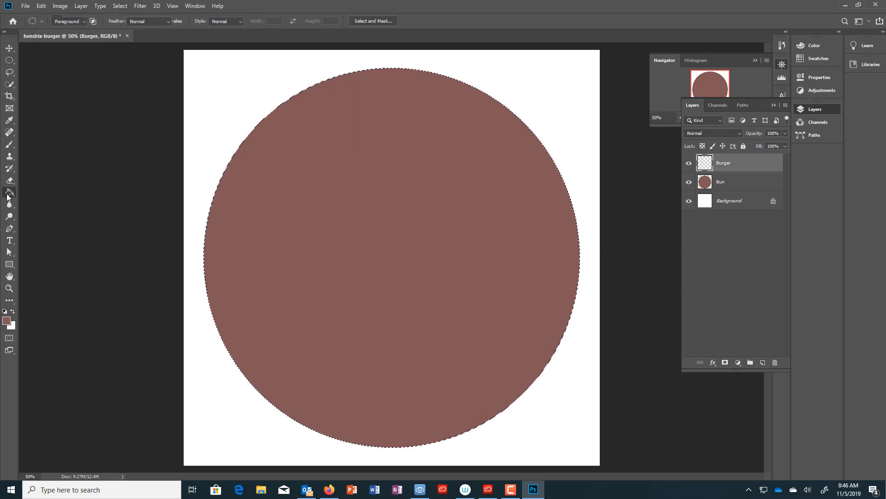
# - Set the foreground colour to dark red #622323
pyautogui.click(7, 321)
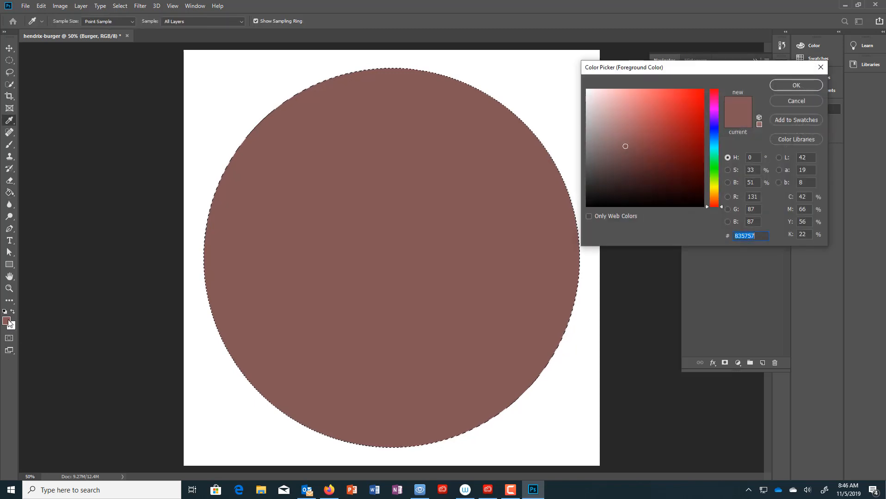
pyautogui.click(638, 171)
pyautogui.click(645, 170)
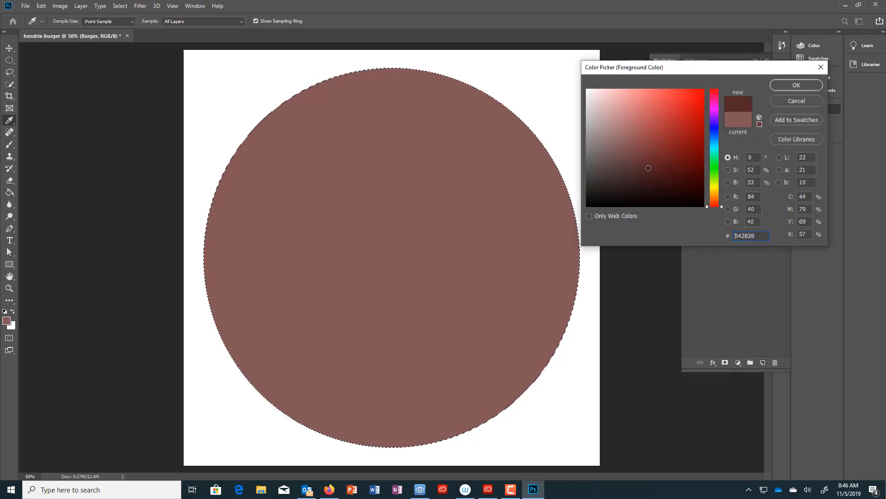
pyautogui.moveTo(649, 168); pyautogui.dragTo(658, 166)
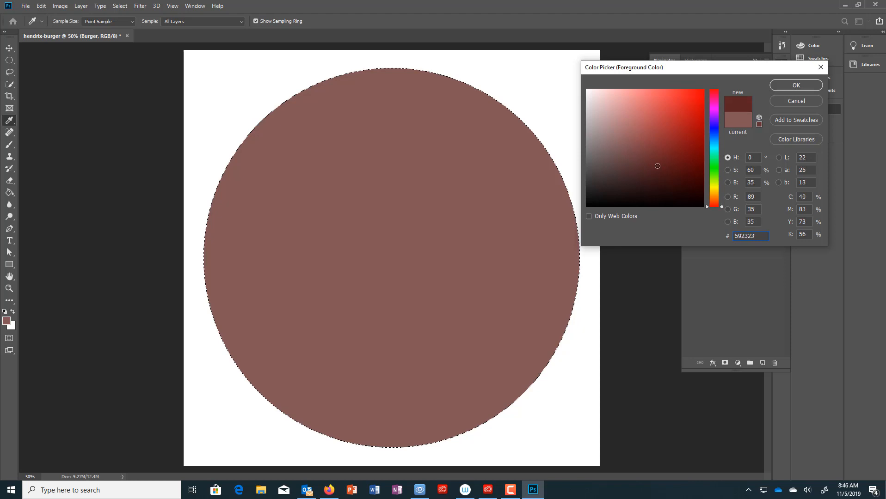
pyautogui.click(800, 86)
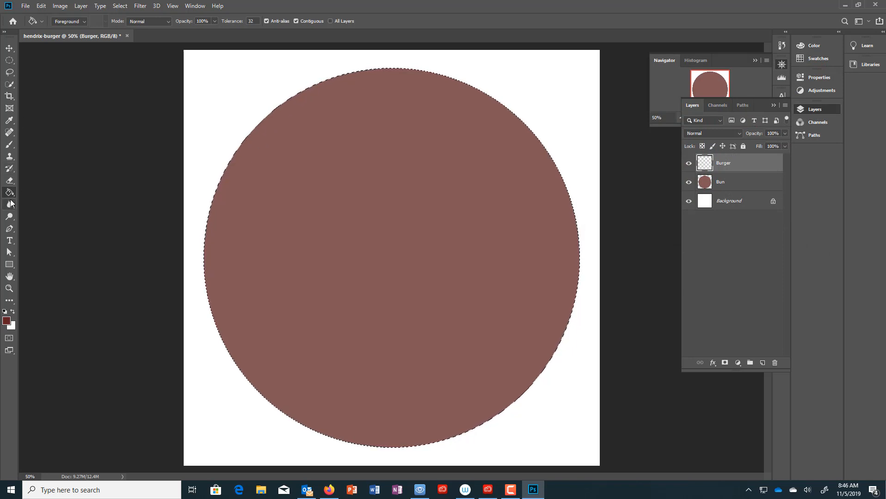
# - Keep the Burger layer active and deselect the bun circle via Select > Deselect
pyautogui.click(10, 63)
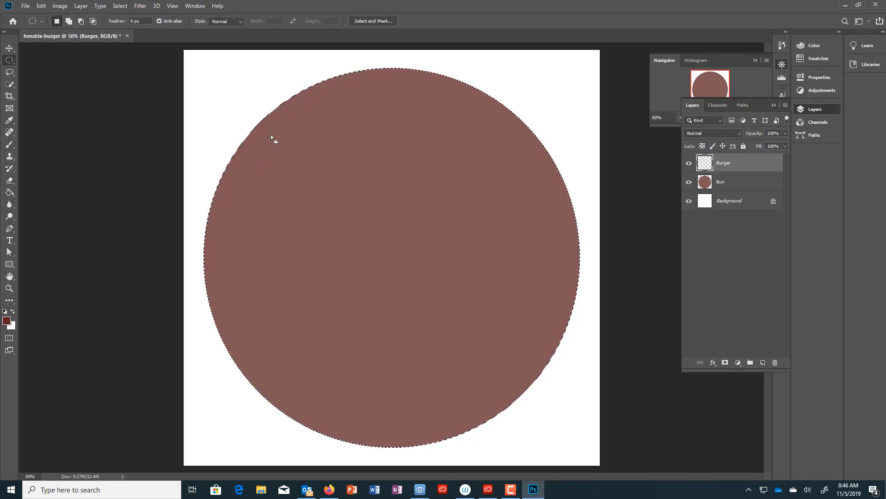
pyautogui.click(753, 184)
pyautogui.click(752, 165)
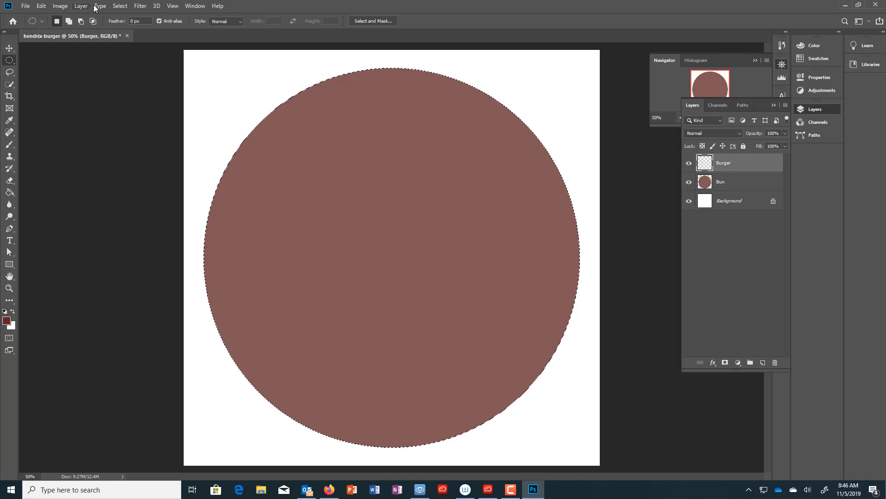
pyautogui.click(122, 9)
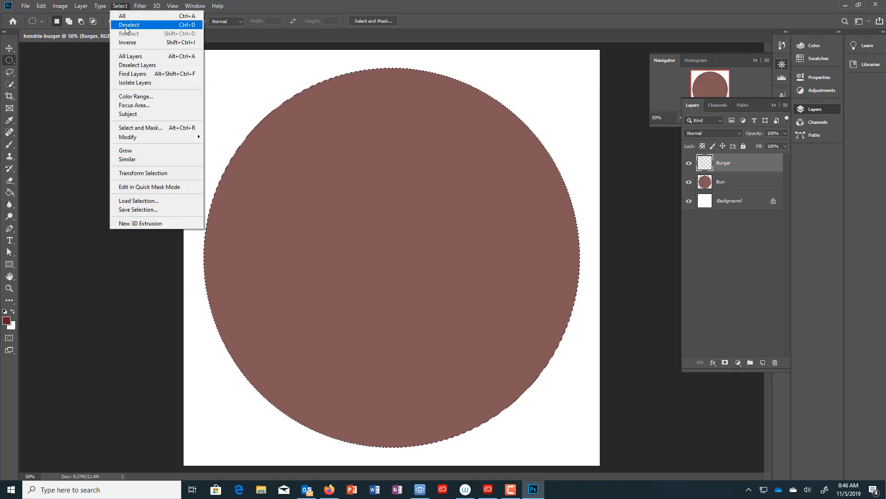
pyautogui.click(129, 25)
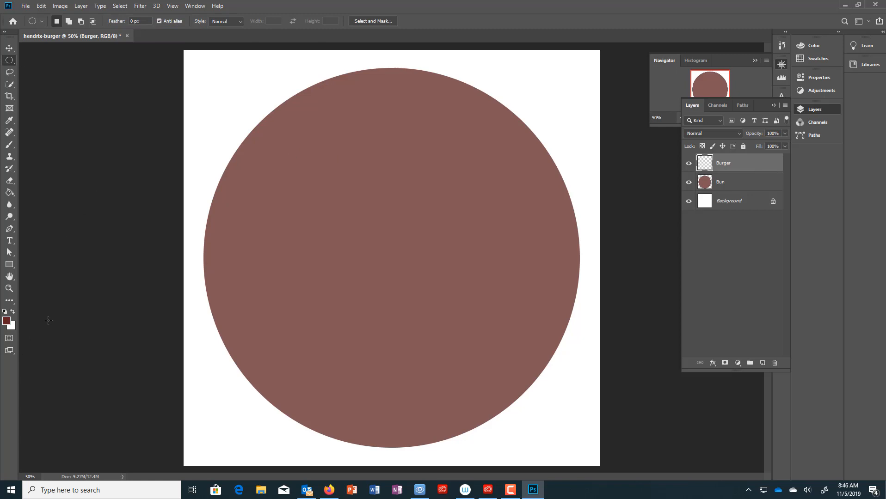
# - Draw a circle centred on the bun, fill it dark red on the Burger layer as the patty, then deselect
pyautogui.moveTo(283, 112); pyautogui.dragTo(612, 448)
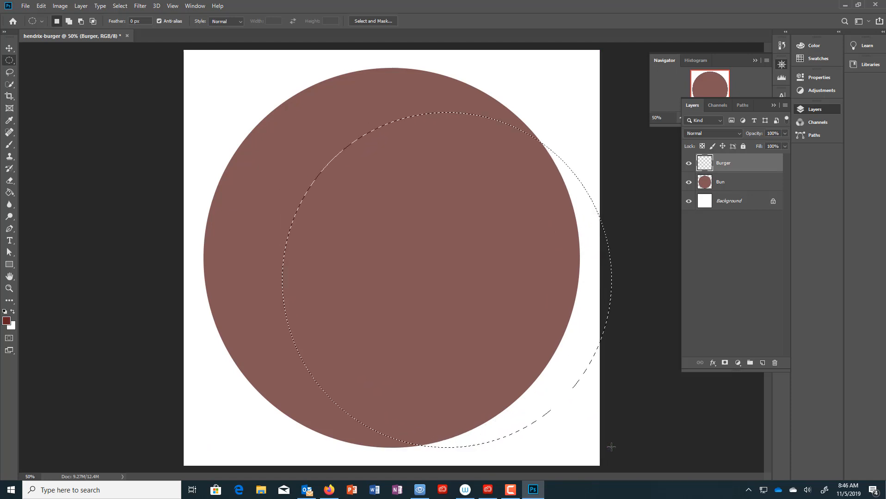
pyautogui.moveTo(466, 273); pyautogui.dragTo(408, 253)
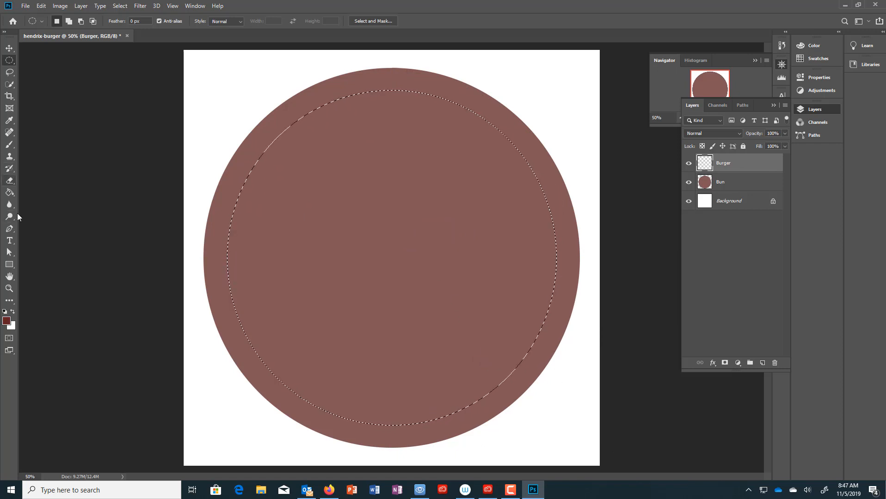
pyautogui.click(9, 192)
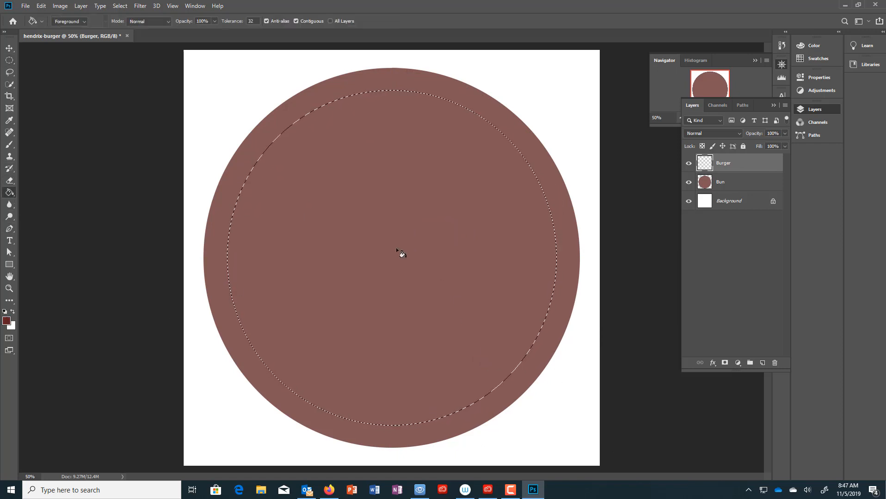
pyautogui.click(402, 254)
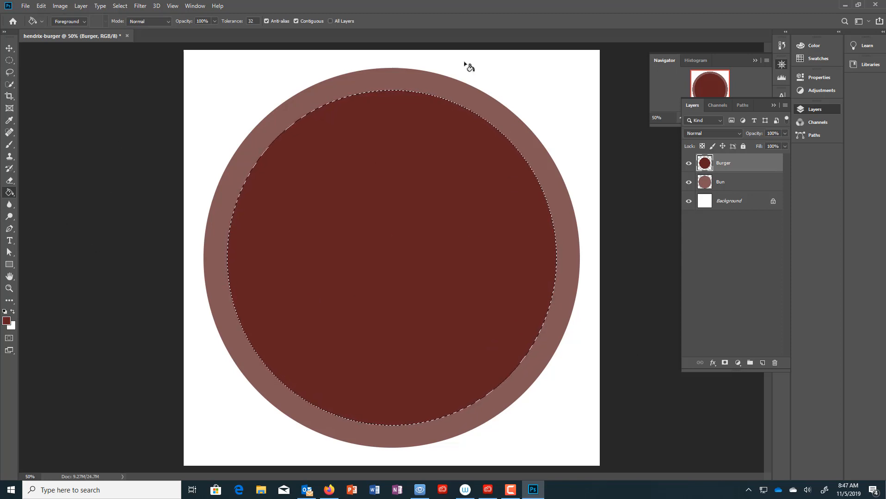
pyautogui.click(118, 6)
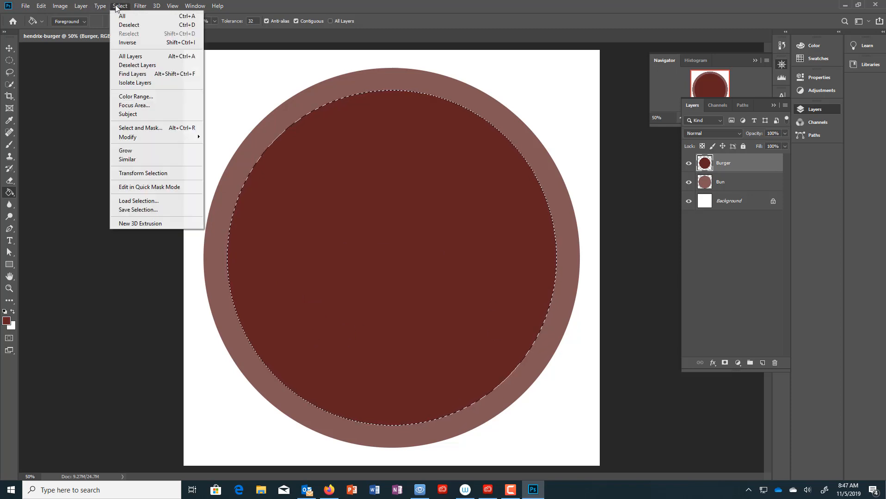
pyautogui.click(125, 26)
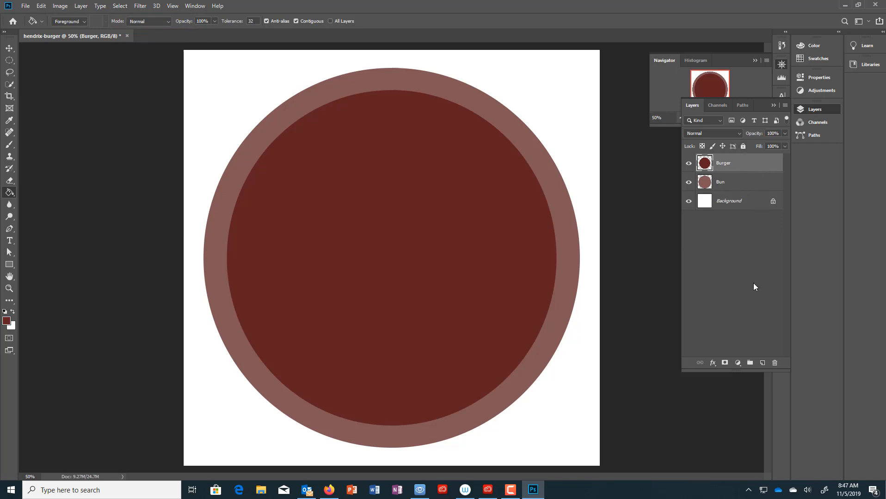
# - Add a new layer above Burger, naming it Condiments and then renaming it Katsup
pyautogui.click(762, 363)
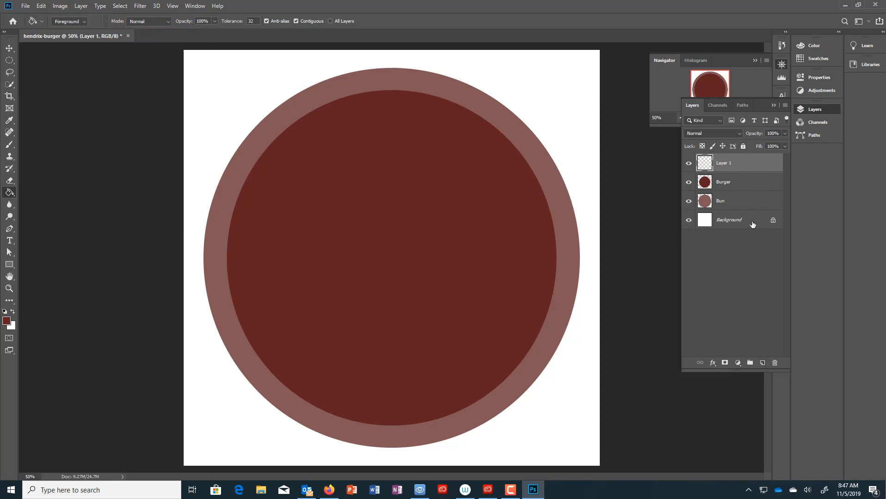
pyautogui.doubleClick(739, 166)
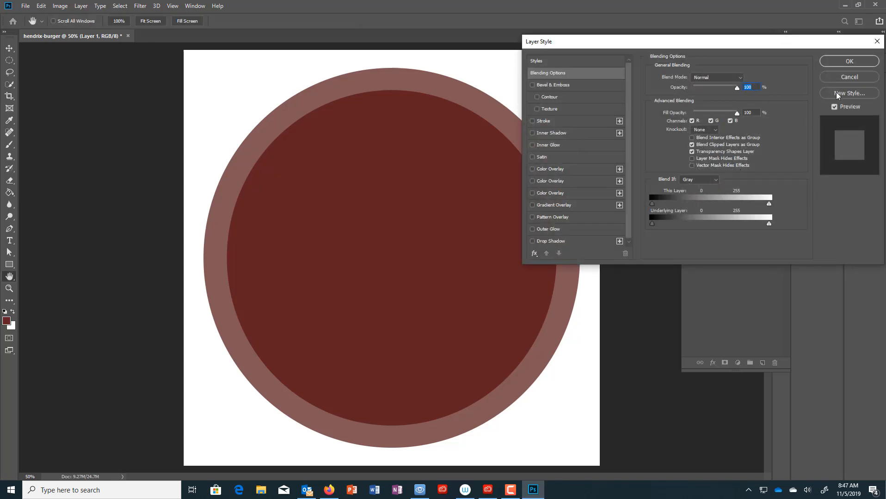
pyautogui.click(850, 77)
pyautogui.doubleClick(721, 163)
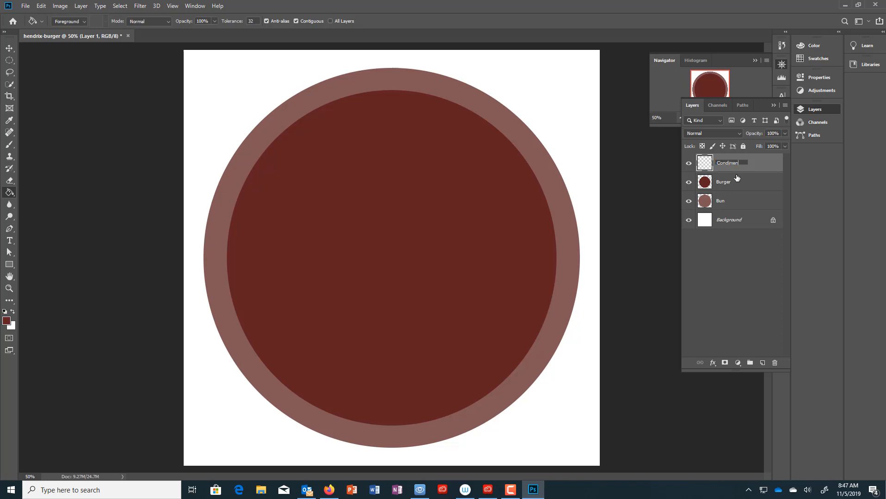
pyautogui.press('Return')
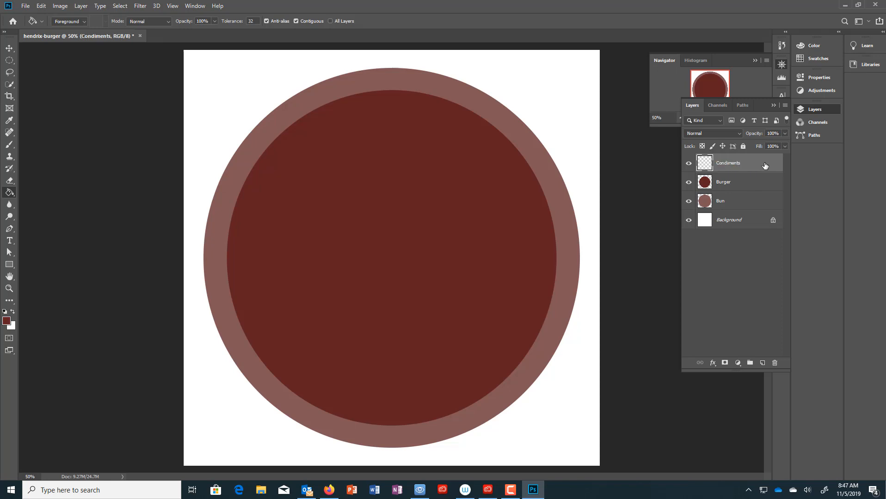
pyautogui.doubleClick(721, 165)
pyautogui.write('Katsup')
pyautogui.press('Return')
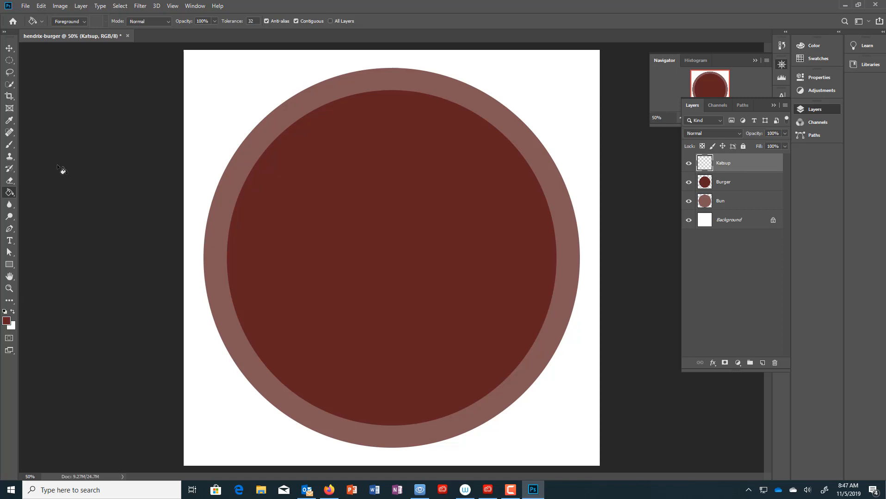
# - Choose the Brush tool and pick bright red as the foreground colour
pyautogui.click(8, 147)
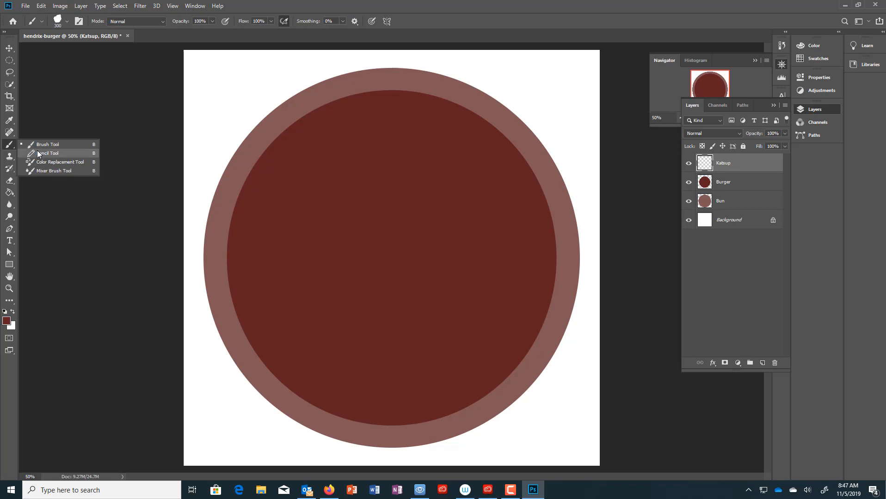
pyautogui.click(73, 148)
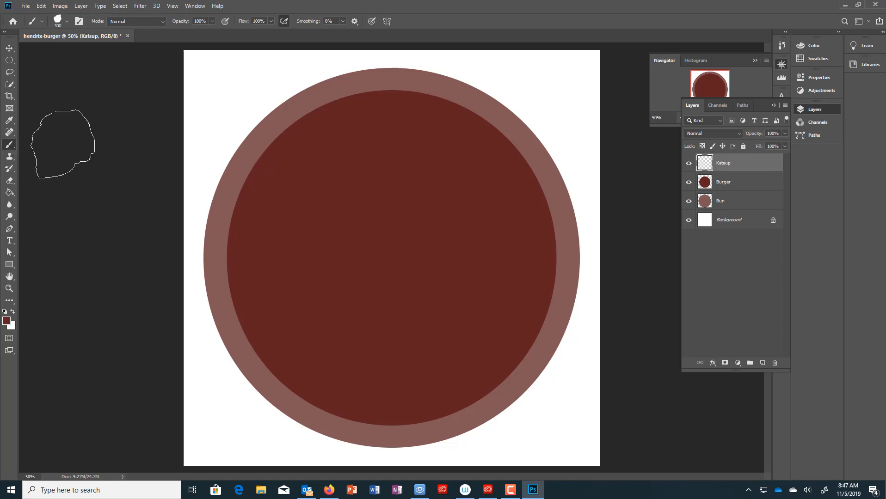
pyautogui.click(6, 321)
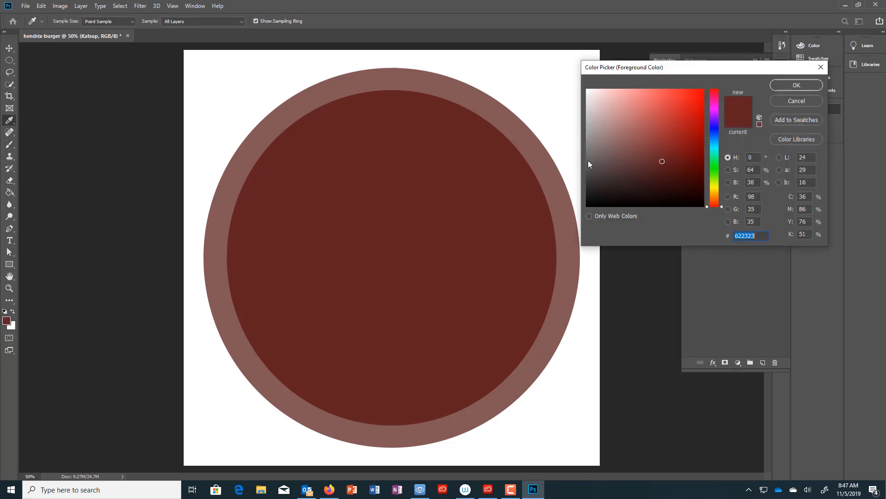
pyautogui.click(703, 89)
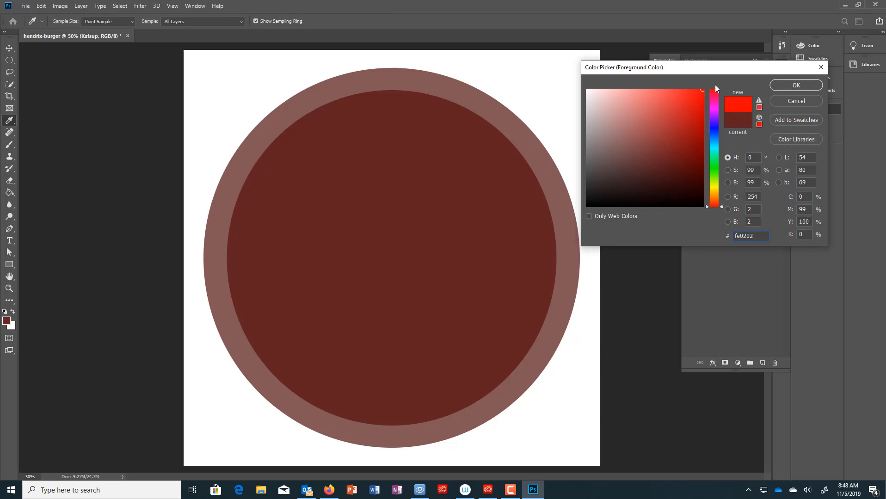
# - Accept bright red as the foreground colour and try the Soft Round 150 brush tip
pyautogui.click(799, 85)
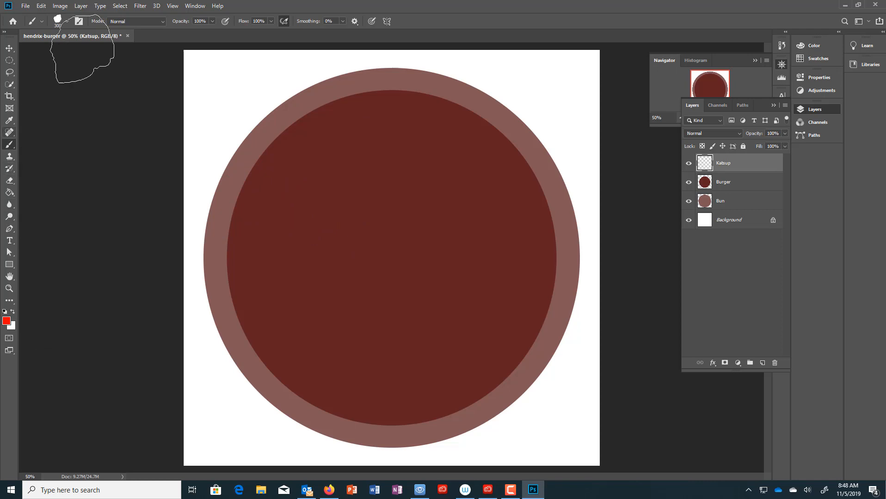
pyautogui.click(68, 21)
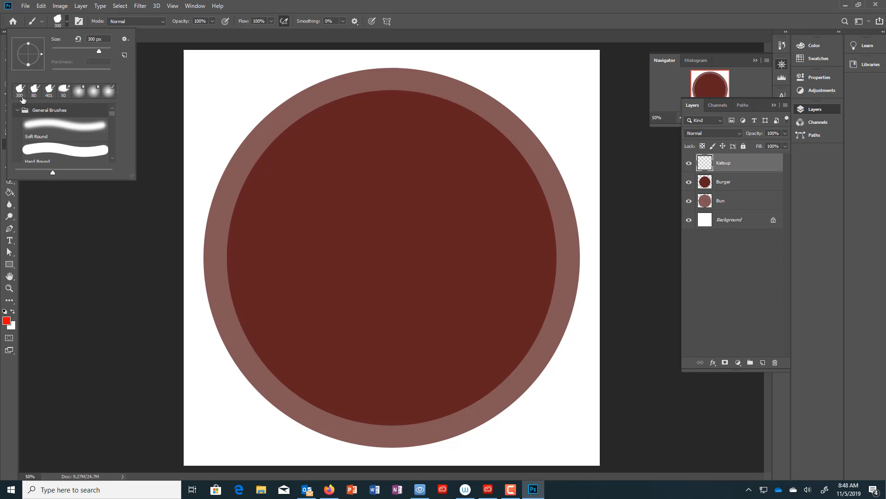
pyautogui.click(80, 96)
pyautogui.click(202, 113)
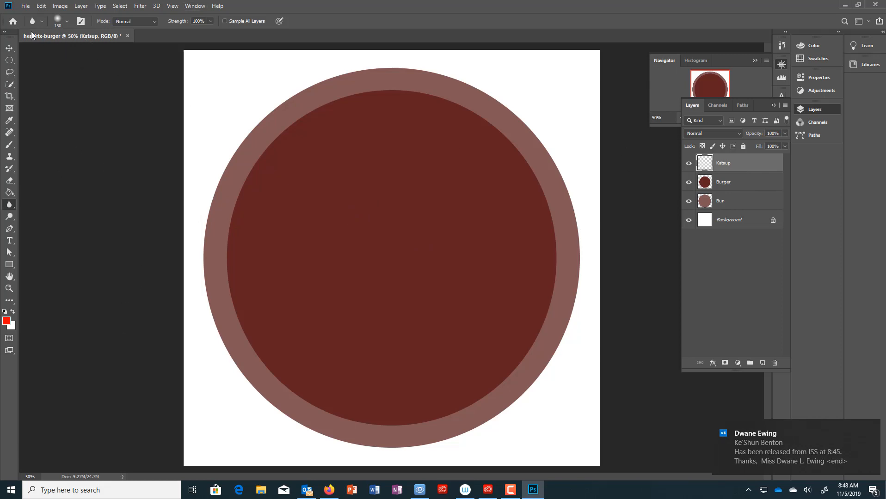
# - Pick a 300 px brush tip, scrolling the presets to the charcoal brushes
pyautogui.click(41, 22)
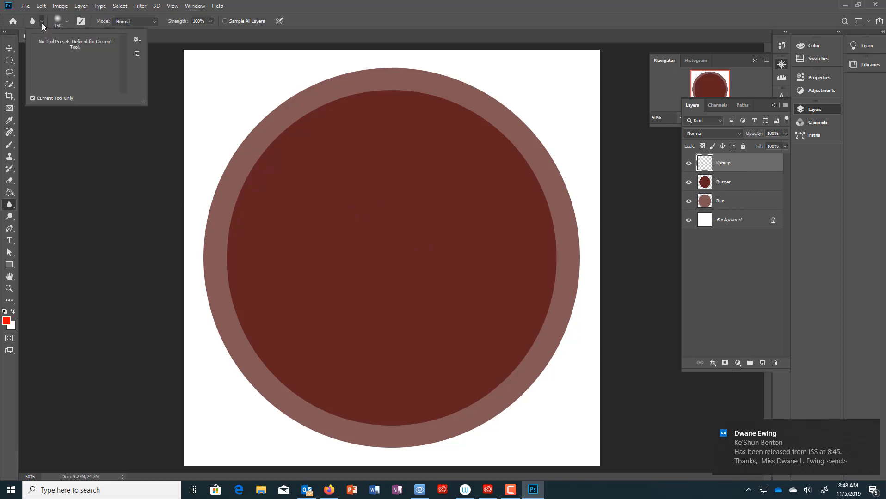
pyautogui.click(67, 22)
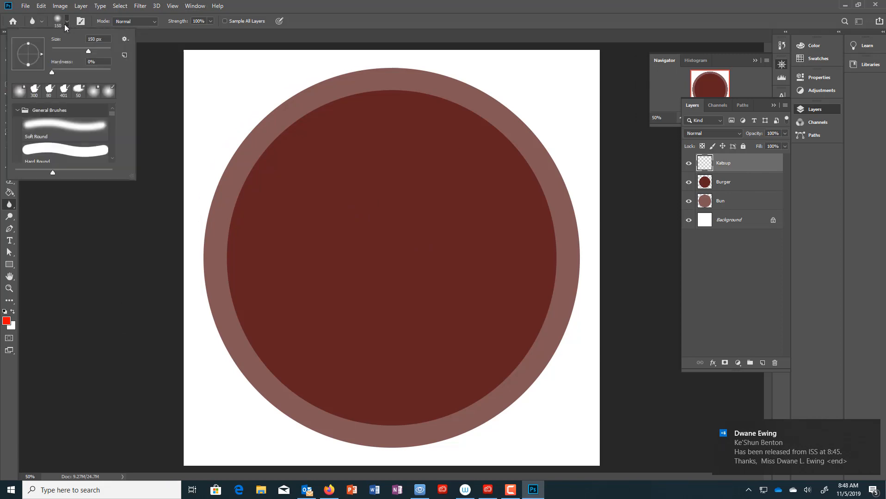
pyautogui.click(35, 91)
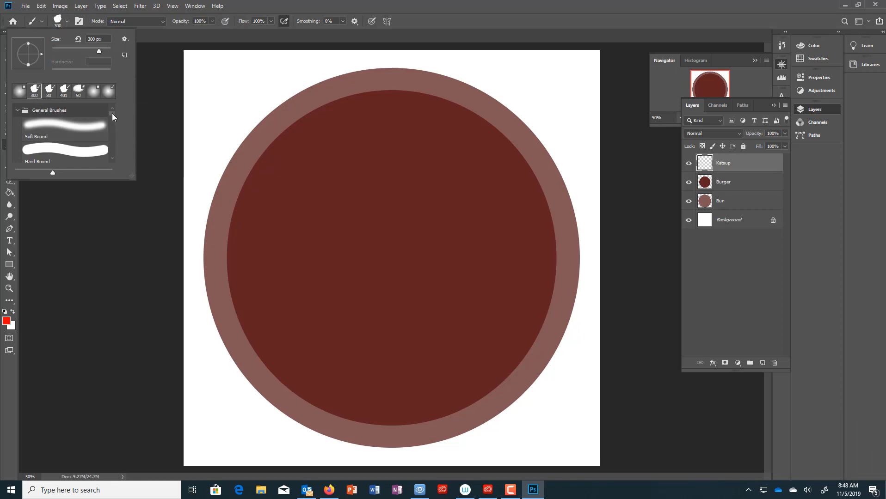
pyautogui.moveTo(112, 113); pyautogui.dragTo(114, 127)
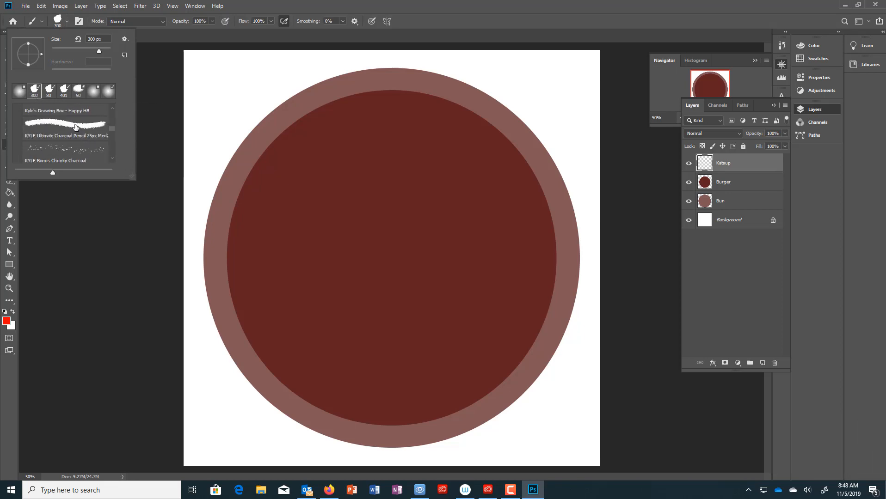
pyautogui.click(112, 159)
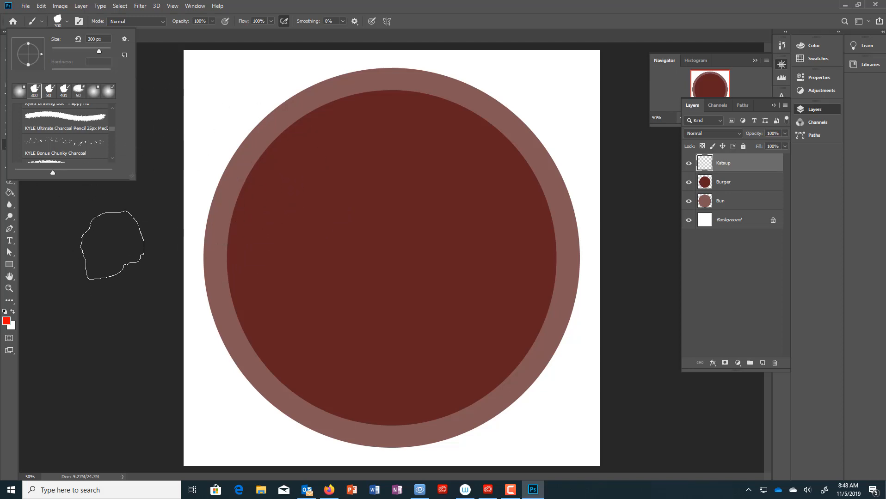
# - Undo two stray red strokes and change the brush size to 275 px
pyautogui.moveTo(113, 246); pyautogui.dragTo(161, 246)
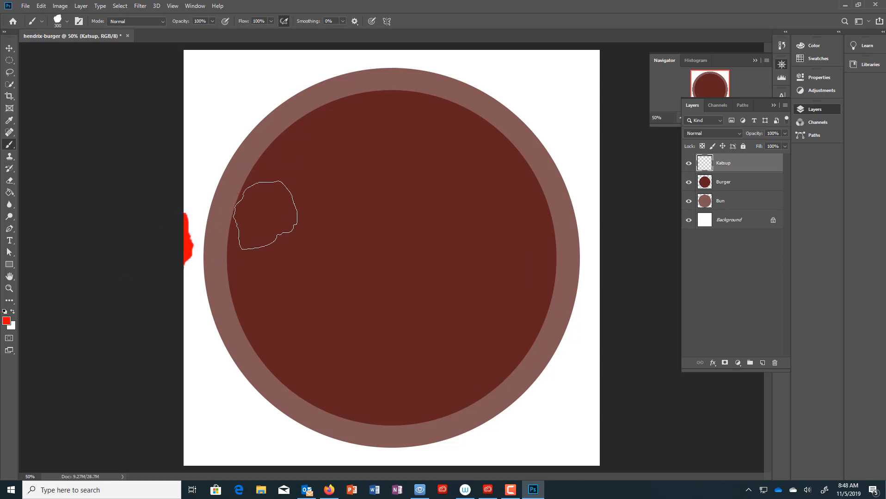
pyautogui.hotkey('ctrl', 'z')
pyautogui.moveTo(321, 174)
pyautogui.mouseDown()
pyautogui.moveTo(323, 166)
pyautogui.moveTo(310, 169)
pyautogui.moveTo(384, 166)
pyautogui.moveTo(432, 199)
pyautogui.moveTo(434, 357)
pyautogui.moveTo(316, 351)
pyautogui.mouseUp()
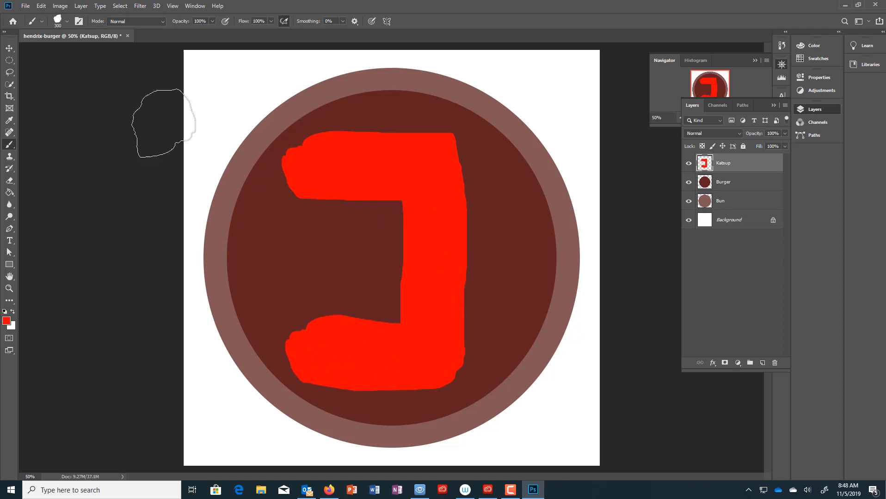
pyautogui.hotkey('ctrl', 'z')
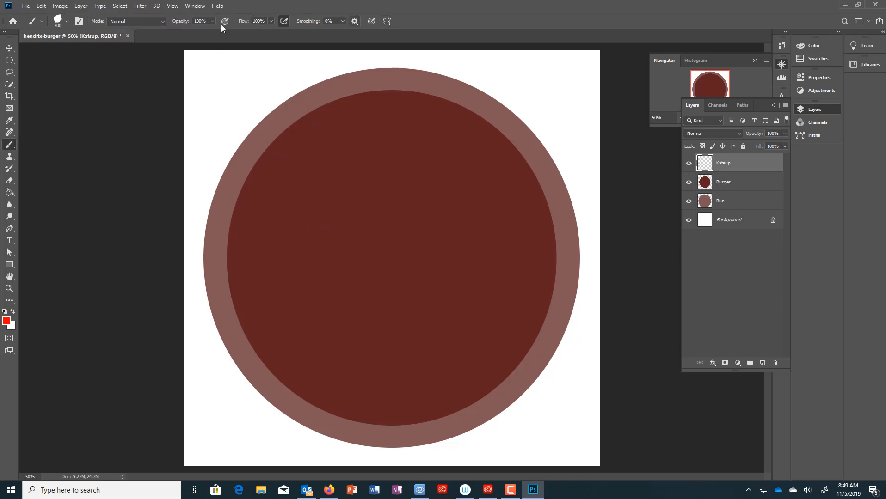
pyautogui.click(67, 23)
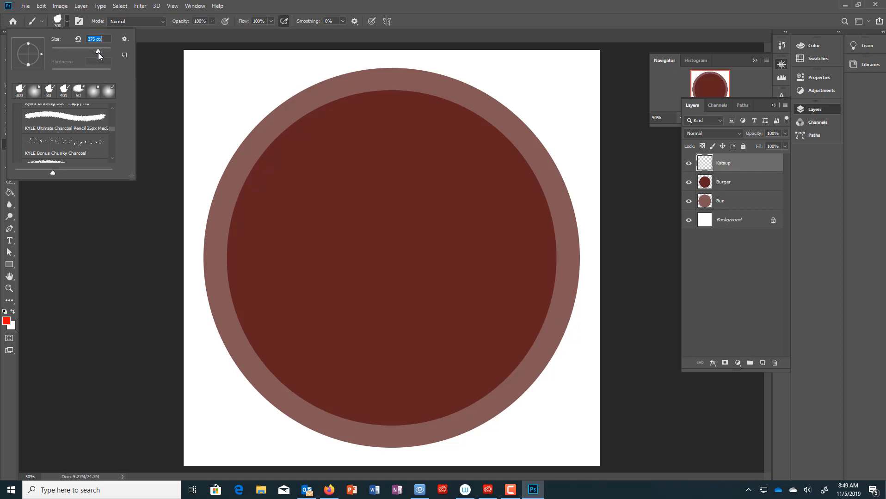
# - Paint solid red ketchup across the patty, undoing a trial stroke at 25% opacity
pyautogui.moveTo(324, 183)
pyautogui.mouseDown()
pyautogui.moveTo(410, 178)
pyautogui.moveTo(454, 190)
pyautogui.moveTo(465, 215)
pyautogui.moveTo(399, 248)
pyautogui.moveTo(339, 212)
pyautogui.moveTo(282, 238)
pyautogui.moveTo(257, 238)
pyautogui.moveTo(271, 275)
pyautogui.moveTo(318, 334)
pyautogui.moveTo(362, 311)
pyautogui.moveTo(406, 310)
pyautogui.moveTo(384, 290)
pyautogui.moveTo(437, 303)
pyautogui.moveTo(475, 330)
pyautogui.moveTo(503, 289)
pyautogui.moveTo(461, 173)
pyautogui.moveTo(404, 163)
pyautogui.moveTo(351, 173)
pyautogui.moveTo(307, 260)
pyautogui.moveTo(285, 266)
pyautogui.moveTo(295, 328)
pyautogui.moveTo(285, 296)
pyautogui.moveTo(334, 358)
pyautogui.moveTo(386, 371)
pyautogui.moveTo(438, 360)
pyautogui.moveTo(388, 369)
pyautogui.moveTo(515, 296)
pyautogui.moveTo(451, 193)
pyautogui.moveTo(374, 183)
pyautogui.mouseUp()
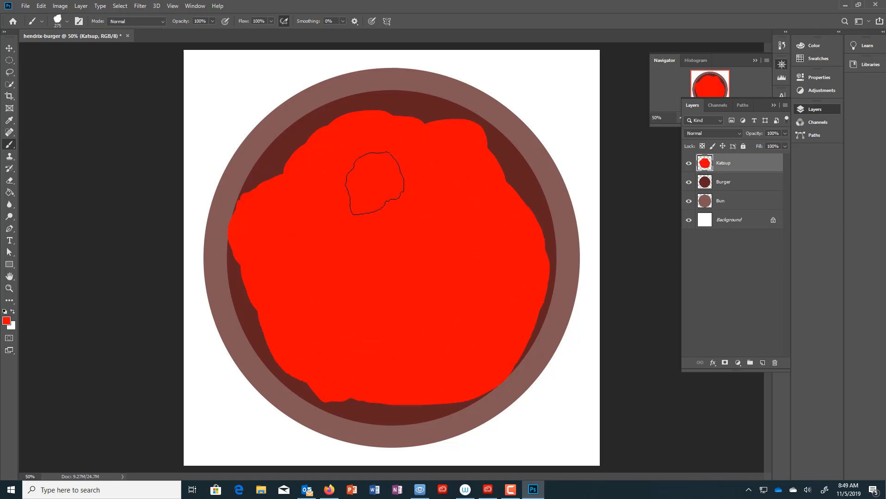
pyautogui.click(213, 21)
pyautogui.moveTo(246, 216)
pyautogui.mouseDown()
pyautogui.moveTo(224, 256)
pyautogui.moveTo(248, 362)
pyautogui.moveTo(257, 314)
pyautogui.moveTo(273, 380)
pyautogui.moveTo(314, 415)
pyautogui.moveTo(323, 408)
pyautogui.moveTo(366, 418)
pyautogui.mouseUp()
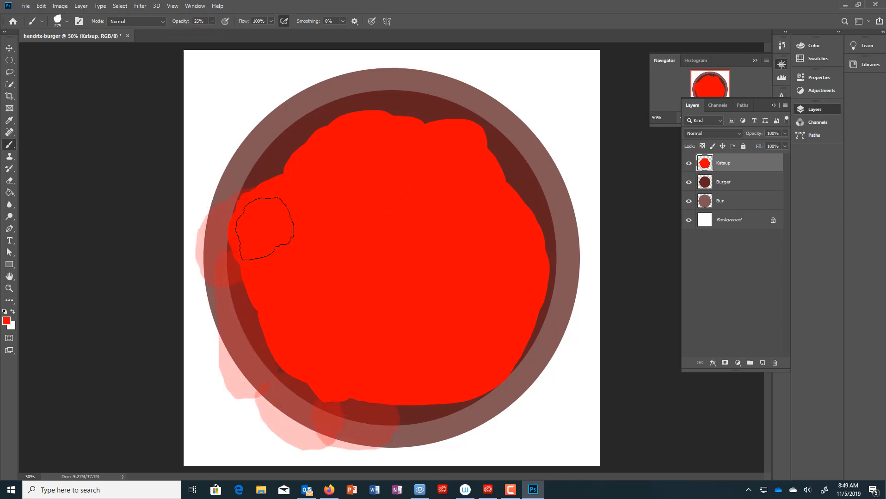
pyautogui.moveTo(264, 229)
pyautogui.mouseDown()
pyautogui.moveTo(349, 132)
pyautogui.moveTo(310, 213)
pyautogui.moveTo(407, 107)
pyautogui.moveTo(476, 146)
pyautogui.moveTo(461, 134)
pyautogui.moveTo(518, 241)
pyautogui.moveTo(507, 199)
pyautogui.moveTo(517, 299)
pyautogui.moveTo(526, 273)
pyautogui.moveTo(495, 364)
pyautogui.moveTo(411, 394)
pyautogui.mouseUp()
pyautogui.hotkey('ctrl', 'z')
pyautogui.hotkey('ctrl', 'z')
pyautogui.hotkey('ctrl', 'z')
pyautogui.hotkey('ctrl', 'z')
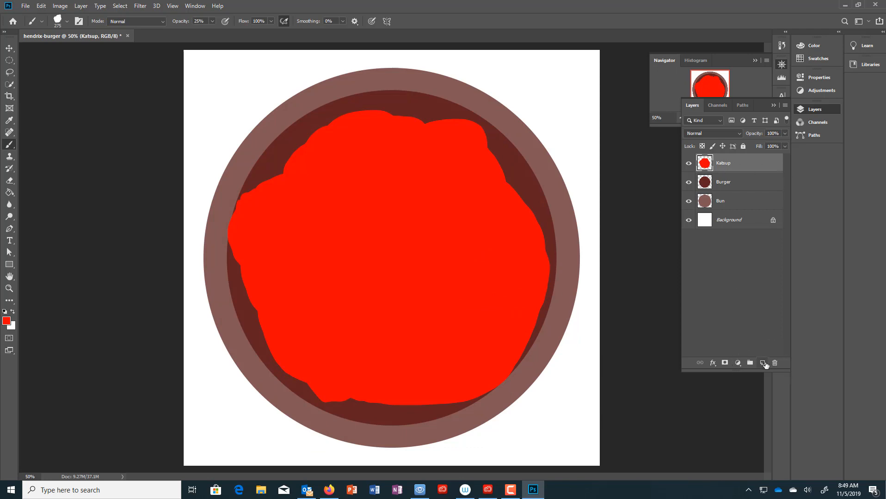
# - Add a new layer above Katsup named Mustard
pyautogui.click(763, 363)
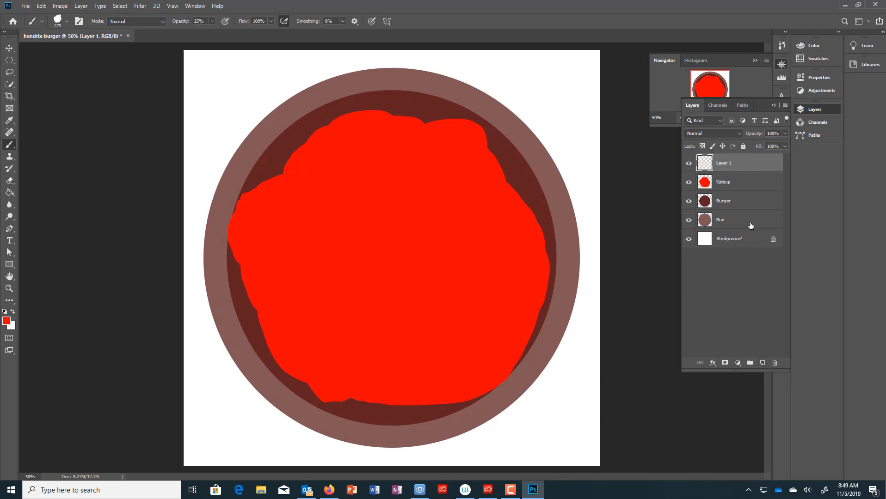
pyautogui.press('m')
pyautogui.press('u')
pyautogui.press('s')
pyautogui.press('t')
pyautogui.press('a')
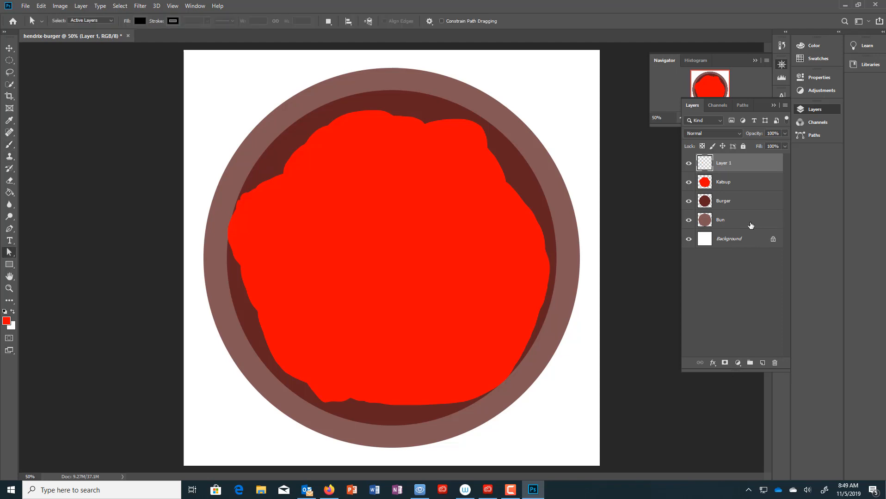
pyautogui.doubleClick(723, 165)
pyautogui.press('Return')
# - Set the foreground colour to mustard yellow d1d300
pyautogui.click(7, 322)
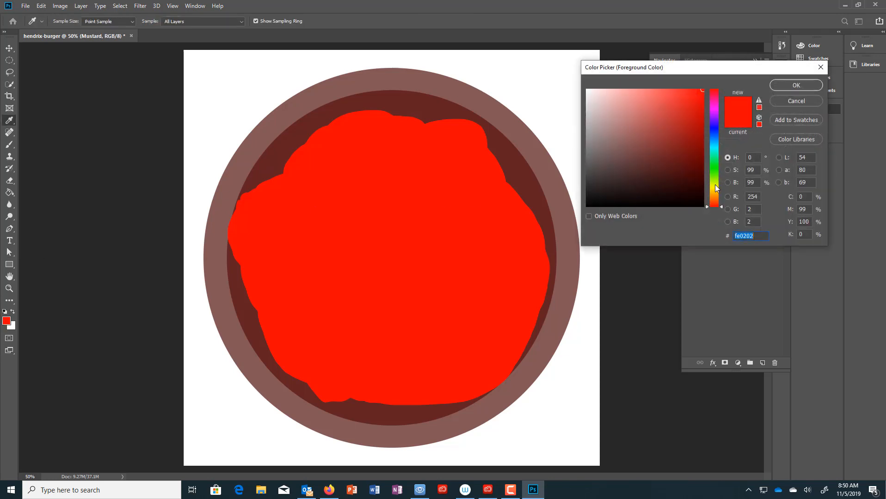
pyautogui.click(716, 185)
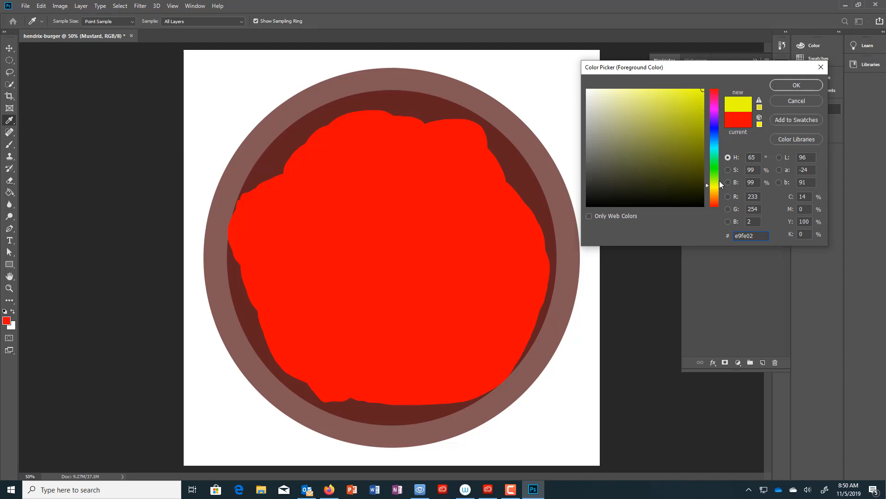
pyautogui.click(719, 185)
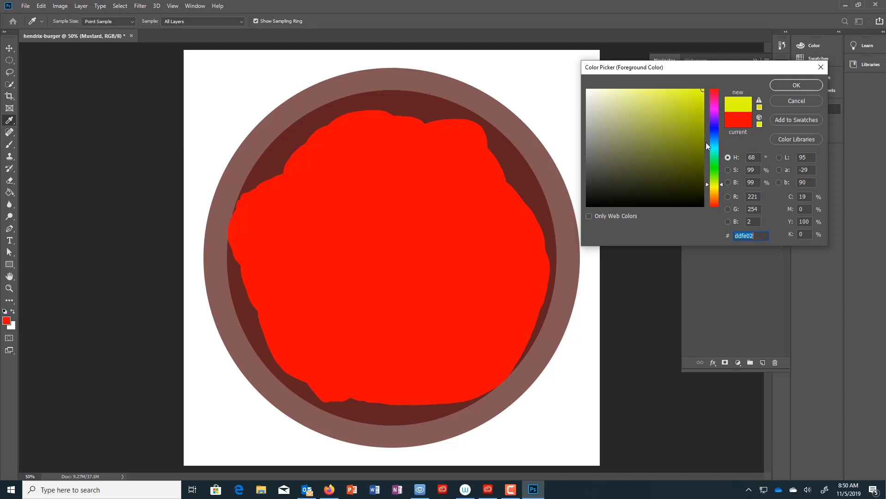
pyautogui.click(716, 178)
pyautogui.click(715, 181)
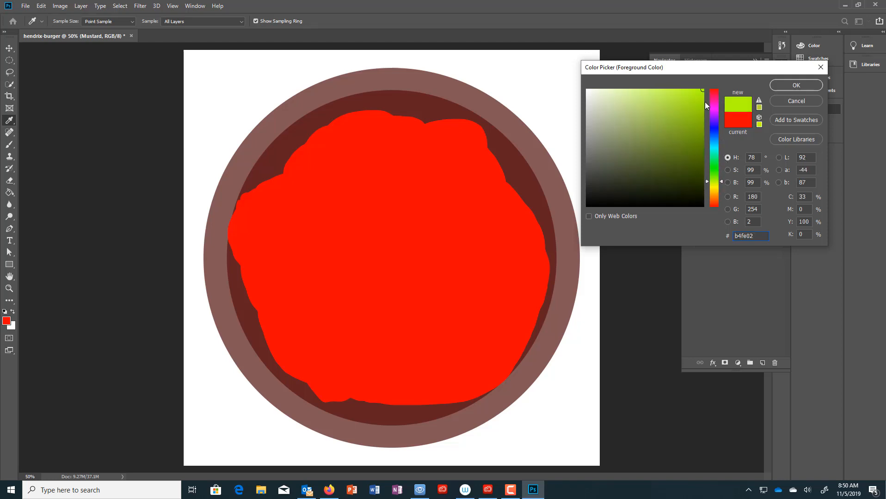
pyautogui.click(717, 187)
pyautogui.moveTo(703, 92); pyautogui.dragTo(705, 110)
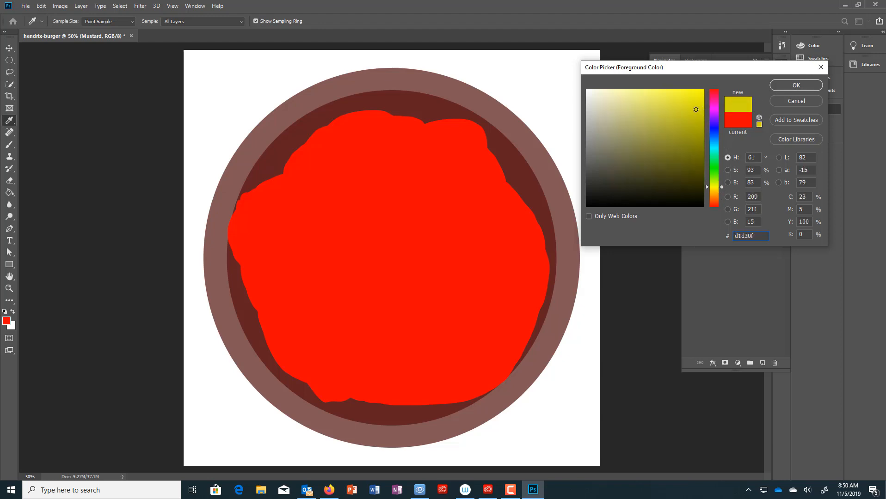
pyautogui.click(797, 85)
pyautogui.press('a')
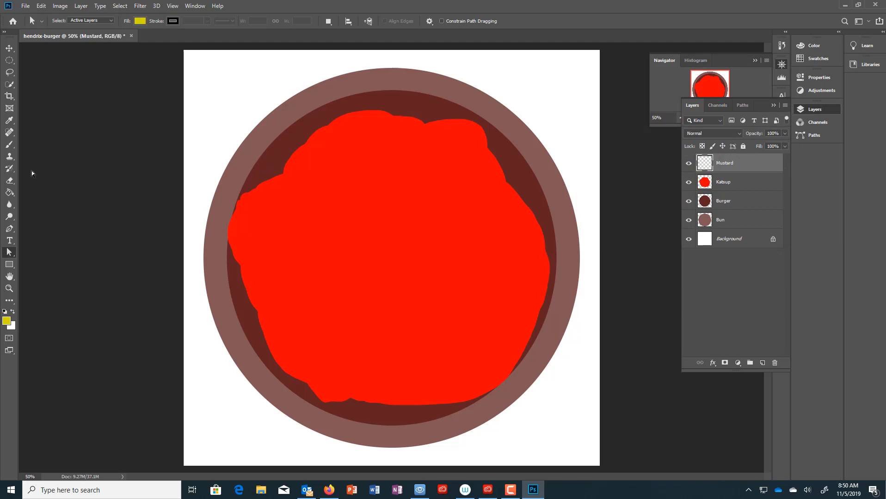
# - Brush mustard over the ketchup, raising brush opacity to 100% for solid coverage
pyautogui.click(9, 145)
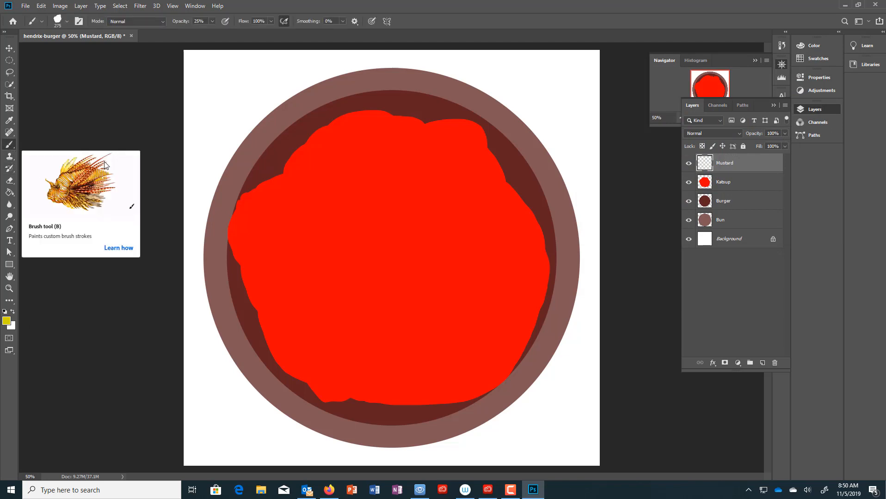
pyautogui.moveTo(346, 209)
pyautogui.mouseDown()
pyautogui.moveTo(296, 208)
pyautogui.moveTo(332, 192)
pyautogui.moveTo(324, 166)
pyautogui.mouseUp()
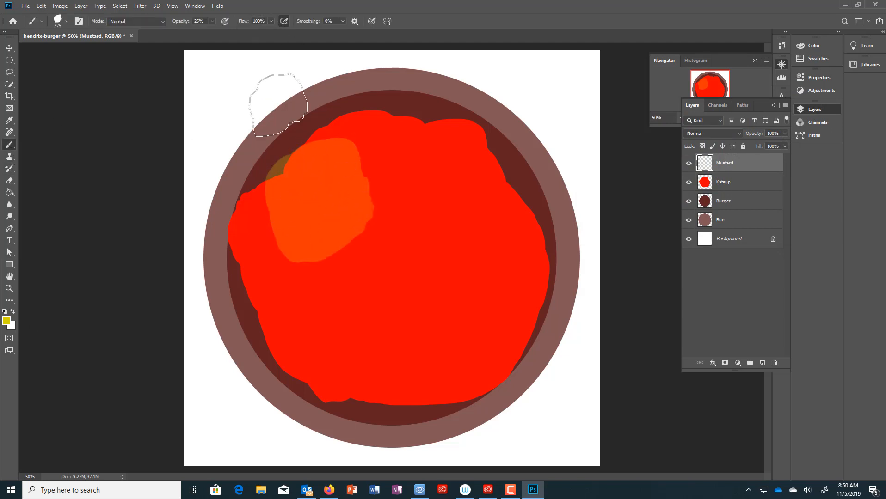
pyautogui.click(212, 20)
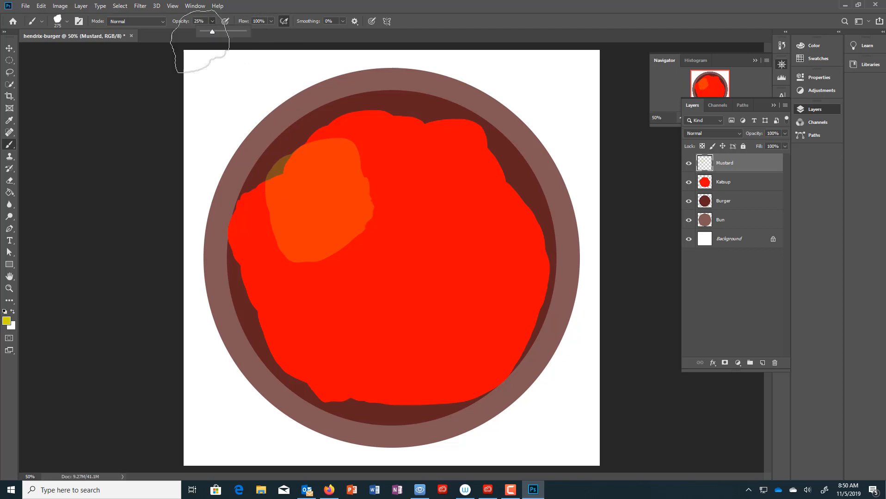
pyautogui.moveTo(213, 30); pyautogui.dragTo(246, 31)
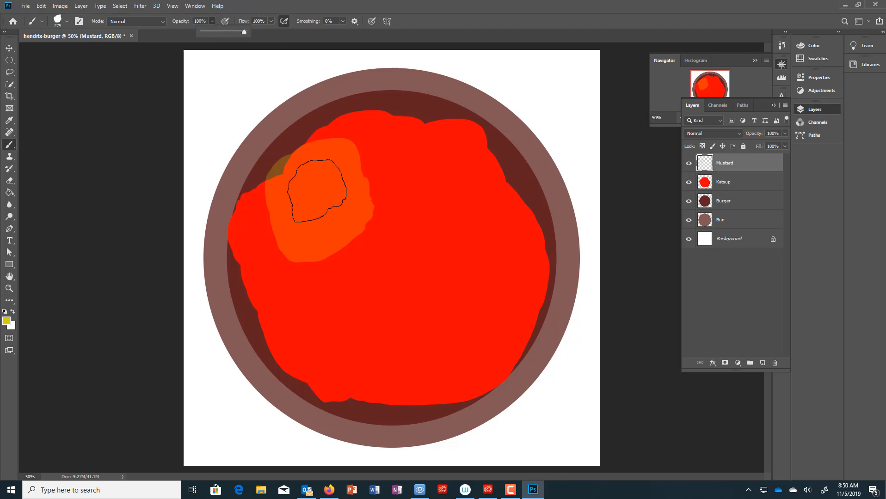
pyautogui.moveTo(320, 188)
pyautogui.mouseDown()
pyautogui.moveTo(337, 164)
pyautogui.moveTo(314, 164)
pyautogui.moveTo(300, 196)
pyautogui.moveTo(294, 251)
pyautogui.moveTo(312, 287)
pyautogui.moveTo(330, 272)
pyautogui.moveTo(361, 163)
pyautogui.moveTo(356, 172)
pyautogui.moveTo(344, 161)
pyautogui.moveTo(378, 148)
pyautogui.moveTo(453, 166)
pyautogui.moveTo(498, 199)
pyautogui.moveTo(510, 243)
pyautogui.moveTo(502, 290)
pyautogui.moveTo(475, 323)
pyautogui.moveTo(460, 230)
pyautogui.moveTo(376, 290)
pyautogui.moveTo(374, 219)
pyautogui.moveTo(406, 220)
pyautogui.moveTo(374, 316)
pyautogui.moveTo(330, 273)
pyautogui.moveTo(410, 340)
pyautogui.moveTo(336, 293)
pyautogui.moveTo(503, 286)
pyautogui.moveTo(479, 304)
pyautogui.moveTo(499, 262)
pyautogui.moveTo(520, 253)
pyautogui.moveTo(471, 346)
pyautogui.moveTo(365, 358)
pyautogui.moveTo(267, 307)
pyautogui.moveTo(261, 211)
pyautogui.moveTo(399, 217)
pyautogui.mouseUp()
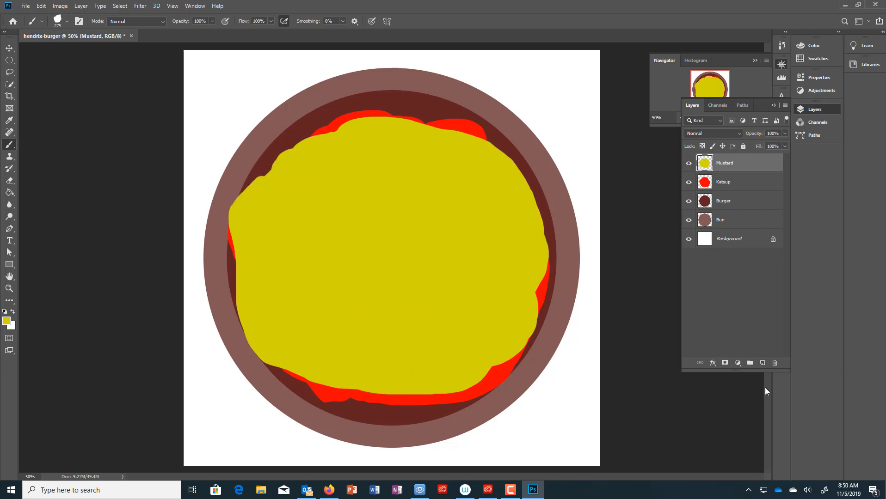
# - Add a new layer above Mustard named Mayo
pyautogui.click(763, 364)
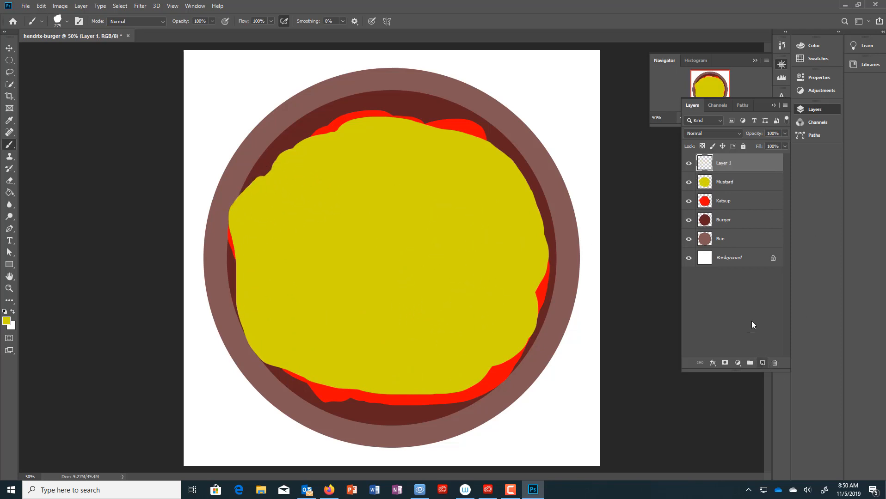
pyautogui.doubleClick(724, 163)
pyautogui.write('Mayo')
pyautogui.press('Return')
# - Swap the foreground to white and paint mayo over the burger's centre and left edges
pyautogui.click(12, 313)
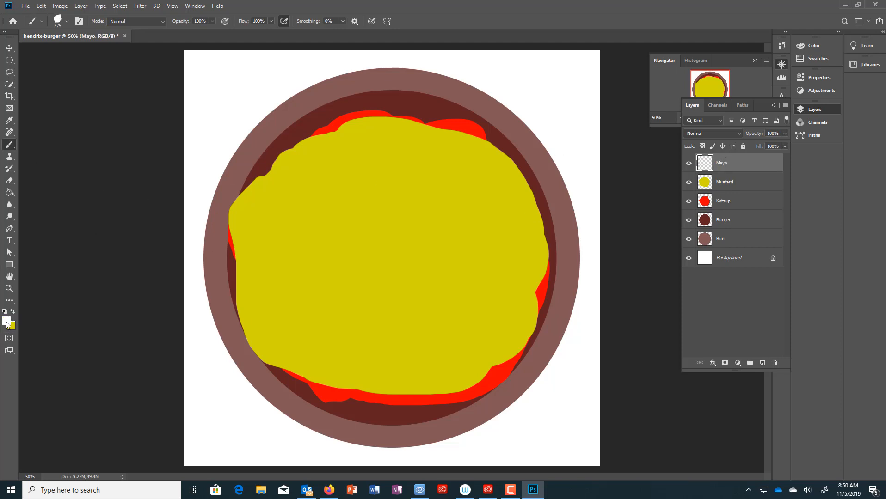
pyautogui.moveTo(405, 226)
pyautogui.mouseDown()
pyautogui.moveTo(386, 208)
pyautogui.moveTo(391, 192)
pyautogui.moveTo(349, 165)
pyautogui.moveTo(326, 167)
pyautogui.moveTo(302, 250)
pyautogui.moveTo(316, 267)
pyautogui.moveTo(407, 210)
pyautogui.moveTo(402, 159)
pyautogui.moveTo(450, 184)
pyautogui.moveTo(477, 242)
pyautogui.moveTo(425, 144)
pyautogui.moveTo(489, 233)
pyautogui.moveTo(498, 282)
pyautogui.moveTo(455, 346)
pyautogui.moveTo(338, 323)
pyautogui.moveTo(365, 212)
pyautogui.moveTo(452, 317)
pyautogui.moveTo(408, 241)
pyautogui.moveTo(359, 244)
pyautogui.moveTo(344, 289)
pyautogui.moveTo(318, 151)
pyautogui.moveTo(282, 267)
pyautogui.moveTo(387, 339)
pyautogui.moveTo(415, 231)
pyautogui.moveTo(343, 162)
pyautogui.moveTo(362, 142)
pyautogui.moveTo(486, 215)
pyautogui.moveTo(477, 230)
pyautogui.moveTo(458, 209)
pyautogui.moveTo(504, 209)
pyautogui.moveTo(500, 305)
pyautogui.moveTo(449, 328)
pyautogui.mouseUp()
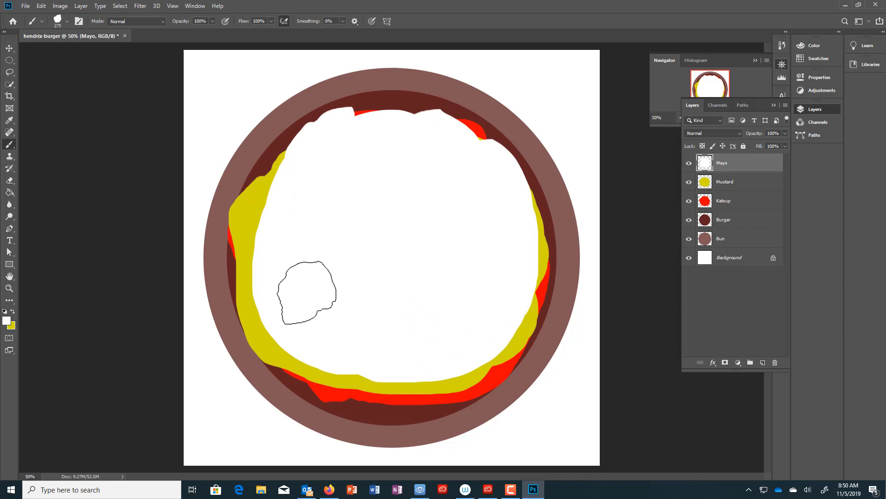
pyautogui.moveTo(340, 269)
pyautogui.mouseDown()
pyautogui.moveTo(274, 188)
pyautogui.moveTo(419, 291)
pyautogui.moveTo(373, 288)
pyautogui.moveTo(271, 328)
pyautogui.moveTo(394, 333)
pyautogui.moveTo(388, 345)
pyautogui.moveTo(295, 280)
pyautogui.moveTo(269, 211)
pyautogui.moveTo(367, 213)
pyautogui.moveTo(463, 335)
pyautogui.mouseUp()
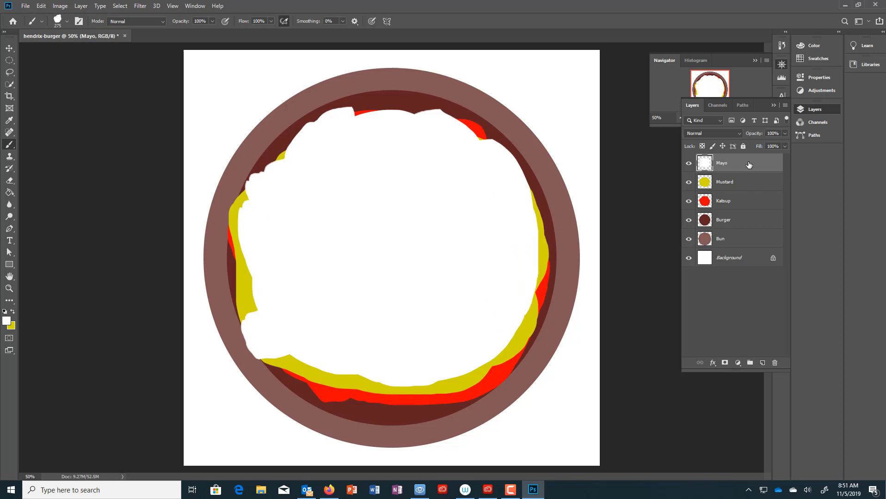
# - Create a new layer group named Condiments
pyautogui.click(749, 364)
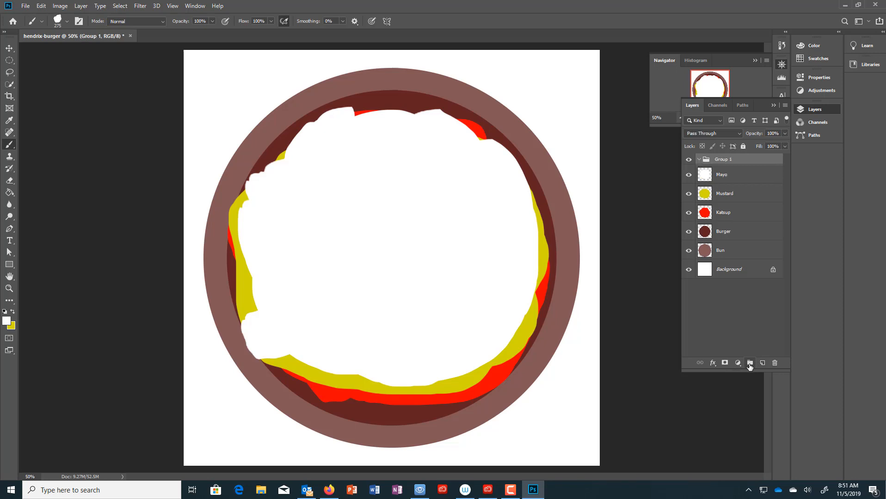
pyautogui.doubleClick(721, 160)
pyautogui.write('Condiments')
pyautogui.press('Return')
# - Move the Mayo, Mustard and Katsup layers into the Condiments group and collapse it
pyautogui.moveTo(727, 177); pyautogui.dragTo(738, 162)
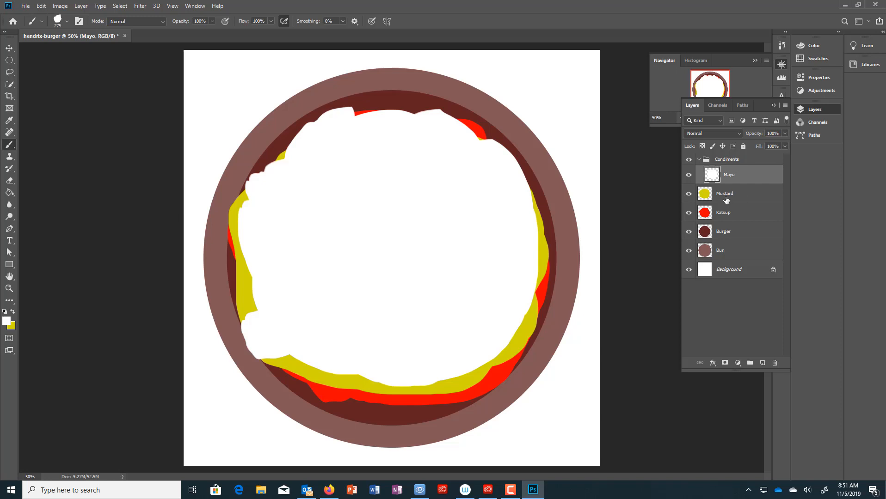
pyautogui.moveTo(726, 199); pyautogui.dragTo(745, 185)
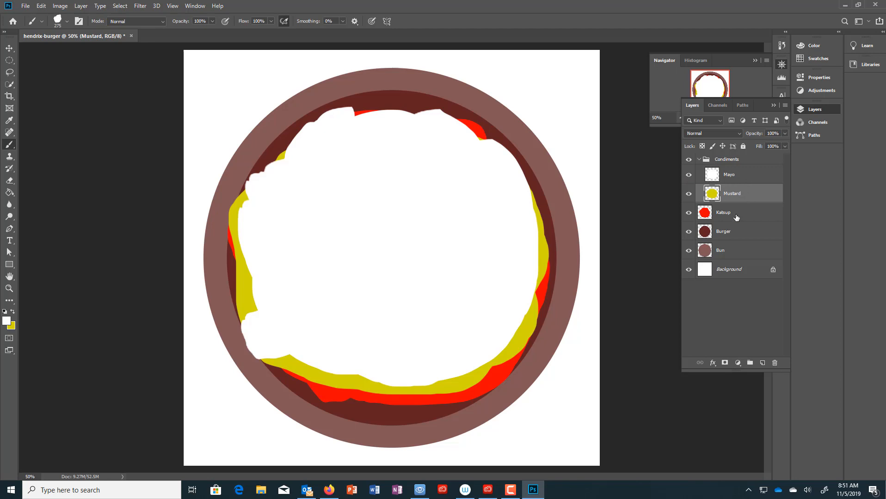
pyautogui.moveTo(737, 217); pyautogui.dragTo(746, 202)
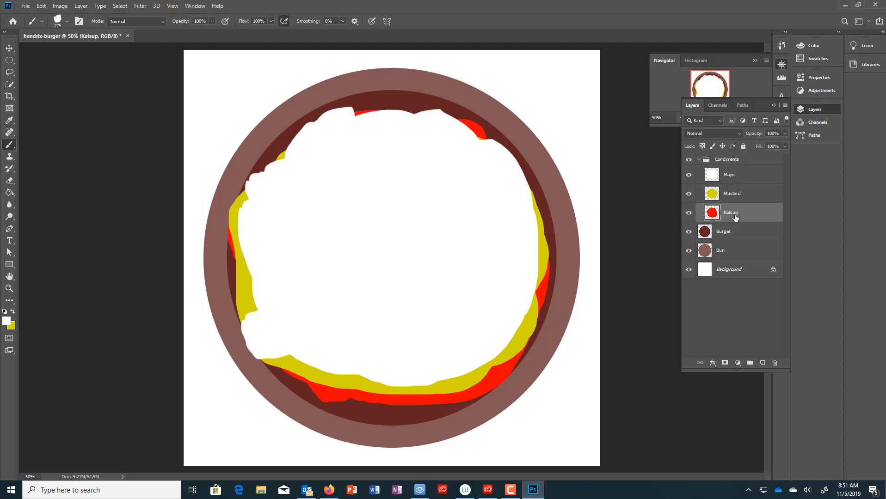
pyautogui.click(700, 159)
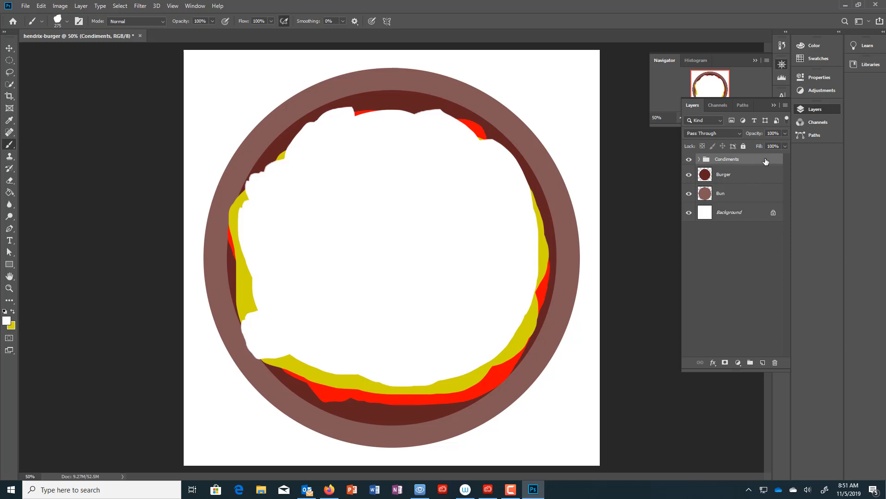
# - Add a Lettuce layer above Condiments and trace a first lasso outline around the bun, then discard it
pyautogui.click(763, 364)
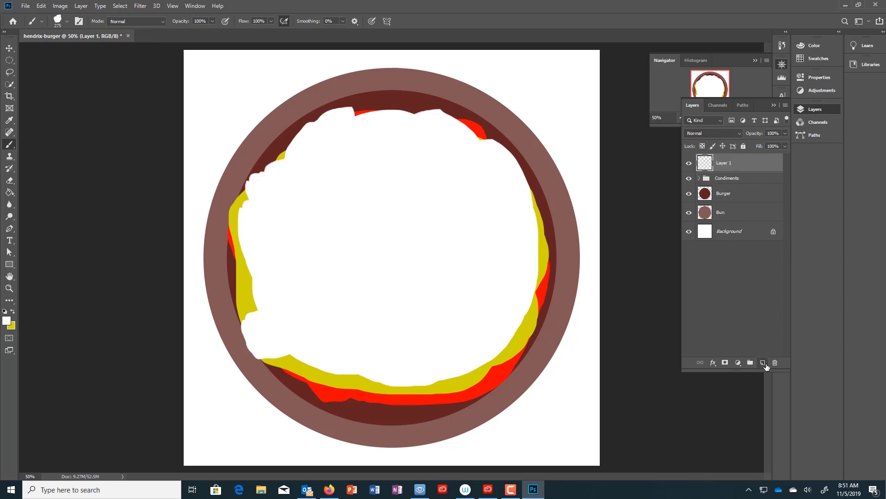
pyautogui.doubleClick(722, 164)
pyautogui.click(8, 74)
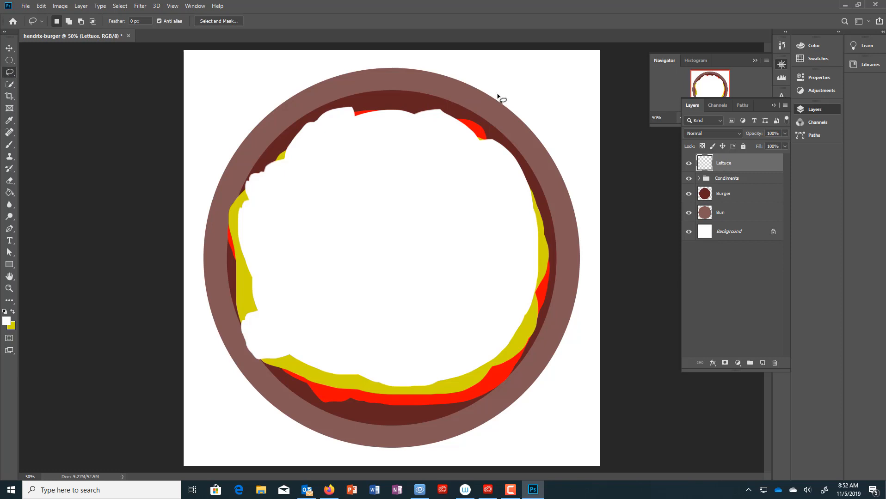
pyautogui.moveTo(501, 99); pyautogui.dragTo(462, 88)
pyautogui.moveTo(287, 106)
pyautogui.mouseDown()
pyautogui.moveTo(251, 126)
pyautogui.moveTo(222, 172)
pyautogui.mouseUp()
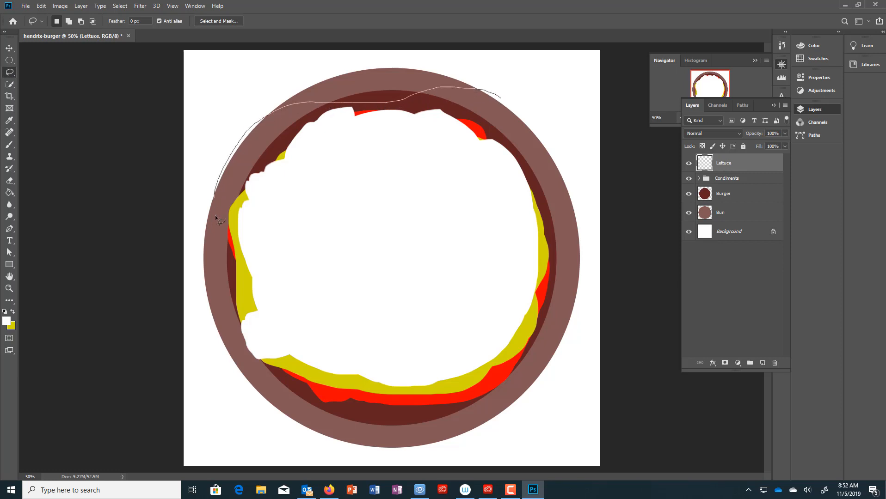
pyautogui.moveTo(214, 345)
pyautogui.mouseDown()
pyautogui.moveTo(238, 389)
pyautogui.moveTo(294, 407)
pyautogui.mouseUp()
pyautogui.moveTo(483, 419)
pyautogui.mouseDown()
pyautogui.moveTo(525, 397)
pyautogui.moveTo(543, 350)
pyautogui.mouseUp()
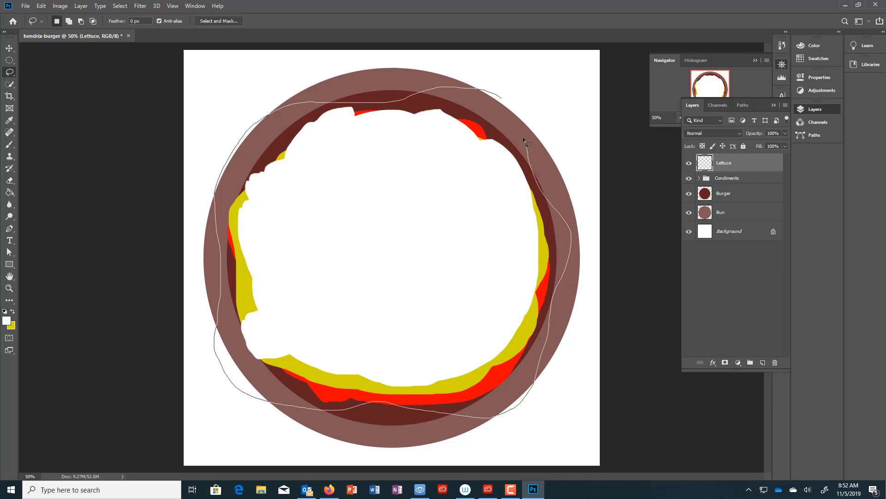
pyautogui.moveTo(498, 131)
pyautogui.mouseDown()
pyautogui.moveTo(471, 132)
pyautogui.moveTo(399, 101)
pyautogui.mouseUp()
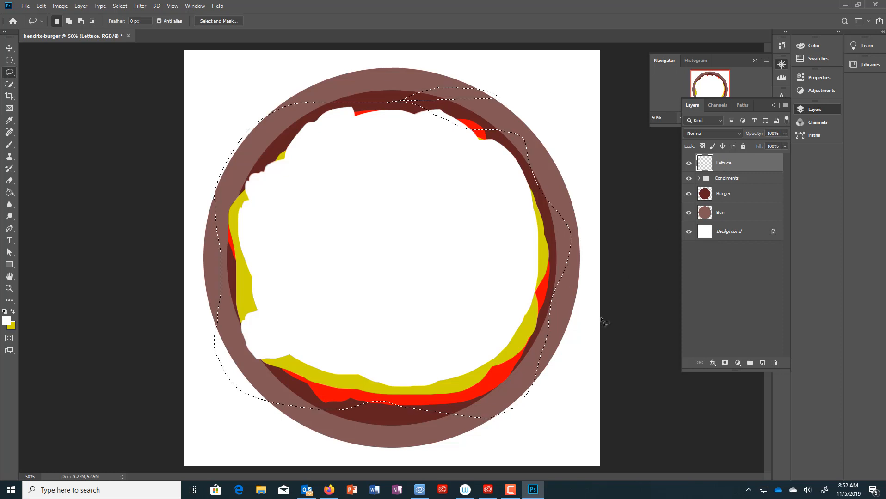
pyautogui.click(613, 346)
# - Trace a wavy lettuce outline with the Lasso around the edge of the bun
pyautogui.moveTo(267, 96); pyautogui.dragTo(408, 105)
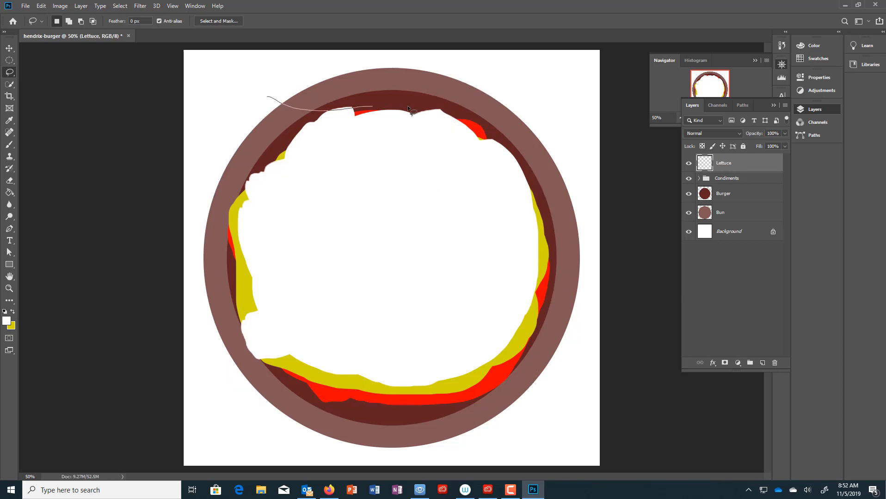
pyautogui.moveTo(506, 132)
pyautogui.mouseDown()
pyautogui.moveTo(515, 165)
pyautogui.moveTo(555, 198)
pyautogui.moveTo(580, 239)
pyautogui.moveTo(579, 335)
pyautogui.moveTo(480, 433)
pyautogui.moveTo(422, 451)
pyautogui.moveTo(326, 403)
pyautogui.mouseUp()
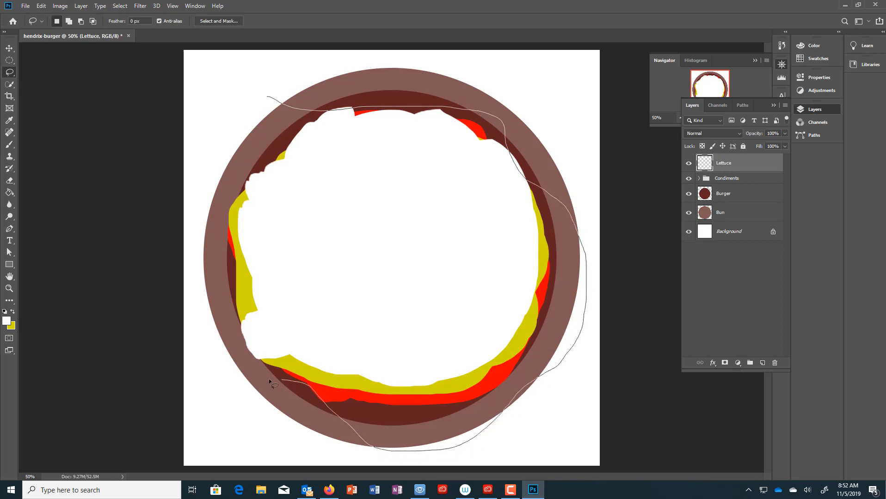
pyautogui.moveTo(269, 379)
pyautogui.mouseDown()
pyautogui.moveTo(225, 346)
pyautogui.moveTo(254, 288)
pyautogui.moveTo(237, 156)
pyautogui.moveTo(262, 115)
pyautogui.moveTo(292, 100)
pyautogui.mouseUp()
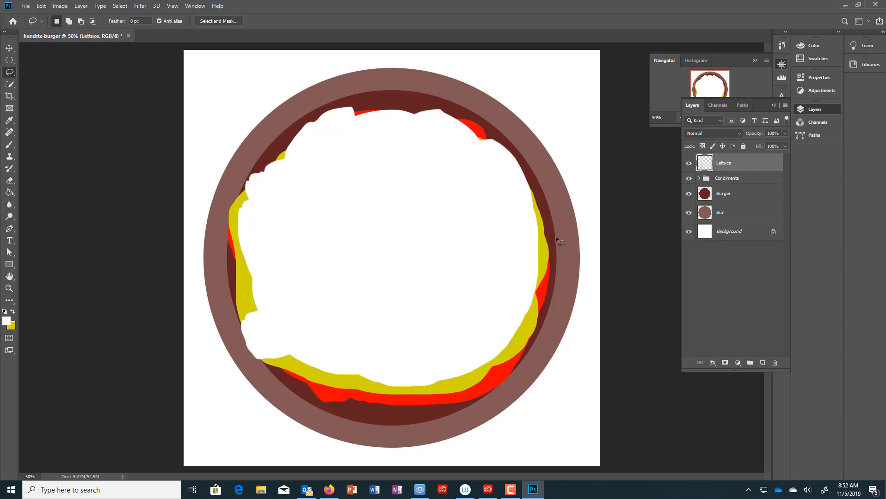
pyautogui.moveTo(559, 244)
pyautogui.mouseDown()
pyautogui.moveTo(564, 180)
pyautogui.moveTo(516, 119)
pyautogui.mouseUp()
pyautogui.moveTo(457, 106)
pyautogui.mouseDown()
pyautogui.moveTo(293, 122)
pyautogui.moveTo(278, 149)
pyautogui.moveTo(277, 181)
pyautogui.moveTo(240, 213)
pyautogui.mouseUp()
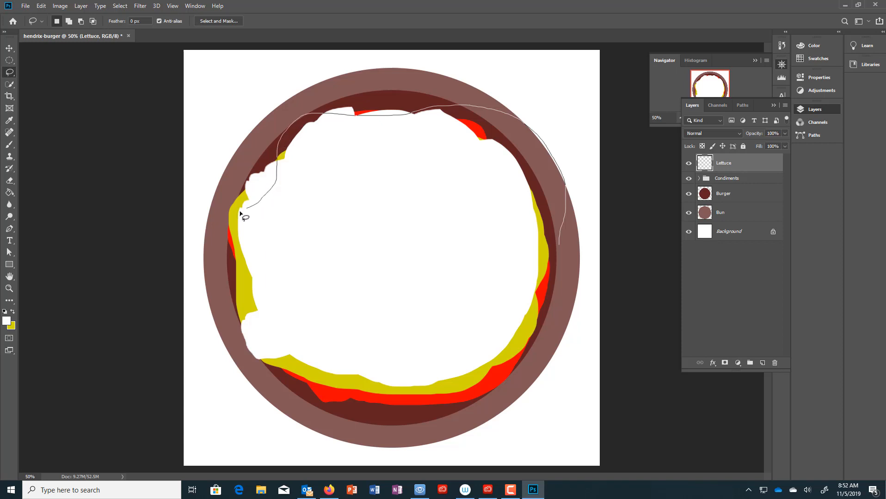
pyautogui.moveTo(227, 283)
pyautogui.mouseDown()
pyautogui.moveTo(261, 322)
pyautogui.moveTo(255, 364)
pyautogui.mouseUp()
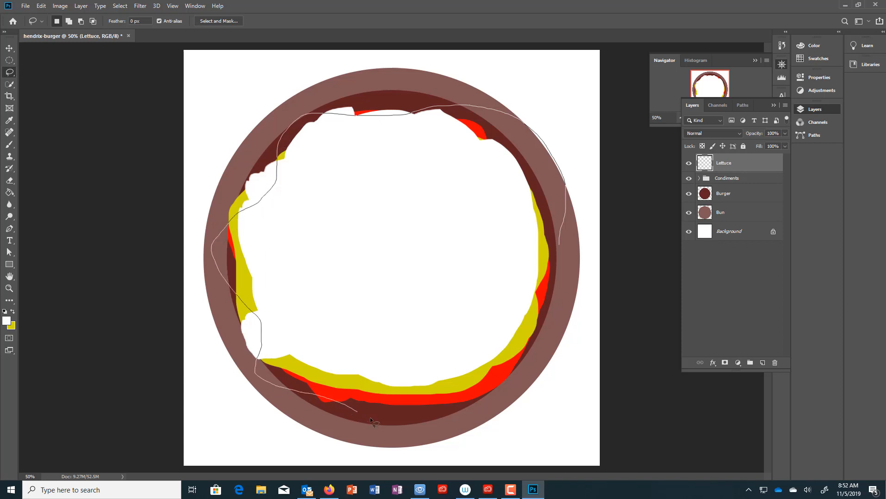
pyautogui.moveTo(450, 395)
pyautogui.mouseDown()
pyautogui.moveTo(486, 363)
pyautogui.moveTo(541, 346)
pyautogui.mouseUp()
pyautogui.moveTo(547, 278); pyautogui.dragTo(565, 219)
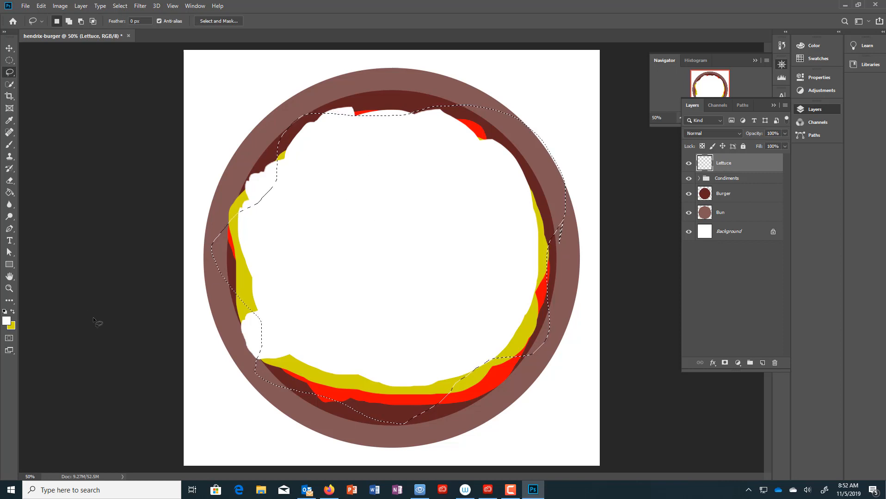
# - Pick a saturated green and fill the lettuce outline with the Paint Bucket
pyautogui.press('i')
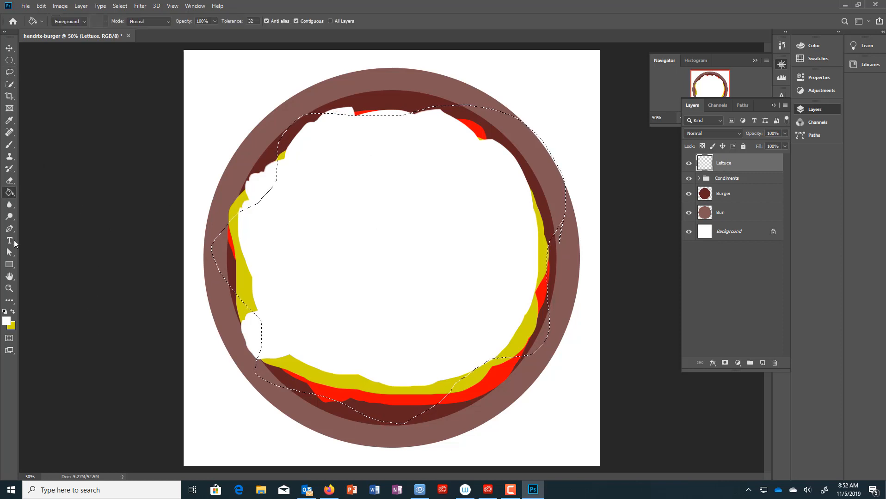
pyautogui.click(7, 320)
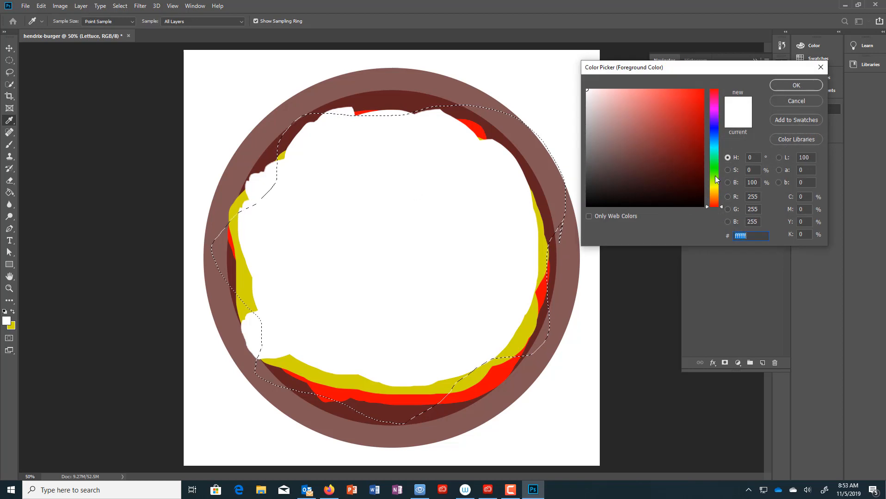
pyautogui.click(714, 176)
pyautogui.click(702, 91)
pyautogui.click(782, 86)
pyautogui.press('g')
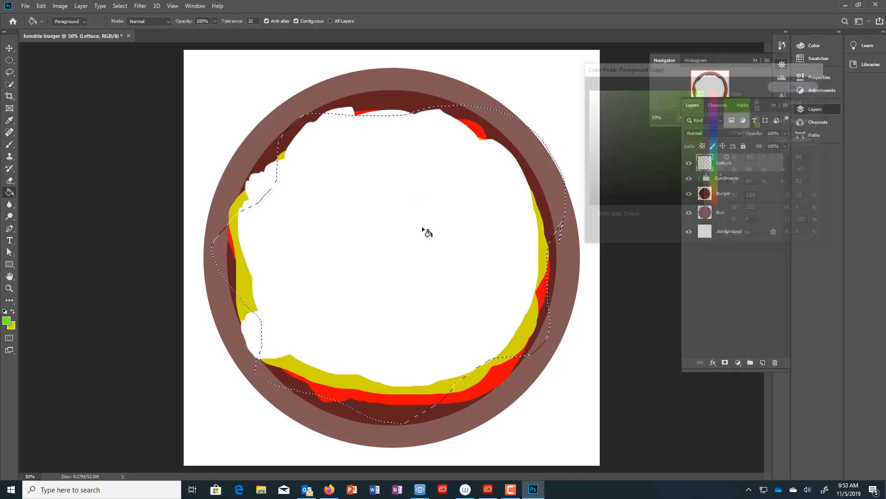
pyautogui.click(386, 259)
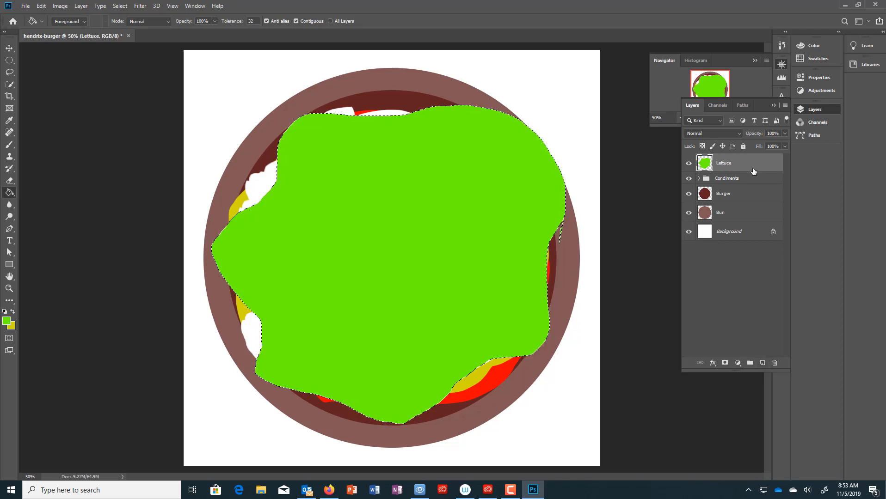
pyautogui.press('Return')
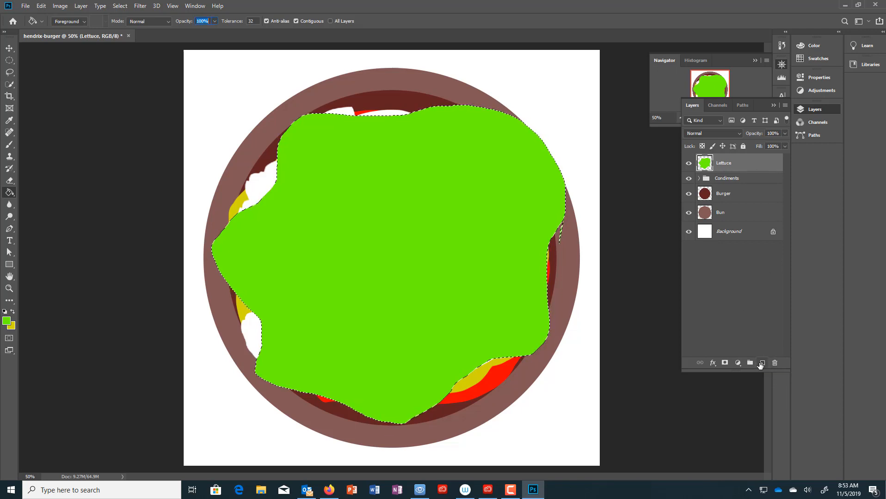
# - Add a new layer above Lettuce named Tomato
pyautogui.click(763, 363)
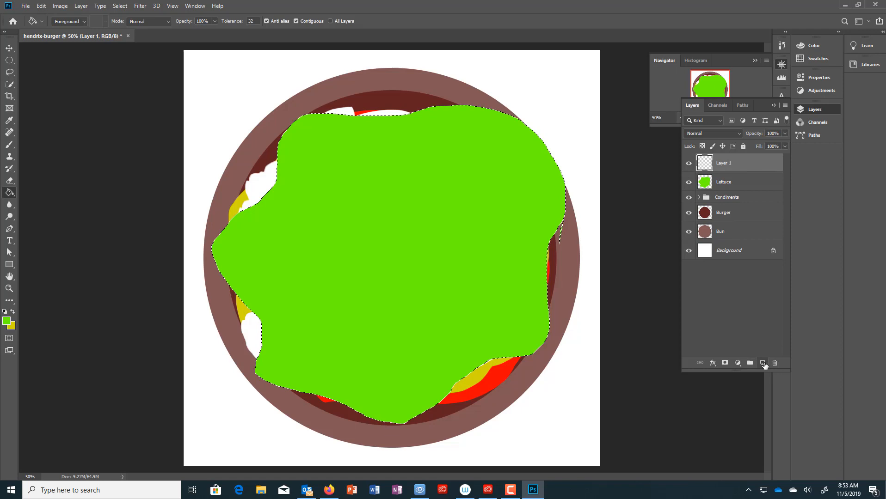
pyautogui.doubleClick(724, 164)
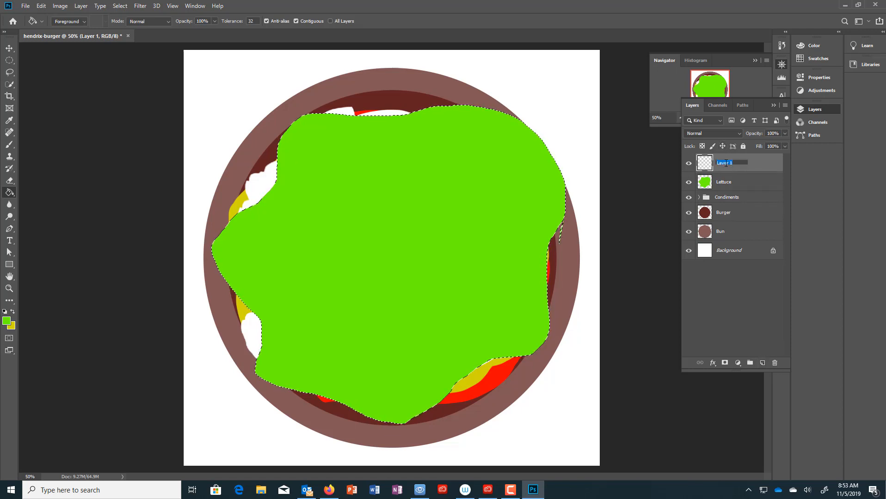
pyautogui.write('Tomato')
pyautogui.press('Return')
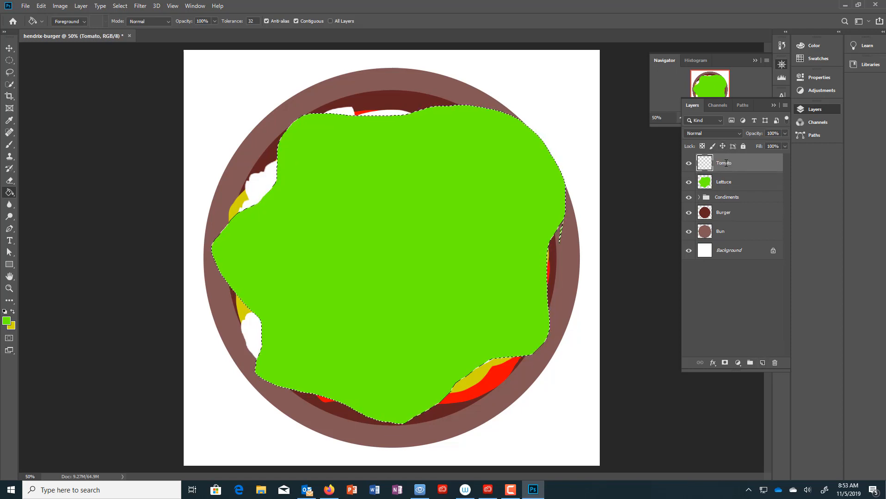
# - Clear the lettuce selection and Shift-drag a circular marquee over the lettuce's upper left
pyautogui.click(10, 60)
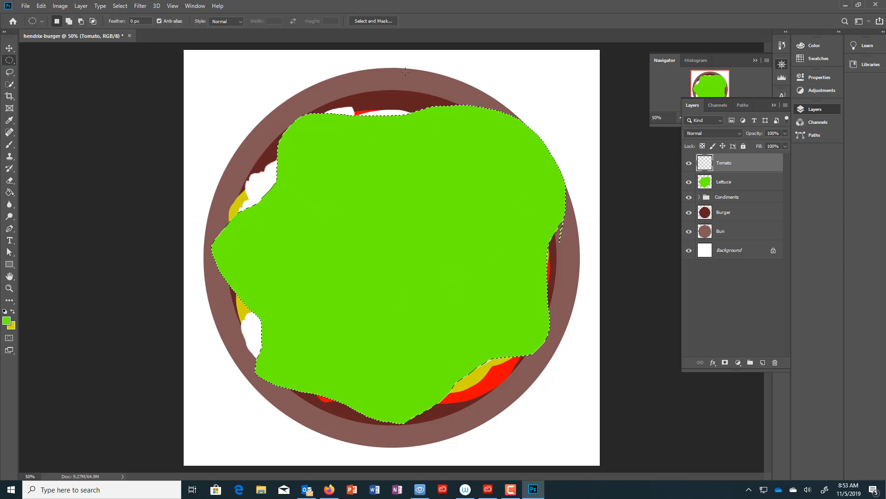
pyautogui.click(120, 6)
pyautogui.click(127, 25)
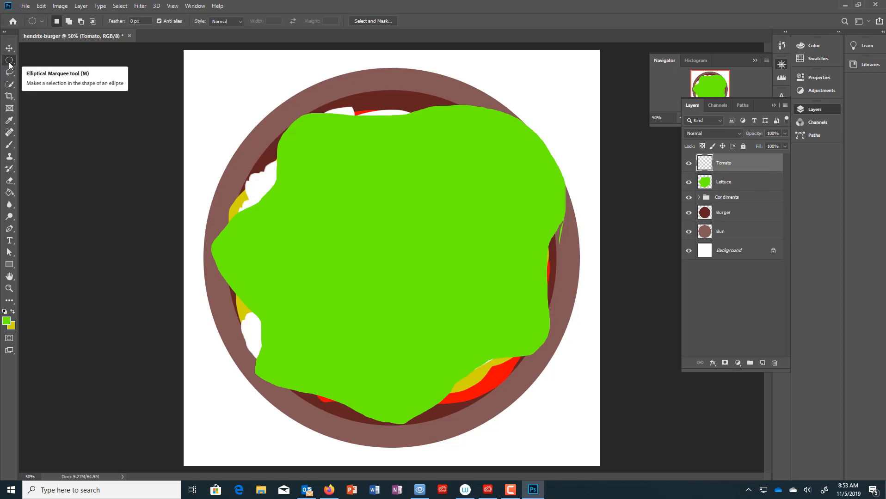
pyautogui.moveTo(300, 148); pyautogui.dragTo(403, 305)
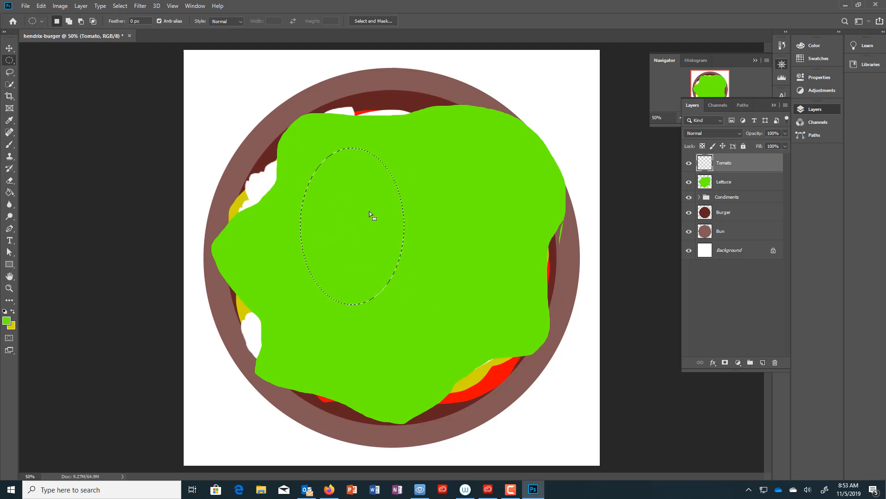
pyautogui.click(370, 226)
pyautogui.moveTo(292, 156); pyautogui.dragTo(400, 263)
pyautogui.press('shift')
# - Sample the existing tomato red, bucket-fill the circle on the Tomato layer, then deselect with Ctrl+D
pyautogui.click(10, 193)
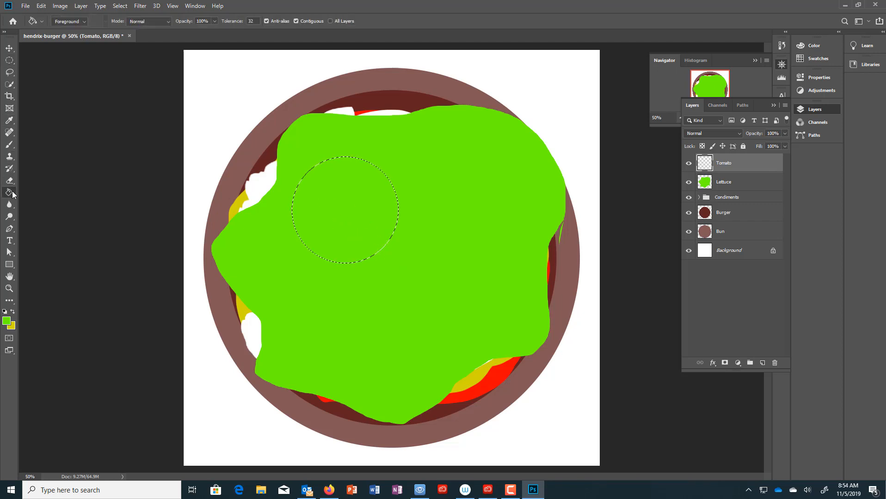
pyautogui.click(7, 323)
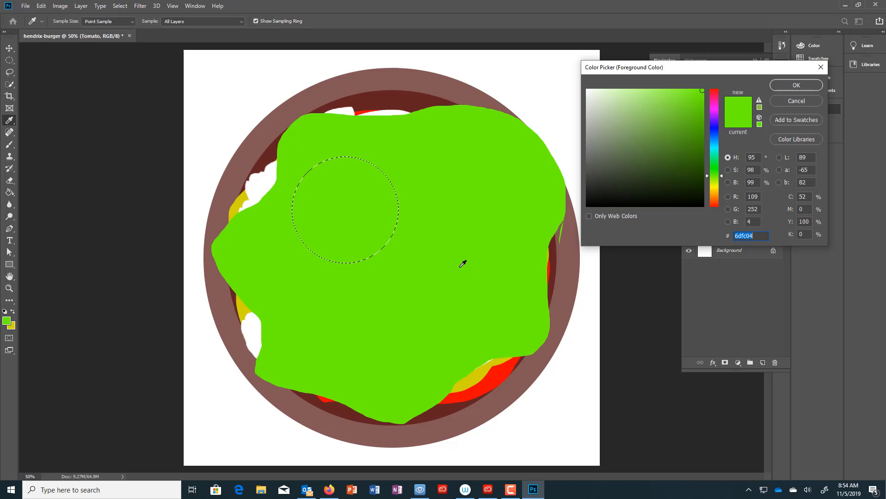
pyautogui.click(505, 372)
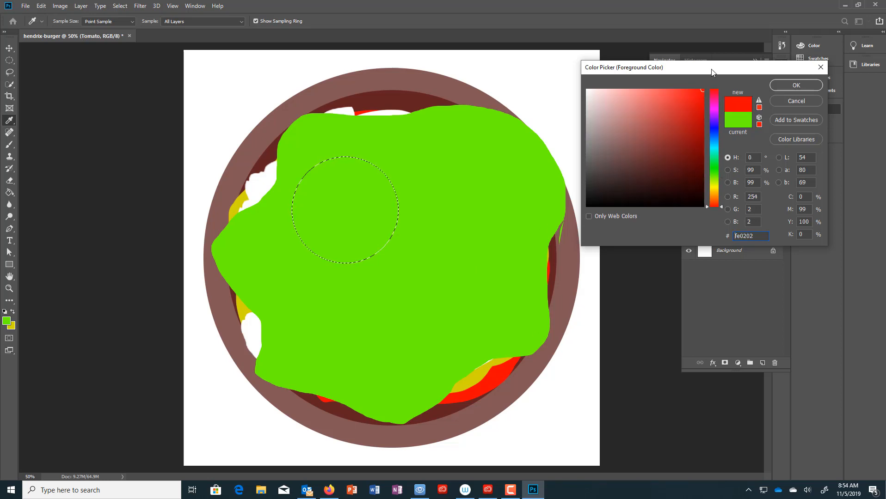
pyautogui.click(788, 85)
pyautogui.press('g')
pyautogui.click(333, 201)
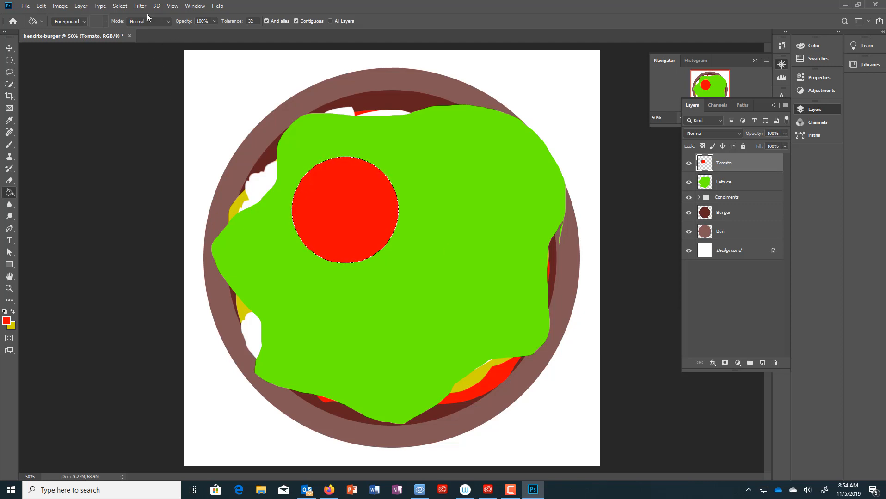
pyautogui.hotkey('ctrl', 'd')
# - Switch to the Mixer Brush with a 12 px charcoal pencil preset
pyautogui.click(9, 146)
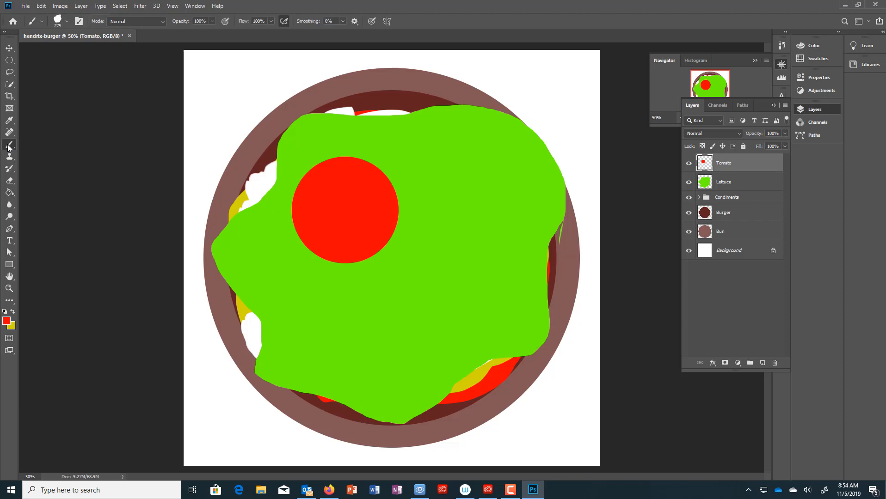
pyautogui.rightClick(9, 147)
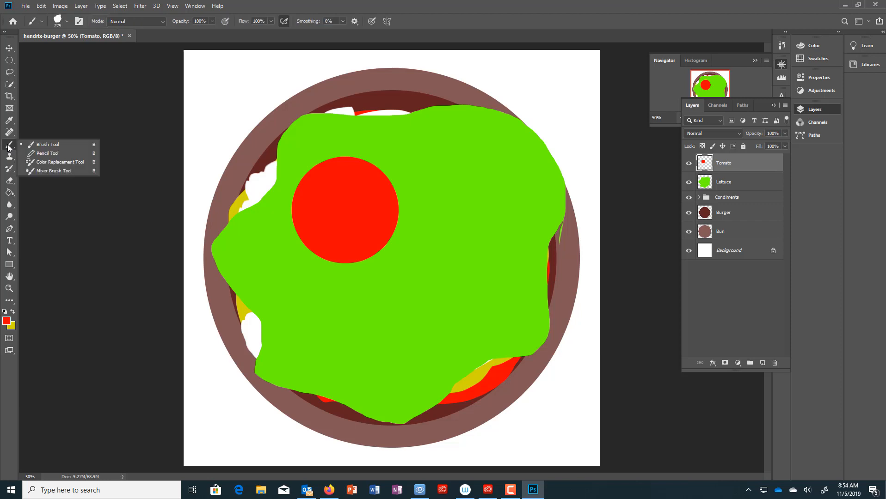
pyautogui.click(61, 171)
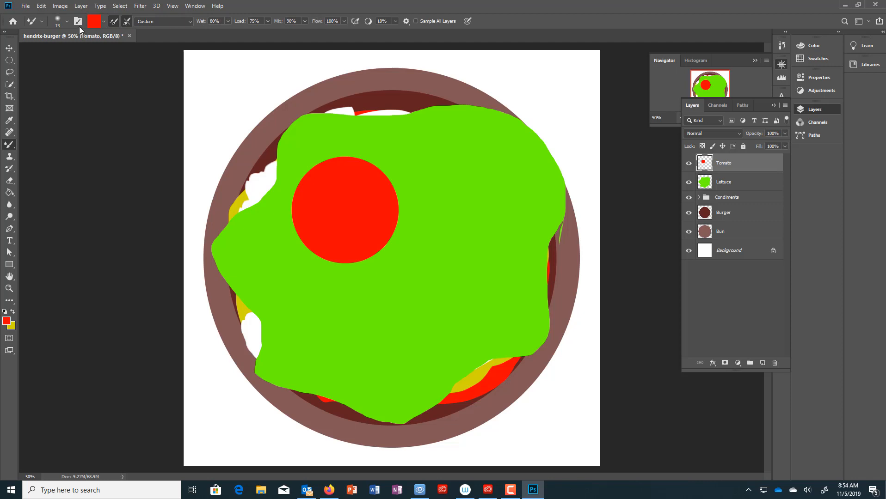
pyautogui.click(67, 22)
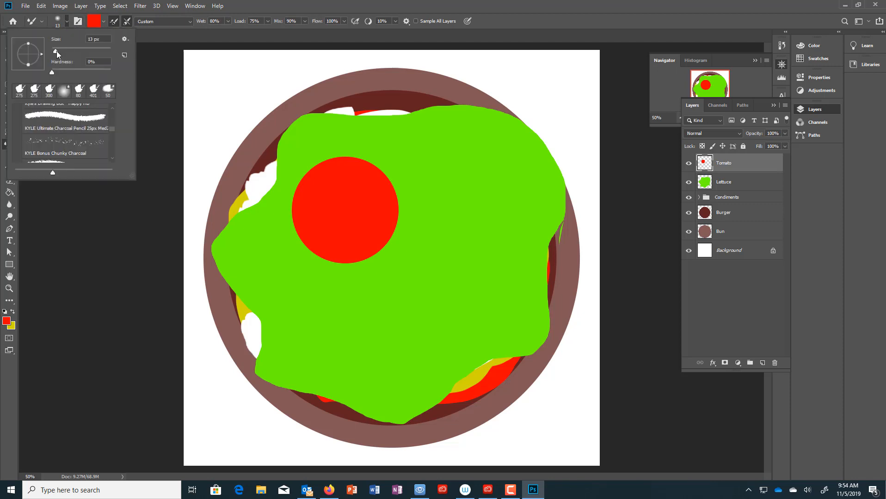
pyautogui.moveTo(57, 50)
pyautogui.mouseDown()
pyautogui.moveTo(78, 51)
pyautogui.moveTo(58, 72)
pyautogui.moveTo(82, 73)
pyautogui.moveTo(68, 72)
pyautogui.mouseUp()
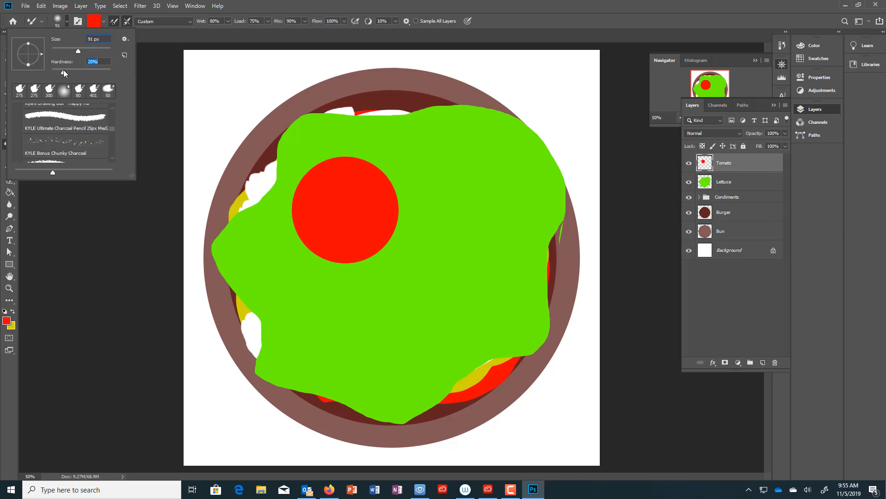
pyautogui.click(76, 119)
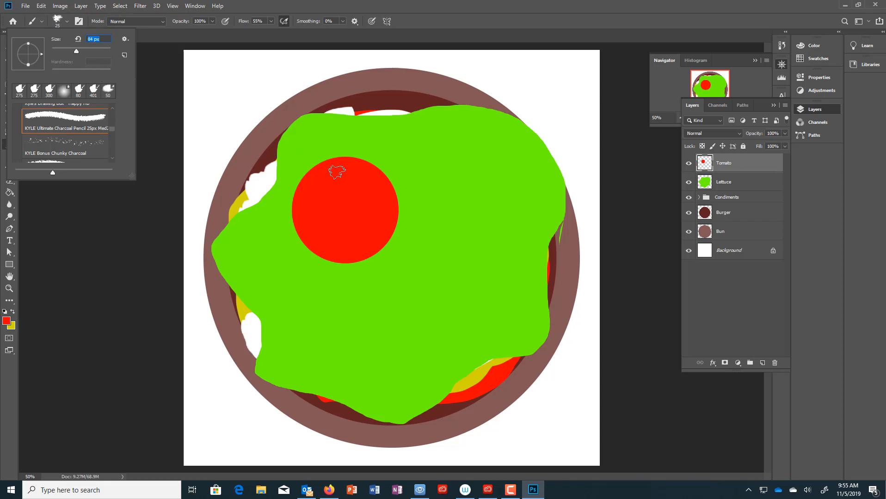
pyautogui.press('Return')
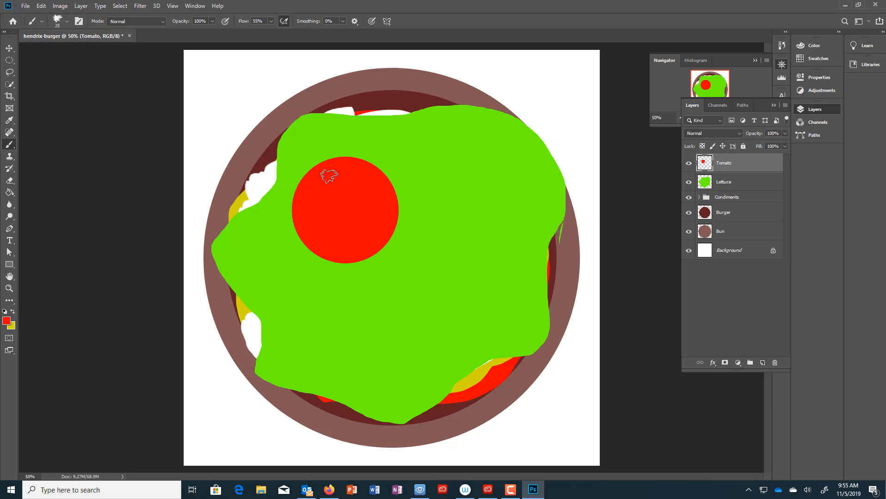
# - Set the foreground colour to the lighter red e85a5a
pyautogui.click(6, 321)
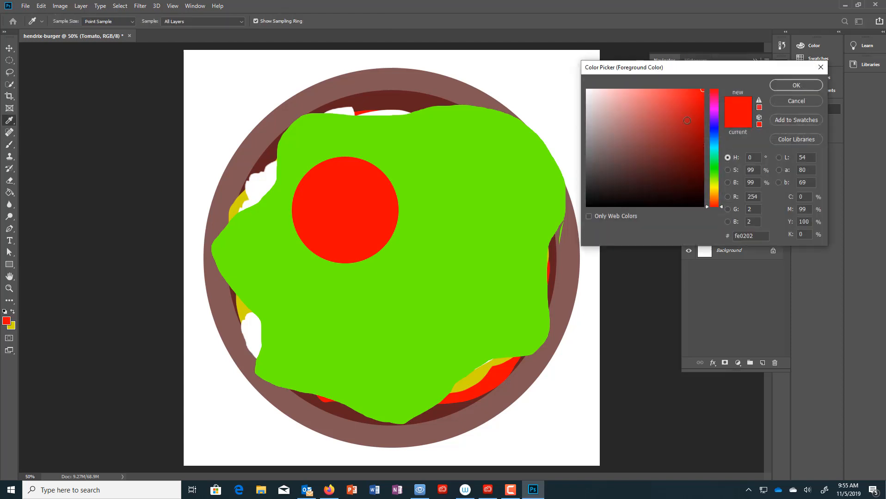
pyautogui.click(680, 103)
pyautogui.click(658, 100)
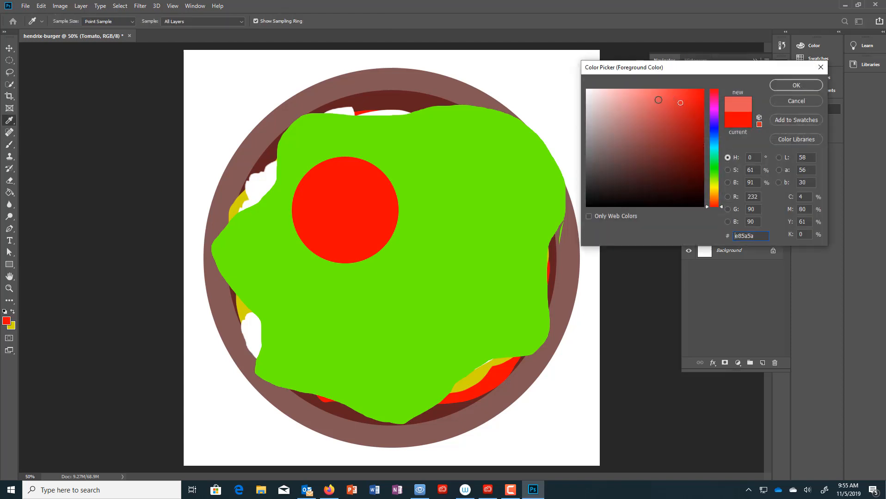
pyautogui.click(796, 85)
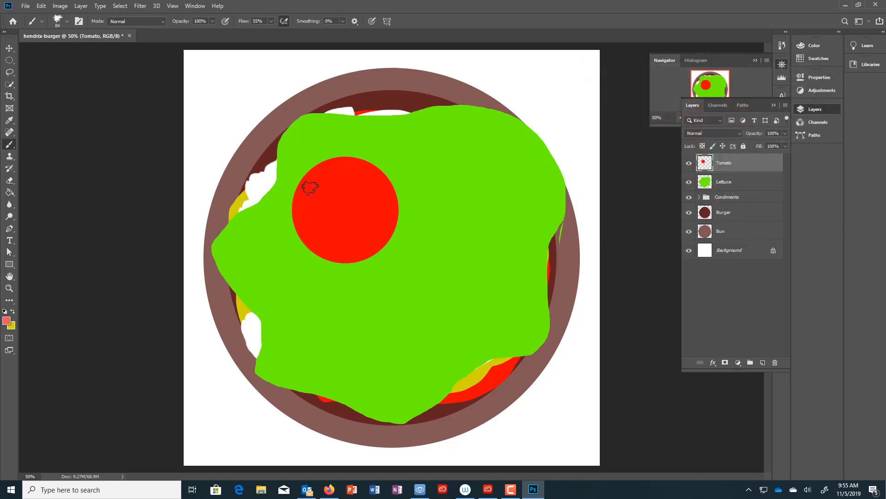
# - Paint light-red strokes in the tomato's upper-left and lower-left quadrants, undoing the unwanted ones
pyautogui.moveTo(310, 187)
pyautogui.mouseDown()
pyautogui.moveTo(329, 173)
pyautogui.moveTo(326, 201)
pyautogui.moveTo(309, 195)
pyautogui.moveTo(328, 174)
pyautogui.moveTo(306, 198)
pyautogui.moveTo(334, 171)
pyautogui.moveTo(333, 206)
pyautogui.moveTo(311, 204)
pyautogui.moveTo(331, 202)
pyautogui.moveTo(338, 176)
pyautogui.moveTo(362, 182)
pyautogui.moveTo(357, 173)
pyautogui.moveTo(385, 198)
pyautogui.moveTo(354, 203)
pyautogui.moveTo(356, 177)
pyautogui.moveTo(350, 207)
pyautogui.moveTo(377, 195)
pyautogui.moveTo(359, 172)
pyautogui.moveTo(386, 199)
pyautogui.moveTo(352, 208)
pyautogui.moveTo(353, 223)
pyautogui.moveTo(392, 217)
pyautogui.moveTo(356, 249)
pyautogui.moveTo(362, 238)
pyautogui.moveTo(357, 228)
pyautogui.moveTo(355, 245)
pyautogui.moveTo(350, 220)
pyautogui.moveTo(385, 211)
pyautogui.moveTo(361, 237)
pyautogui.moveTo(356, 224)
pyautogui.moveTo(348, 238)
pyautogui.moveTo(308, 221)
pyautogui.moveTo(338, 224)
pyautogui.moveTo(335, 250)
pyautogui.moveTo(298, 228)
pyautogui.moveTo(328, 240)
pyautogui.moveTo(329, 229)
pyautogui.moveTo(306, 221)
pyautogui.moveTo(324, 246)
pyautogui.mouseUp()
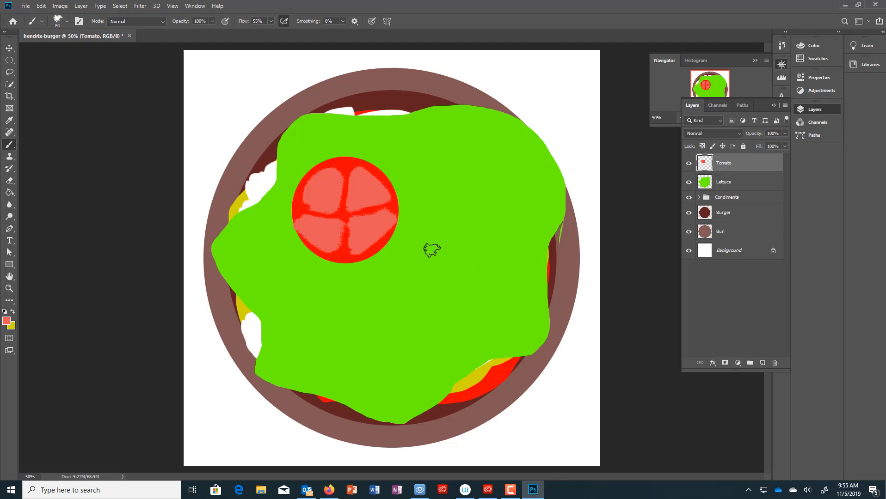
pyautogui.hotkey('ctrl', 'z')
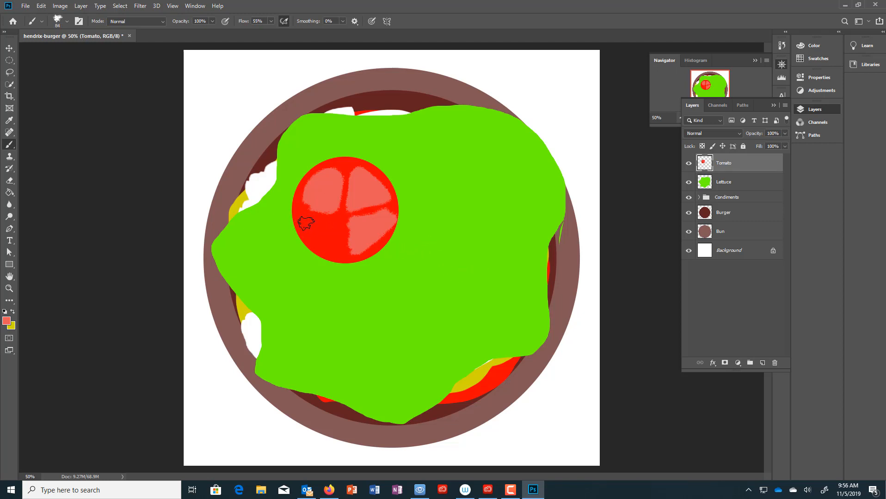
pyautogui.moveTo(305, 221)
pyautogui.mouseDown()
pyautogui.moveTo(336, 228)
pyautogui.moveTo(330, 250)
pyautogui.moveTo(307, 224)
pyautogui.moveTo(325, 248)
pyautogui.moveTo(324, 233)
pyautogui.moveTo(330, 239)
pyautogui.moveTo(310, 224)
pyautogui.moveTo(337, 226)
pyautogui.moveTo(329, 256)
pyautogui.moveTo(362, 235)
pyautogui.moveTo(352, 223)
pyautogui.moveTo(374, 224)
pyautogui.moveTo(360, 255)
pyautogui.moveTo(307, 222)
pyautogui.moveTo(333, 229)
pyautogui.moveTo(333, 244)
pyautogui.moveTo(315, 222)
pyautogui.mouseUp()
pyautogui.hotkey('ctrl', 'z')
pyautogui.hotkey('ctrl', 'z')
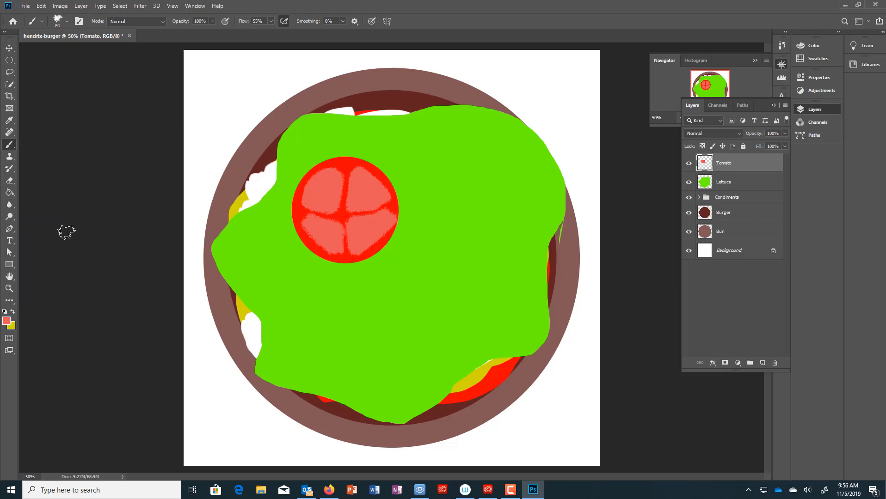
# - Blur the upper-left and upper-right segment edges with a 51 px Blur brush
pyautogui.click(8, 193)
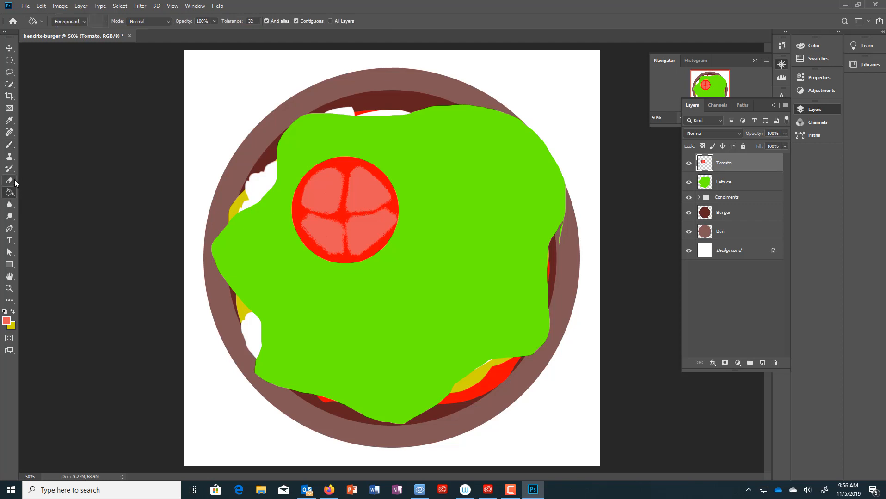
pyautogui.click(10, 204)
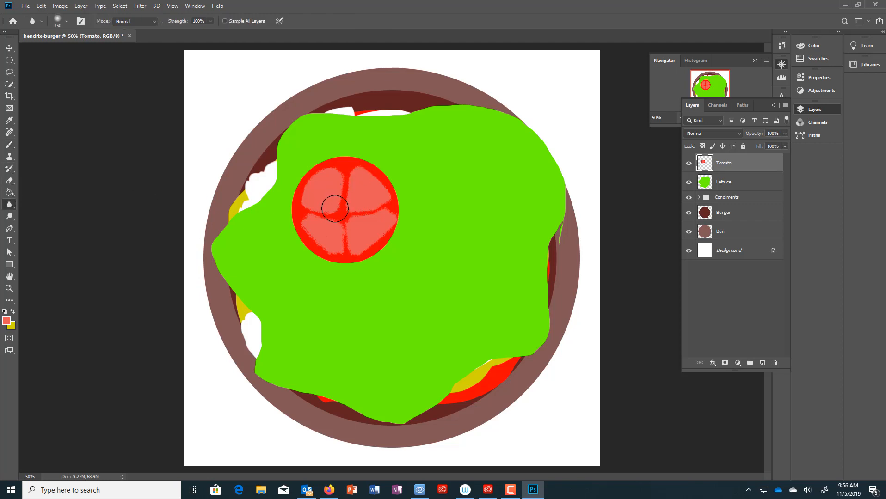
pyautogui.click(67, 21)
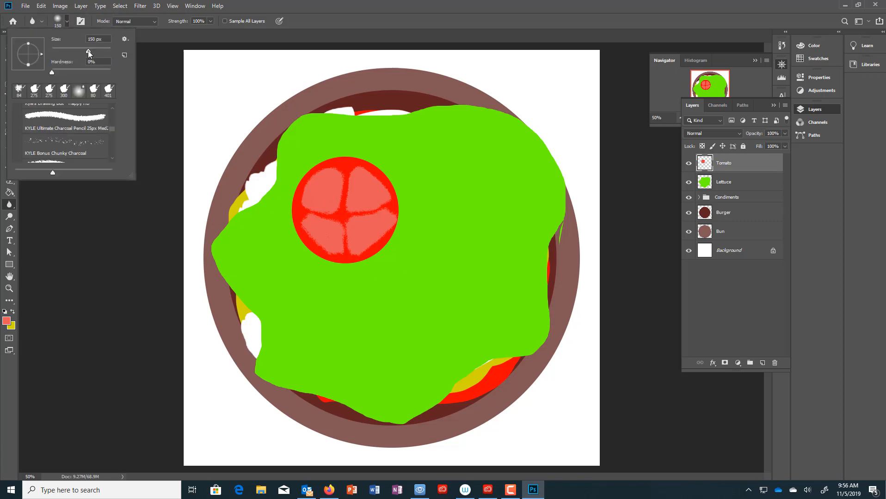
pyautogui.moveTo(88, 50); pyautogui.dragTo(69, 52)
pyautogui.click(341, 180)
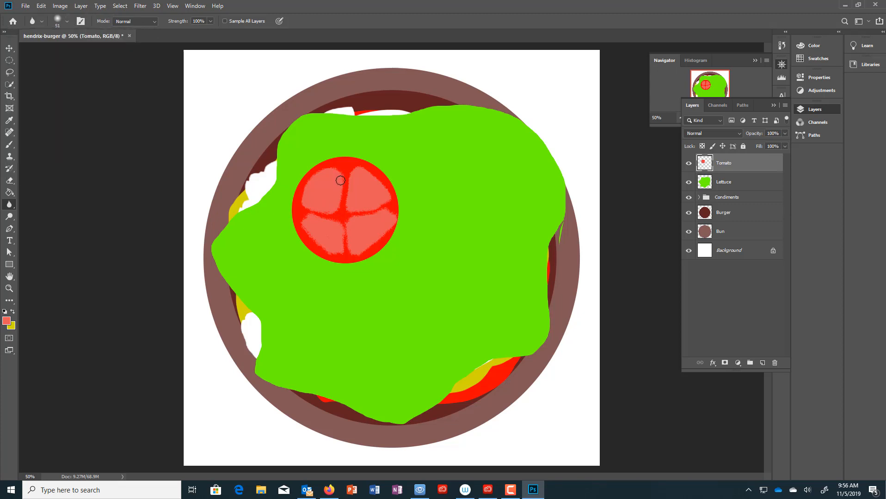
pyautogui.moveTo(340, 180)
pyautogui.mouseDown()
pyautogui.moveTo(337, 202)
pyautogui.moveTo(340, 174)
pyautogui.mouseUp()
pyautogui.moveTo(349, 181)
pyautogui.mouseDown()
pyautogui.moveTo(356, 170)
pyautogui.moveTo(383, 179)
pyautogui.moveTo(392, 207)
pyautogui.moveTo(370, 211)
pyautogui.mouseUp()
# - Set up the Smudge tool with a 25 px Soft Round brush
pyautogui.rightClick(10, 207)
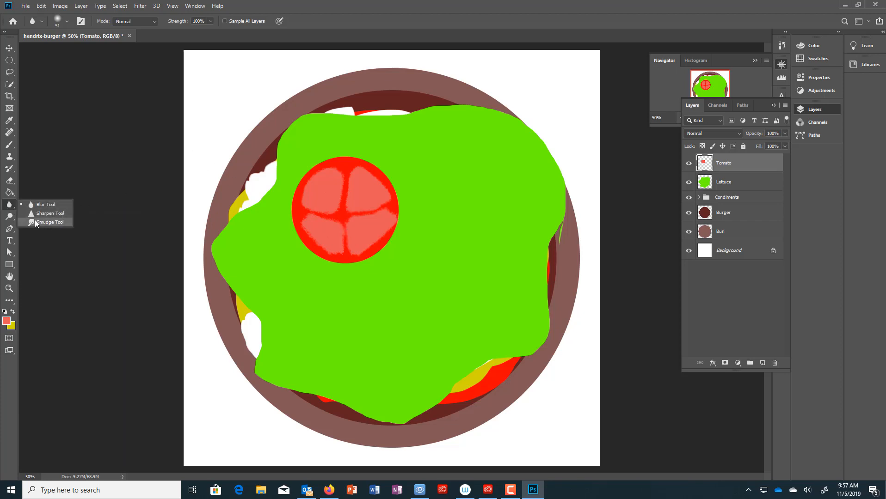
pyautogui.click(31, 222)
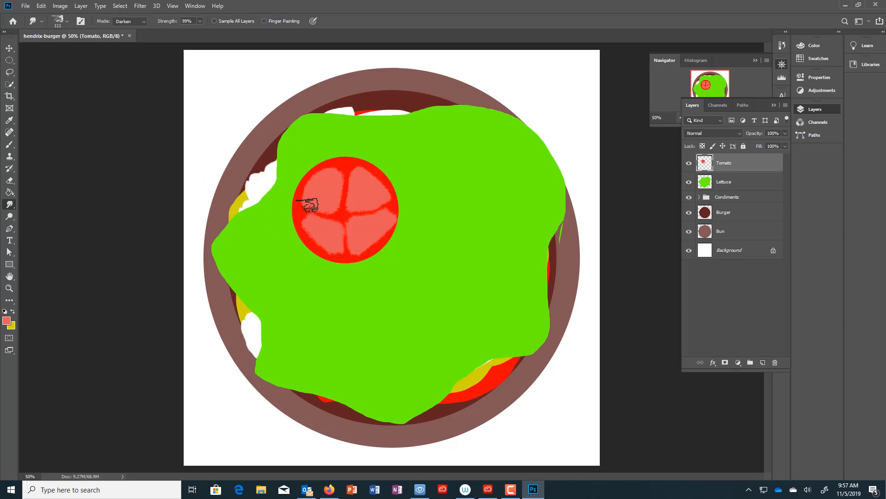
pyautogui.click(67, 20)
pyautogui.moveTo(63, 48); pyautogui.dragTo(56, 48)
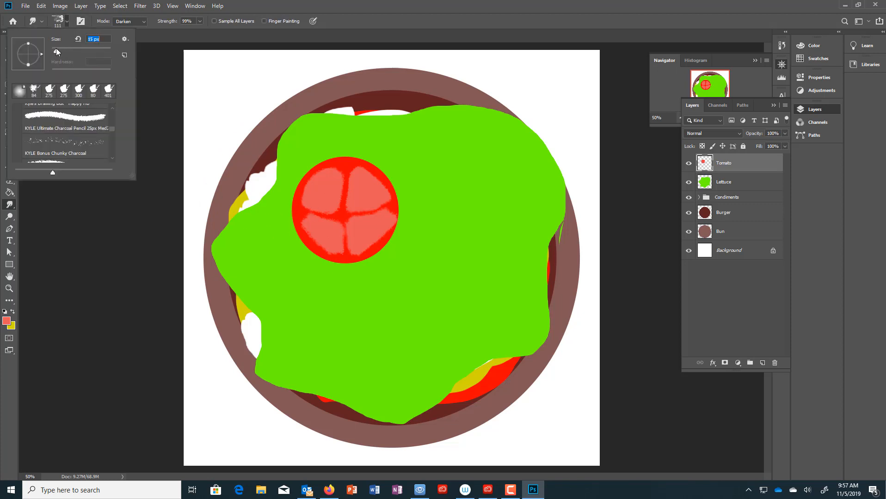
pyautogui.click(49, 93)
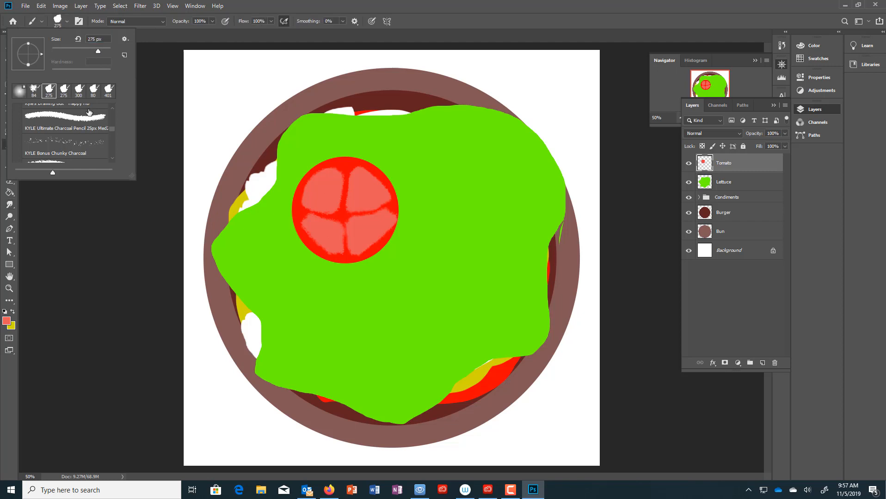
pyautogui.moveTo(111, 132); pyautogui.dragTo(111, 112)
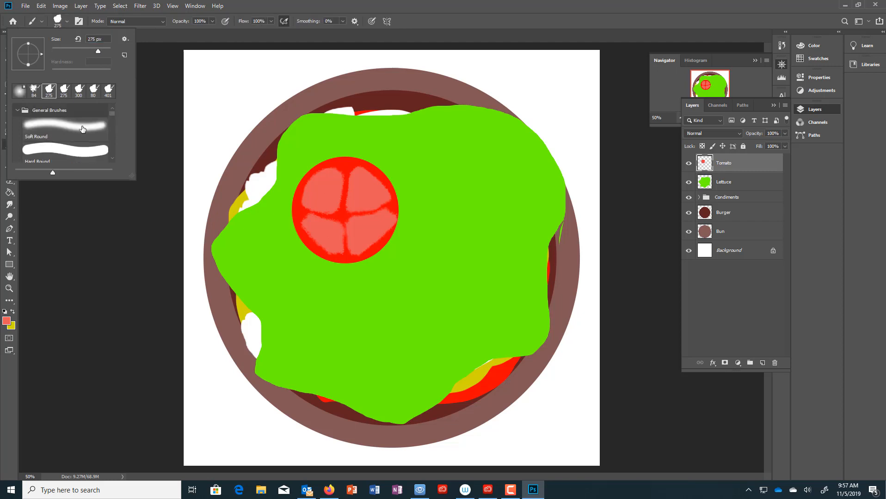
pyautogui.click(81, 128)
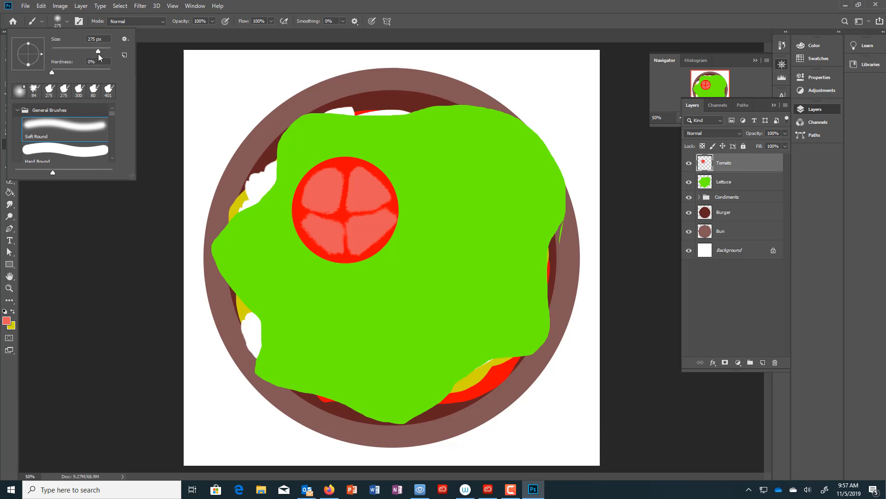
pyautogui.moveTo(75, 55); pyautogui.dragTo(60, 54)
pyautogui.moveTo(331, 170); pyautogui.dragTo(337, 171)
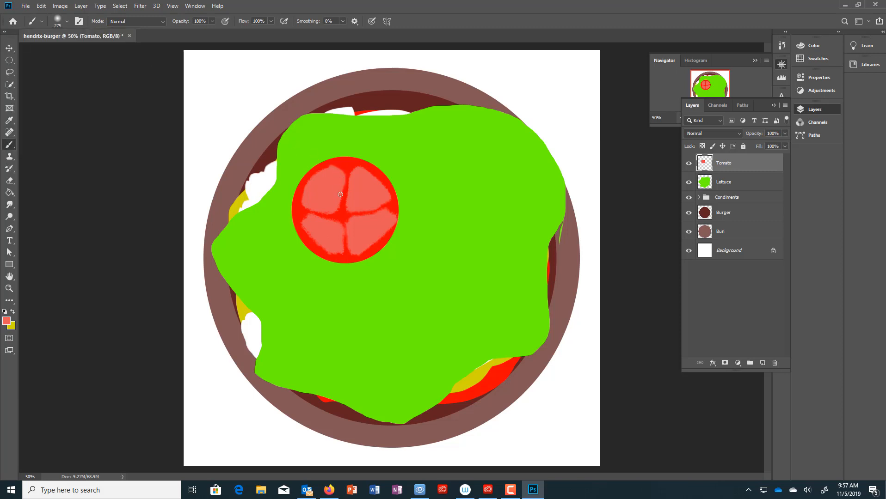
# - Touch up the tomato's left edge, then duplicate the Tomato layer as Tomato copy
pyautogui.moveTo(318, 213); pyautogui.dragTo(306, 209)
pyautogui.hotkey('ctrl', 'z')
pyautogui.moveTo(753, 165); pyautogui.dragTo(764, 360)
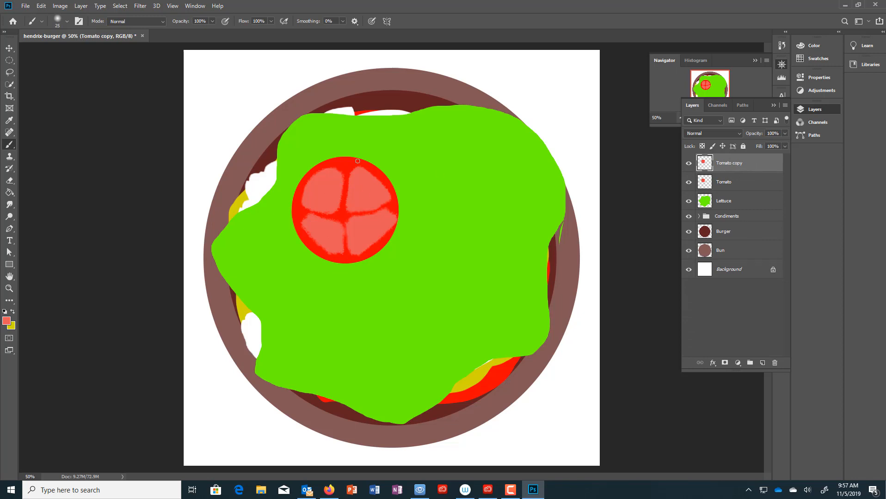
pyautogui.click(9, 47)
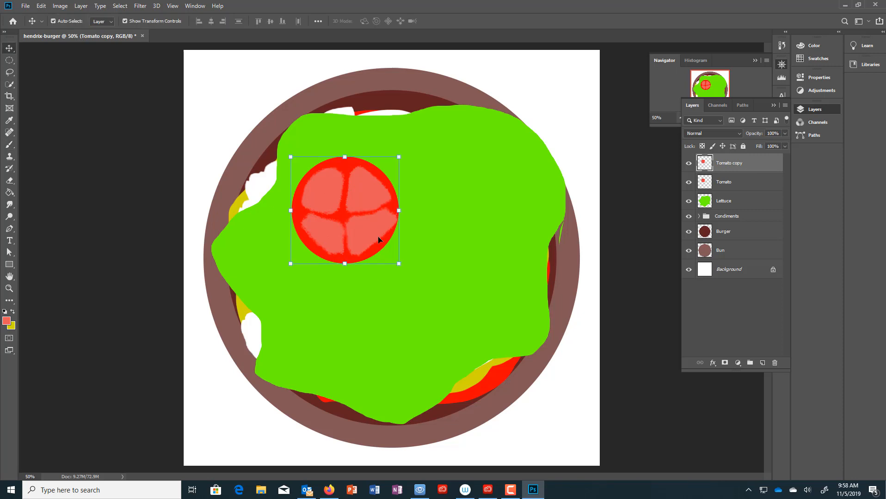
# - Move Tomato copy down-right onto the lettuce and enlarge it to about 114%
pyautogui.moveTo(377, 236); pyautogui.dragTo(501, 311)
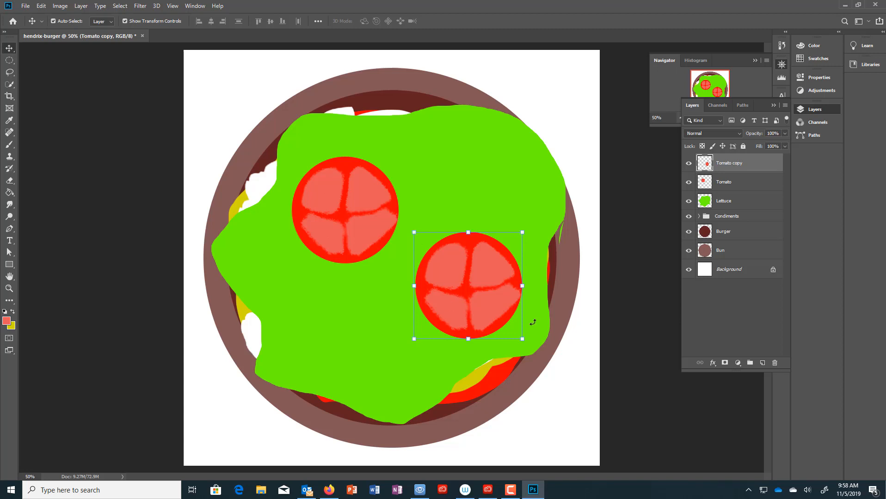
pyautogui.moveTo(529, 226); pyautogui.dragTo(550, 204)
pyautogui.moveTo(486, 285); pyautogui.dragTo(476, 288)
pyautogui.press('Return')
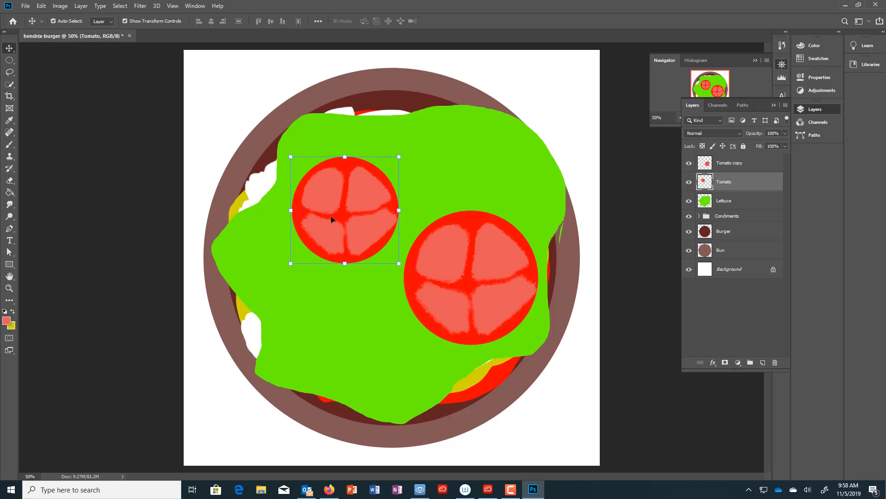
# - Enlarge the original tomato to about 126%, rotate it, and place it at upper left
pyautogui.moveTo(290, 158); pyautogui.dragTo(267, 138)
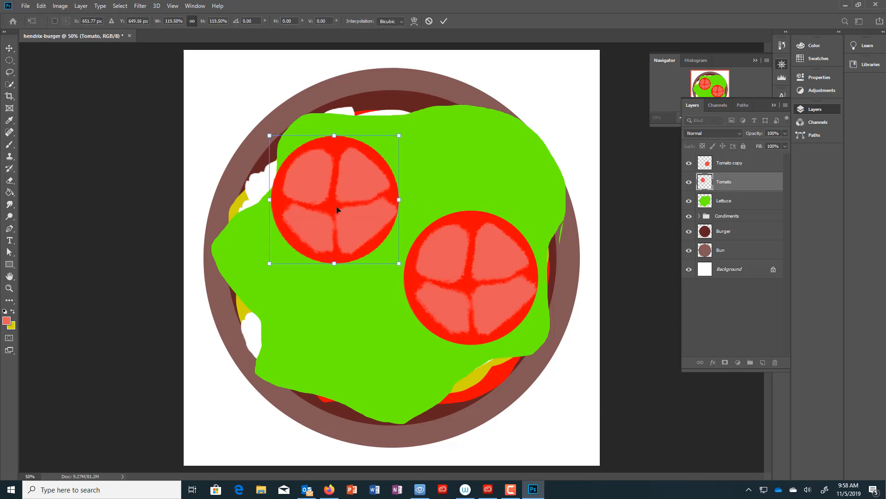
pyautogui.moveTo(333, 214); pyautogui.dragTo(329, 221)
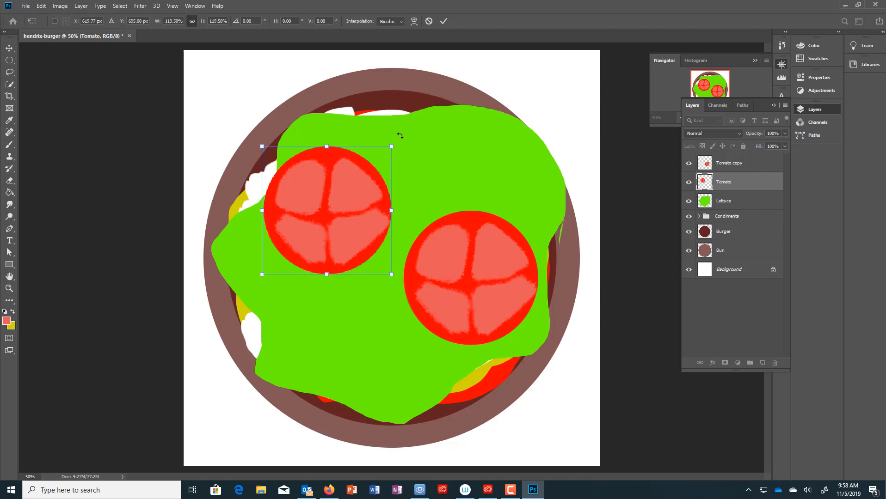
pyautogui.moveTo(400, 135); pyautogui.dragTo(412, 182)
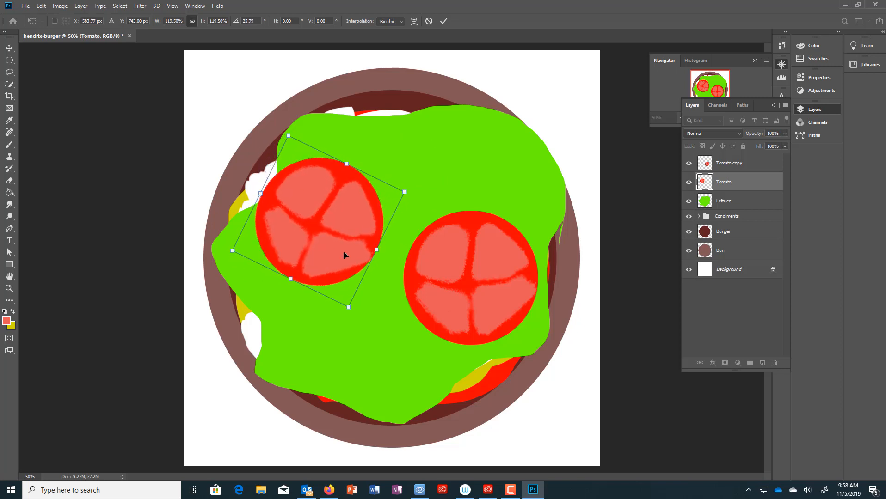
pyautogui.moveTo(344, 255); pyautogui.dragTo(357, 231)
pyautogui.moveTo(423, 164); pyautogui.dragTo(434, 162)
pyautogui.moveTo(399, 194); pyautogui.dragTo(393, 196)
pyautogui.press('Return')
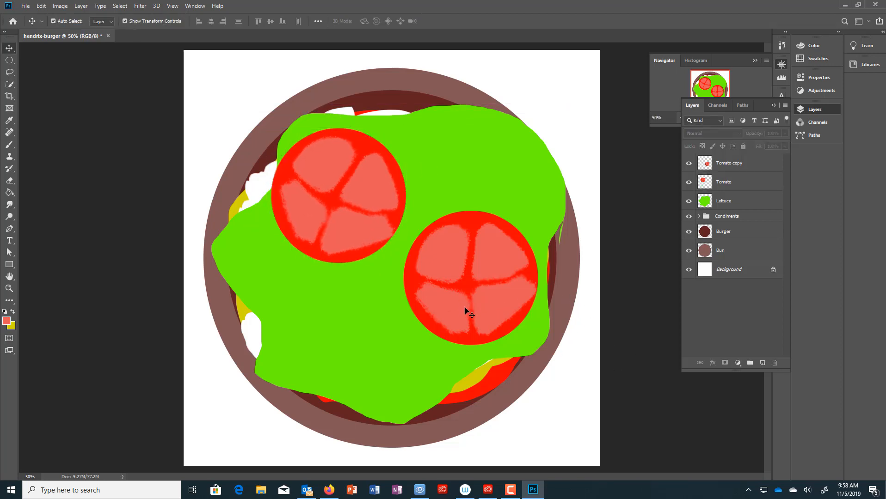
# - Nudge the Tomato copy slightly left and down, then reselect its layer
pyautogui.click(493, 296)
pyautogui.moveTo(495, 291)
pyautogui.mouseDown()
pyautogui.moveTo(469, 287)
pyautogui.moveTo(481, 297)
pyautogui.mouseUp()
pyautogui.click(601, 305)
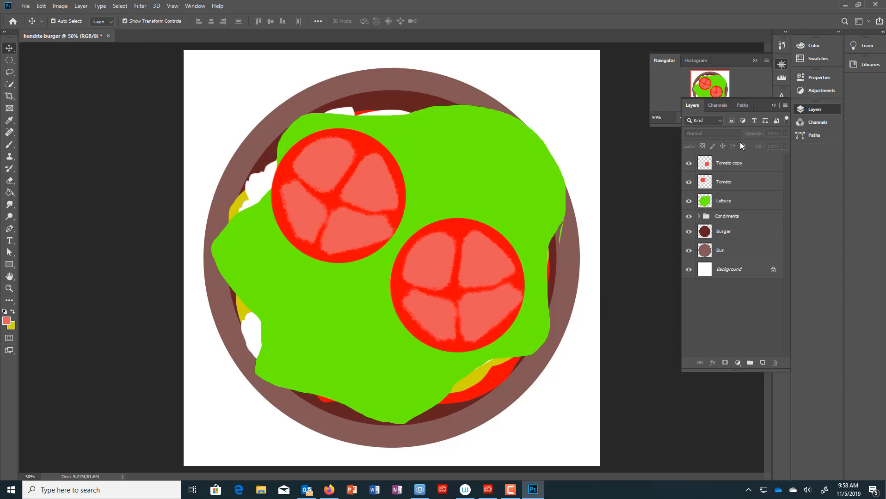
pyautogui.click(752, 165)
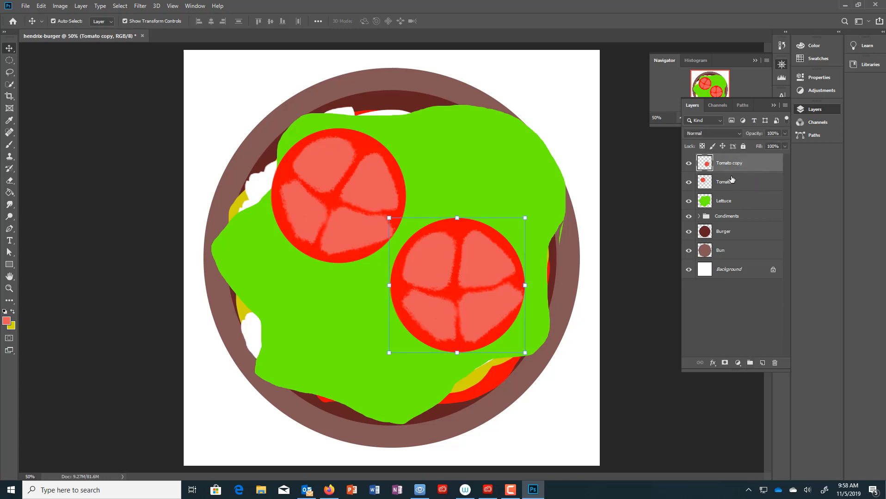
# - Put Tomato and Tomato copy into a new group named Tomato Group
pyautogui.click(750, 364)
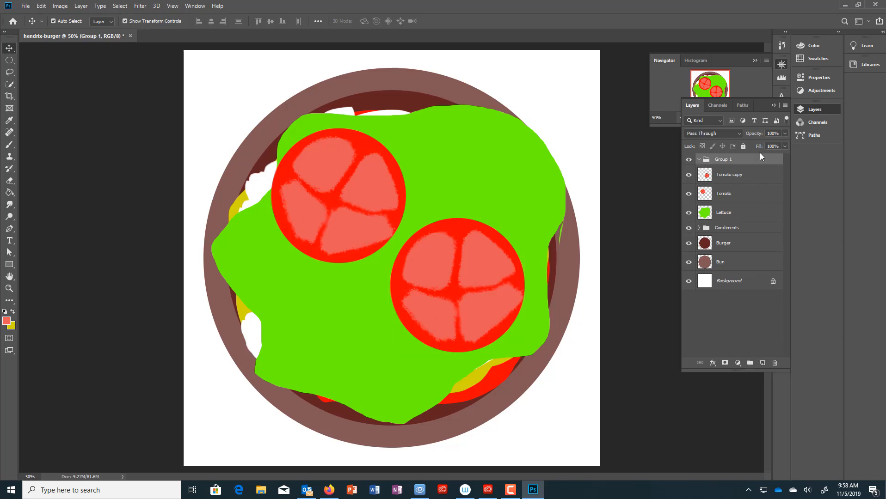
pyautogui.doubleClick(721, 160)
pyautogui.write('Tomato')
pyautogui.press('Return')
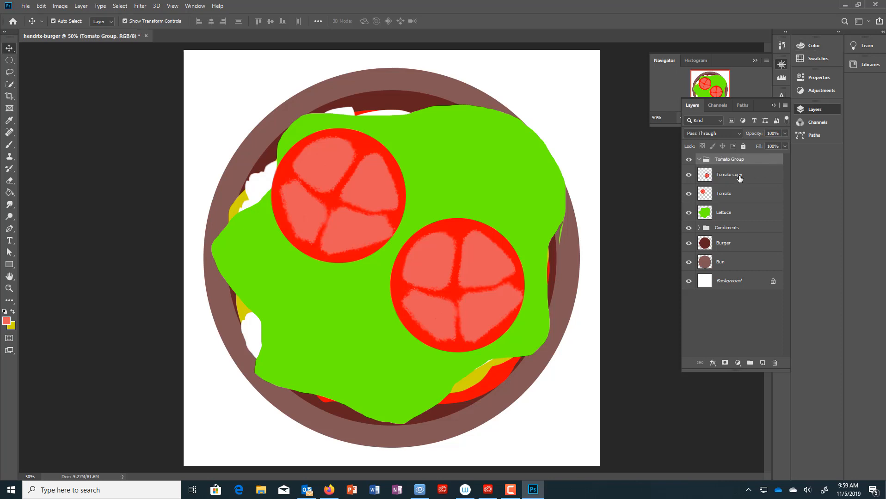
pyautogui.moveTo(740, 178); pyautogui.dragTo(750, 166)
pyautogui.moveTo(728, 199); pyautogui.dragTo(747, 184)
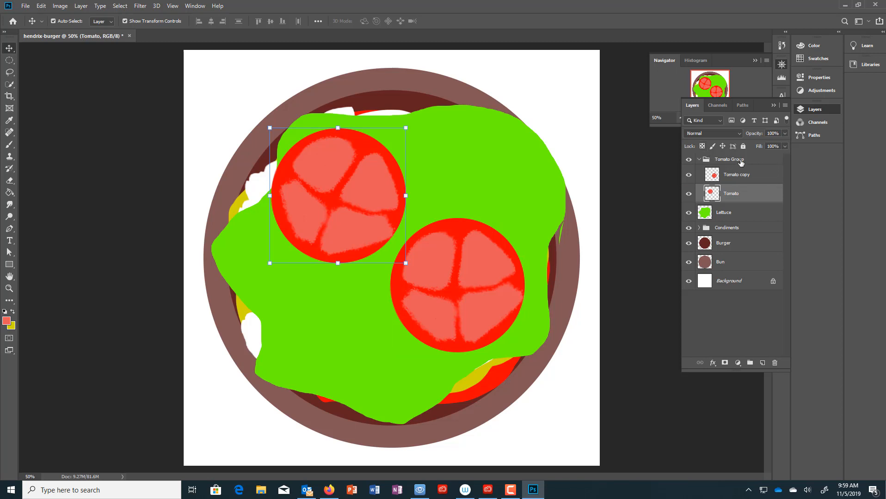
pyautogui.click(699, 160)
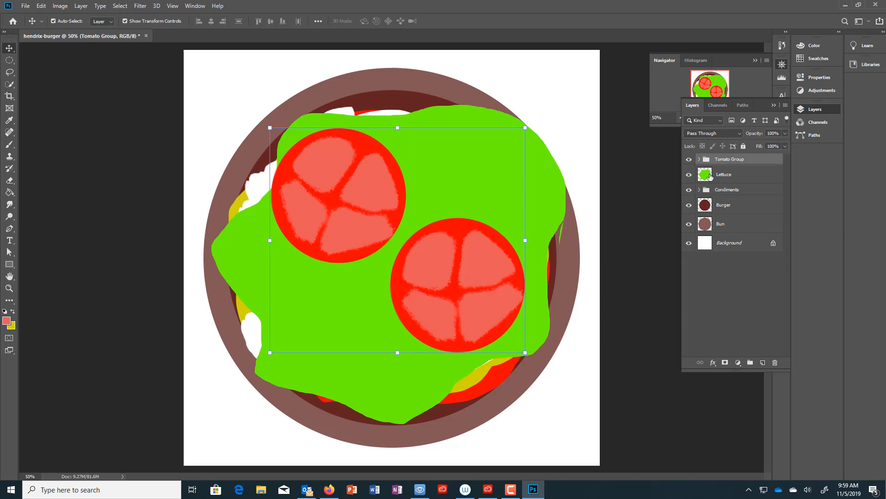
# - Hide Tomato Group and Lettuce, and add a new empty layer
pyautogui.click(689, 161)
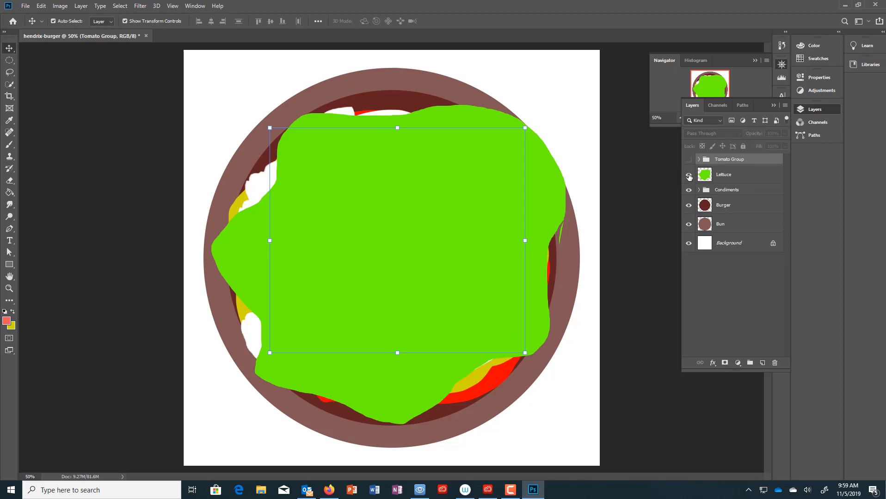
pyautogui.click(689, 176)
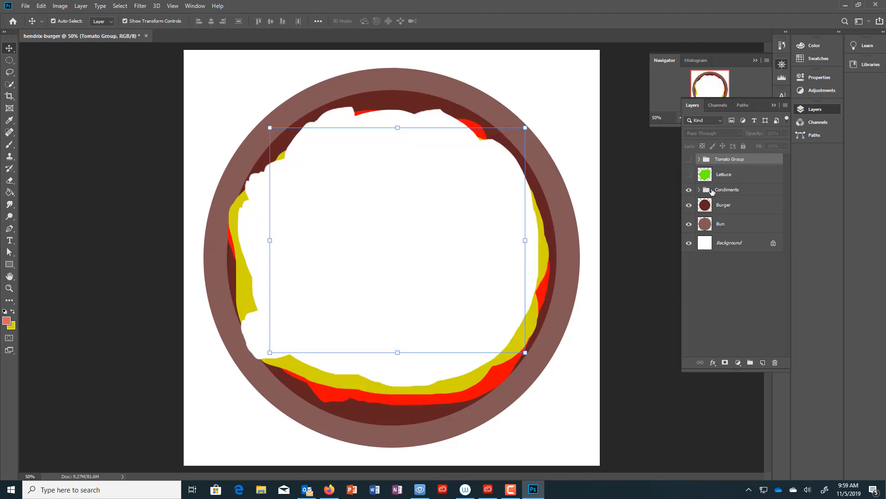
pyautogui.click(762, 364)
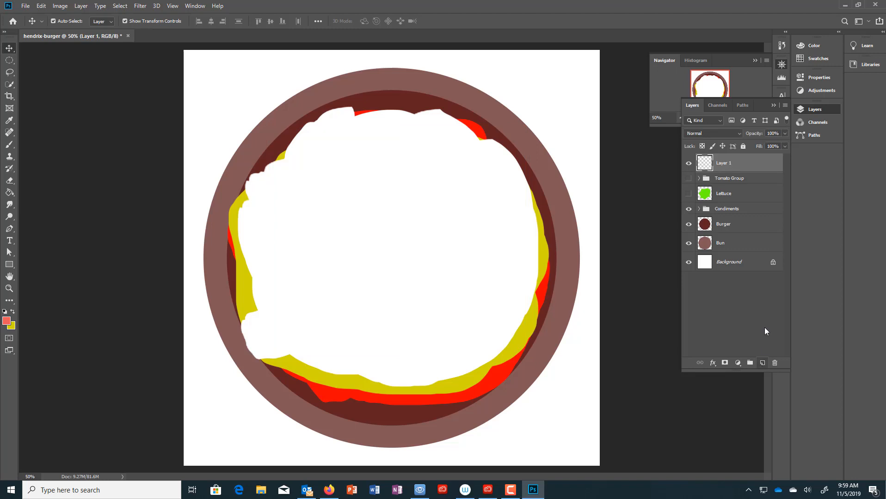
# - Rename the new layer Cheese and move it beneath the Lettuce layer
pyautogui.doubleClick(724, 164)
pyautogui.write('Cheese')
pyautogui.press('Return')
pyautogui.moveTo(742, 167); pyautogui.dragTo(745, 198)
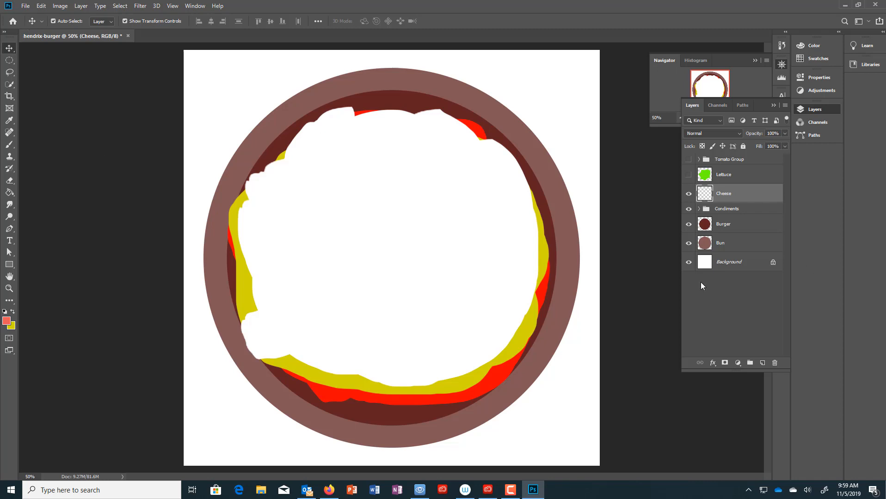
# - Draw a rectangular selection over the burger's centre
pyautogui.click(10, 61)
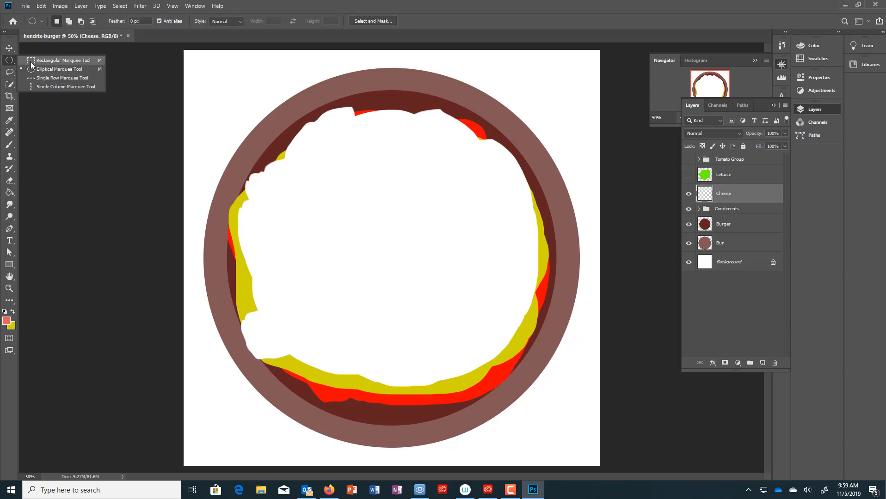
pyautogui.click(31, 62)
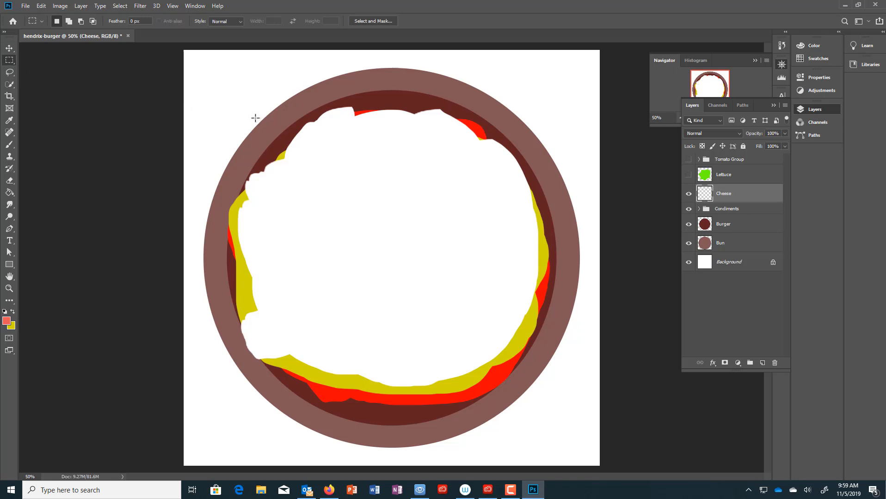
pyautogui.moveTo(254, 120); pyautogui.dragTo(544, 394)
# - Fill the selection with pale yellow f2f3bc and deselect
pyautogui.click(9, 193)
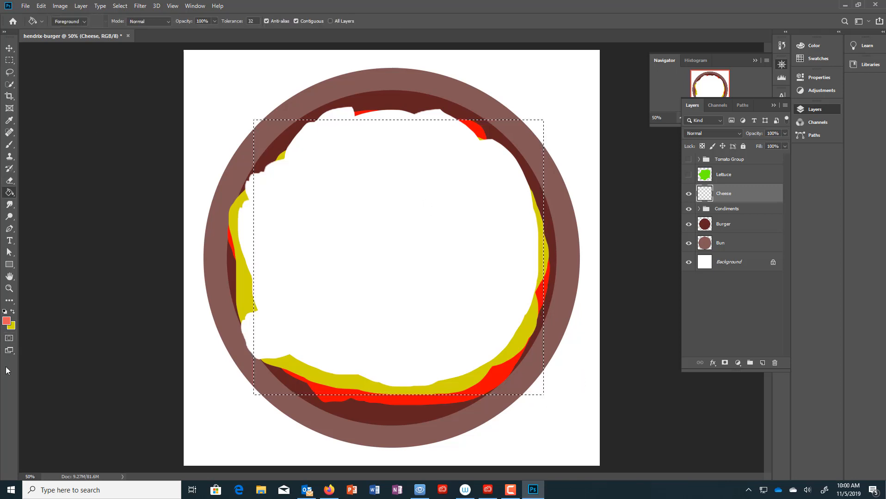
pyautogui.click(6, 321)
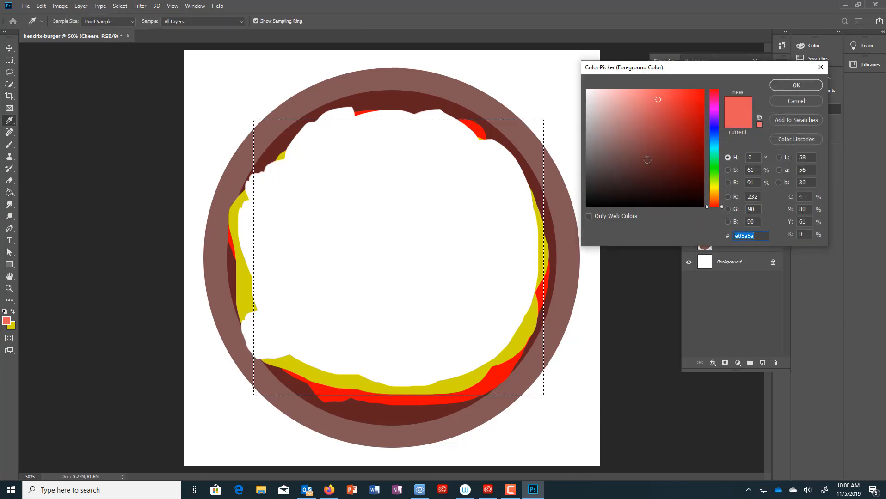
pyautogui.click(714, 152)
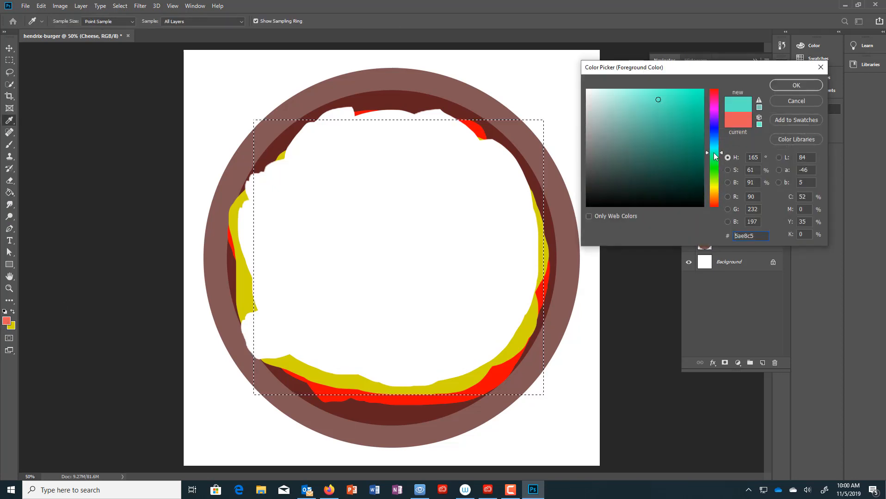
pyautogui.click(589, 97)
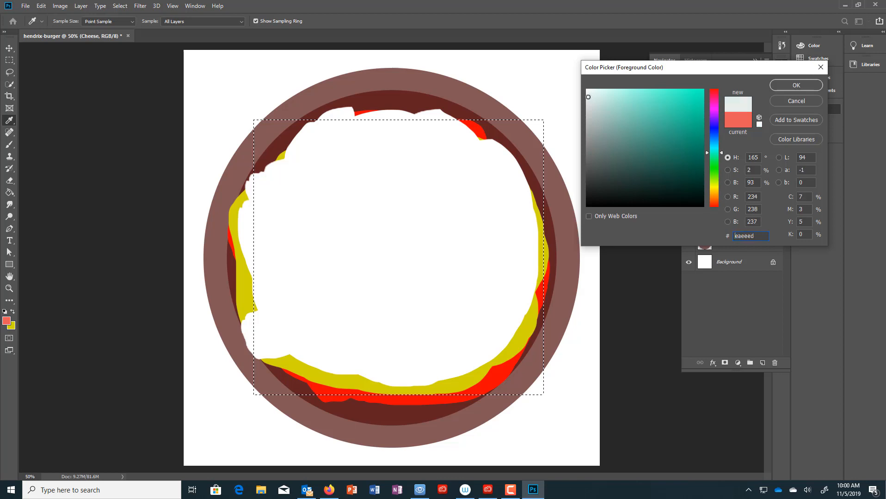
pyautogui.click(714, 187)
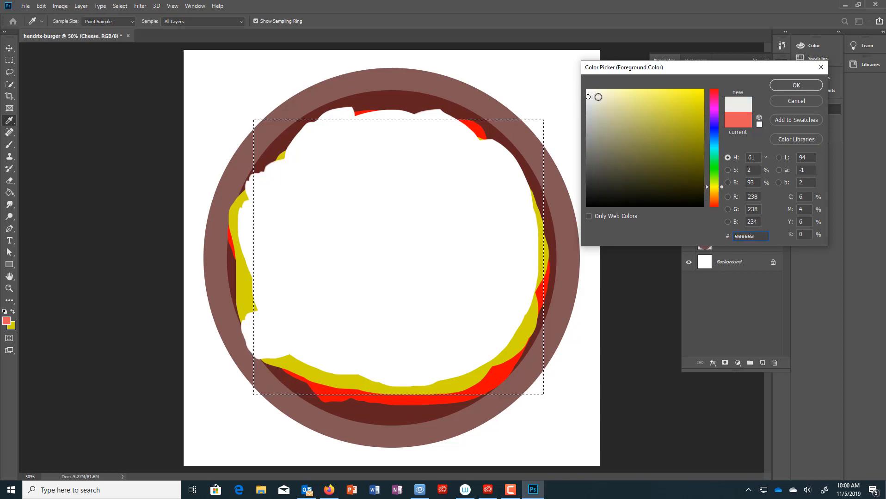
pyautogui.moveTo(603, 95); pyautogui.dragTo(612, 94)
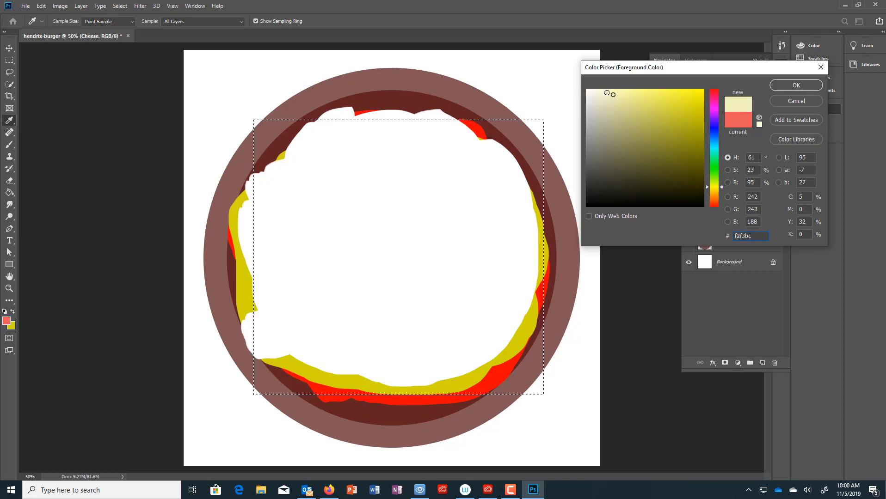
pyautogui.click(795, 85)
pyautogui.press('g')
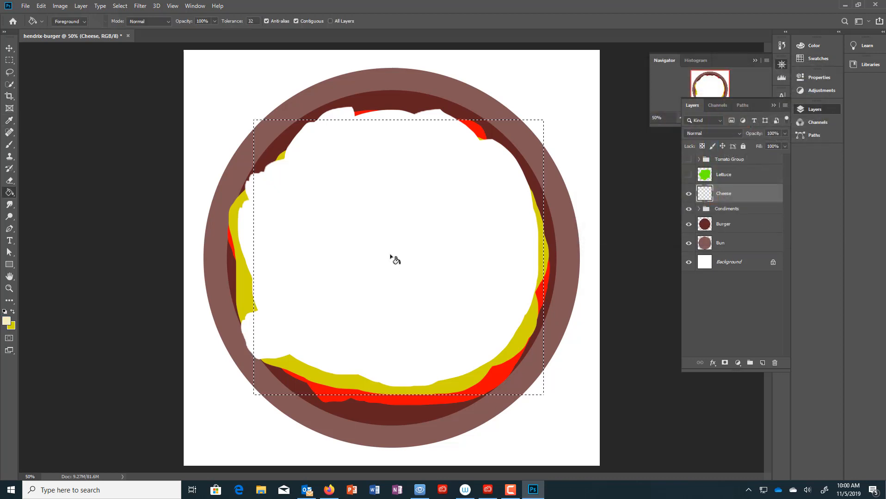
pyautogui.hotkey('alt', 'BackSpace')
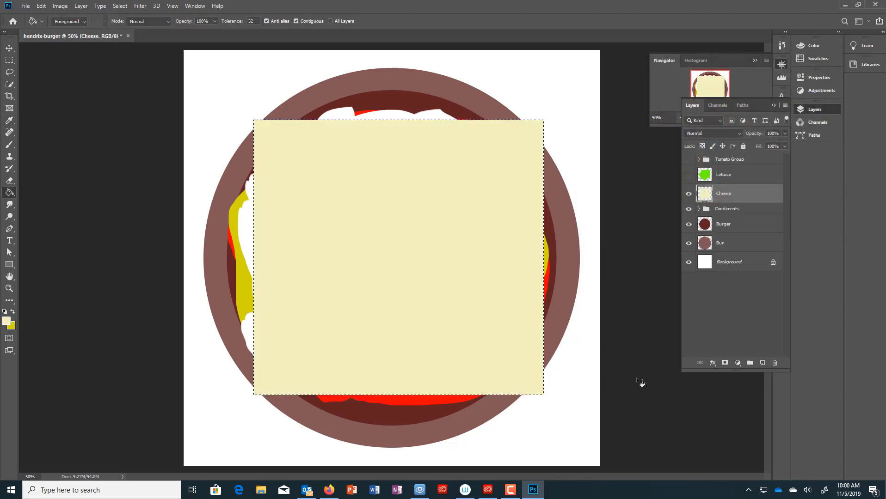
pyautogui.hotkey('ctrl', 'd')
# - Carve a rounded notch from the cheese's top-left corner using a circular selection
pyautogui.click(10, 61)
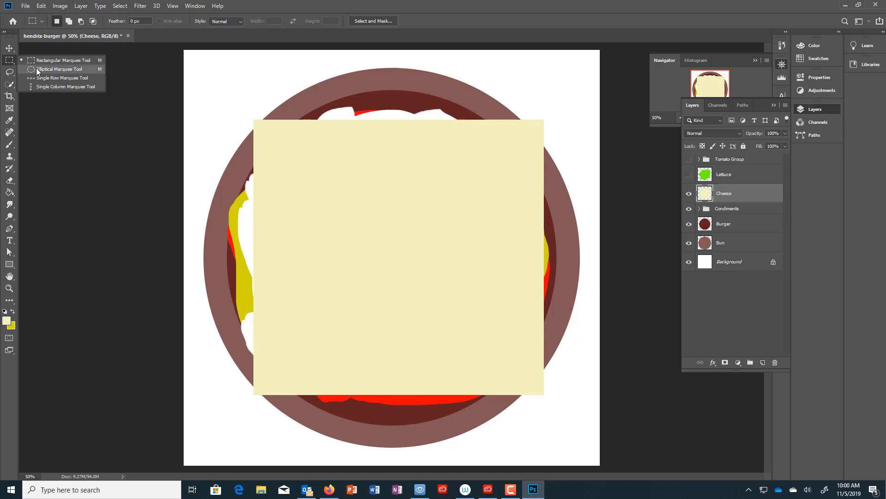
pyautogui.click(42, 70)
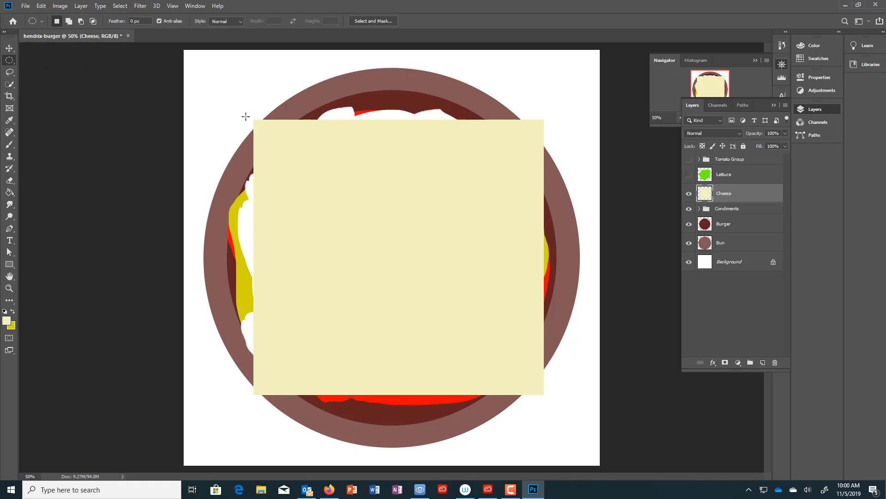
pyautogui.moveTo(245, 117); pyautogui.dragTo(277, 143)
pyautogui.click(10, 182)
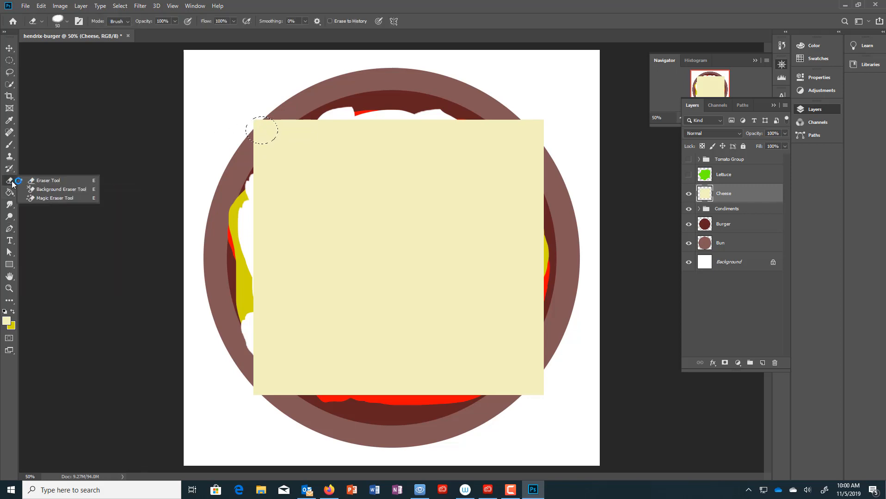
pyautogui.click(65, 182)
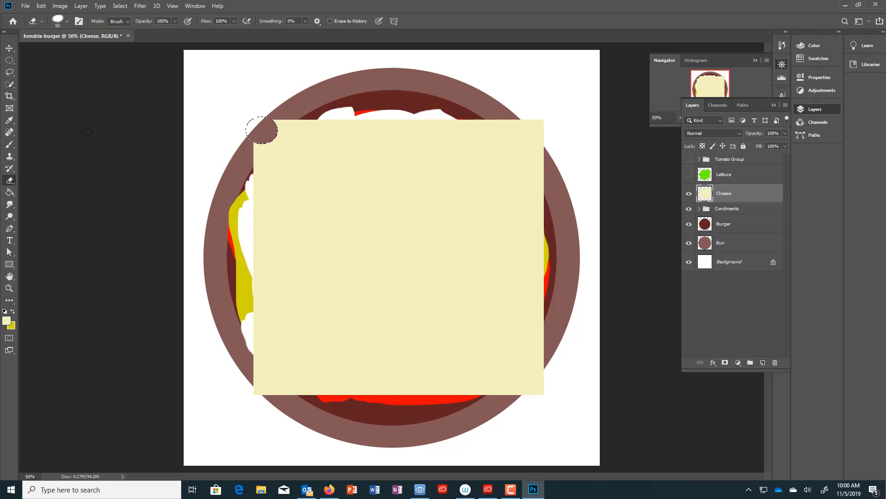
pyautogui.click(10, 49)
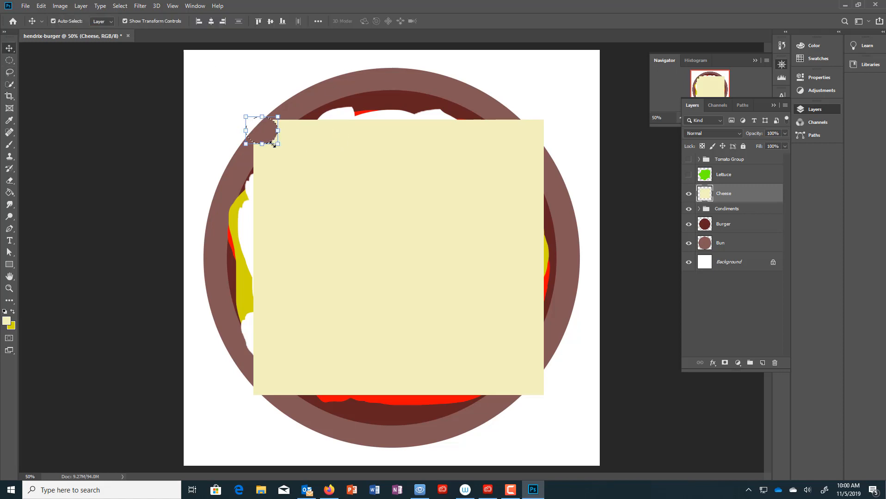
pyautogui.moveTo(272, 144); pyautogui.dragTo(358, 180)
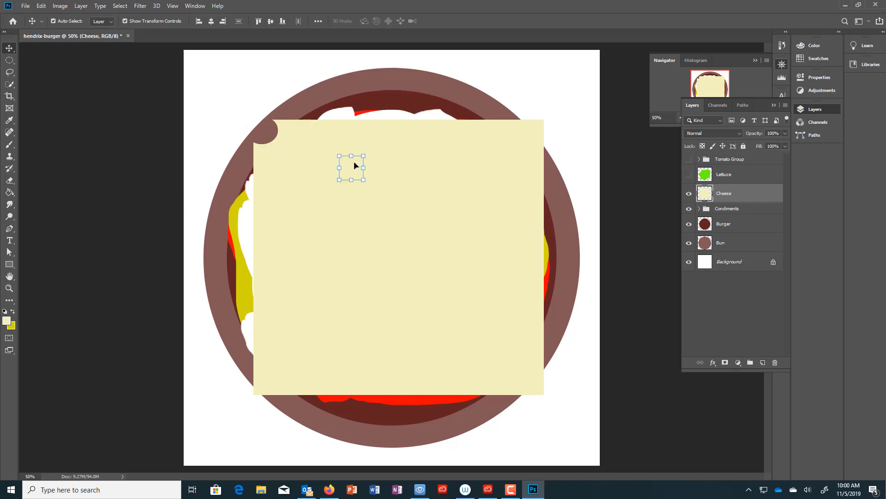
# - Erase two round holes in the cheese, one near the top and one on the left
pyautogui.click(10, 180)
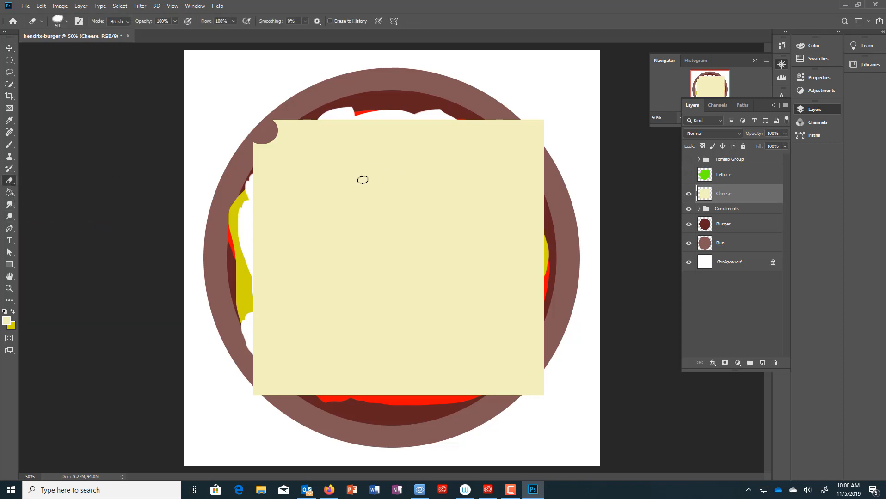
pyautogui.click(10, 61)
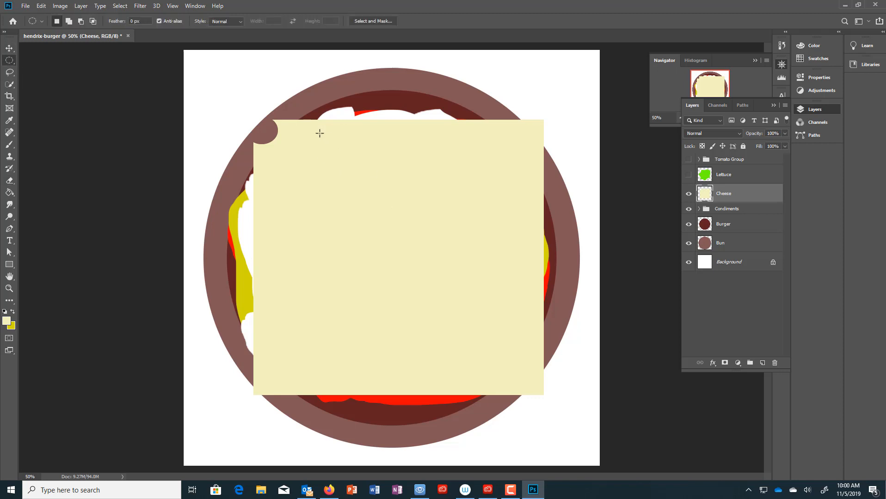
pyautogui.moveTo(319, 133); pyautogui.dragTo(352, 165)
pyautogui.click(10, 180)
pyautogui.moveTo(342, 146)
pyautogui.mouseDown()
pyautogui.moveTo(348, 139)
pyautogui.moveTo(320, 162)
pyautogui.moveTo(343, 171)
pyautogui.mouseUp()
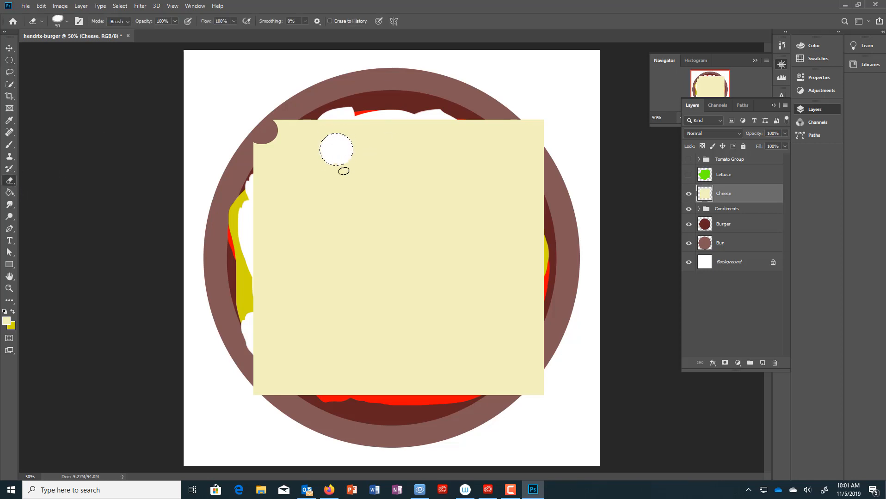
pyautogui.click(10, 60)
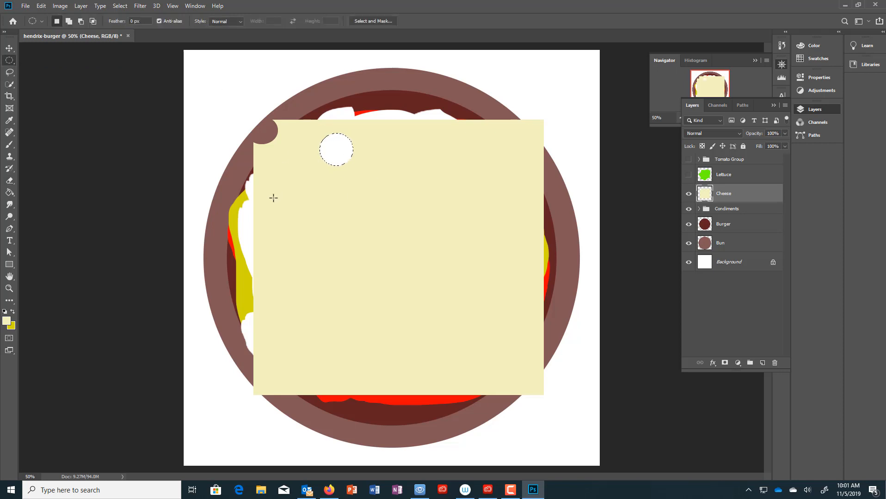
pyautogui.moveTo(274, 198)
pyautogui.mouseDown()
pyautogui.moveTo(310, 238)
pyautogui.moveTo(259, 210)
pyautogui.moveTo(297, 227)
pyautogui.moveTo(306, 214)
pyautogui.moveTo(298, 226)
pyautogui.moveTo(285, 198)
pyautogui.moveTo(272, 221)
pyautogui.mouseUp()
pyautogui.click(9, 181)
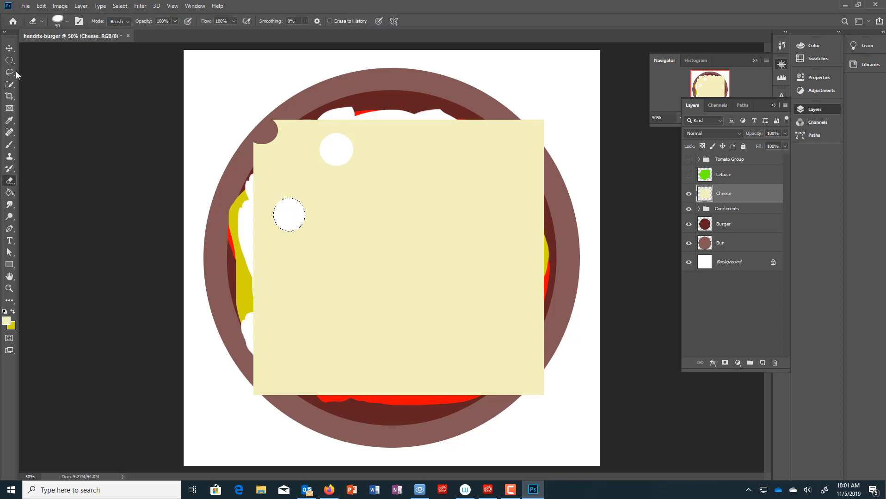
# - Erase a circular bite out of the cheese's top edge
pyautogui.click(9, 60)
pyautogui.click(472, 129)
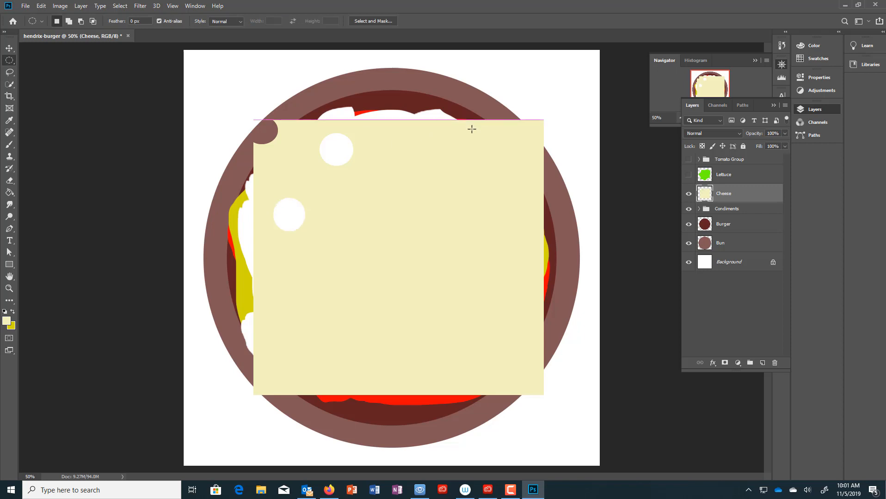
pyautogui.moveTo(472, 129); pyautogui.dragTo(491, 147)
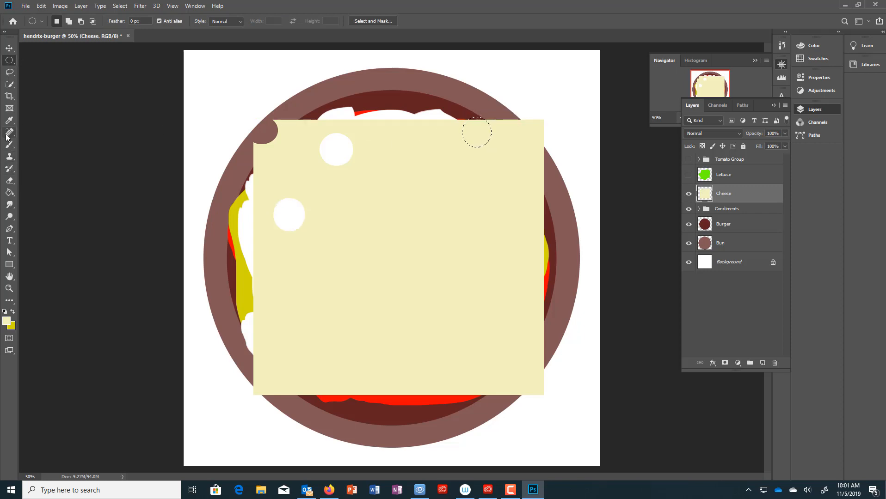
pyautogui.click(9, 181)
pyautogui.moveTo(490, 135)
pyautogui.mouseDown()
pyautogui.moveTo(481, 139)
pyautogui.moveTo(482, 112)
pyautogui.mouseUp()
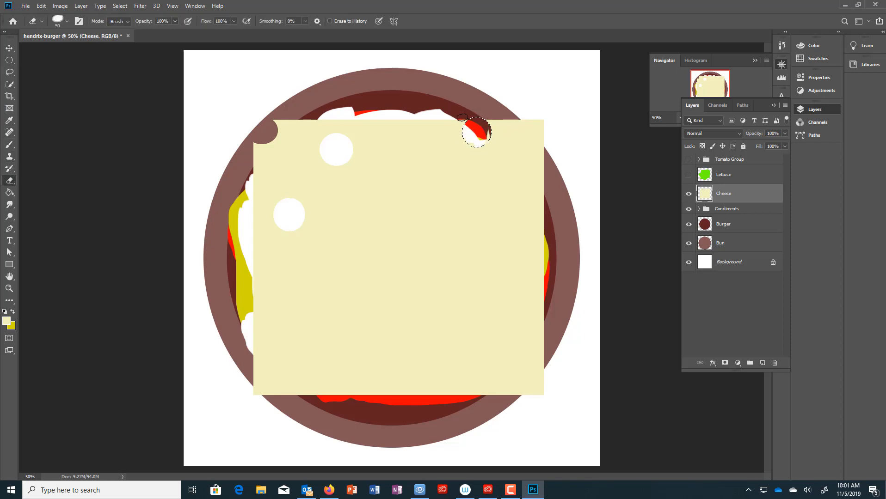
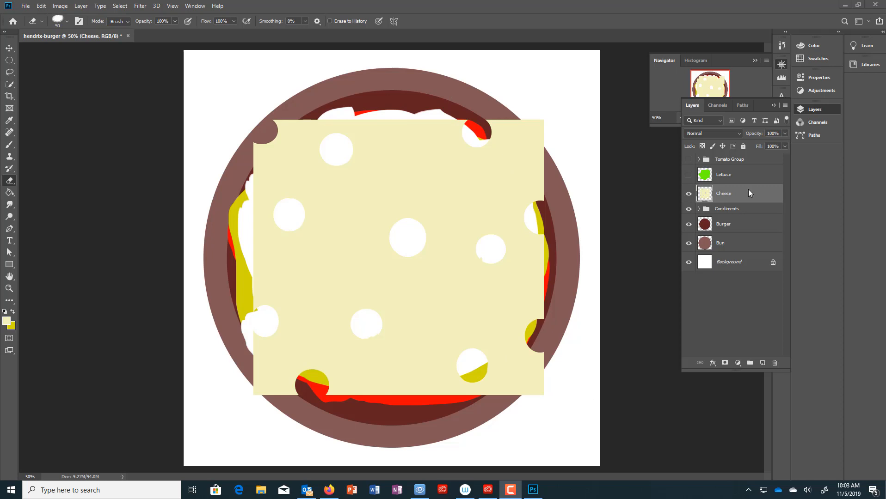
# - Make the Lettuce layer and Tomato Group visible again over the cheese
pyautogui.click(688, 178)
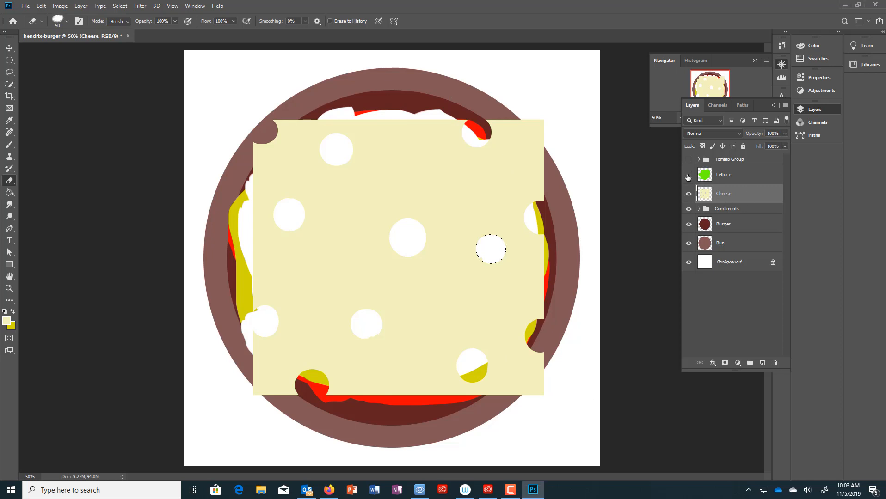
pyautogui.click(689, 175)
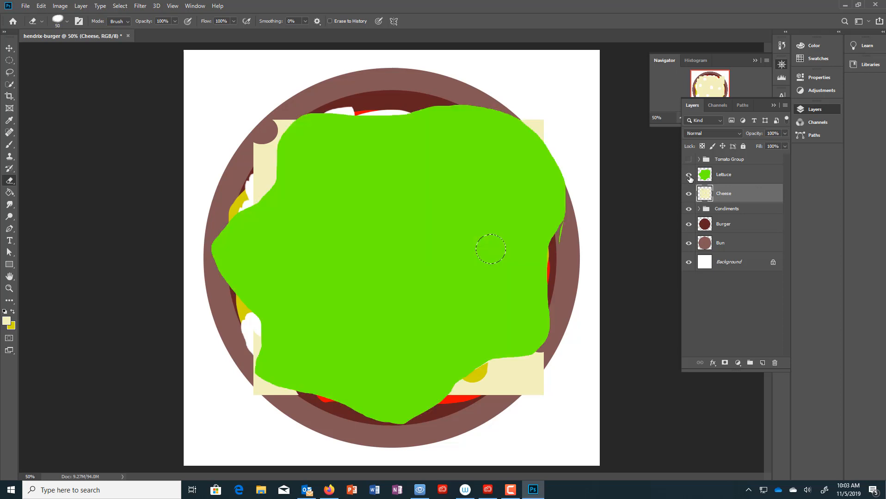
pyautogui.click(688, 160)
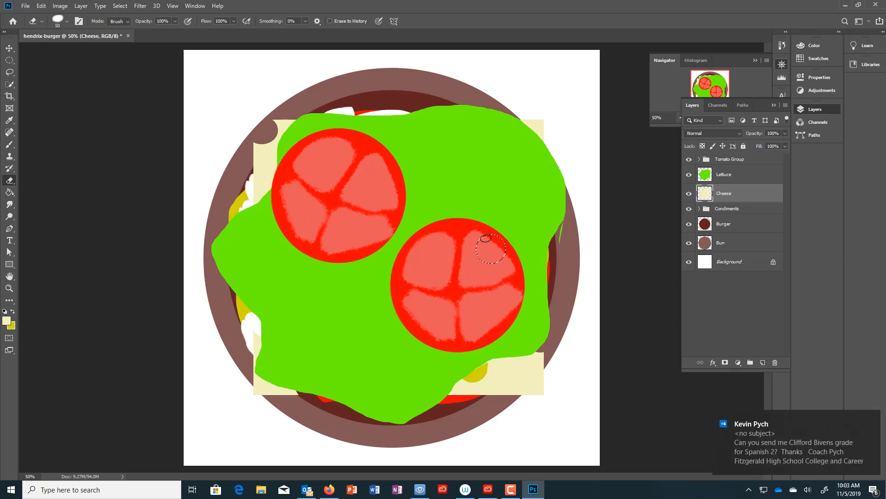
# - Clear the selection, dismiss the notification, and make Lettuce the active layer
pyautogui.click(120, 5)
pyautogui.click(151, 24)
pyautogui.click(873, 419)
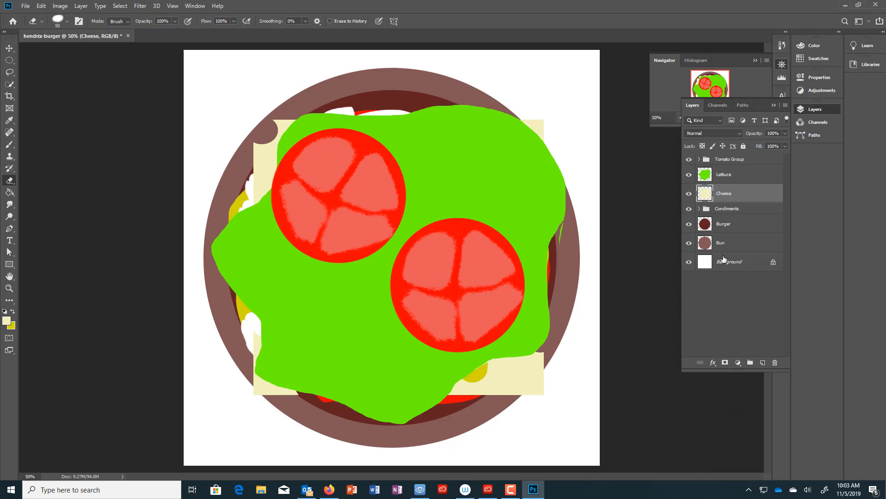
pyautogui.click(734, 175)
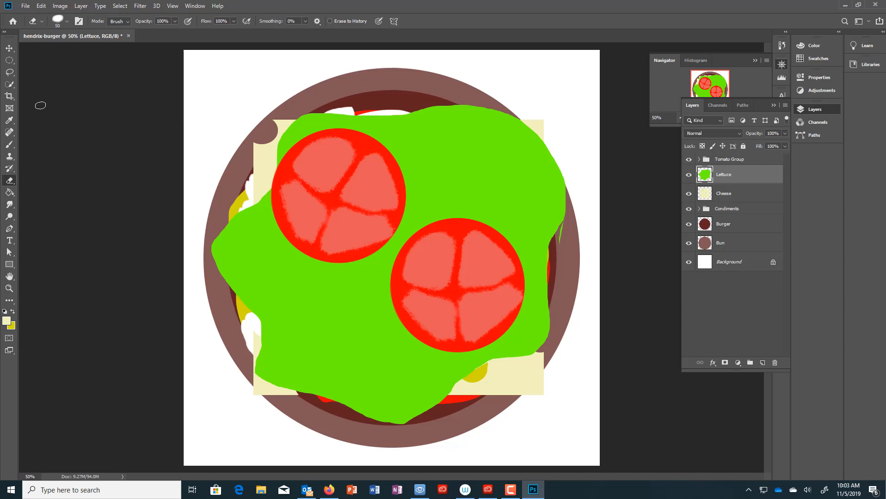
pyautogui.click(9, 60)
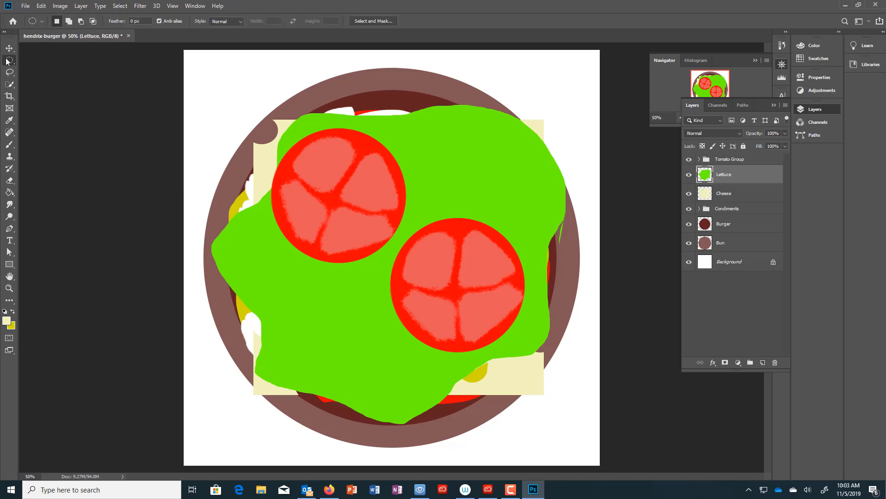
pyautogui.click(14, 72)
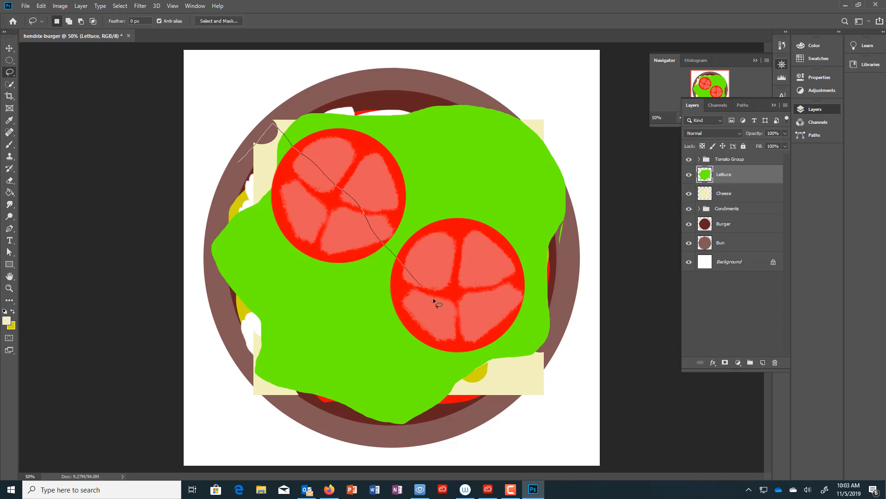
pyautogui.moveTo(463, 340); pyautogui.dragTo(502, 387)
pyautogui.moveTo(459, 421)
pyautogui.mouseDown()
pyautogui.moveTo(391, 363)
pyautogui.moveTo(342, 276)
pyautogui.mouseUp()
pyautogui.moveTo(239, 162); pyautogui.dragTo(239, 162)
pyautogui.click(10, 193)
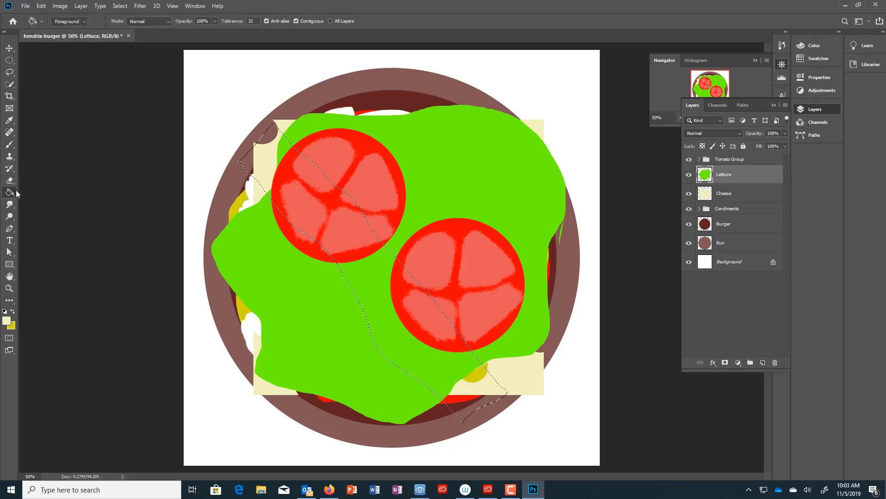
pyautogui.click(6, 322)
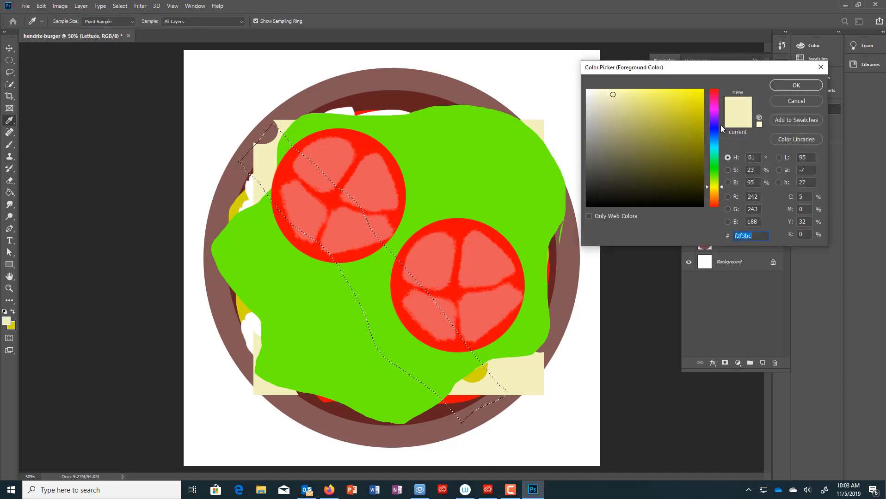
pyautogui.click(697, 193)
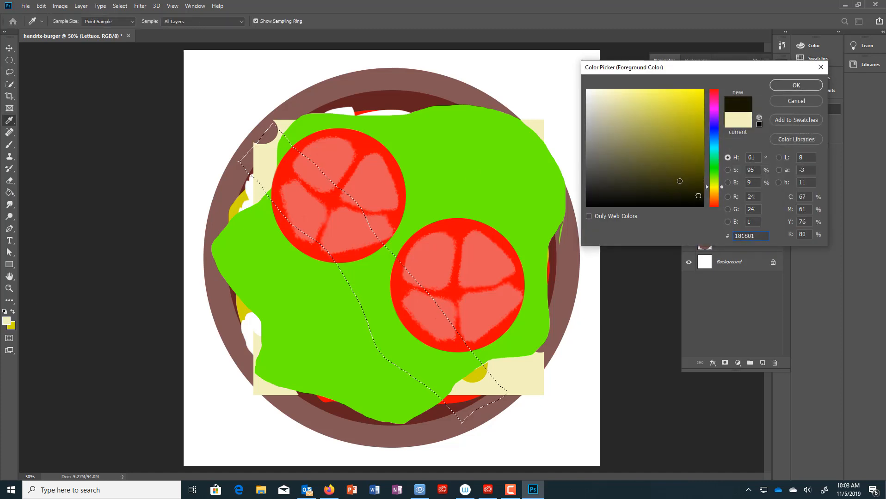
pyautogui.click(679, 181)
pyautogui.click(647, 169)
pyautogui.click(714, 91)
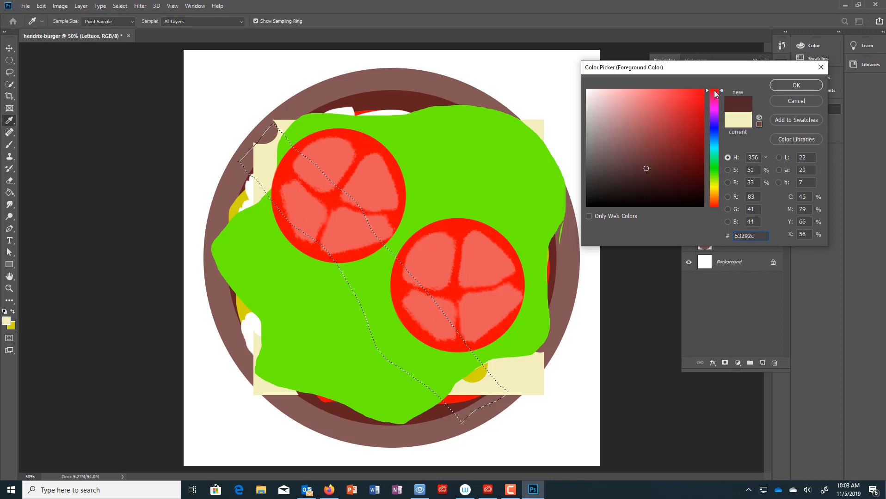
pyautogui.moveTo(647, 177); pyautogui.dragTo(686, 149)
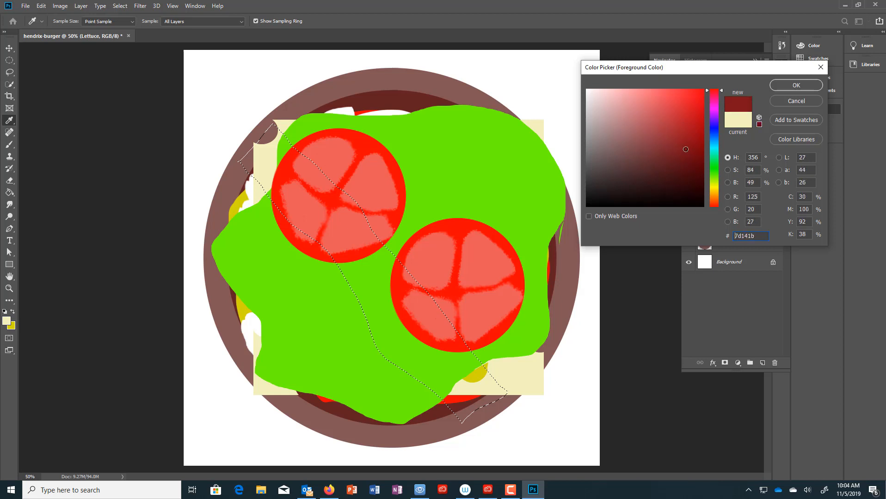
pyautogui.moveTo(722, 90); pyautogui.dragTo(721, 85)
pyautogui.moveTo(685, 149)
pyautogui.mouseDown()
pyautogui.moveTo(692, 161)
pyautogui.moveTo(679, 157)
pyautogui.mouseUp()
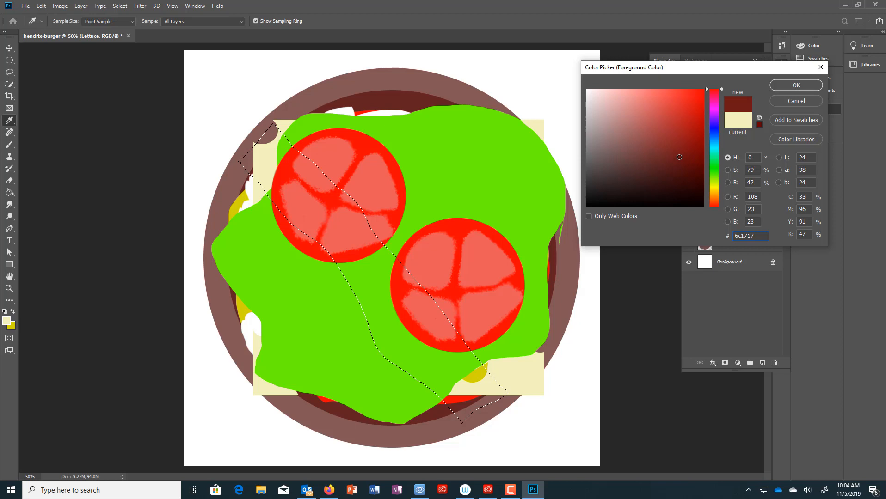
pyautogui.click(796, 85)
pyautogui.press('g')
pyautogui.click(356, 278)
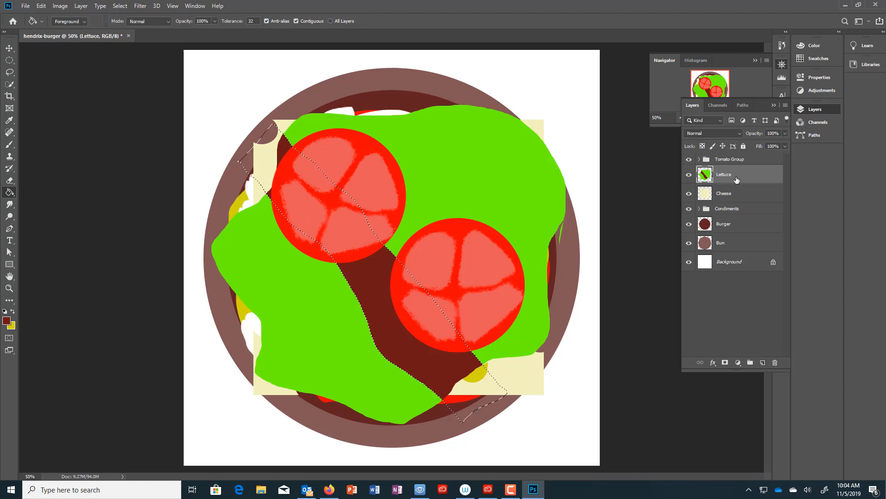
pyautogui.hotkey('ctrl', 'z')
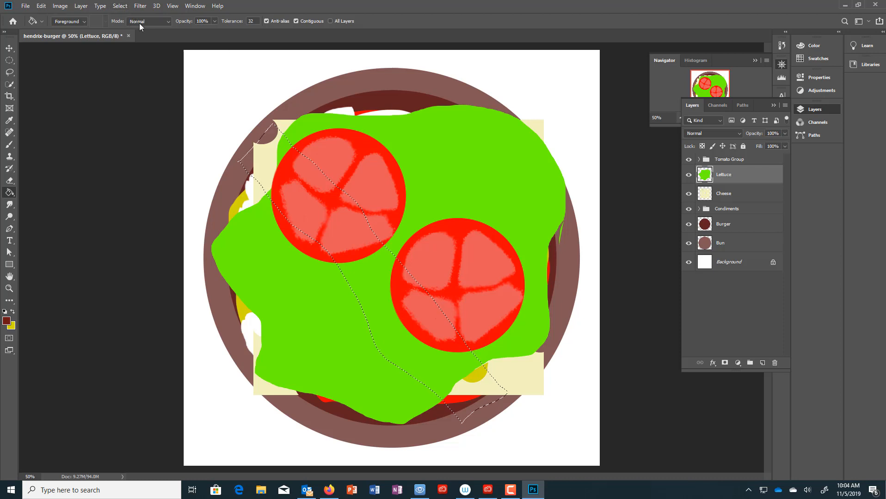
pyautogui.hotkey('ctrl', 'd')
pyautogui.click(740, 161)
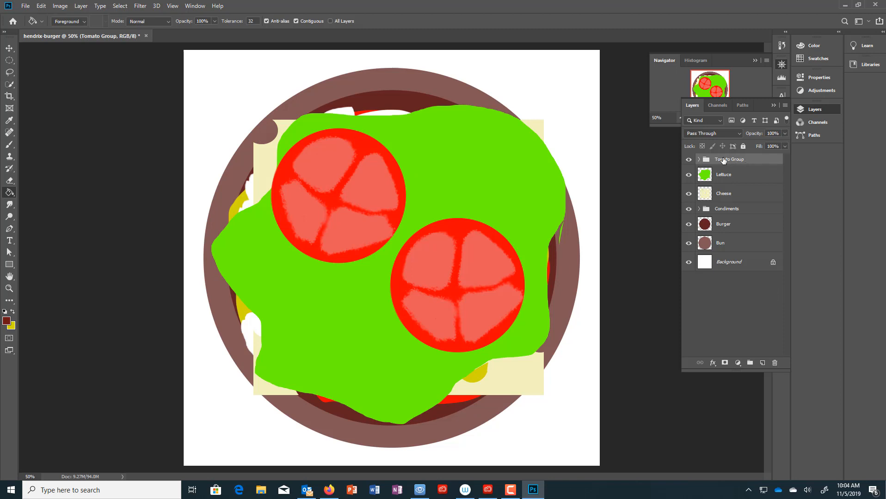
# - Add a new layer above the tomatoes named Bacon
pyautogui.click(763, 364)
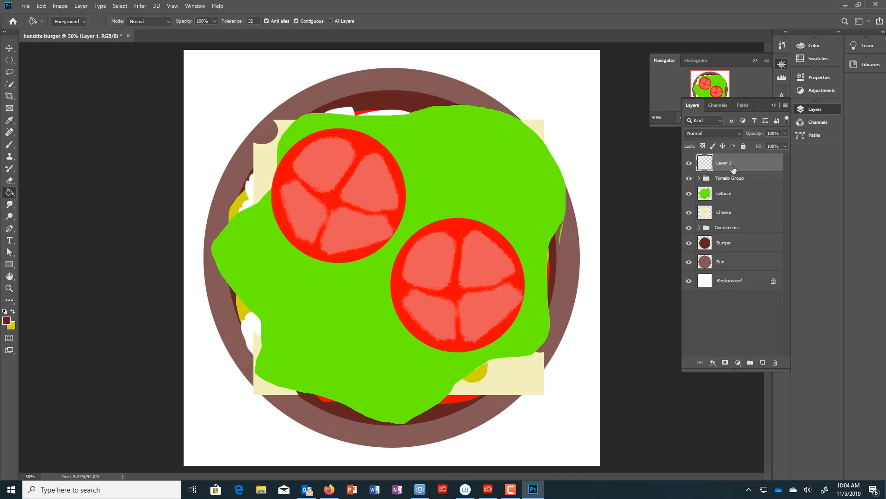
pyautogui.doubleClick(724, 164)
pyautogui.write('Bacon')
pyautogui.press('Return')
# - Lasso a wavy diagonal strip across the burger and fill it with dark brown
pyautogui.click(10, 73)
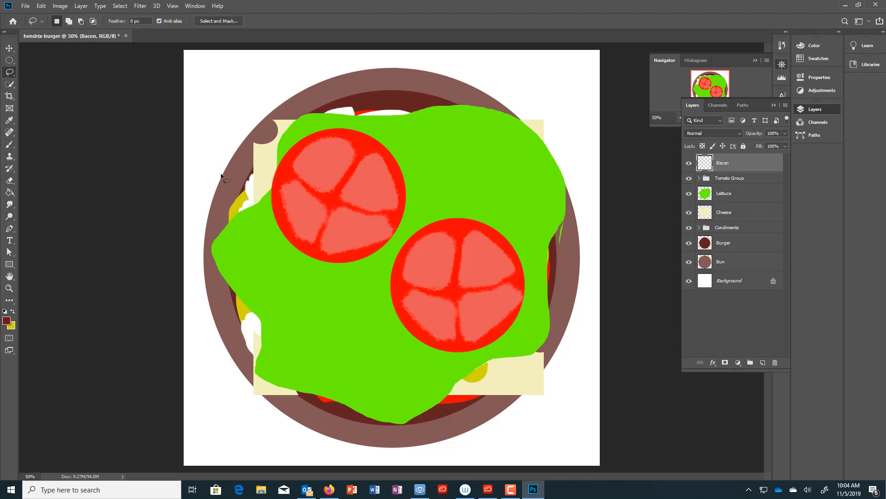
pyautogui.moveTo(229, 163)
pyautogui.mouseDown()
pyautogui.moveTo(360, 356)
pyautogui.moveTo(384, 380)
pyautogui.moveTo(427, 399)
pyautogui.moveTo(454, 433)
pyautogui.moveTo(487, 447)
pyautogui.moveTo(537, 389)
pyautogui.moveTo(477, 357)
pyautogui.mouseUp()
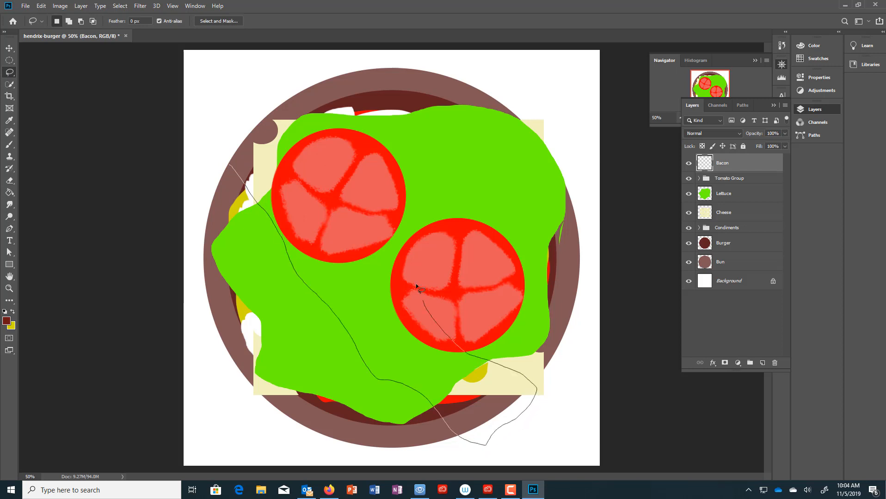
pyautogui.moveTo(365, 221)
pyautogui.mouseDown()
pyautogui.moveTo(318, 142)
pyautogui.moveTo(262, 106)
pyautogui.moveTo(219, 147)
pyautogui.moveTo(216, 156)
pyautogui.moveTo(234, 184)
pyautogui.mouseUp()
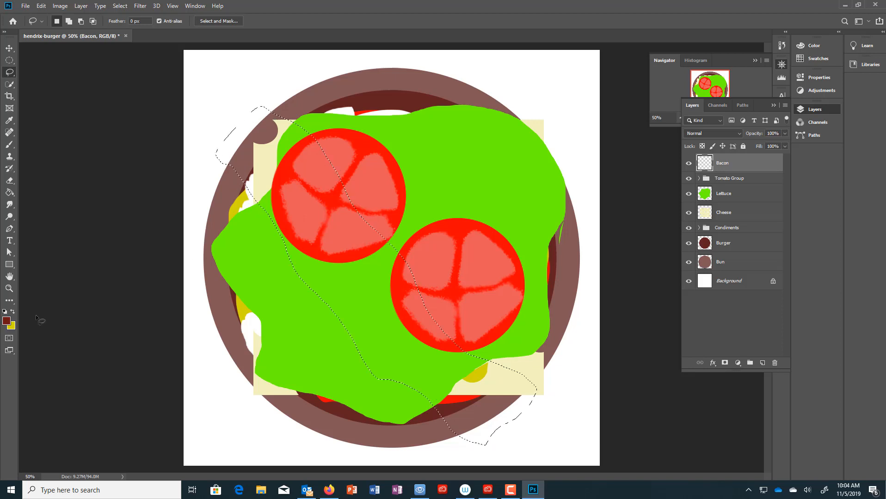
pyautogui.click(10, 194)
pyautogui.click(364, 308)
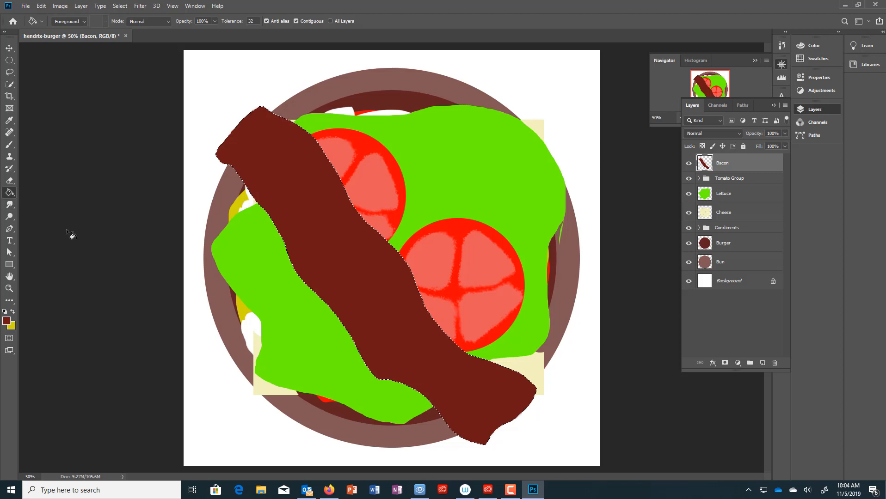
pyautogui.click(10, 144)
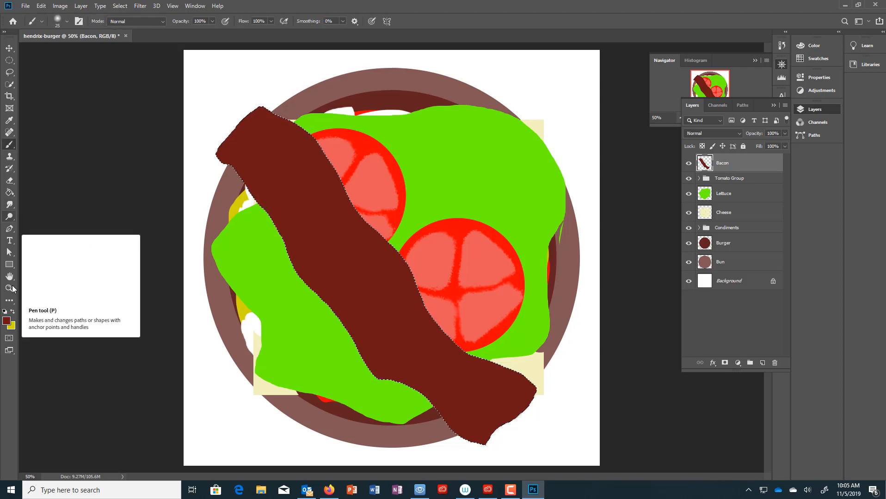
# - Set the foreground colour to a lighter, muted pinkish brown
pyautogui.press('i')
pyautogui.click(8, 324)
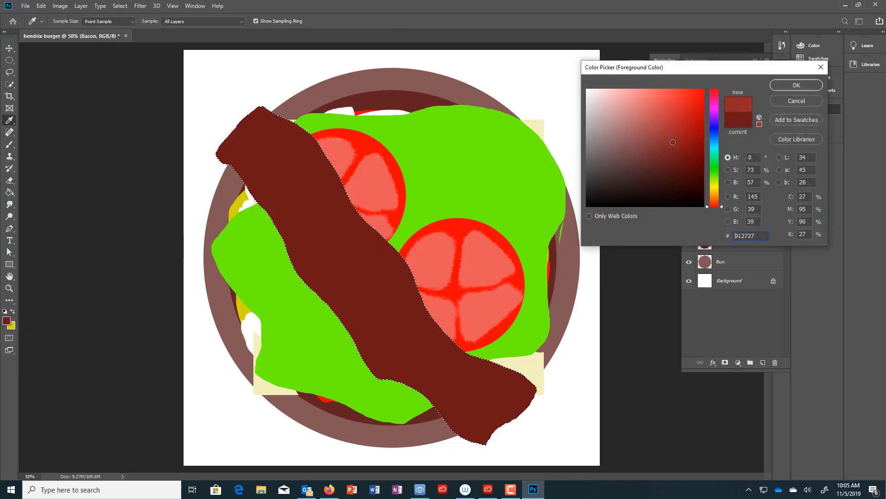
pyautogui.moveTo(670, 148); pyautogui.dragTo(628, 144)
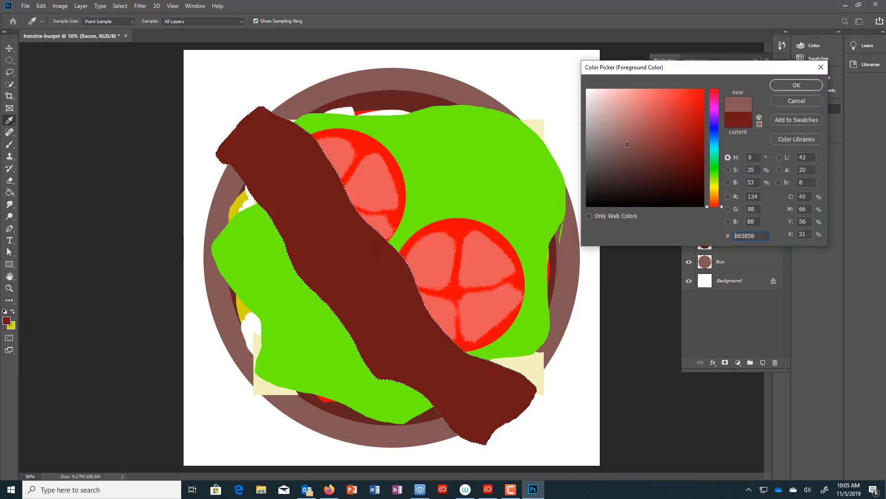
pyautogui.click(796, 85)
pyautogui.press('b')
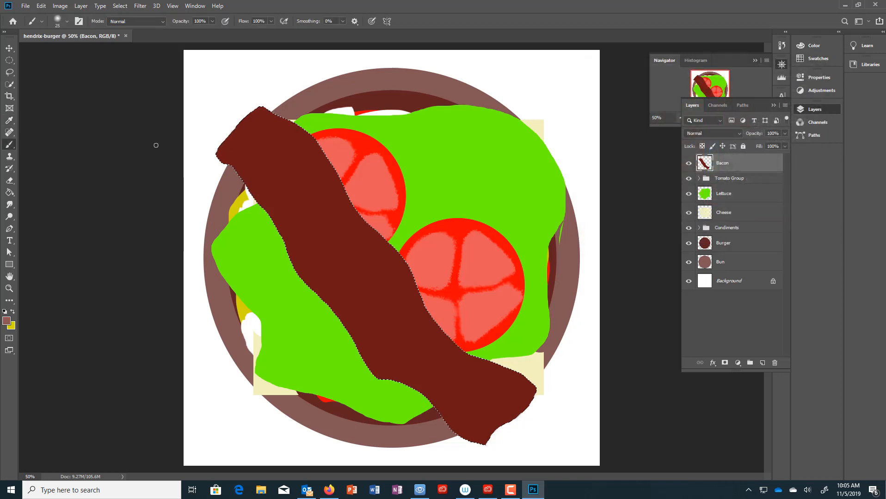
# - Choose a soft round brush sized 56 px
pyautogui.click(67, 22)
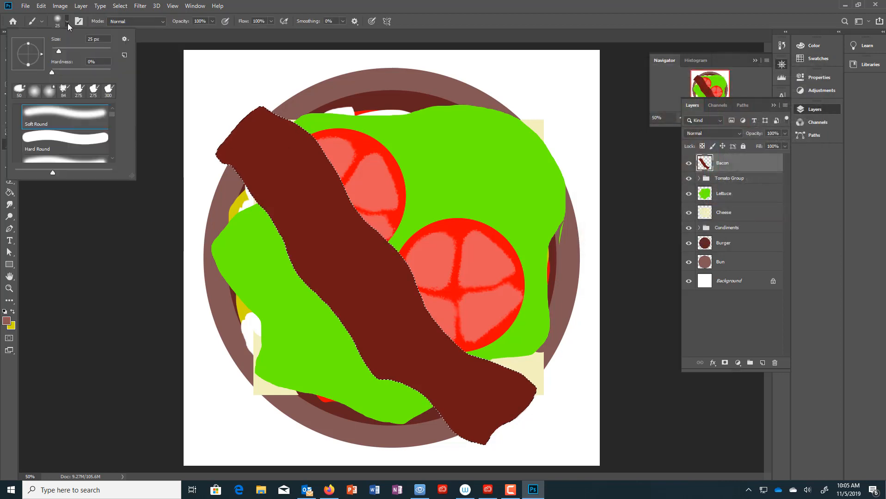
pyautogui.click(63, 90)
pyautogui.moveTo(111, 114)
pyautogui.mouseDown()
pyautogui.moveTo(114, 155)
pyautogui.moveTo(113, 109)
pyautogui.mouseUp()
pyautogui.click(98, 133)
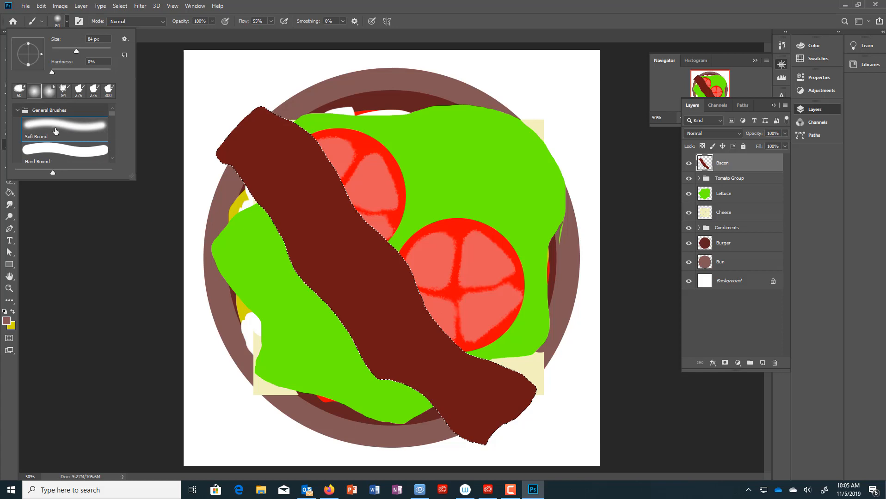
pyautogui.moveTo(76, 52)
pyautogui.mouseDown()
pyautogui.moveTo(68, 51)
pyautogui.moveTo(61, 73)
pyautogui.mouseUp()
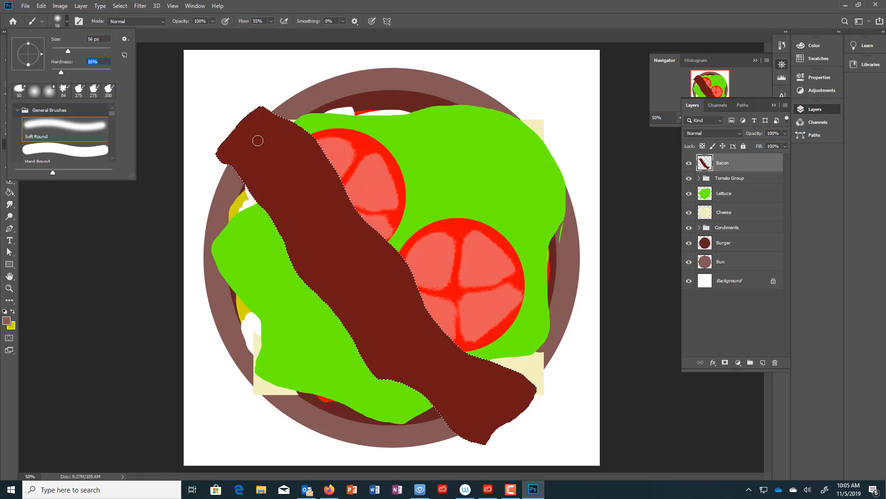
# - Test highlight strokes on the bacon's upper end and undo them, keeping the dark-brown fill
pyautogui.moveTo(269, 153)
pyautogui.mouseDown()
pyautogui.moveTo(251, 146)
pyautogui.moveTo(278, 159)
pyautogui.moveTo(254, 131)
pyautogui.moveTo(329, 188)
pyautogui.moveTo(291, 204)
pyautogui.mouseUp()
pyautogui.moveTo(239, 135)
pyautogui.mouseDown()
pyautogui.moveTo(292, 204)
pyautogui.moveTo(268, 147)
pyautogui.moveTo(276, 143)
pyautogui.moveTo(307, 191)
pyautogui.mouseUp()
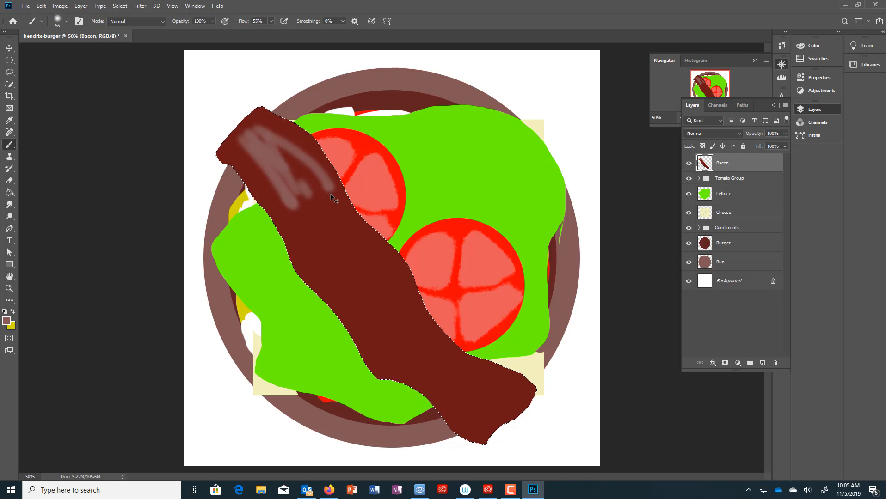
pyautogui.hotkey('ctrl', 'z')
pyautogui.hotkey('ctrl', 'z')
pyautogui.hotkey('ctrl', 'z')
pyautogui.hotkey('ctrl', 'z')
pyautogui.hotkey('ctrl', 'z')
pyautogui.hotkey('ctrl', 'z')
pyautogui.hotkey('ctrl', 'z')
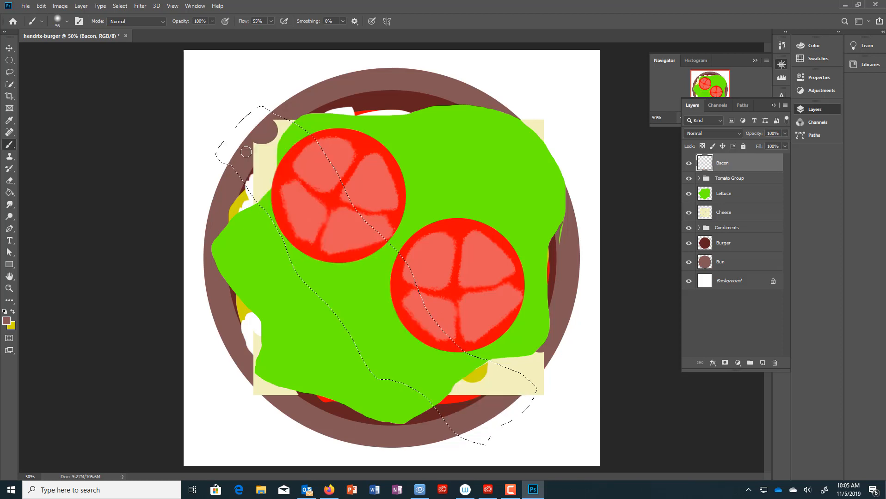
pyautogui.hotkey('ctrl', 'shift', 'z')
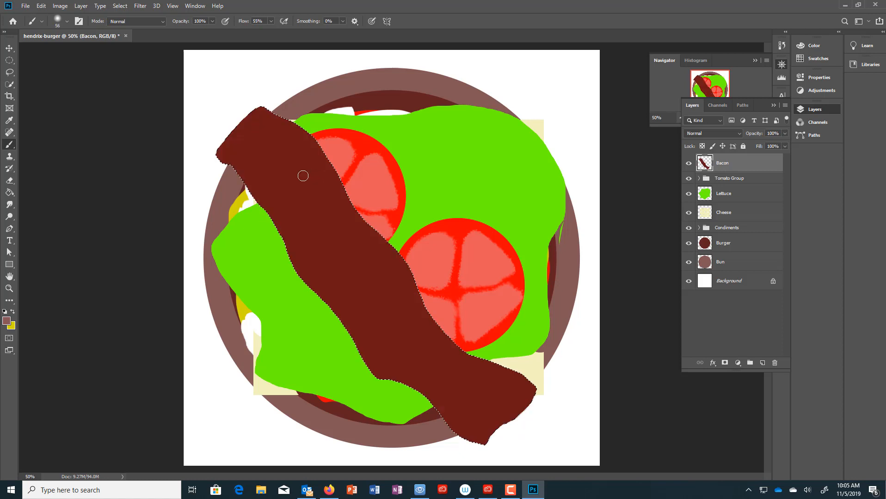
pyautogui.moveTo(245, 154)
pyautogui.mouseDown()
pyautogui.moveTo(240, 148)
pyautogui.moveTo(276, 180)
pyautogui.moveTo(265, 170)
pyautogui.mouseUp()
pyautogui.hotkey('ctrl', 'z')
pyautogui.click(212, 21)
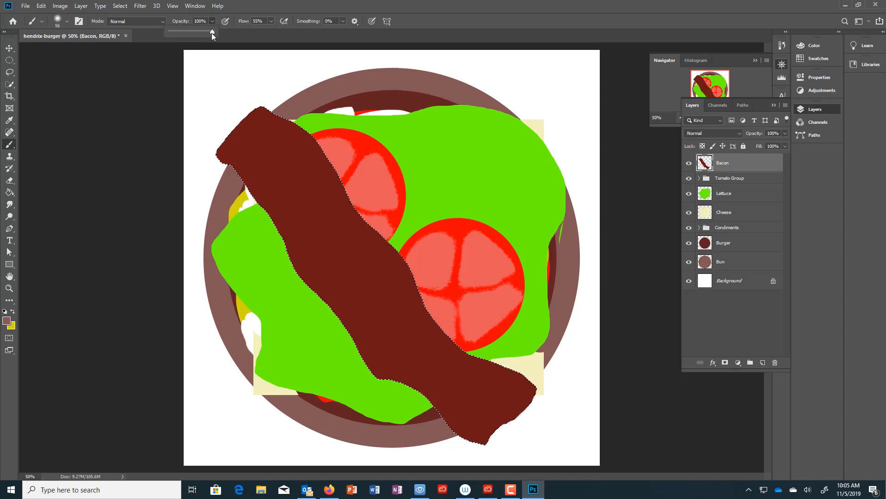
# - Lower the brush opacity to 59% and paint soft highlights on the bacon's upper-left end
pyautogui.moveTo(212, 31); pyautogui.dragTo(194, 34)
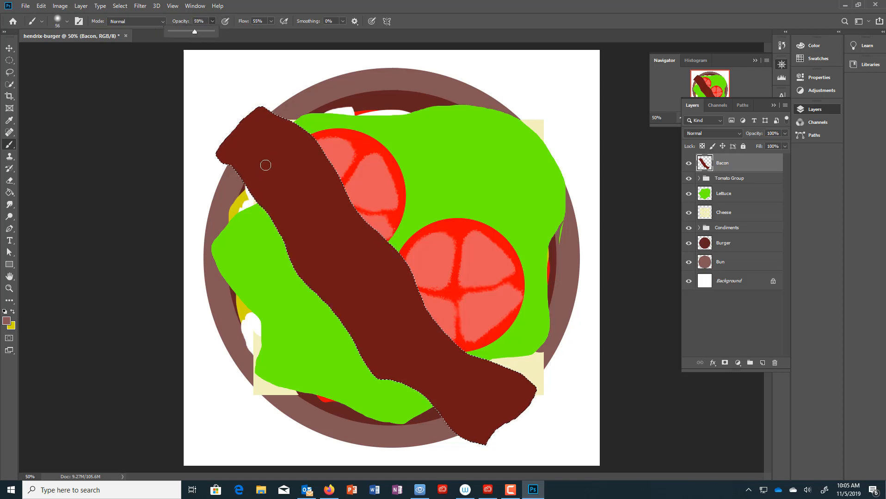
pyautogui.click(237, 150)
pyautogui.moveTo(237, 152); pyautogui.dragTo(266, 190)
pyautogui.moveTo(241, 147); pyautogui.dragTo(277, 208)
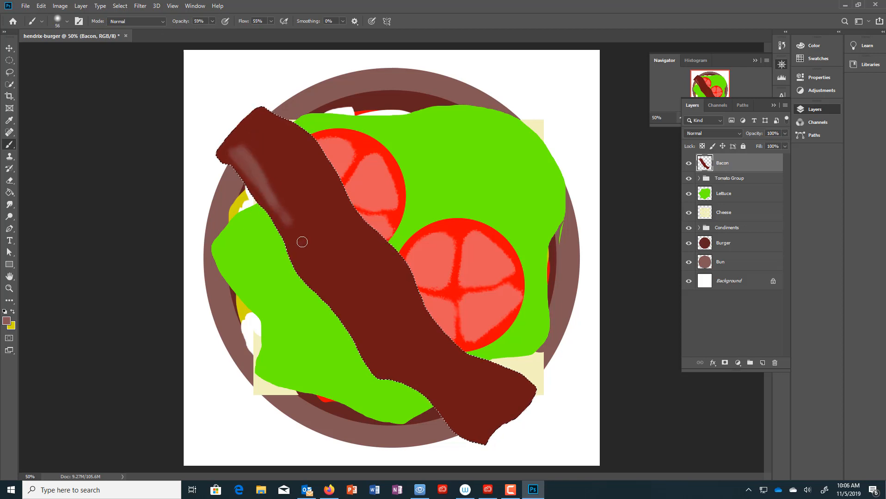
pyautogui.moveTo(300, 243)
pyautogui.mouseDown()
pyautogui.moveTo(254, 147)
pyautogui.moveTo(275, 185)
pyautogui.mouseUp()
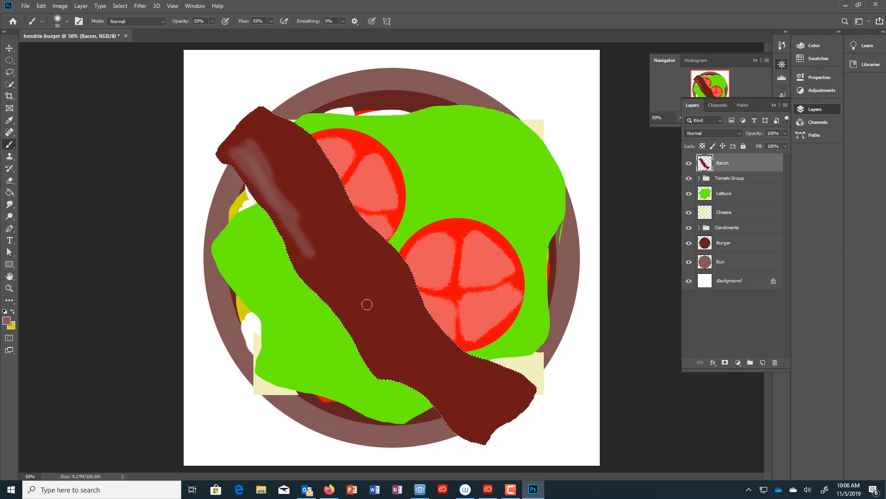
# - Add pinkish streaks through the bacon's middle and lower end, then duplicate the Bacon layer
pyautogui.moveTo(326, 193)
pyautogui.mouseDown()
pyautogui.moveTo(360, 247)
pyautogui.moveTo(325, 196)
pyautogui.mouseUp()
pyautogui.moveTo(361, 305)
pyautogui.mouseDown()
pyautogui.moveTo(349, 275)
pyautogui.moveTo(366, 283)
pyautogui.moveTo(351, 286)
pyautogui.moveTo(384, 325)
pyautogui.moveTo(395, 297)
pyautogui.moveTo(373, 266)
pyautogui.moveTo(395, 320)
pyautogui.moveTo(393, 294)
pyautogui.moveTo(377, 288)
pyautogui.moveTo(379, 311)
pyautogui.moveTo(402, 304)
pyautogui.moveTo(405, 284)
pyautogui.moveTo(446, 340)
pyautogui.moveTo(434, 326)
pyautogui.moveTo(527, 386)
pyautogui.moveTo(463, 346)
pyautogui.moveTo(400, 269)
pyautogui.moveTo(413, 299)
pyautogui.moveTo(376, 233)
pyautogui.moveTo(388, 264)
pyautogui.moveTo(338, 194)
pyautogui.moveTo(330, 169)
pyautogui.moveTo(258, 117)
pyautogui.moveTo(308, 133)
pyautogui.moveTo(265, 115)
pyautogui.moveTo(356, 199)
pyautogui.moveTo(367, 237)
pyautogui.moveTo(310, 150)
pyautogui.moveTo(281, 132)
pyautogui.mouseUp()
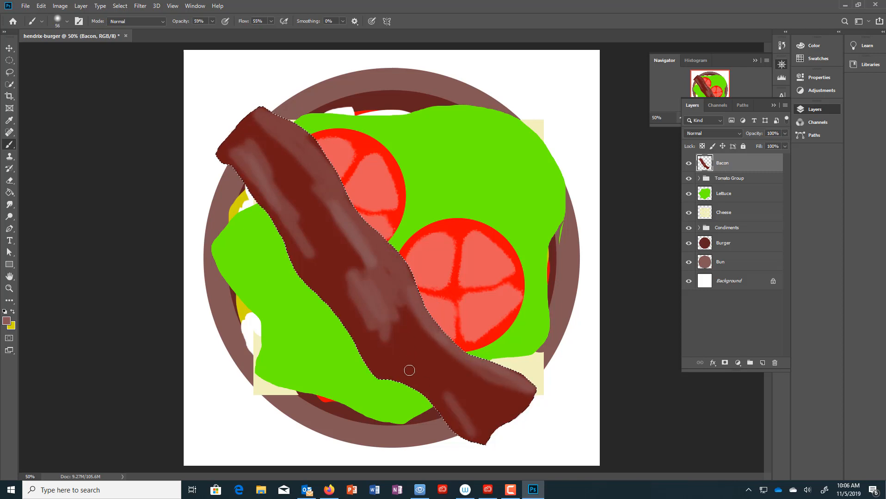
pyautogui.moveTo(387, 349); pyautogui.dragTo(437, 403)
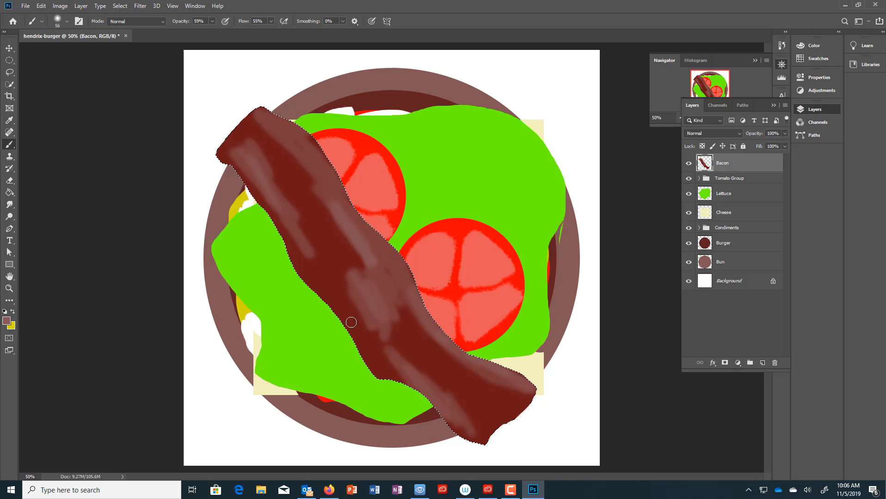
pyautogui.moveTo(358, 340); pyautogui.dragTo(317, 283)
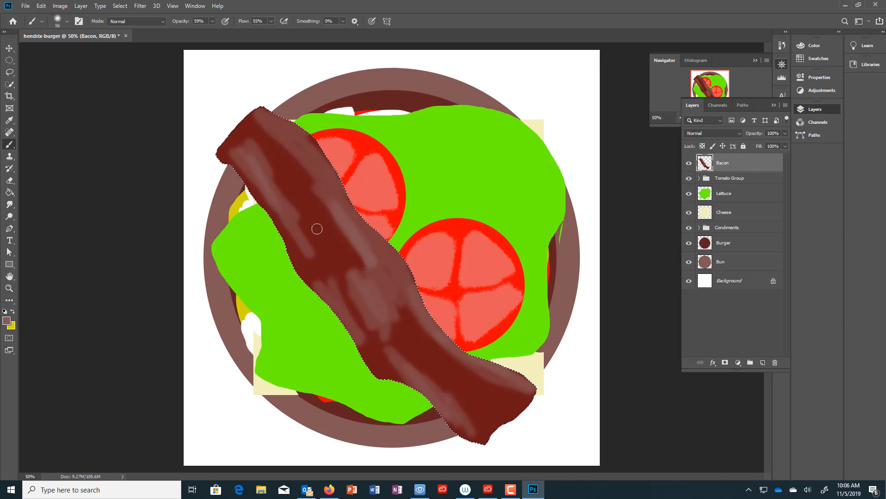
pyautogui.moveTo(317, 228); pyautogui.dragTo(330, 252)
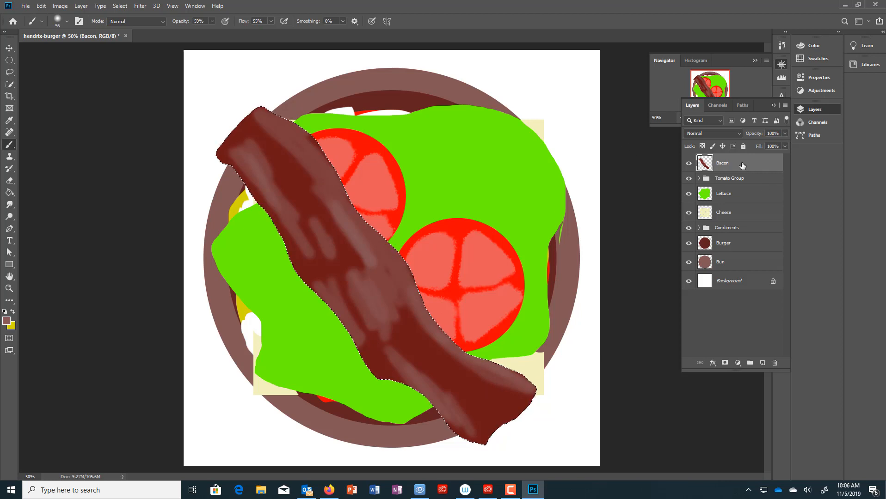
pyautogui.moveTo(742, 165); pyautogui.dragTo(763, 364)
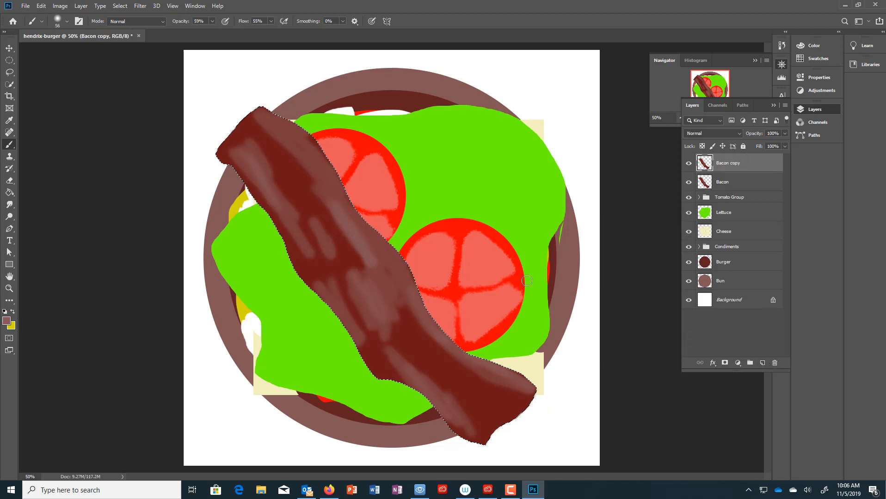
# - Move the bacon copy up and right, then put both strips in a group named Bacon
pyautogui.press('v')
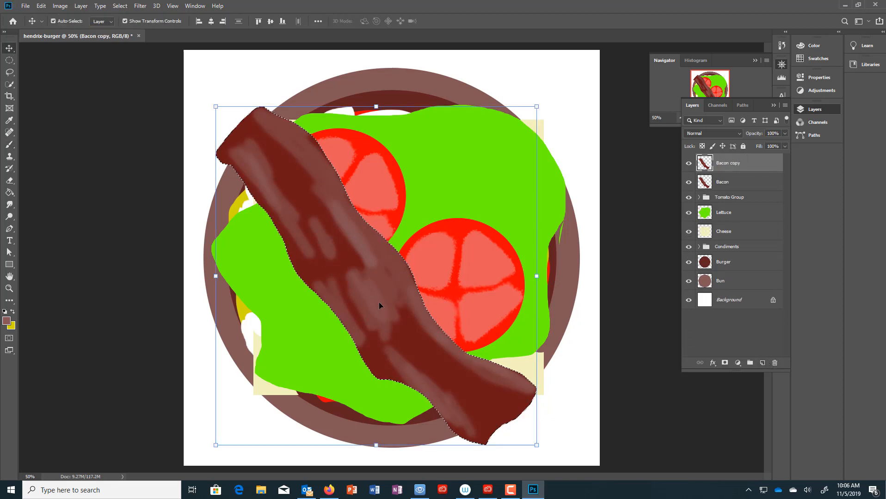
pyautogui.moveTo(379, 302); pyautogui.dragTo(453, 247)
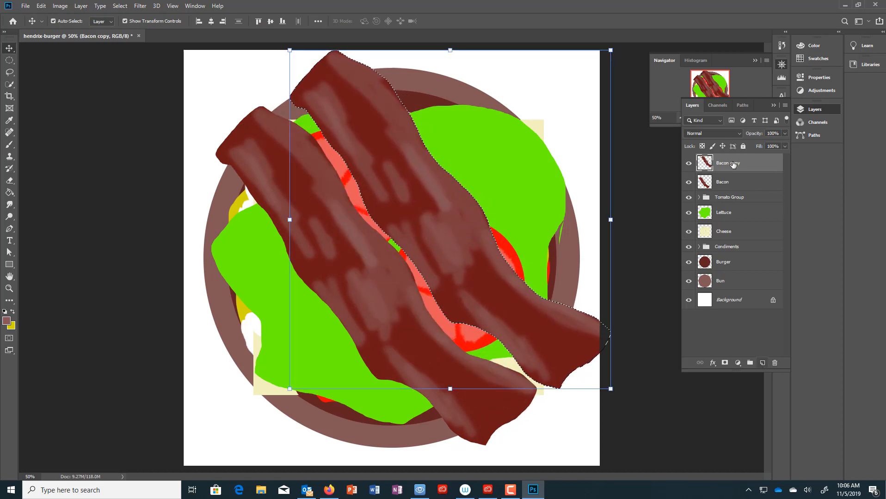
pyautogui.click(750, 363)
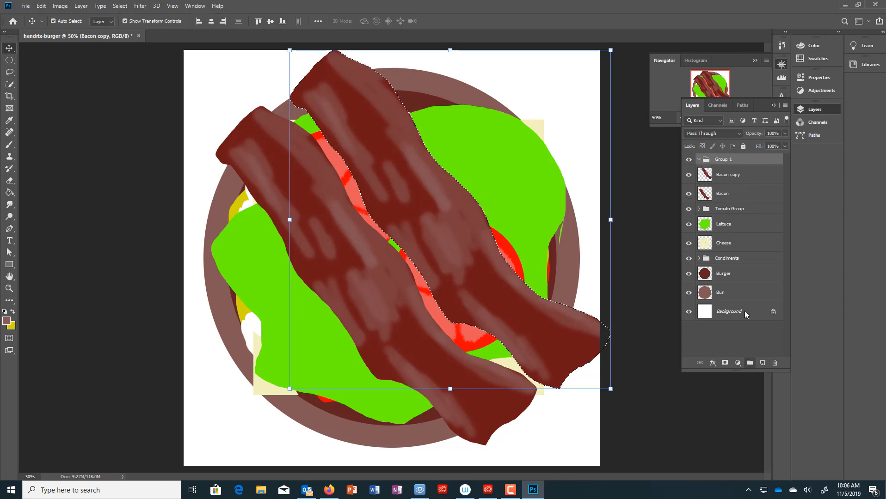
pyautogui.doubleClick(722, 160)
pyautogui.write('Ba')
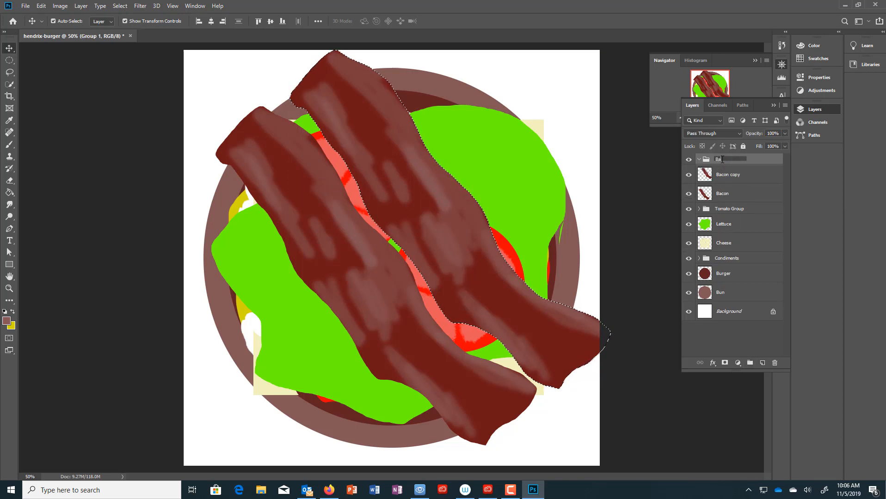
pyautogui.write('con')
pyautogui.press('Return')
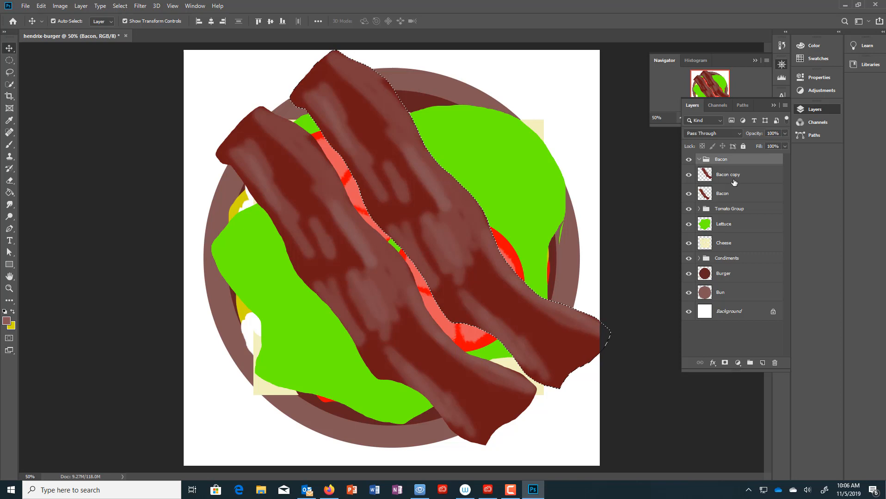
pyautogui.moveTo(734, 182)
pyautogui.mouseDown()
pyautogui.moveTo(735, 193)
pyautogui.moveTo(742, 185)
pyautogui.mouseUp()
pyautogui.click(699, 159)
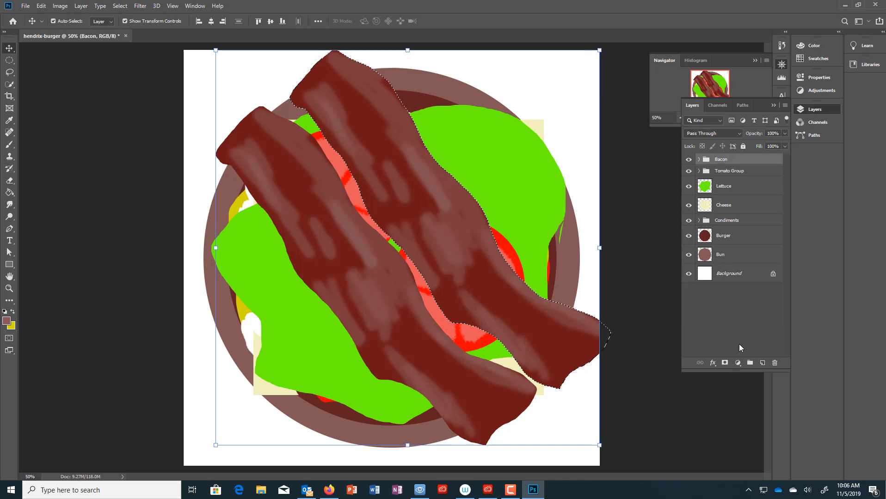
# - Duplicate the Bun layer, name the copy Top Bun, and move it up the stack
pyautogui.click(735, 259)
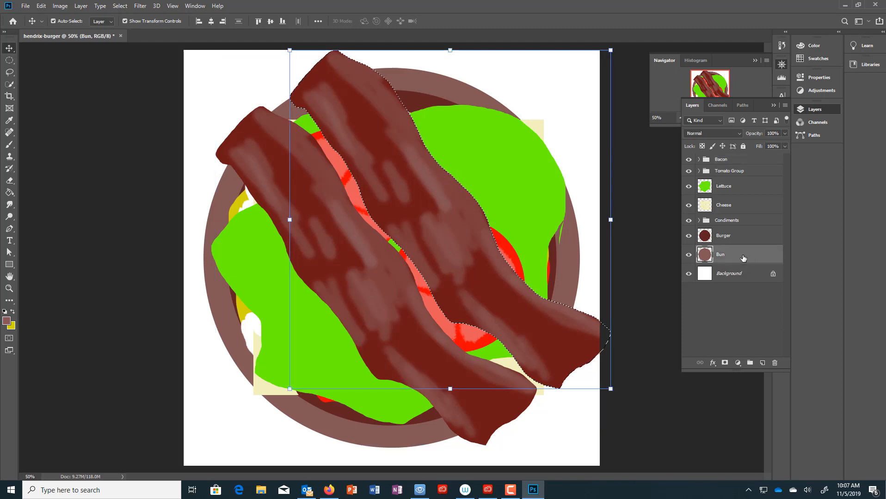
pyautogui.moveTo(745, 257); pyautogui.dragTo(763, 363)
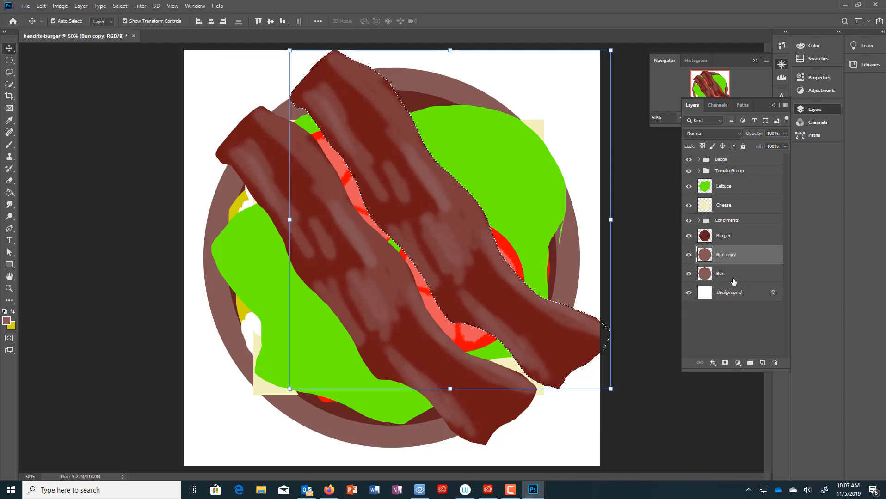
pyautogui.doubleClick(727, 255)
pyautogui.write('T')
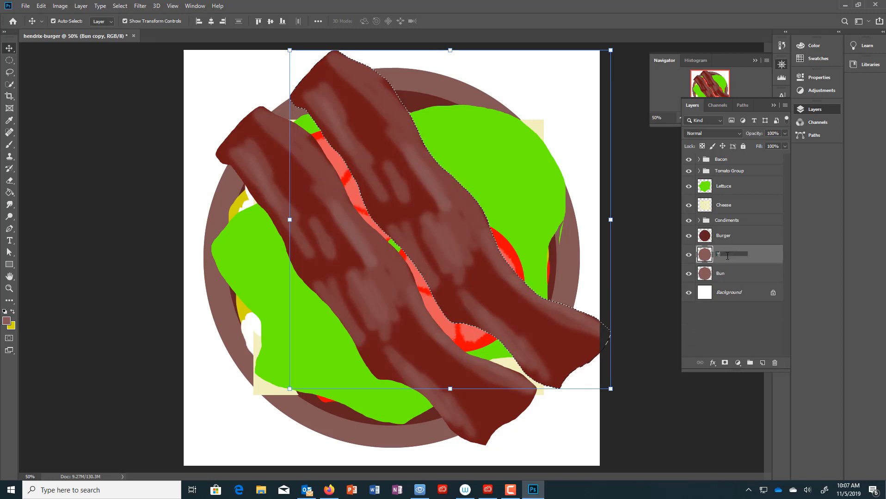
pyautogui.write('op Bun')
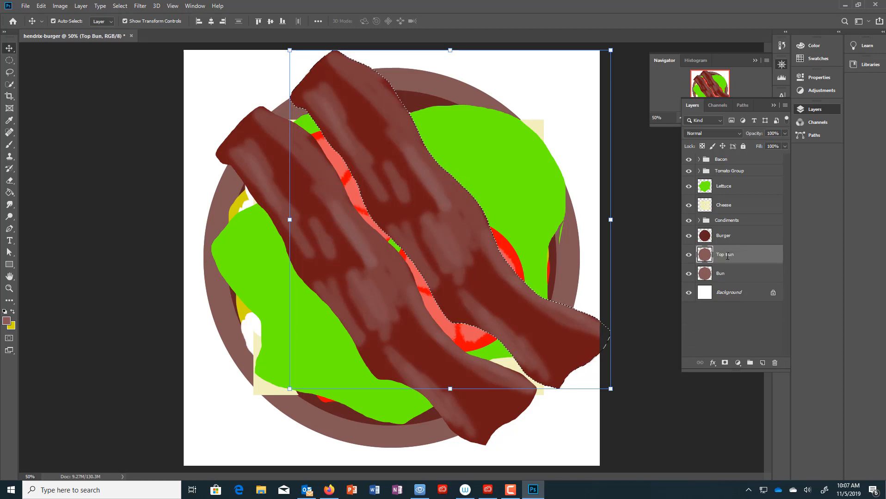
pyautogui.press('Return')
pyautogui.moveTo(727, 259); pyautogui.dragTo(724, 158)
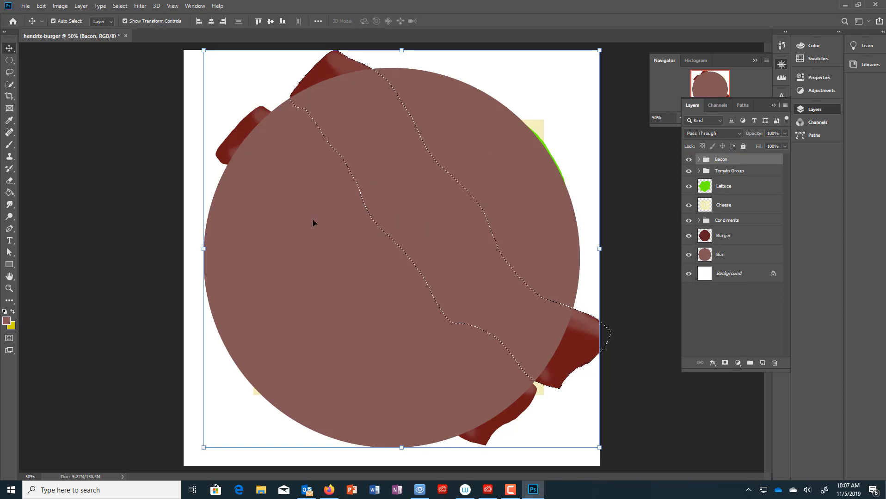
# - Clear the bacon selection and place Top Bun above the Bacon group
pyautogui.click(119, 6)
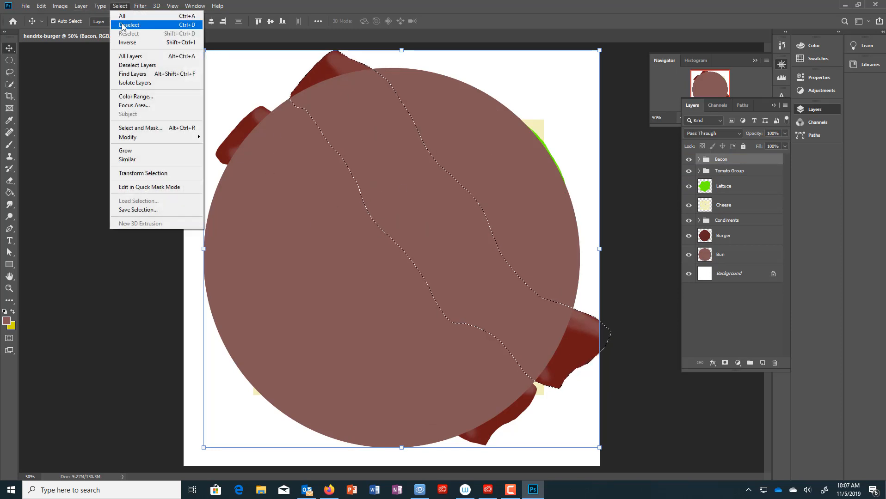
pyautogui.click(123, 26)
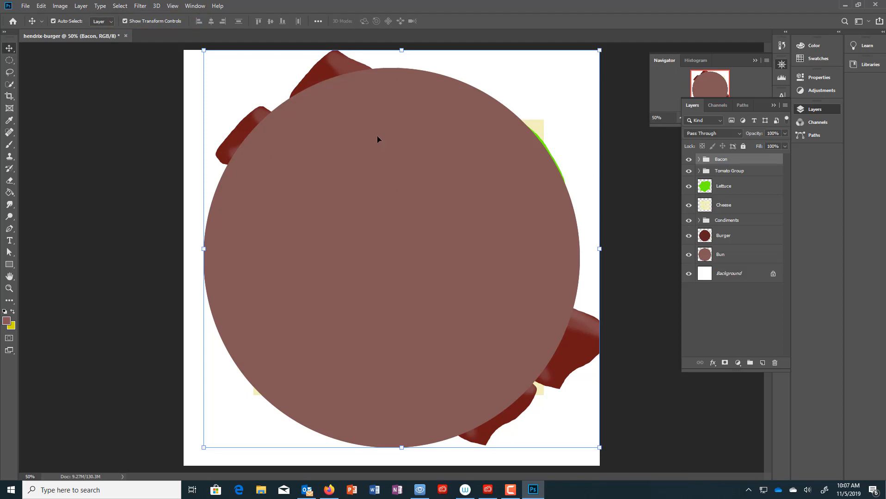
pyautogui.moveTo(204, 50); pyautogui.dragTo(220, 61)
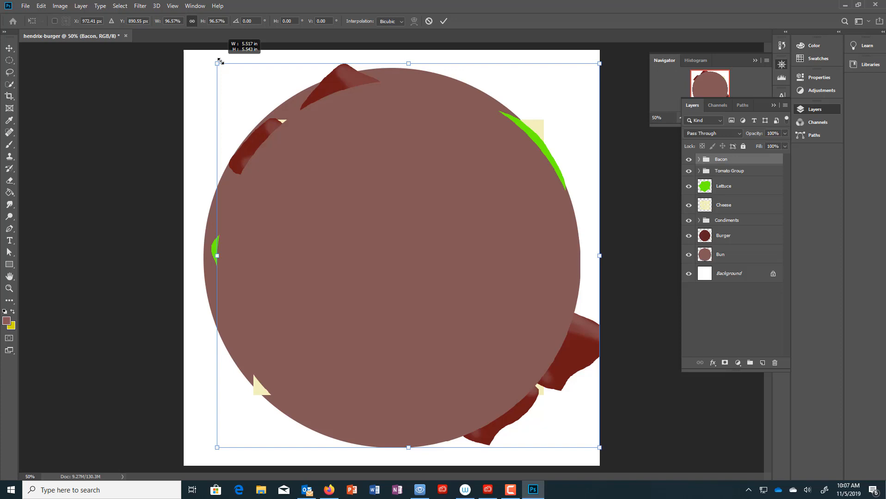
pyautogui.hotkey('ctrl', 'z')
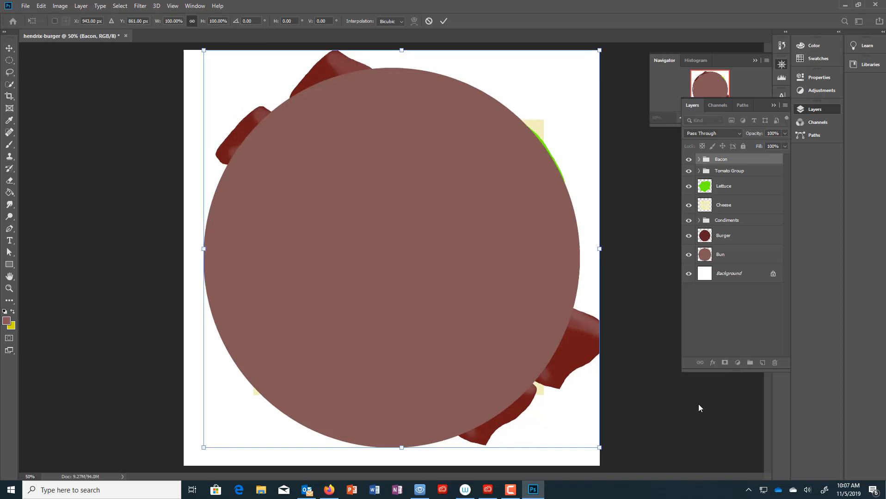
pyautogui.click(698, 159)
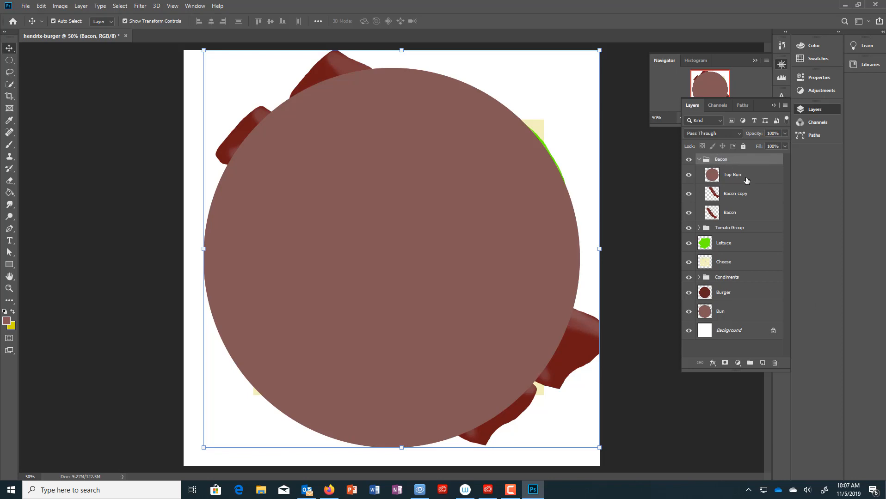
pyautogui.moveTo(740, 178); pyautogui.dragTo(688, 155)
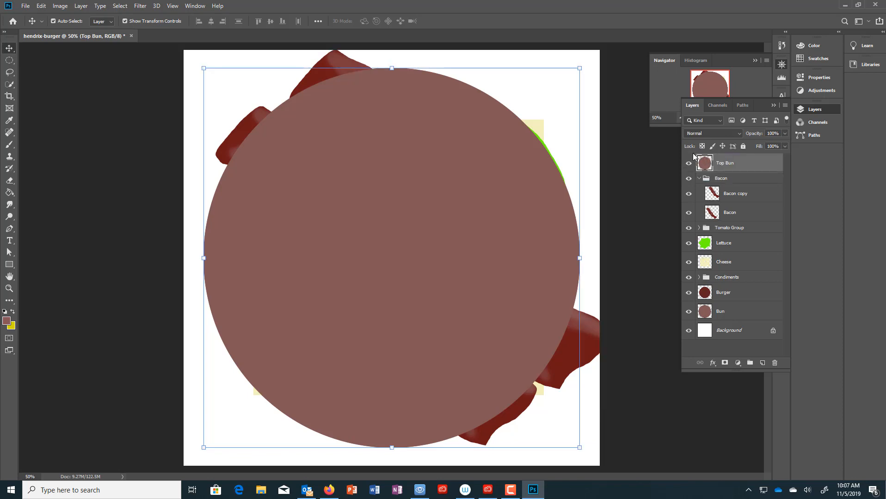
# - Shrink the Top Bun and recentre it over the burger
pyautogui.click(580, 68)
pyautogui.moveTo(580, 69); pyautogui.dragTo(568, 73)
pyautogui.moveTo(430, 306); pyautogui.dragTo(437, 298)
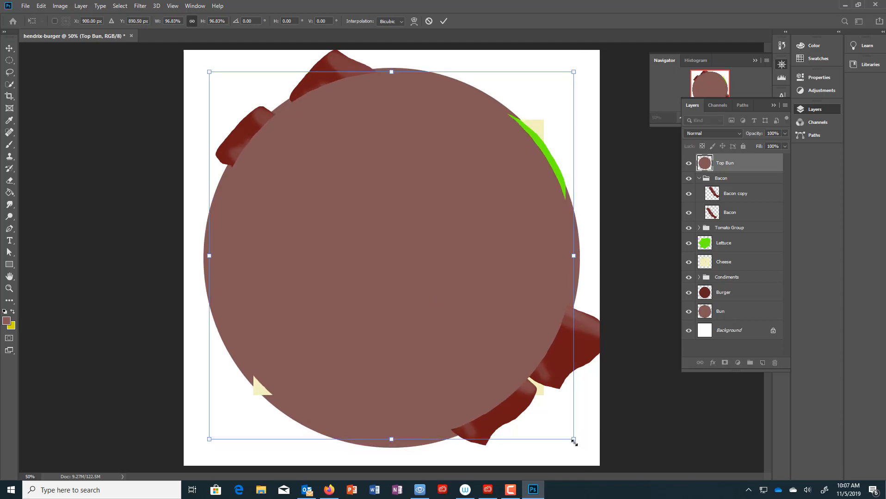
pyautogui.moveTo(571, 439); pyautogui.dragTo(561, 426)
pyautogui.moveTo(479, 331); pyautogui.dragTo(483, 340)
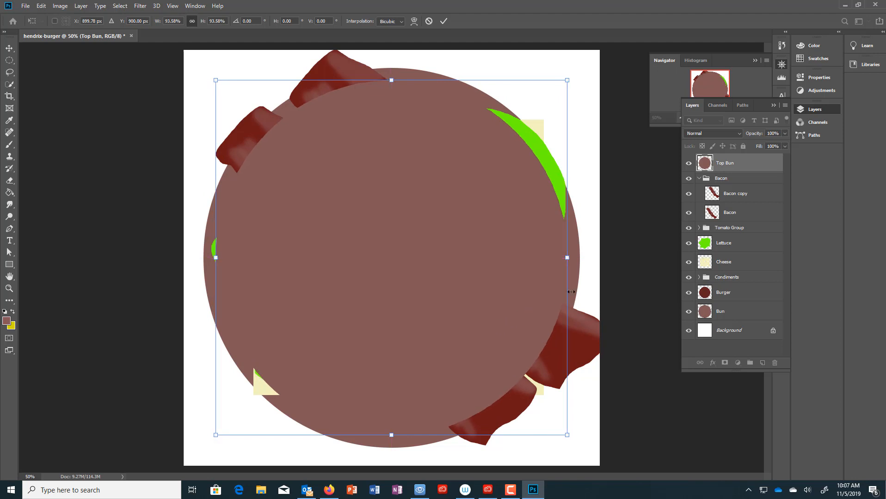
pyautogui.click(738, 314)
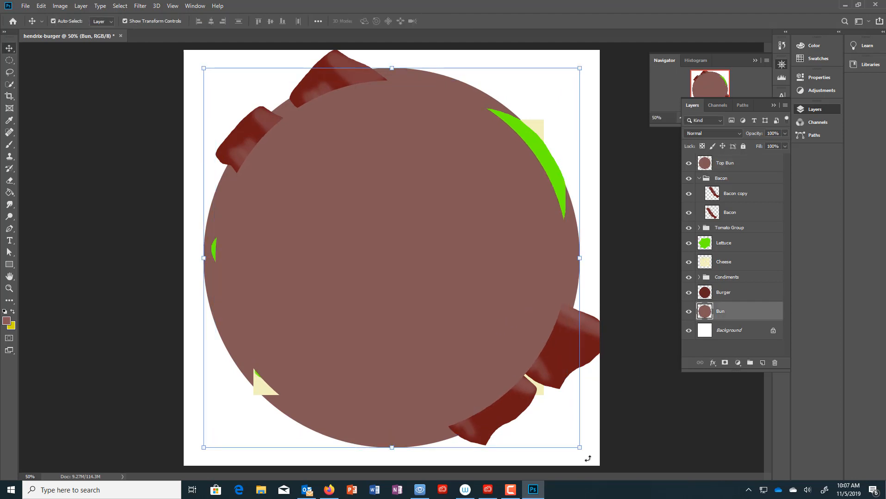
# - Scale the bottom Bun to about 91% and shift it down and right
pyautogui.moveTo(580, 449); pyautogui.dragTo(543, 422)
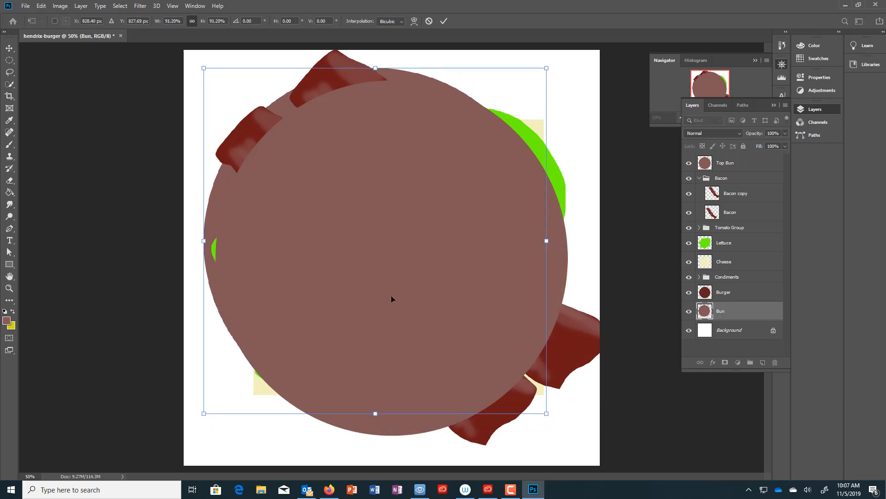
pyautogui.moveTo(391, 296); pyautogui.dragTo(423, 301)
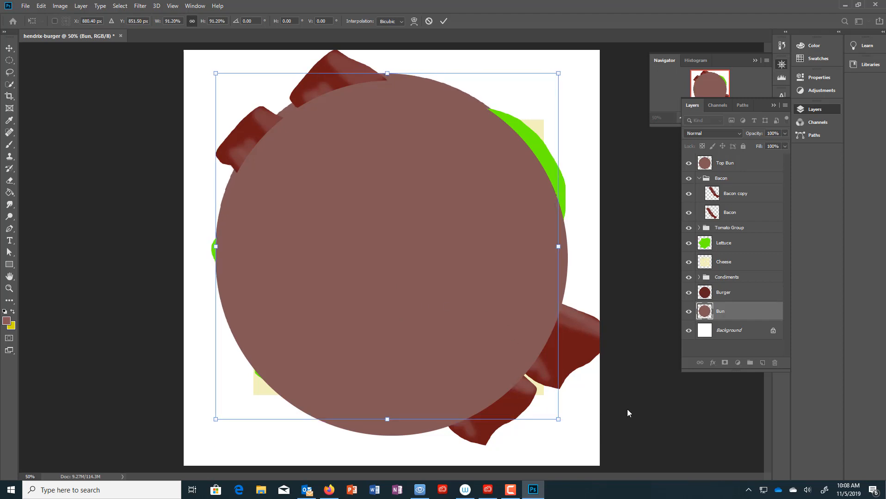
pyautogui.click(740, 164)
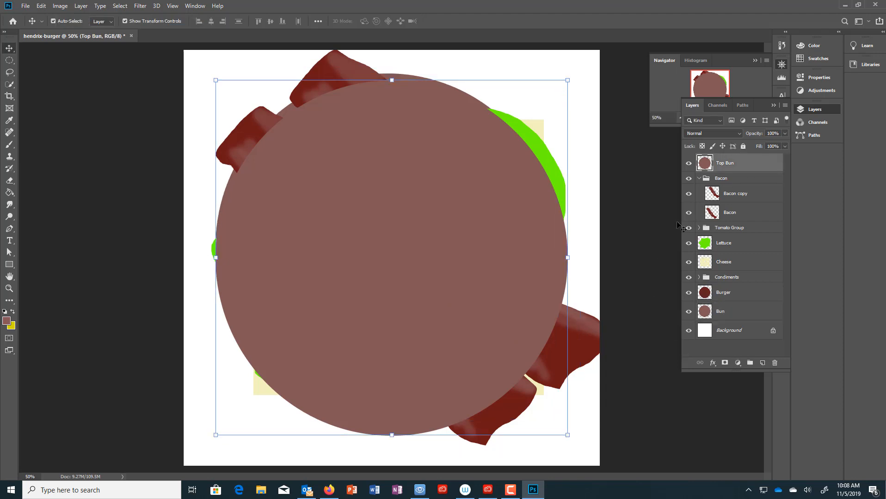
# - Paint a small oval dot in muted brown #9e7a7a near the top bun's upper-left edge
pyautogui.click(9, 60)
pyautogui.moveTo(287, 124); pyautogui.dragTo(294, 128)
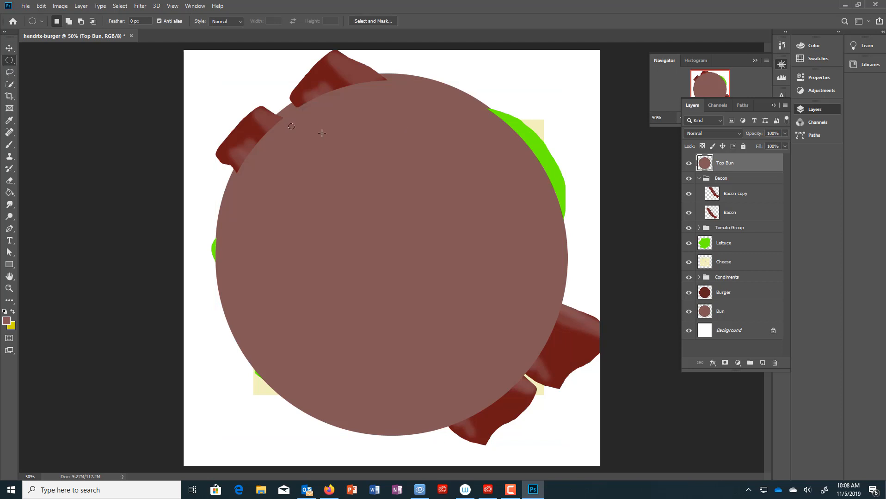
pyautogui.click(9, 193)
pyautogui.click(6, 322)
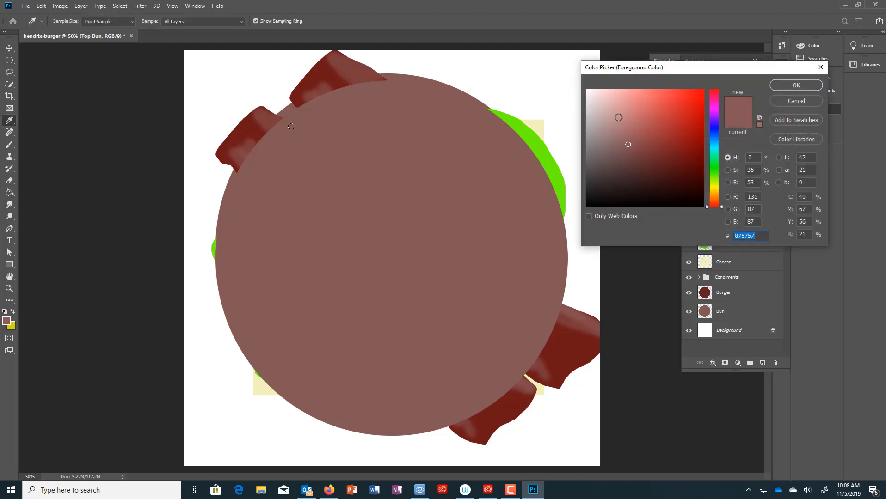
pyautogui.click(625, 134)
pyautogui.click(613, 134)
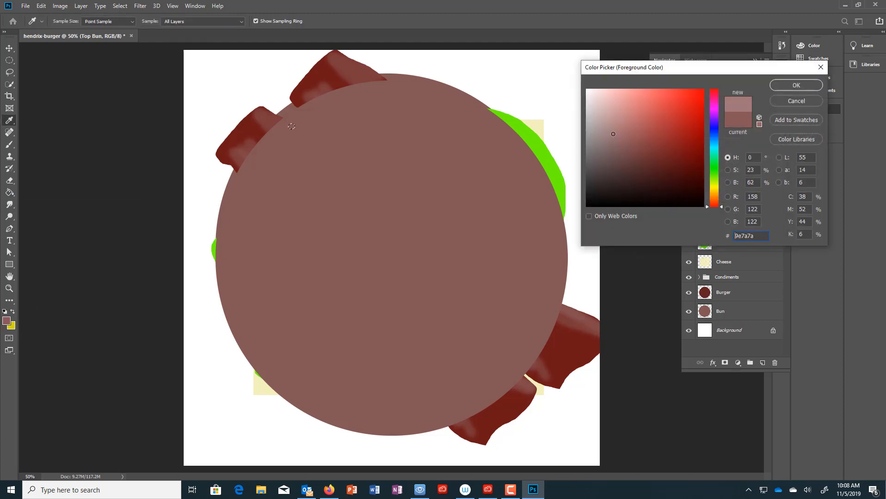
pyautogui.click(780, 86)
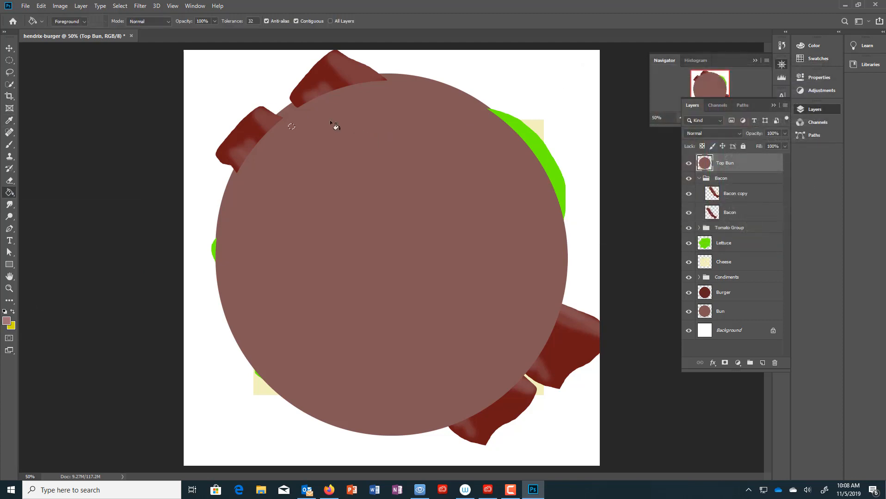
pyautogui.click(292, 125)
# - Deselect and add an empty Layer 1 above Top Bun
pyautogui.hotkey('ctrl', 'd')
pyautogui.hotkey('ctrl', 'shift', 'alt', 'n')
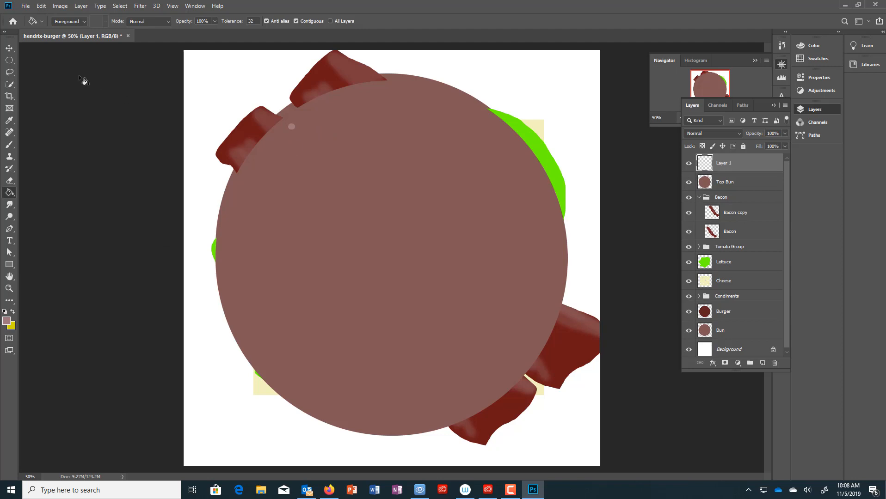
pyautogui.click(9, 49)
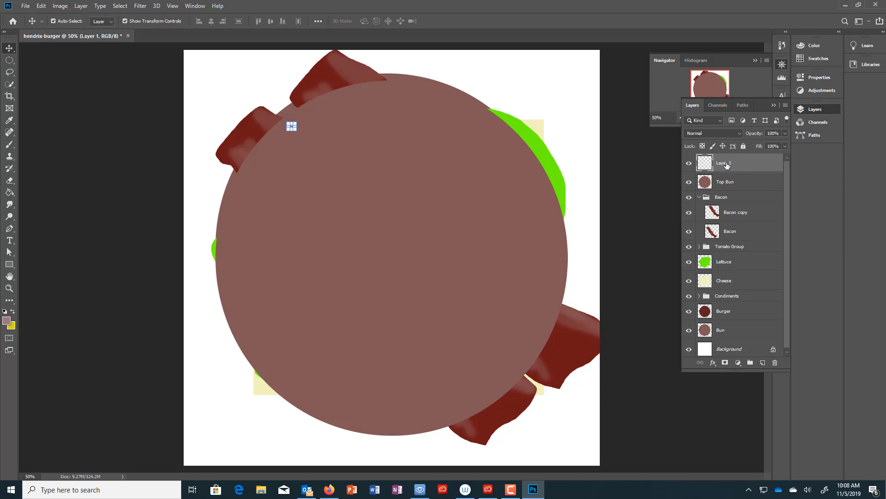
# - Delete the trial layer and shrink the Top Bun slightly
pyautogui.press('Delete')
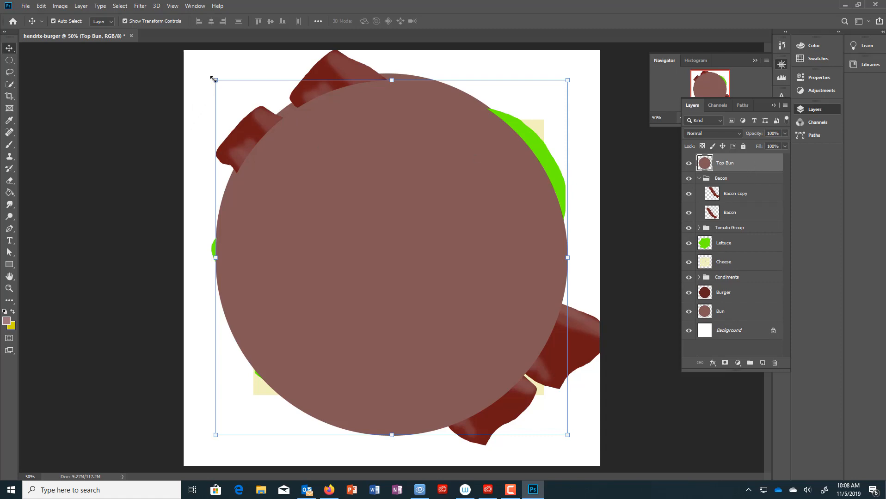
pyautogui.moveTo(213, 79); pyautogui.dragTo(217, 82)
pyautogui.click(755, 311)
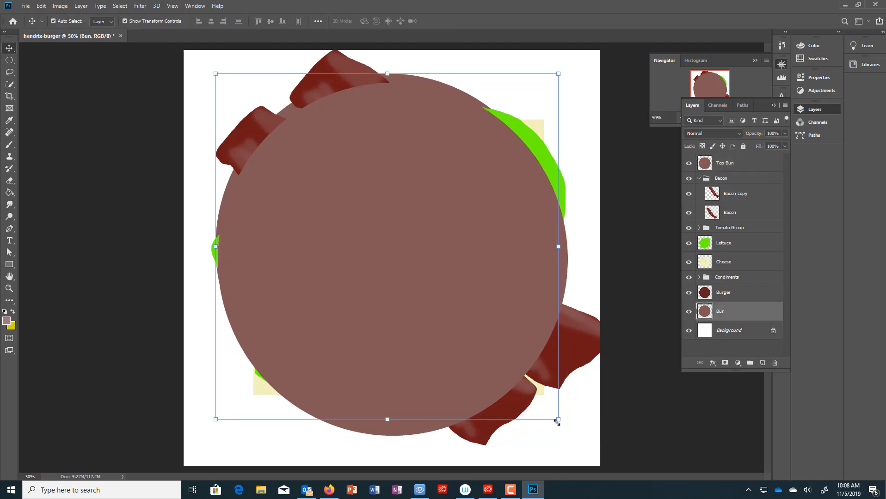
# - Scale the bottom Bun to 90.97%, shift it down-right, and add a layer above Top Bun
pyautogui.moveTo(558, 418); pyautogui.dragTo(518, 399)
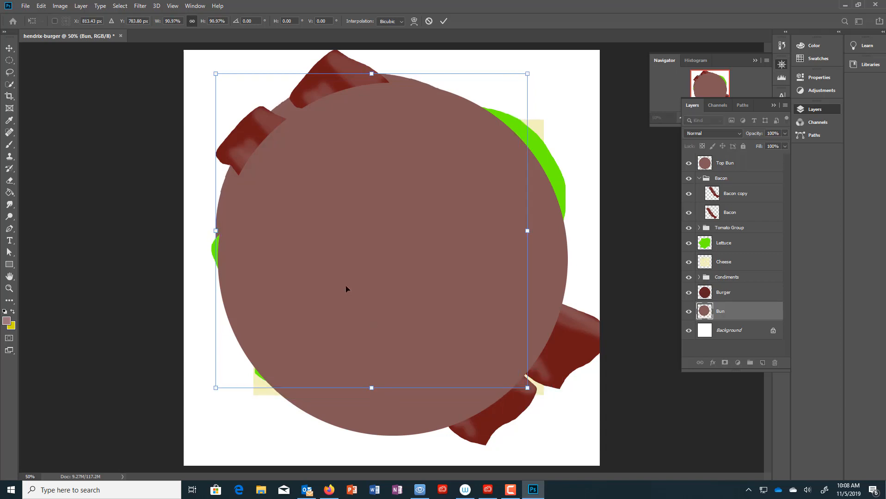
pyautogui.moveTo(346, 287); pyautogui.dragTo(361, 295)
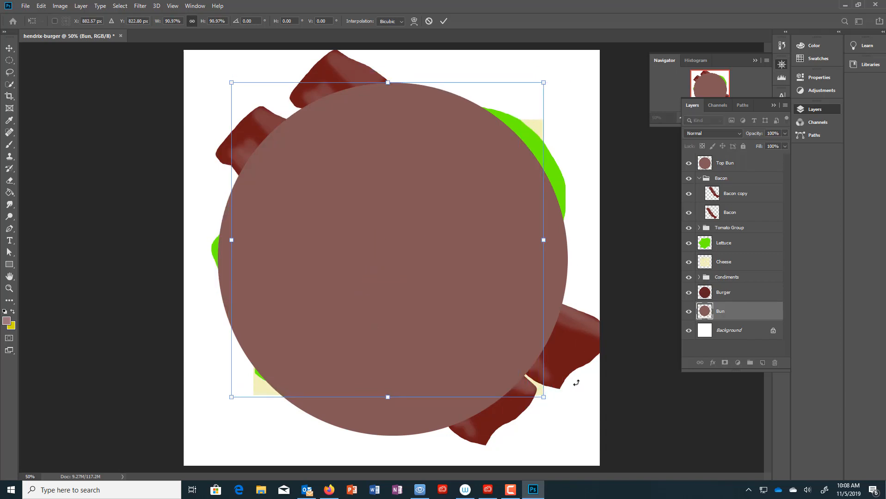
pyautogui.press('Return')
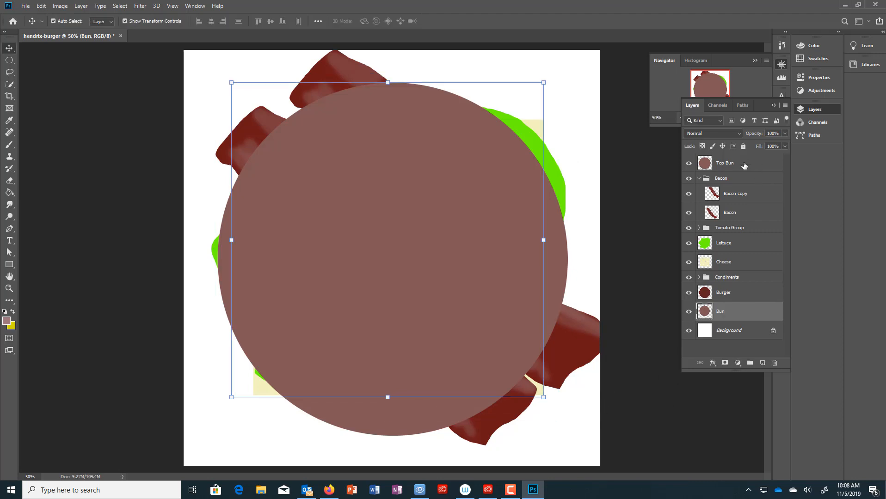
pyautogui.click(739, 167)
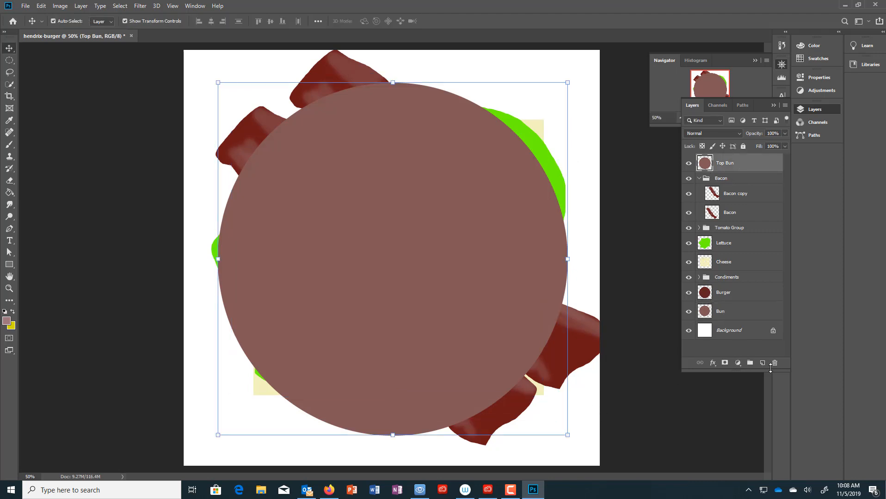
pyautogui.click(763, 363)
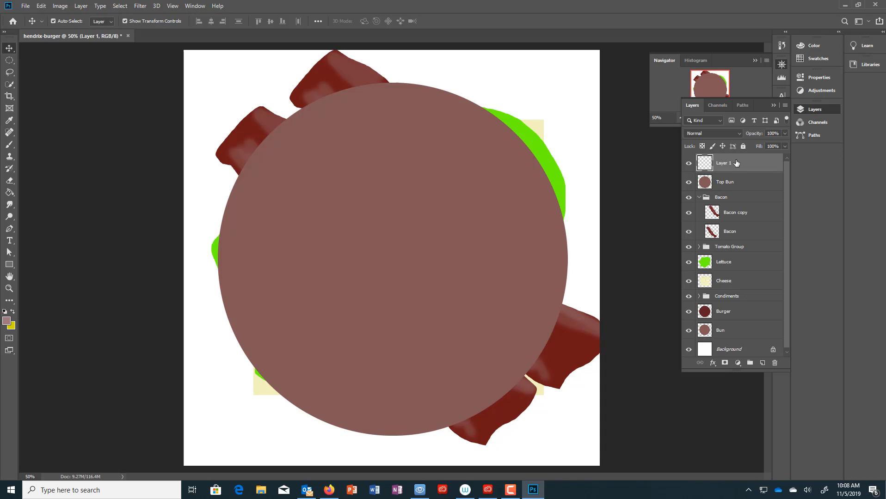
# - Rename Layer 1 to Seeds and outline several small oval seeds on the top bun's upper-left
pyautogui.doubleClick(728, 166)
pyautogui.write('Seeds')
pyautogui.press('Return')
pyautogui.click(9, 60)
pyautogui.moveTo(285, 133); pyautogui.dragTo(290, 138)
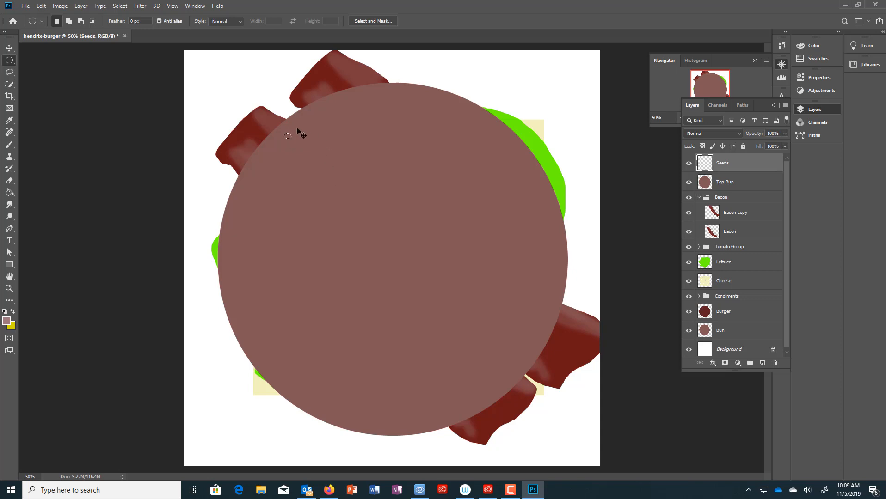
pyautogui.press('alt')
pyautogui.press('shift')
pyautogui.press('shift')
pyautogui.press('shift')
pyautogui.moveTo(294, 128)
pyautogui.mouseDown()
pyautogui.moveTo(302, 146)
pyautogui.moveTo(281, 147)
pyautogui.moveTo(303, 158)
pyautogui.moveTo(310, 139)
pyautogui.moveTo(316, 155)
pyautogui.moveTo(278, 159)
pyautogui.mouseUp()
# - Fill the seed ovals with the pale colour, deselect, and add a new layer above Seeds
pyautogui.click(9, 192)
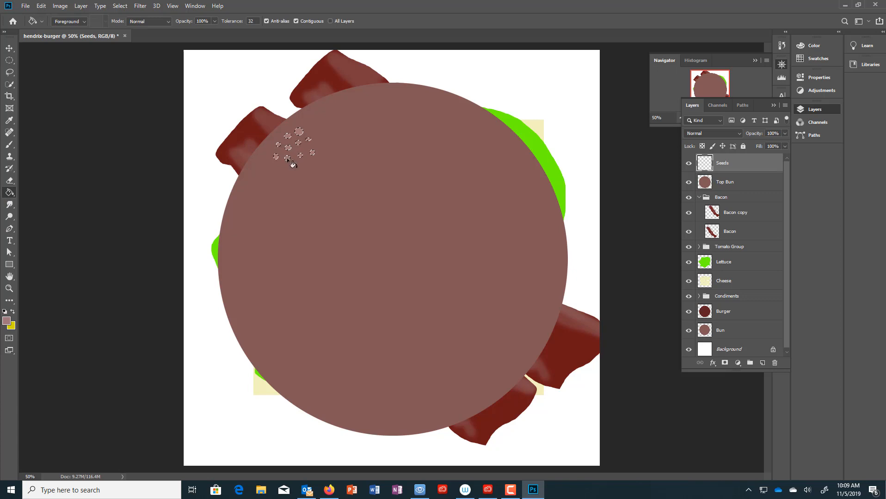
pyautogui.click(298, 132)
pyautogui.hotkey('ctrl', 'd')
pyautogui.hotkey('ctrl', 'shift', 'alt', 'n')
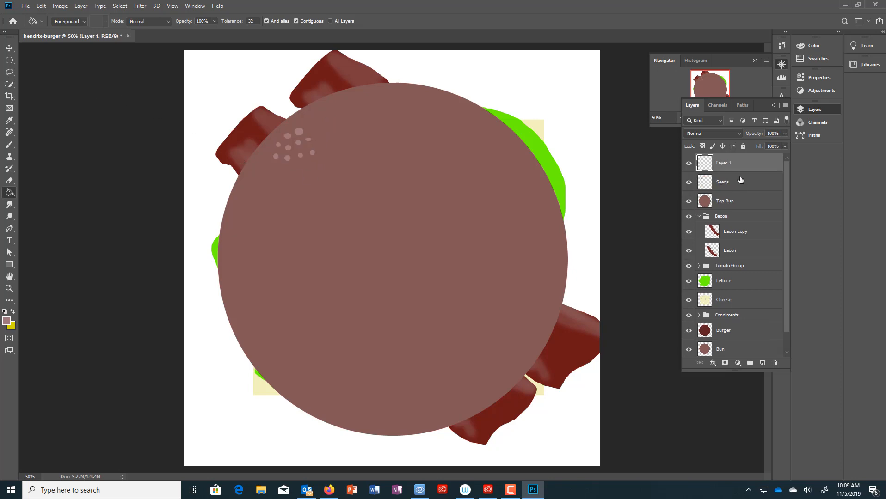
# - Alt-drag a copy of the Seeds cluster up and right along the top bun
pyautogui.click(744, 183)
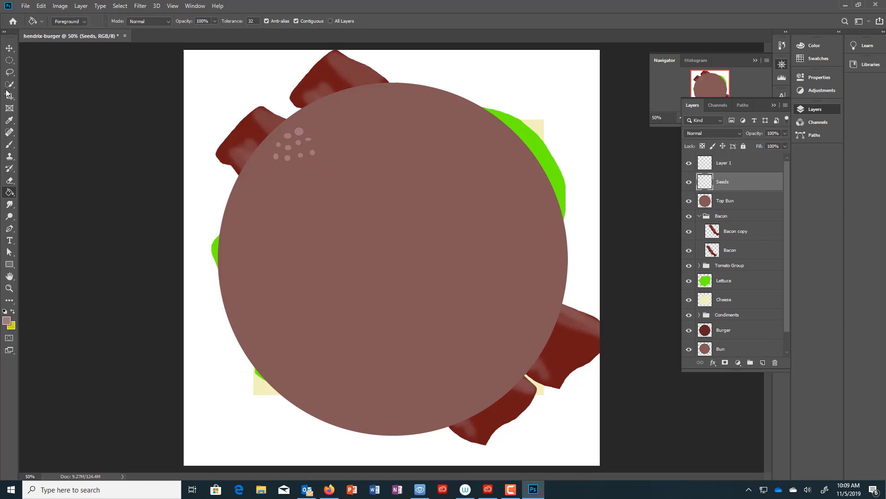
pyautogui.click(10, 48)
pyautogui.click(313, 152)
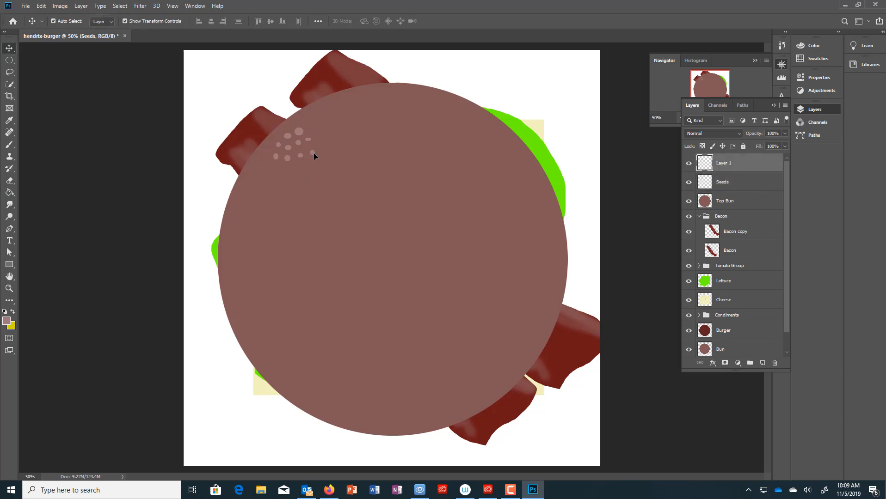
pyautogui.moveTo(314, 152); pyautogui.dragTo(340, 118)
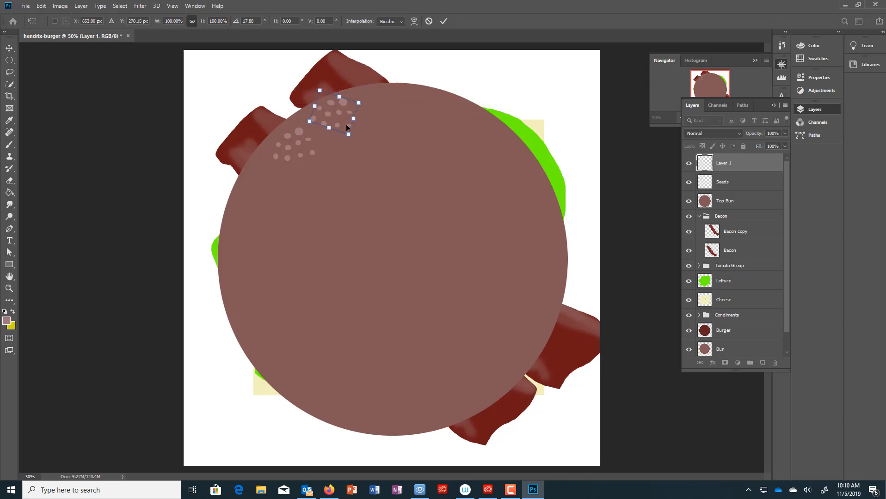
# - Add more seed copies across the bun, accidentally creating a stray Top Bun copy
pyautogui.click(740, 182)
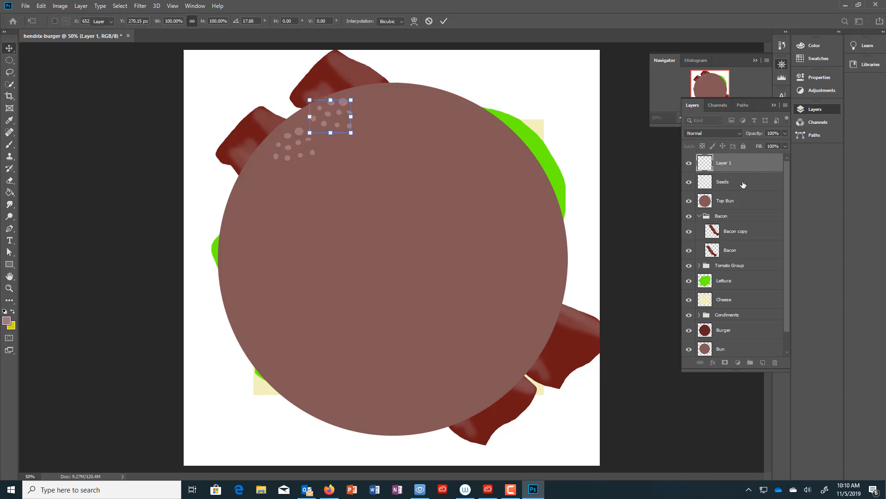
pyautogui.moveTo(299, 143); pyautogui.dragTo(296, 144)
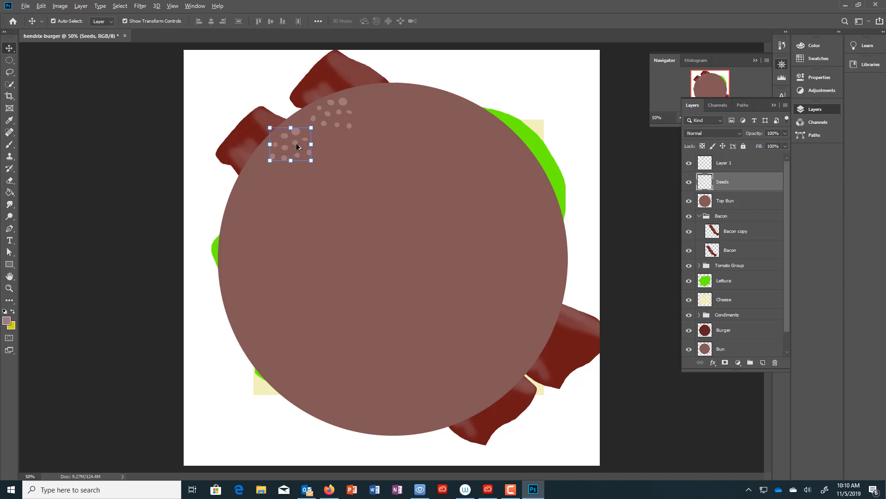
pyautogui.moveTo(296, 143); pyautogui.dragTo(434, 106)
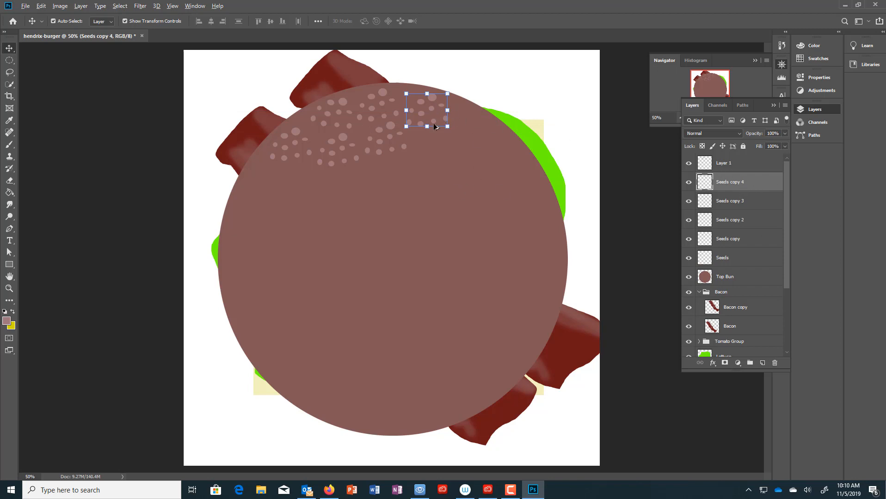
pyautogui.moveTo(434, 125); pyautogui.dragTo(443, 149)
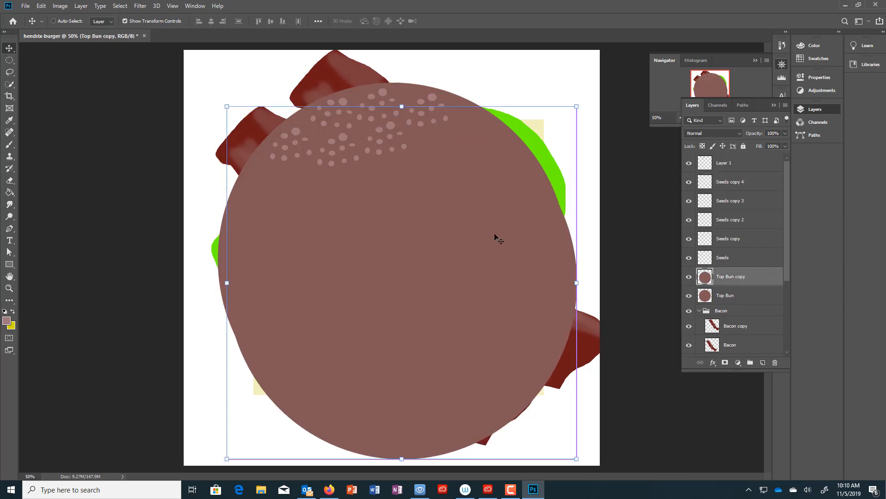
# - Undo the accidental bun duplicate and delete the empty Layer 1
pyautogui.hotkey('ctrl', 'z')
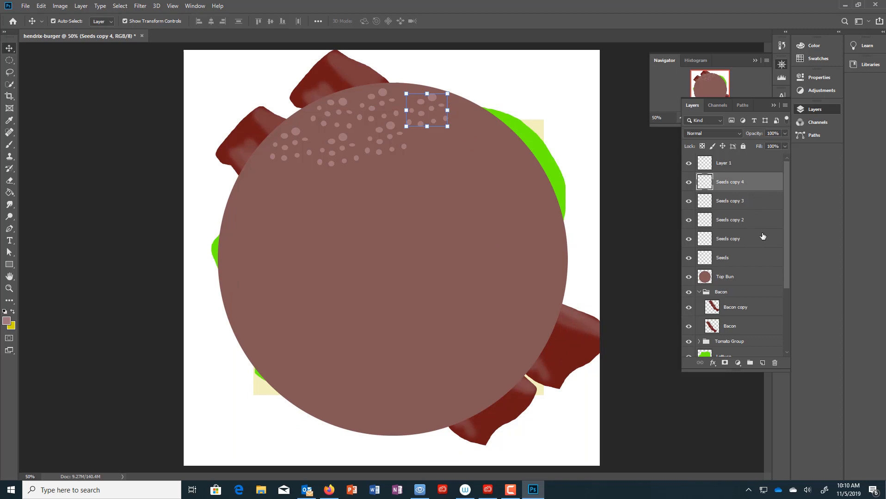
pyautogui.click(753, 167)
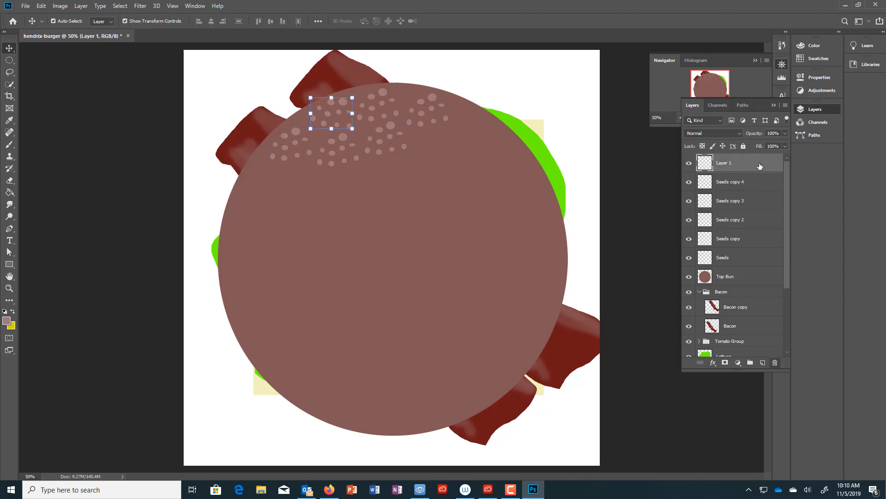
pyautogui.click(775, 363)
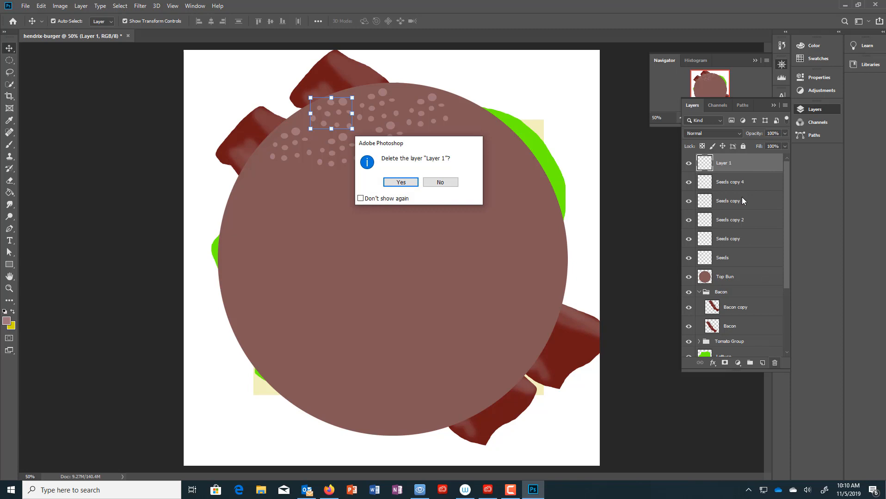
pyautogui.click(412, 183)
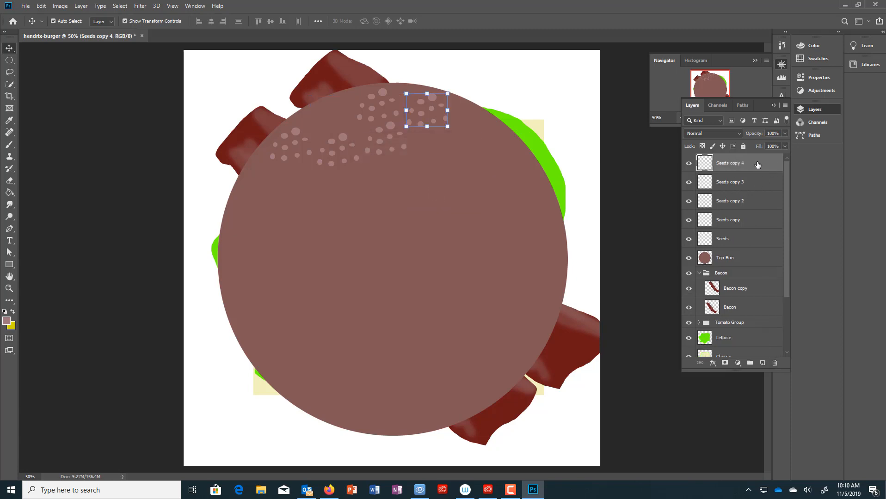
# - Delete the Seeds copy 4, 3 and 2 layers, then drag a new seed copy up-right
pyautogui.moveTo(757, 165); pyautogui.dragTo(775, 363)
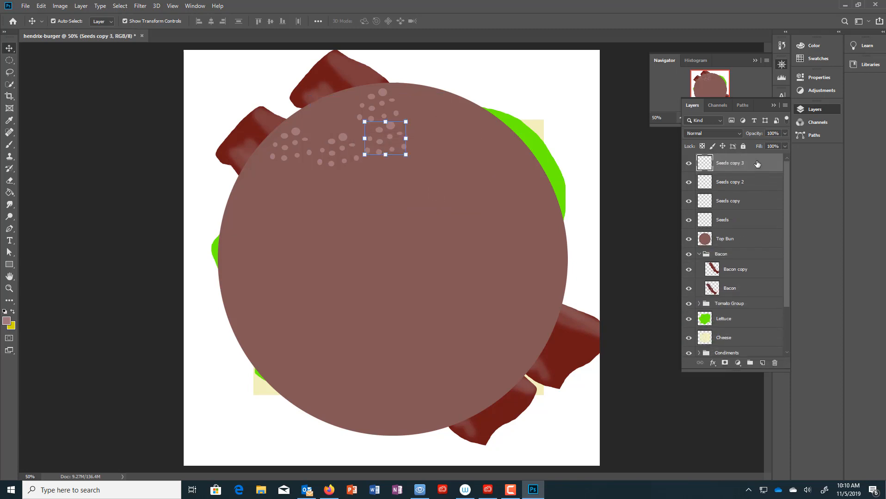
pyautogui.moveTo(757, 165); pyautogui.dragTo(775, 363)
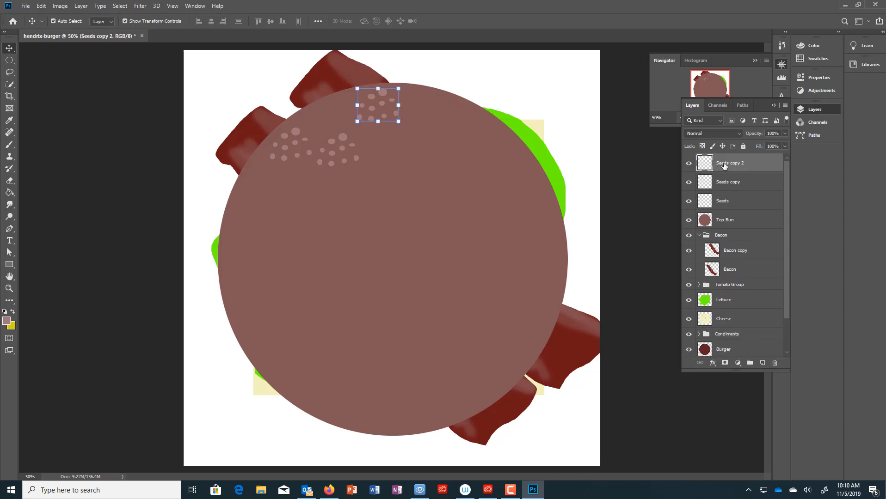
pyautogui.moveTo(725, 166); pyautogui.dragTo(775, 363)
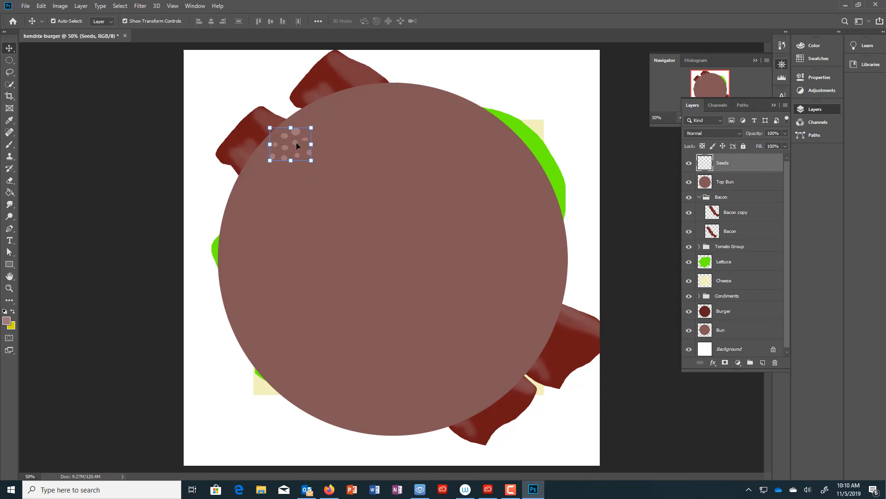
pyautogui.moveTo(297, 142); pyautogui.dragTo(346, 133)
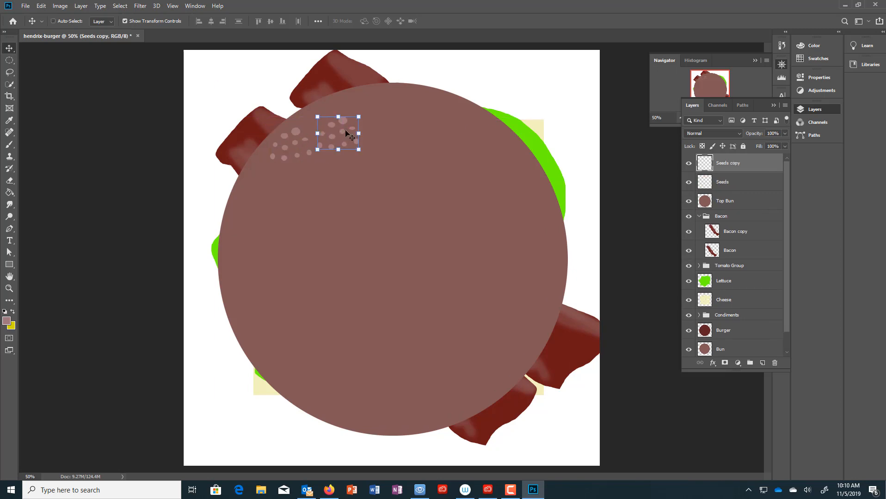
# - Undo the last seed copy and clear any selection on the canvas
pyautogui.hotkey('ctrl', 'z')
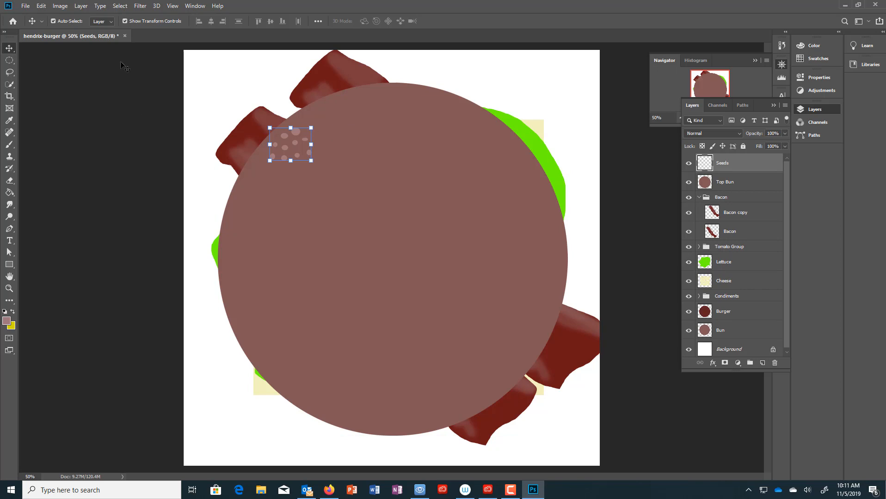
pyautogui.click(161, 125)
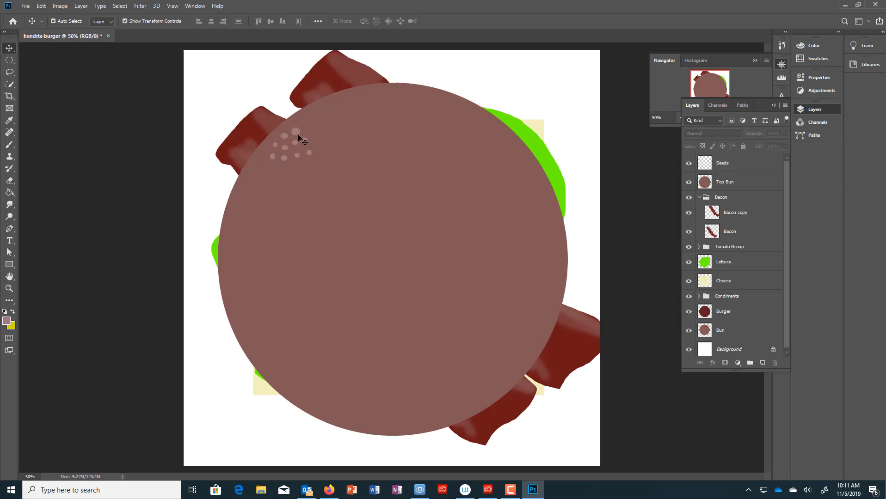
pyautogui.click(298, 133)
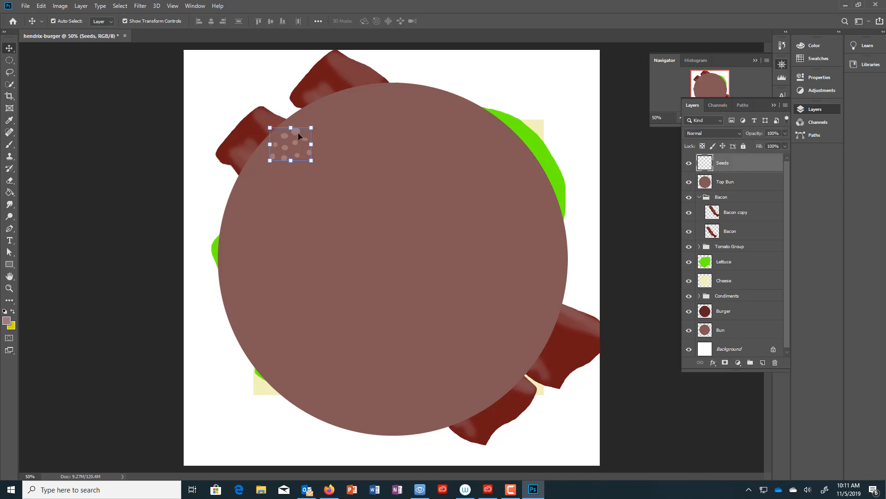
pyautogui.click(120, 6)
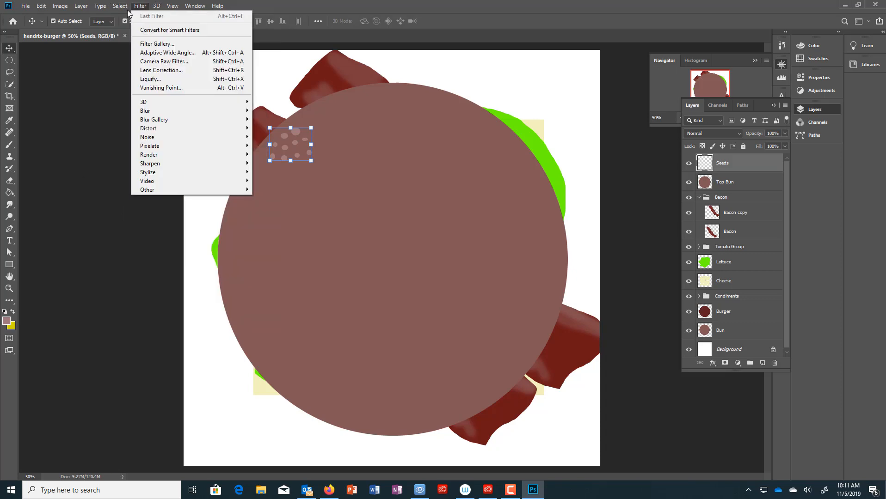
pyautogui.click(121, 16)
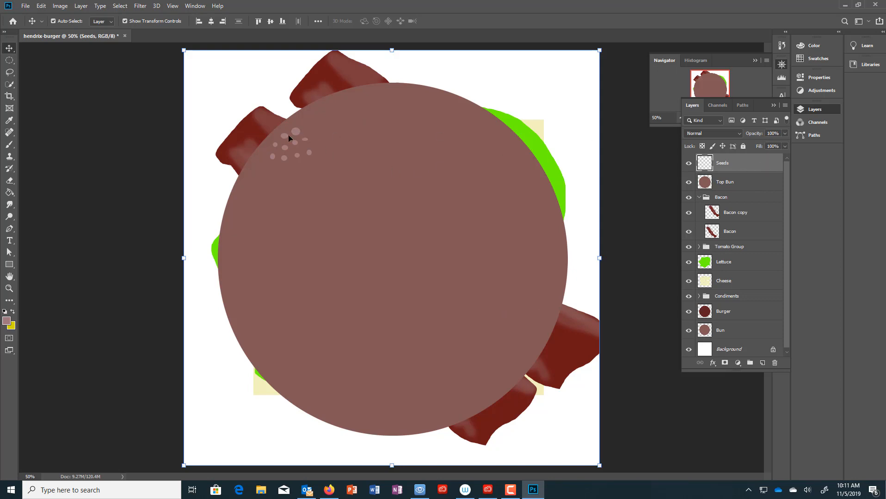
pyautogui.click(39, 173)
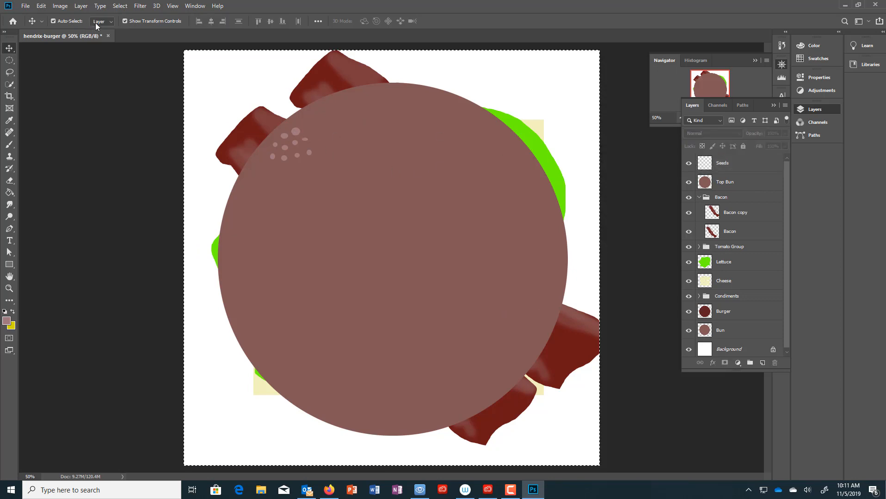
pyautogui.click(120, 5)
pyautogui.click(126, 28)
# - Alt-drag the seed patch to make Seeds copy just right of the original
pyautogui.click(298, 135)
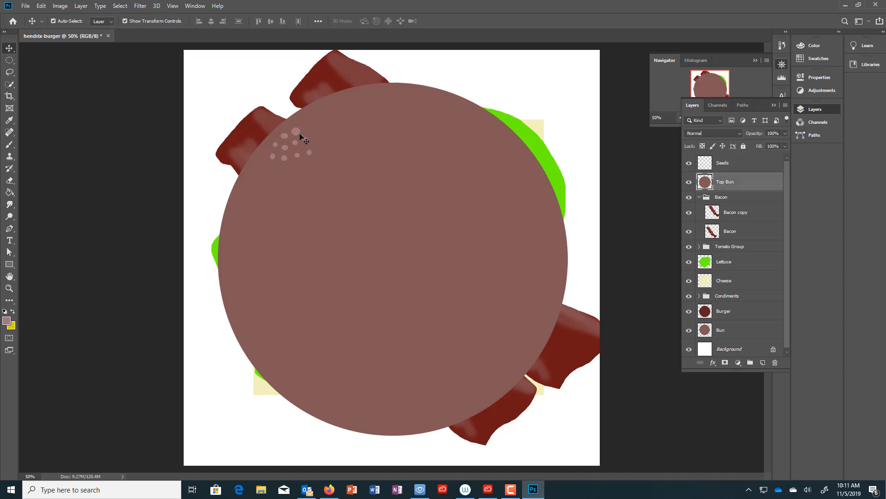
pyautogui.click(298, 133)
pyautogui.click(298, 132)
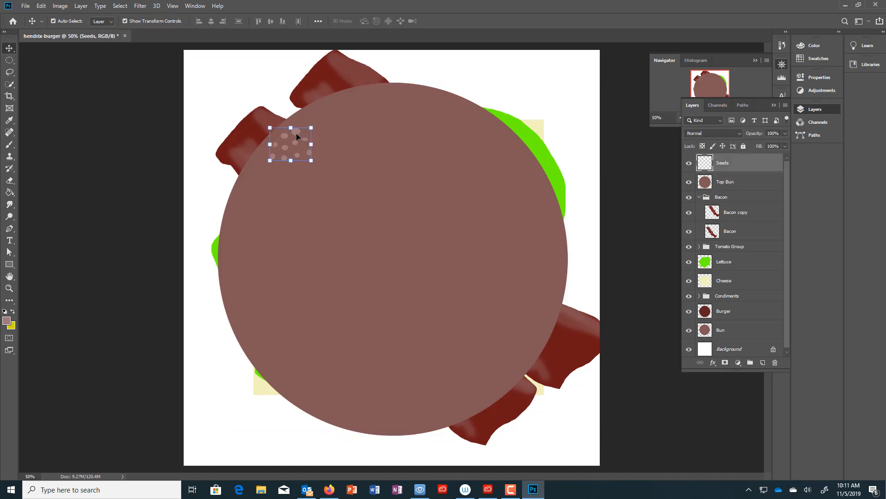
pyautogui.moveTo(296, 133); pyautogui.dragTo(355, 133)
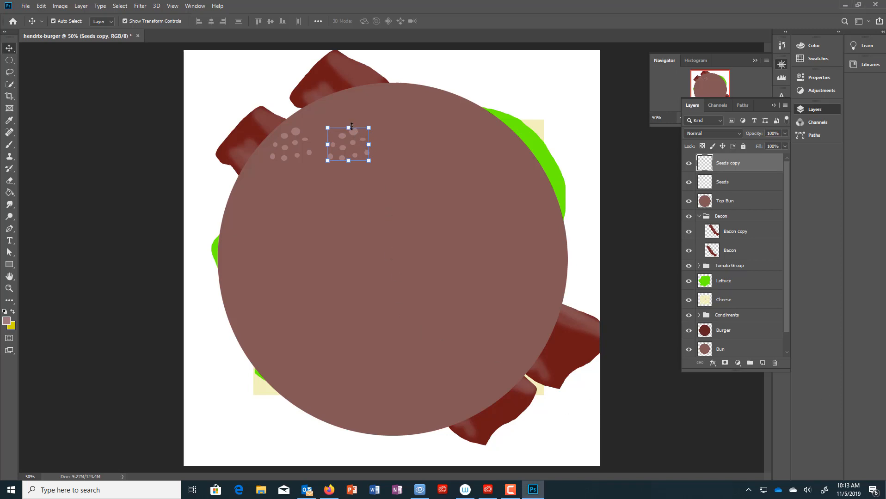
# - Nudge the seed copy beside the first patch and add a new group named Seeds Group
pyautogui.moveTo(357, 137); pyautogui.dragTo(341, 113)
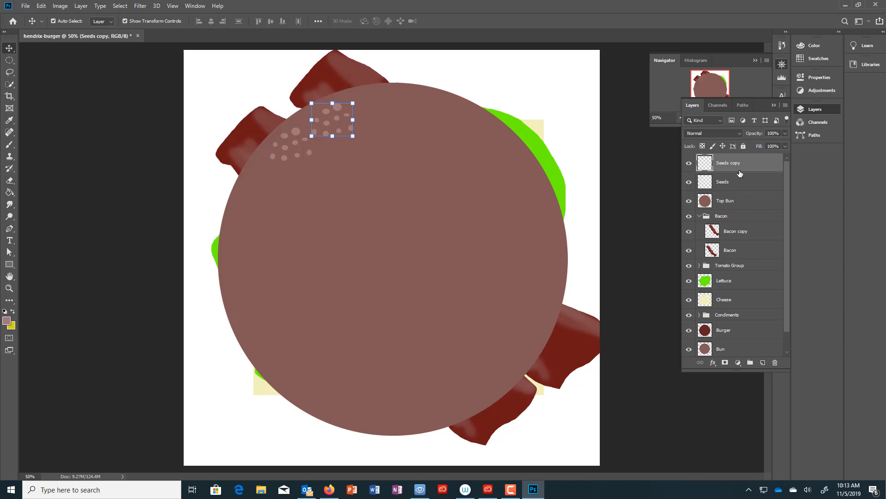
pyautogui.click(751, 363)
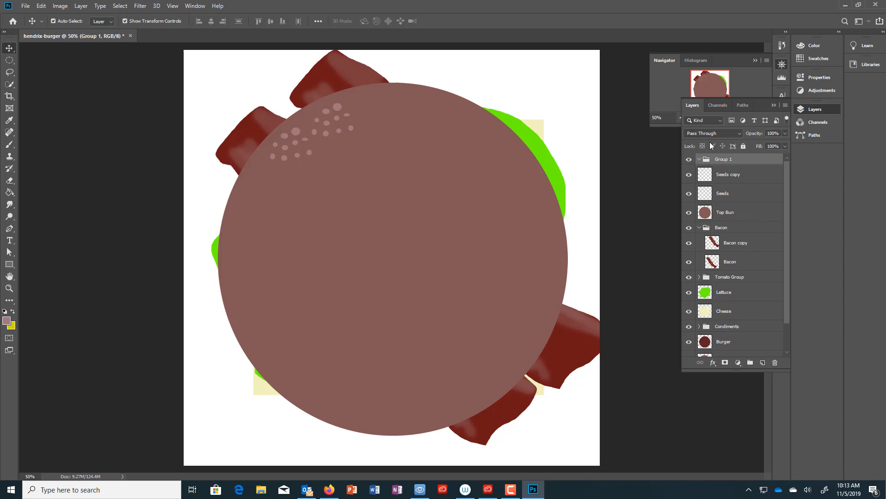
pyautogui.doubleClick(722, 159)
pyautogui.write('Seeds')
pyautogui.press('Return')
# - Move Seeds and Seeds copy into Seeds Group and shift the second patch right
pyautogui.moveTo(732, 179); pyautogui.dragTo(746, 204)
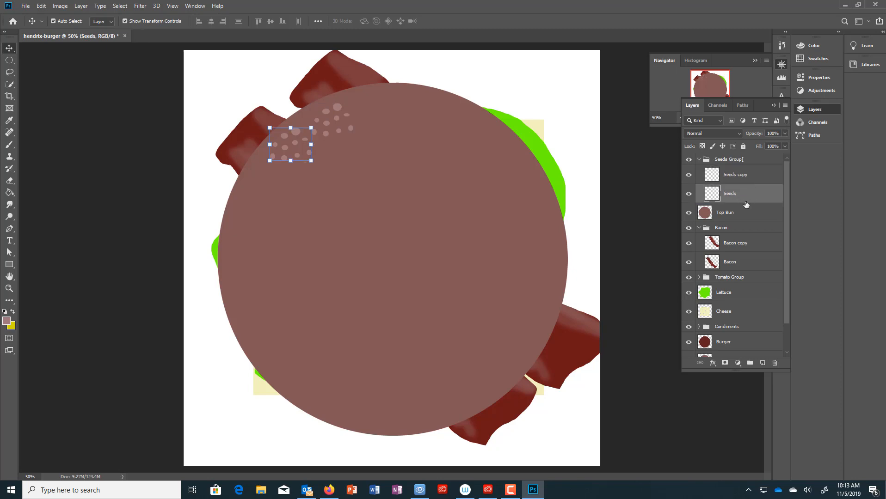
pyautogui.click(736, 171)
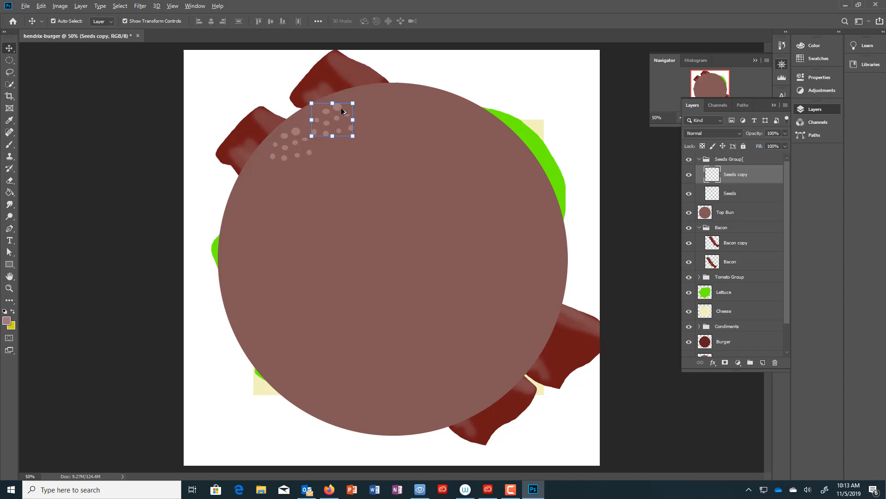
pyautogui.moveTo(347, 108); pyautogui.dragTo(448, 101)
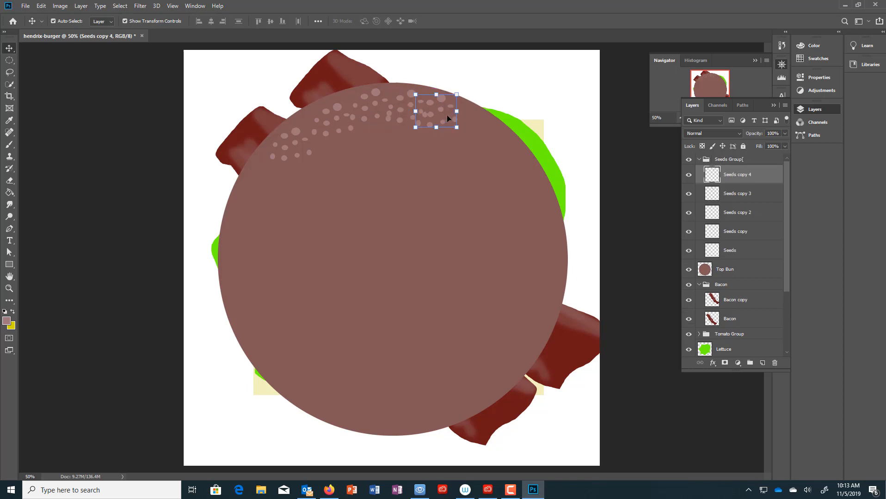
# - Duplicate a seed patch toward the bun's upper right, rotated to follow its curve
pyautogui.moveTo(447, 117); pyautogui.dragTo(491, 136)
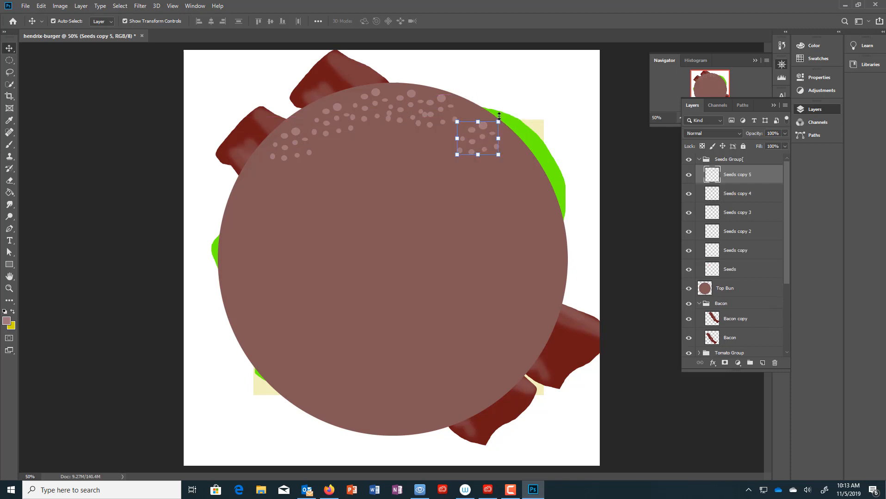
pyautogui.click(497, 118)
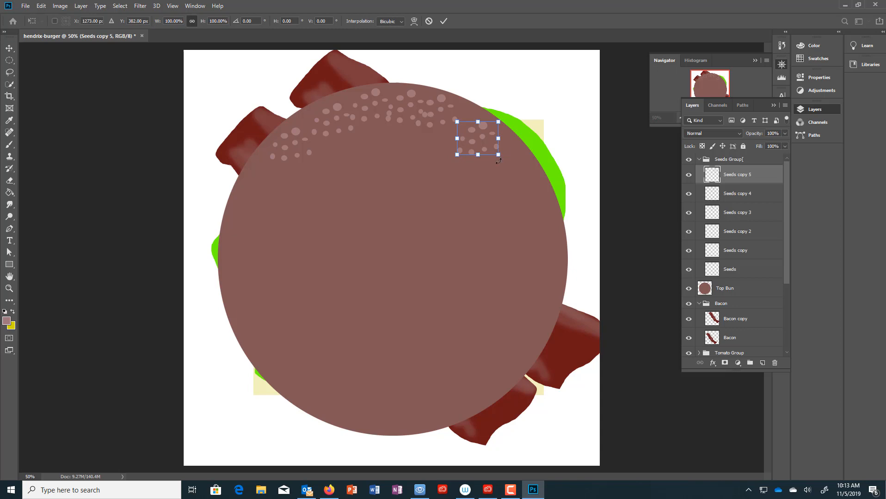
pyautogui.moveTo(499, 161); pyautogui.dragTo(472, 169)
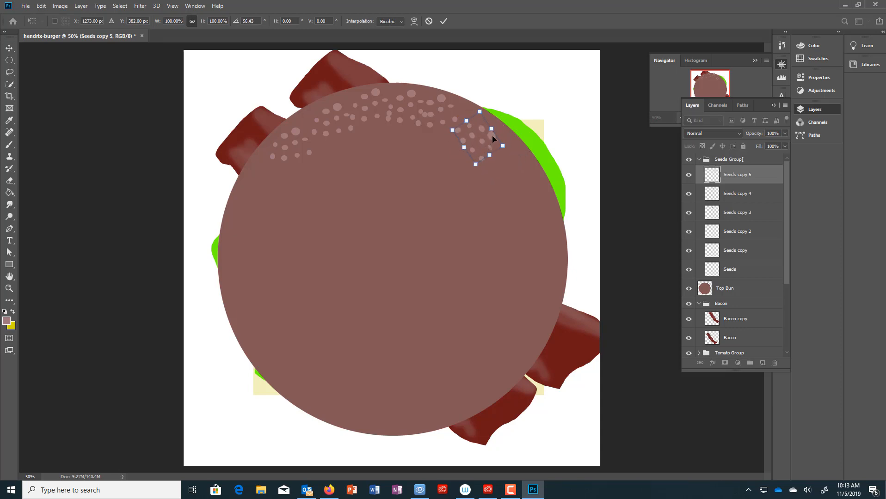
pyautogui.moveTo(492, 135); pyautogui.dragTo(496, 130)
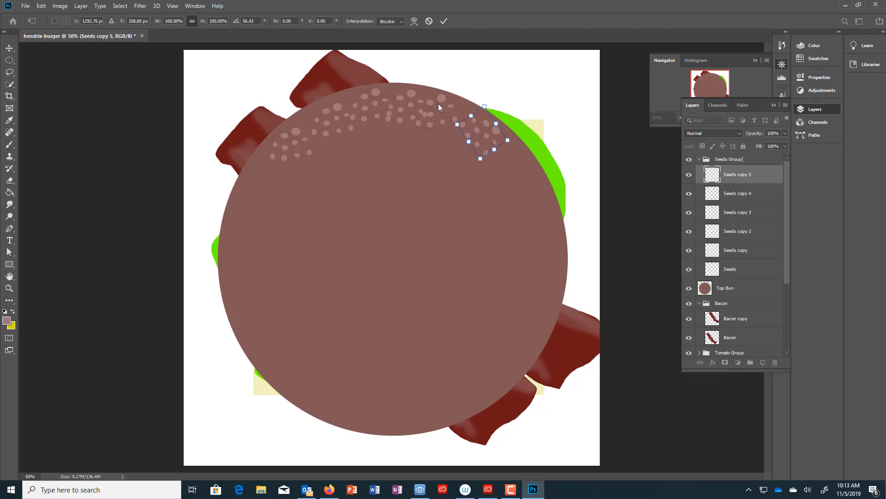
pyautogui.press('Return')
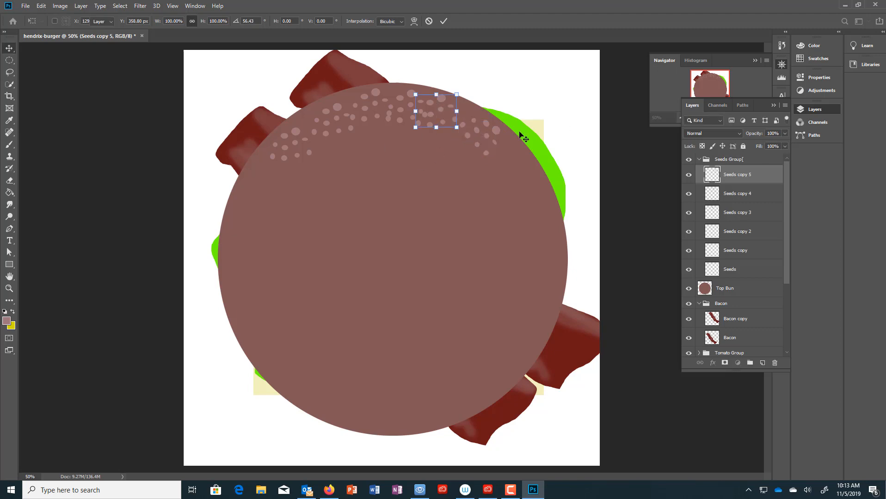
# - Move the Seeds copy 4 patch down-right along the bun's edge
pyautogui.click(432, 106)
pyautogui.moveTo(445, 97); pyautogui.dragTo(447, 97)
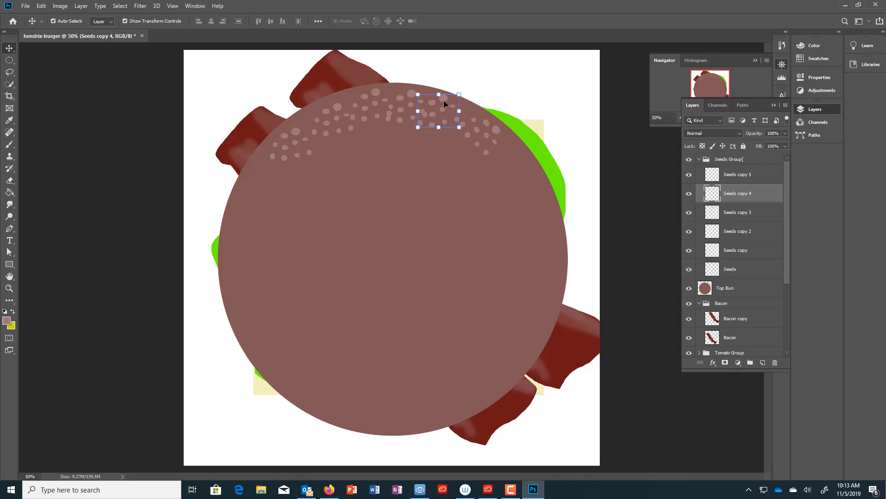
pyautogui.moveTo(444, 104); pyautogui.dragTo(515, 151)
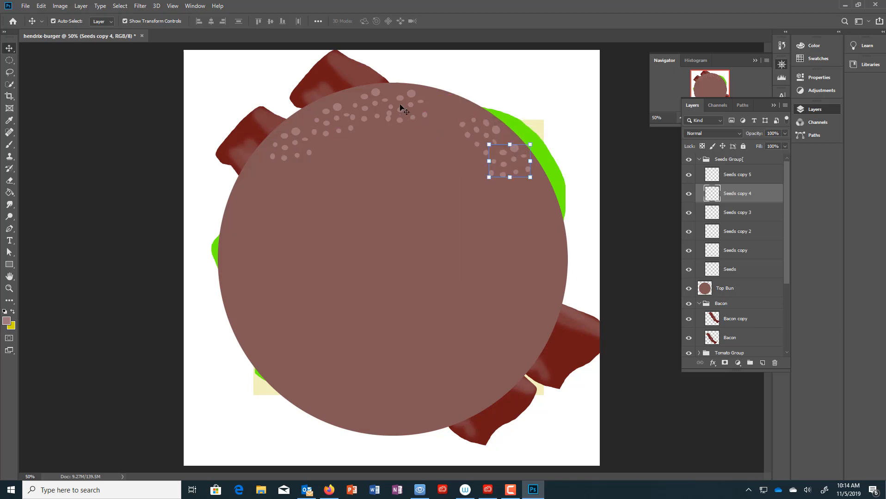
# - Reposition the Seeds copy 3, Seeds copy 2 and Seeds copy clusters along the bun's top arc
pyautogui.click(735, 213)
pyautogui.moveTo(415, 97); pyautogui.dragTo(449, 105)
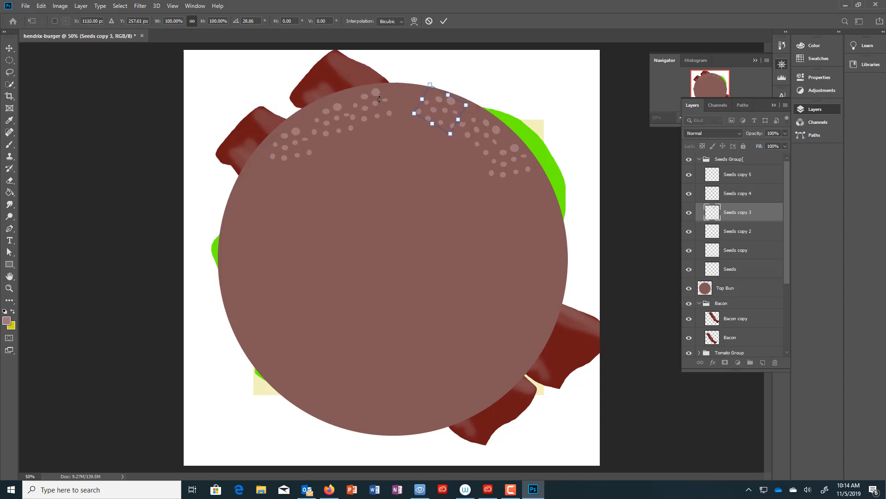
pyautogui.click(746, 232)
pyautogui.moveTo(381, 93); pyautogui.dragTo(403, 91)
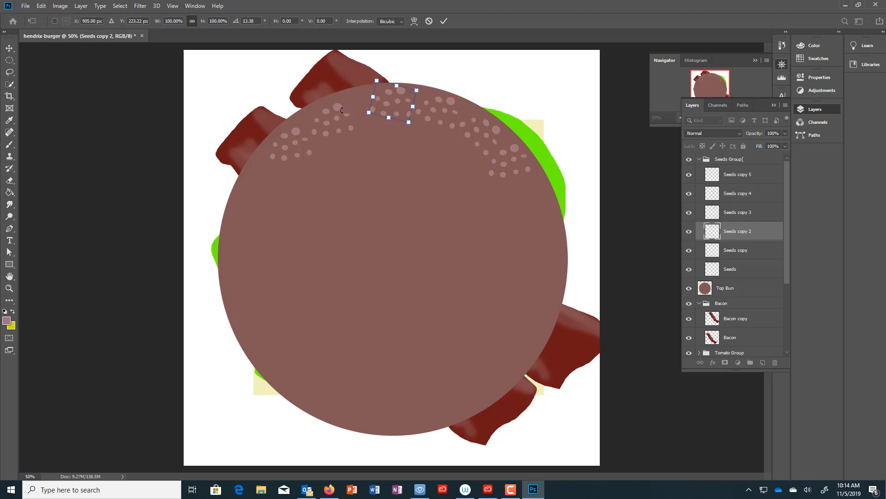
pyautogui.press('Return')
pyautogui.click(346, 110)
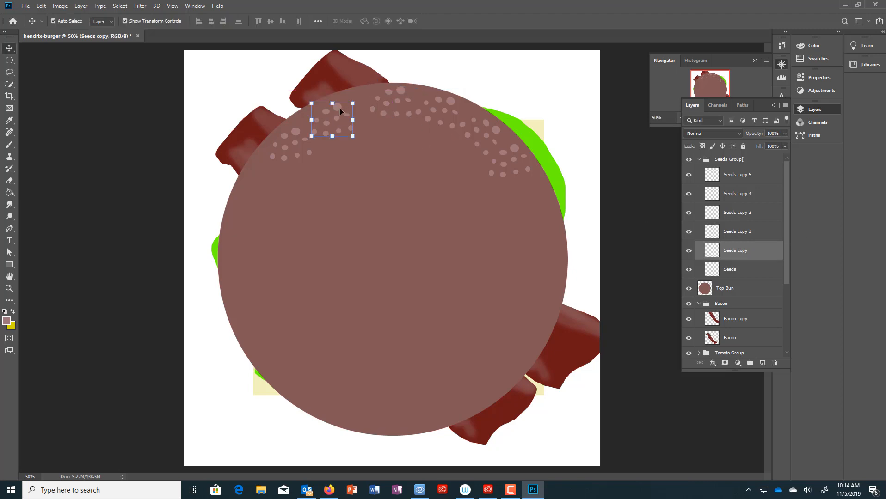
pyautogui.moveTo(340, 110); pyautogui.dragTo(350, 99)
pyautogui.moveTo(354, 96)
pyautogui.mouseDown()
pyautogui.moveTo(372, 91)
pyautogui.moveTo(351, 97)
pyautogui.mouseUp()
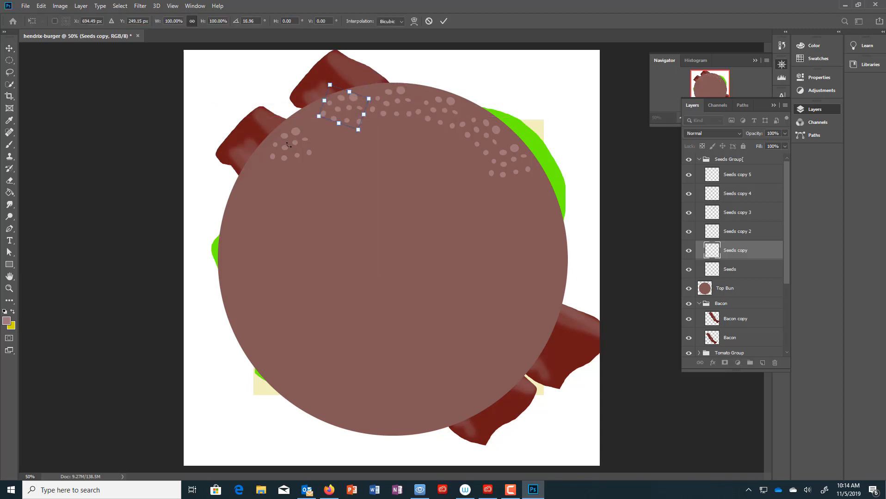
# - Try rotating the original Seeds patch, then cancel to keep it unrotated
pyautogui.click(730, 268)
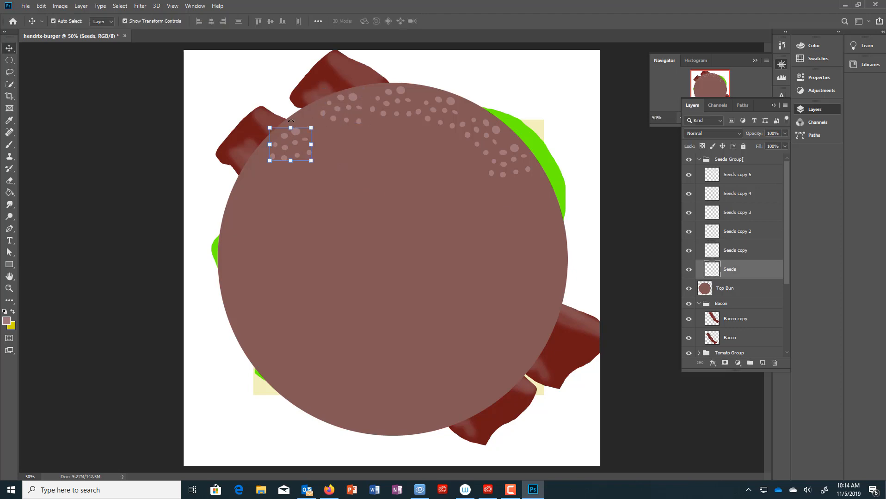
pyautogui.moveTo(290, 120); pyautogui.dragTo(315, 125)
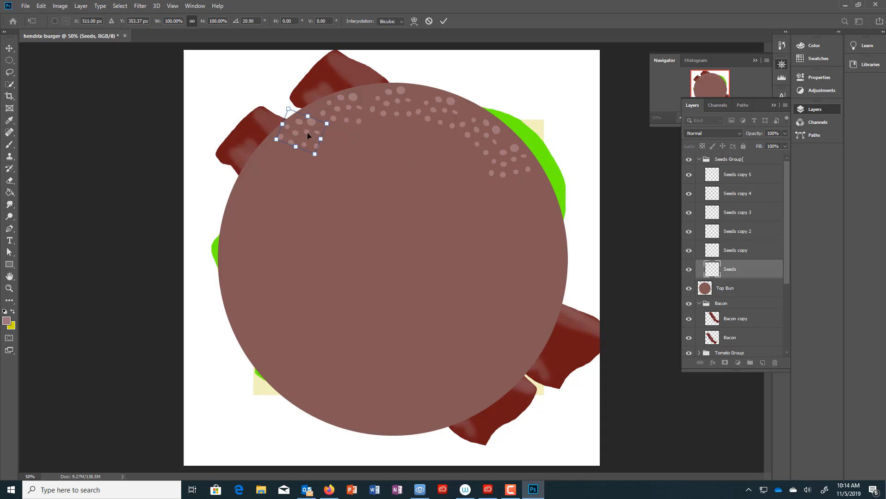
pyautogui.moveTo(306, 132); pyautogui.dragTo(351, 140)
pyautogui.press('Escape')
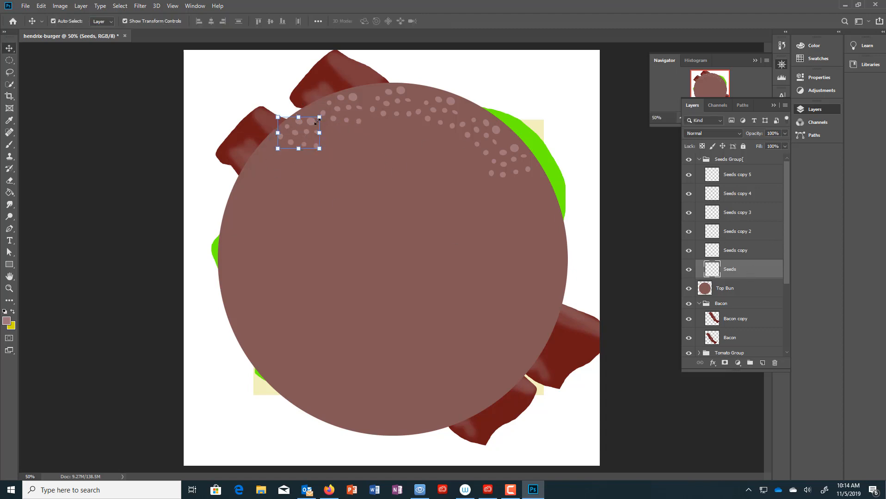
# - Alt-drag more seed copies down the bun's upper-right side, then select Seeds copy 3 through Seeds
pyautogui.moveTo(308, 123); pyautogui.dragTo(497, 195)
pyautogui.moveTo(497, 195); pyautogui.dragTo(530, 189)
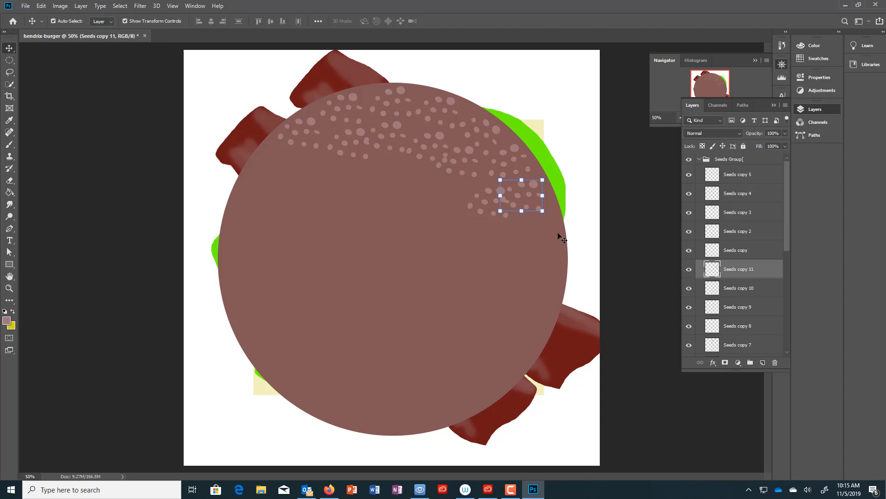
pyautogui.moveTo(559, 234)
pyautogui.mouseDown()
pyautogui.moveTo(449, 206)
pyautogui.moveTo(577, 224)
pyautogui.moveTo(561, 226)
pyautogui.mouseUp()
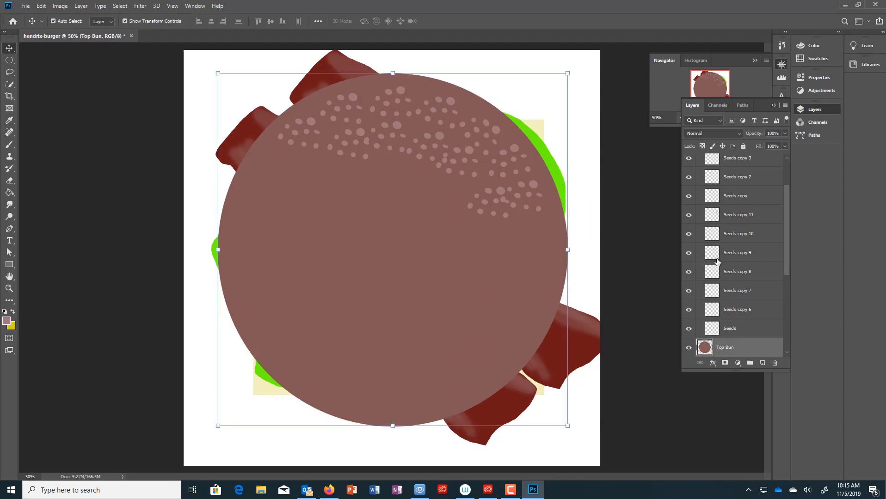
pyautogui.click(751, 167)
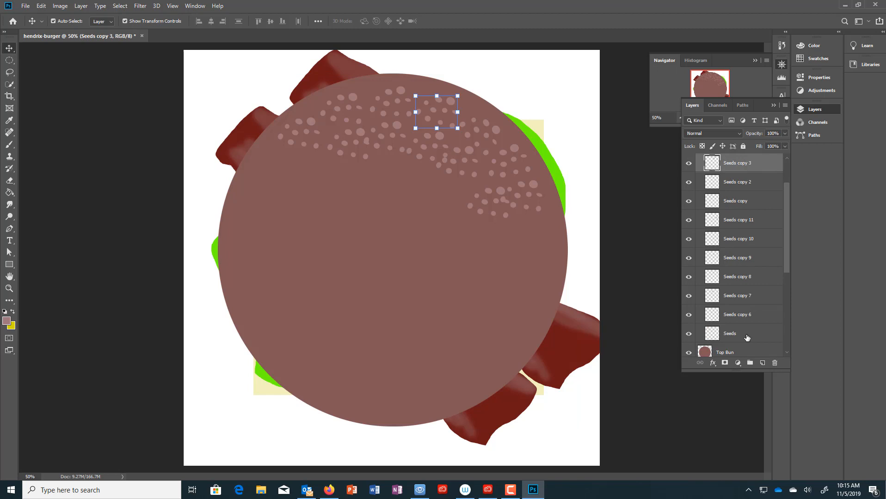
pyautogui.keyDown('shift'); pyautogui.click(747, 337); pyautogui.keyUp('shift')
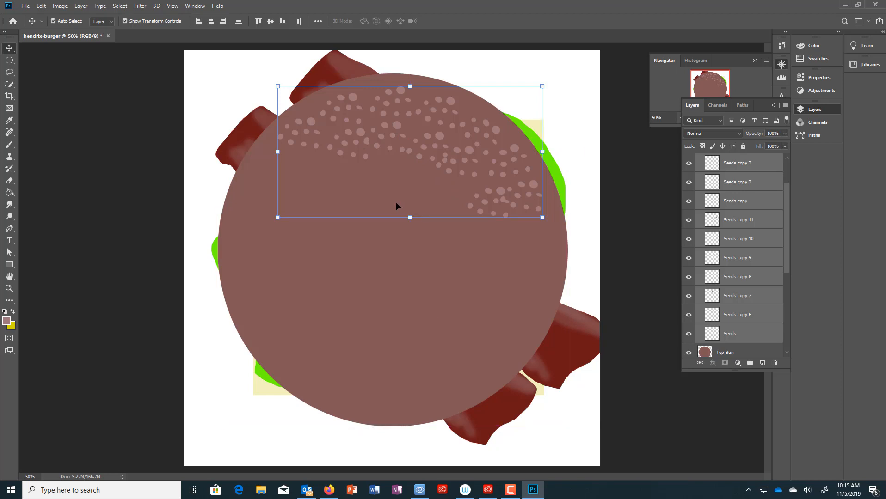
# - Duplicate the selected seeds into a second band across the bun's middle
pyautogui.keyDown('alt'); pyautogui.moveTo(397, 206); pyautogui.dragTo(378, 312); pyautogui.keyUp('alt')
pyautogui.moveTo(418, 238); pyautogui.dragTo(446, 255)
pyautogui.click(451, 259)
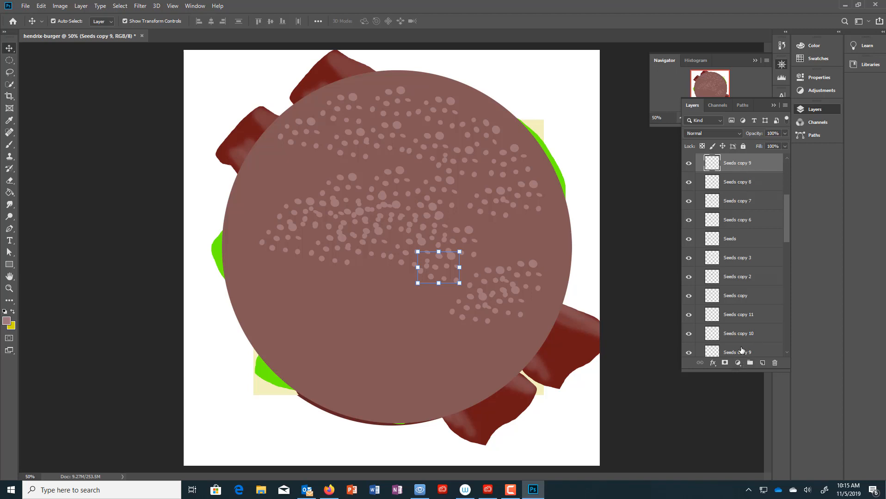
pyautogui.keyDown('shift'); pyautogui.click(741, 347); pyautogui.keyUp('shift')
# - Gather Seeds through Seeds copy 11 inside Seeds Group and select them all
pyautogui.moveTo(421, 226)
pyautogui.mouseDown()
pyautogui.moveTo(425, 270)
pyautogui.moveTo(418, 229)
pyautogui.mouseUp()
pyautogui.click(419, 247)
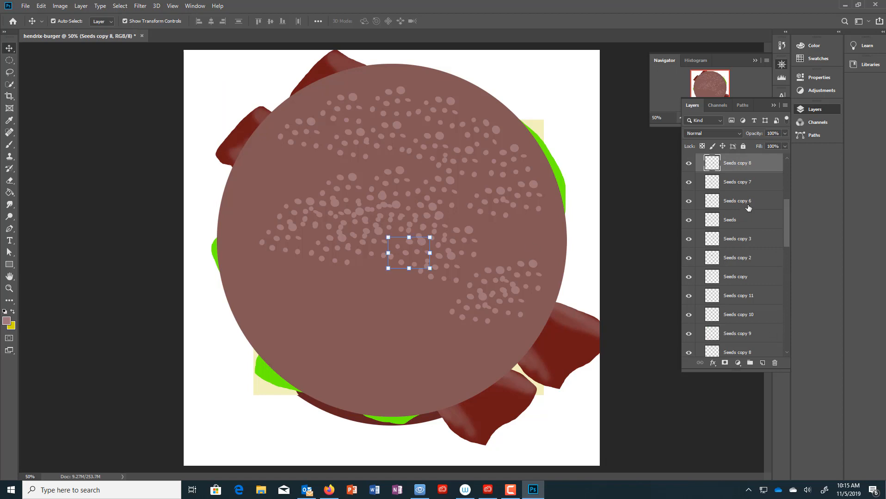
pyautogui.moveTo(788, 219); pyautogui.dragTo(779, 162)
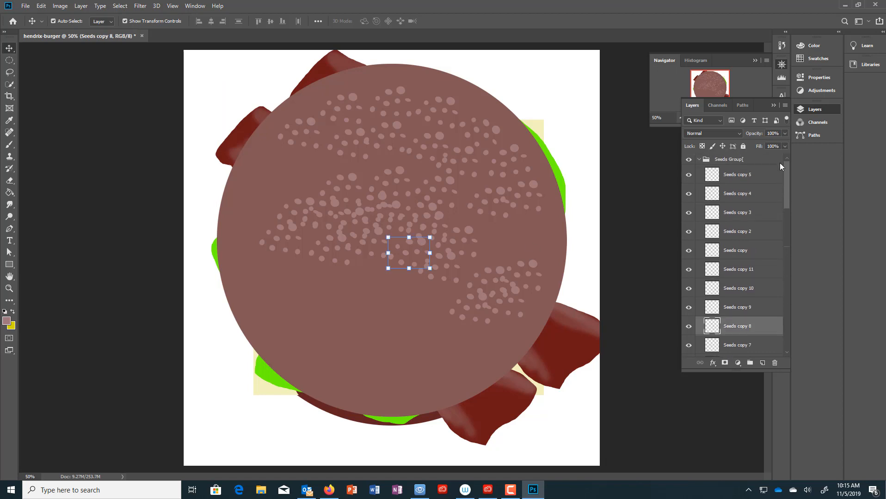
pyautogui.click(727, 178)
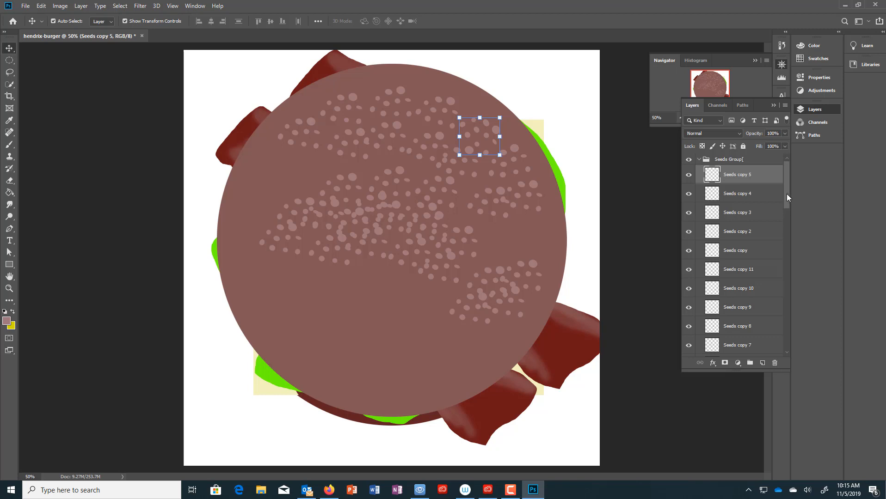
pyautogui.moveTo(787, 195); pyautogui.dragTo(791, 320)
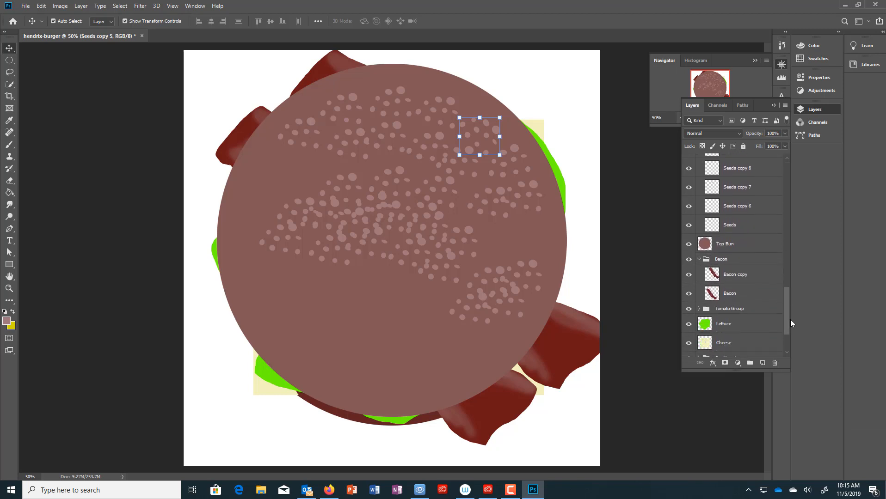
pyautogui.keyDown('shift'); pyautogui.click(729, 227); pyautogui.keyUp('shift')
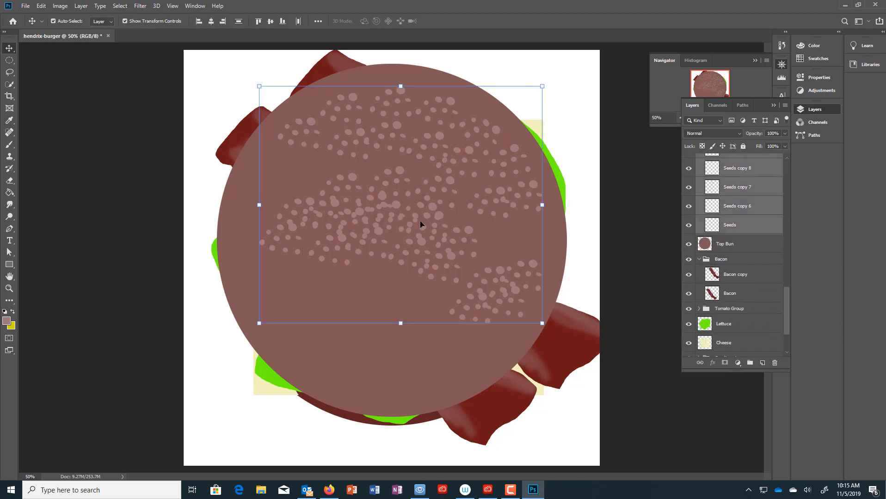
# - Copy and paste the selected seed layers, moving the copies down over the lower bun
pyautogui.moveTo(411, 226)
pyautogui.mouseDown()
pyautogui.moveTo(433, 244)
pyautogui.moveTo(428, 282)
pyautogui.moveTo(411, 213)
pyautogui.mouseUp()
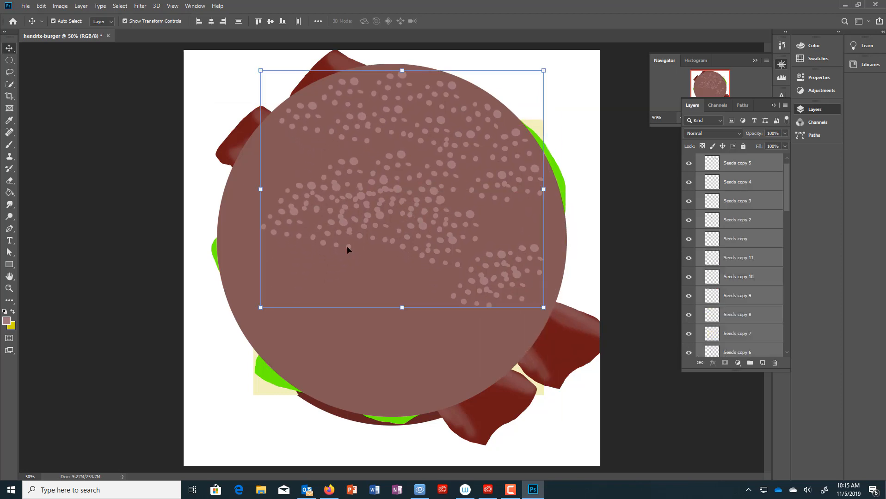
pyautogui.hotkey('ctrl', 'c')
pyautogui.hotkey('ctrl', 'v')
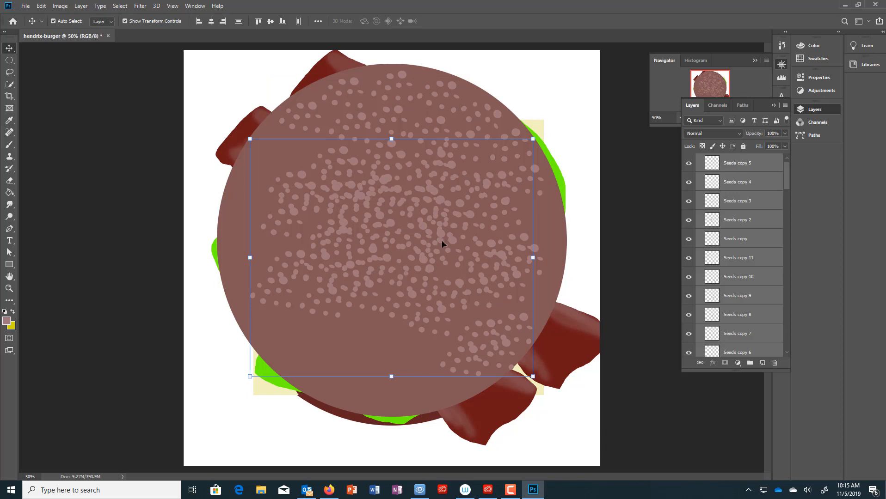
pyautogui.moveTo(442, 245); pyautogui.dragTo(370, 317)
# - Move several seed clusters, including Seeds copy and copy 7, up-left into bare gaps
pyautogui.moveTo(391, 226); pyautogui.dragTo(281, 141)
pyautogui.moveTo(341, 194); pyautogui.dragTo(312, 135)
pyautogui.moveTo(376, 217); pyautogui.dragTo(265, 173)
pyautogui.moveTo(336, 232); pyautogui.dragTo(255, 207)
pyautogui.moveTo(368, 196); pyautogui.dragTo(375, 233)
# - Spread Seeds copy 9, 8, 4, 11 and 7 over bare spots toward the right and lower bun
pyautogui.moveTo(445, 317); pyautogui.dragTo(482, 292)
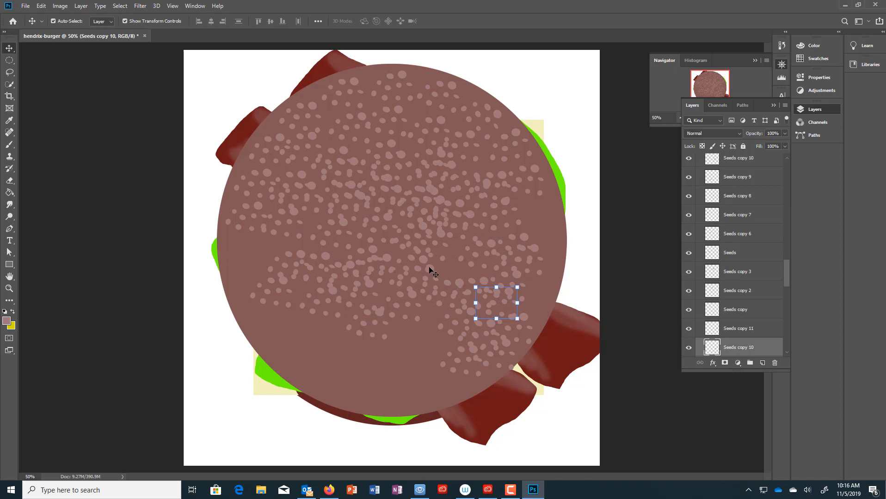
pyautogui.moveTo(429, 268); pyautogui.dragTo(461, 239)
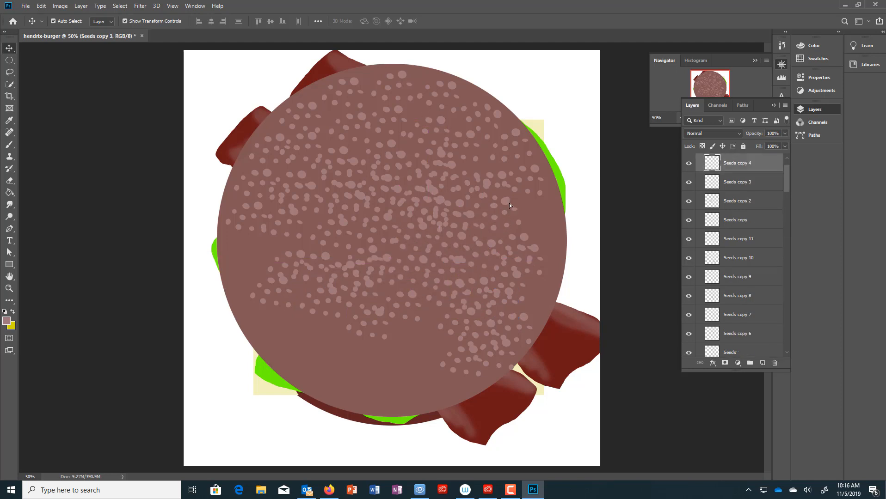
pyautogui.moveTo(509, 205); pyautogui.dragTo(514, 224)
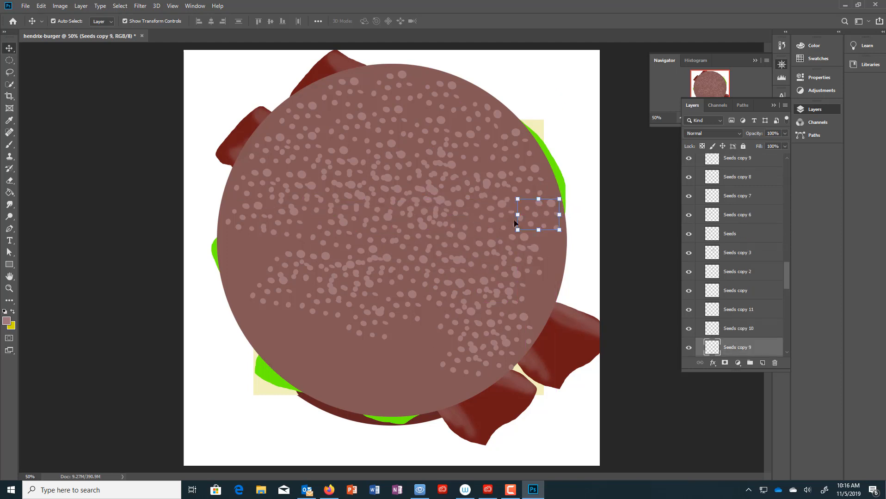
pyautogui.moveTo(423, 231); pyautogui.dragTo(544, 281)
pyautogui.moveTo(539, 250); pyautogui.dragTo(553, 241)
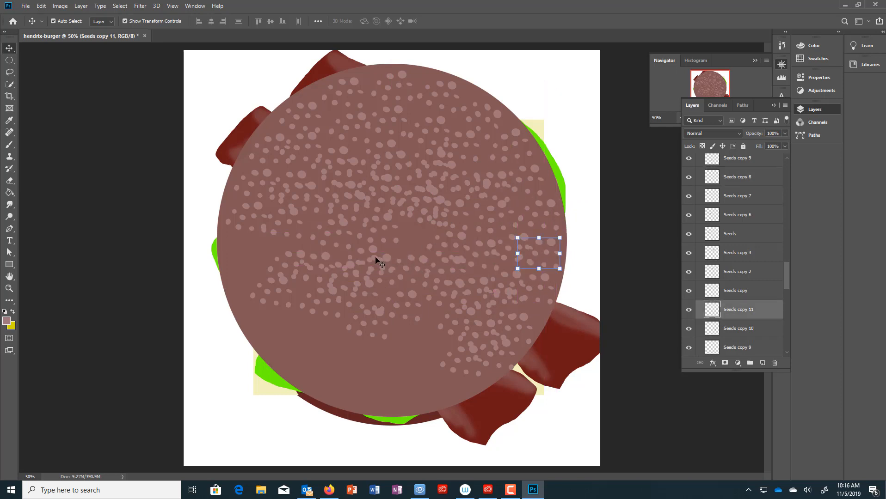
pyautogui.moveTo(376, 259); pyautogui.dragTo(414, 227)
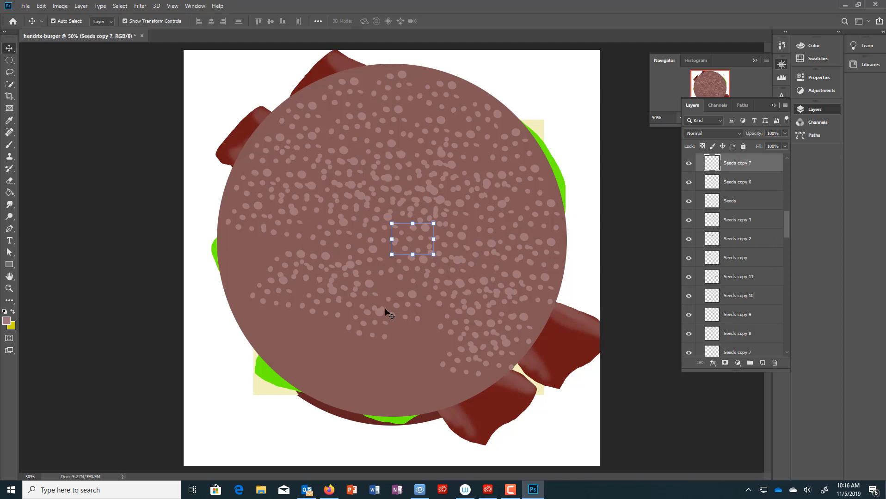
pyautogui.moveTo(368, 286); pyautogui.dragTo(334, 338)
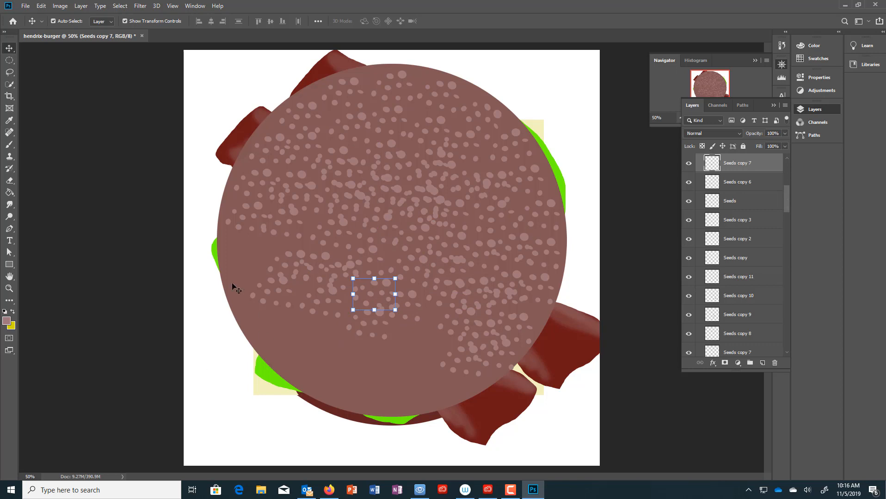
# - Transform the selected seed clusters over to the bun's left side
pyautogui.keyDown('shift'); pyautogui.click(309, 256); pyautogui.keyUp('shift')
pyautogui.hotkey('ctrl', 't')
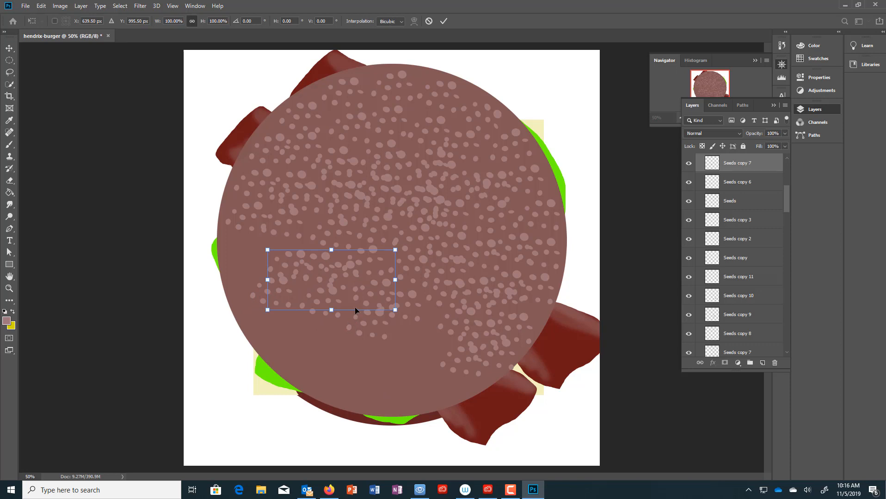
pyautogui.moveTo(355, 293); pyautogui.dragTo(326, 281)
pyautogui.press('Return')
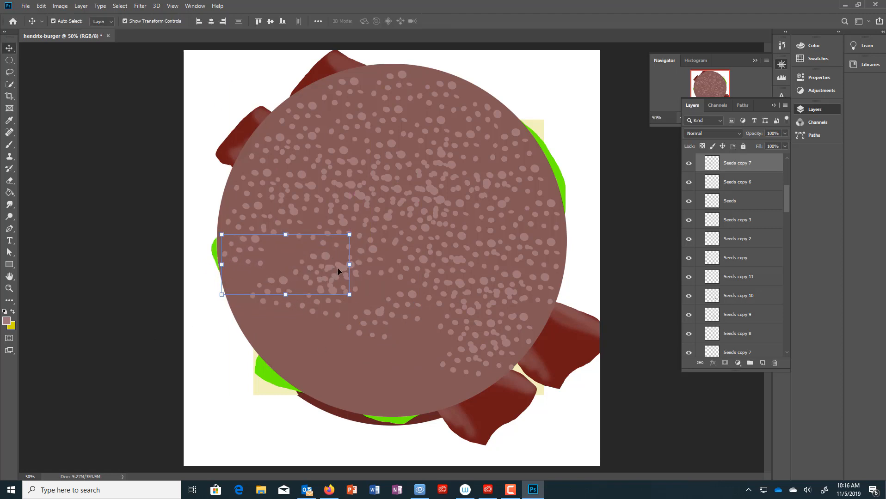
# - Fill remaining gaps by moving the Seeds copy 6, Seeds copy and Seeds copy 9 clusters
pyautogui.click(343, 272)
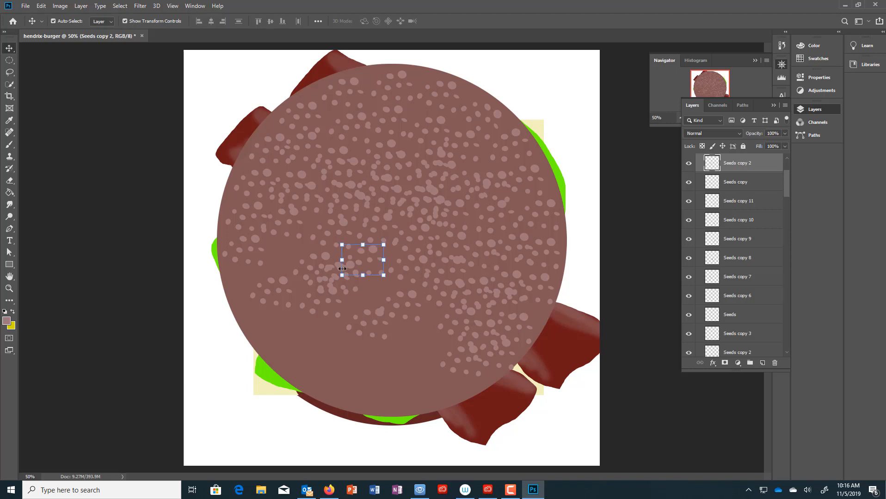
pyautogui.moveTo(350, 268); pyautogui.dragTo(383, 282)
pyautogui.moveTo(329, 259)
pyautogui.mouseDown()
pyautogui.moveTo(297, 247)
pyautogui.moveTo(334, 257)
pyautogui.mouseUp()
pyautogui.click(342, 271)
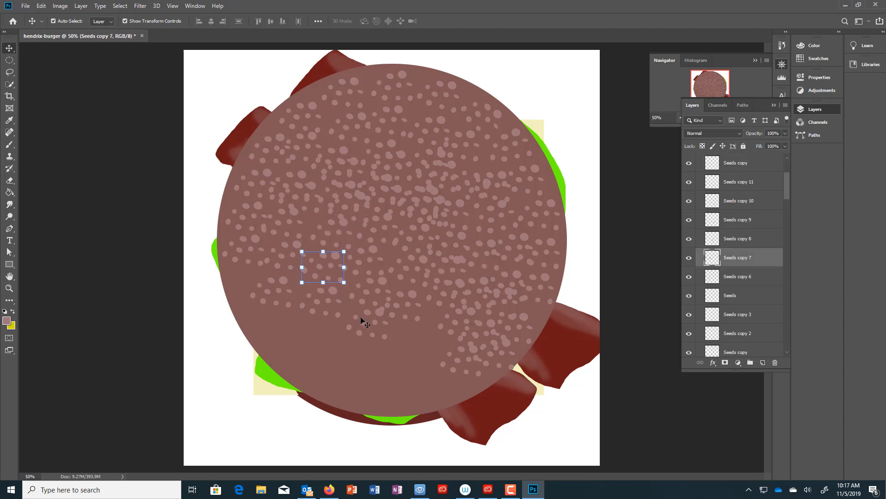
pyautogui.moveTo(386, 316); pyautogui.dragTo(429, 321)
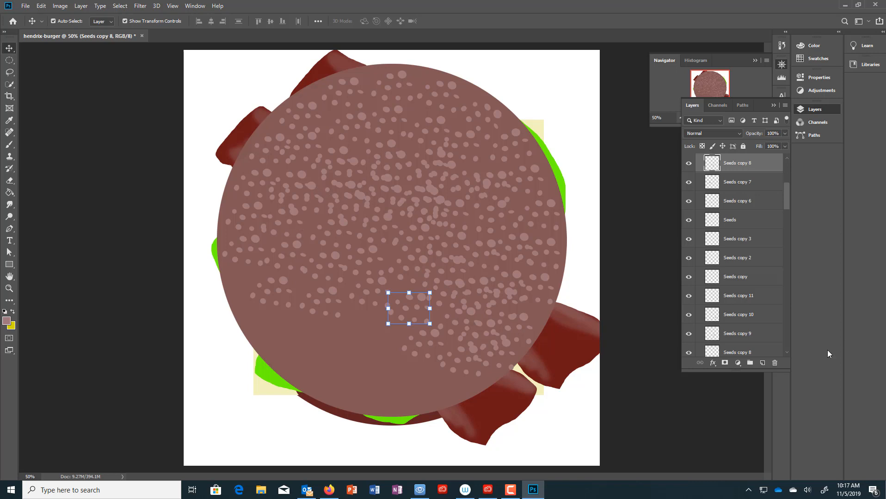
# - Duplicate Seeds copy and Seeds copy 11 slightly up-right, then nudge Seeds copy 6
pyautogui.click(747, 280)
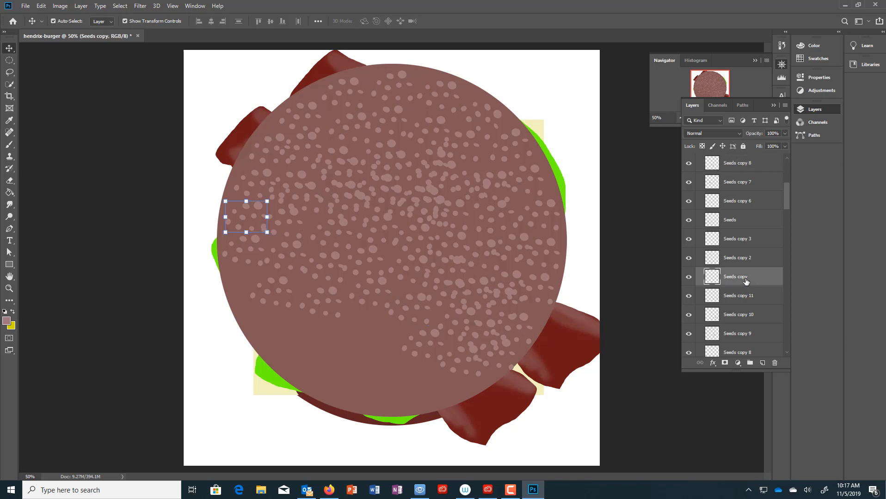
pyautogui.keyDown('shift'); pyautogui.click(746, 294); pyautogui.keyUp('shift')
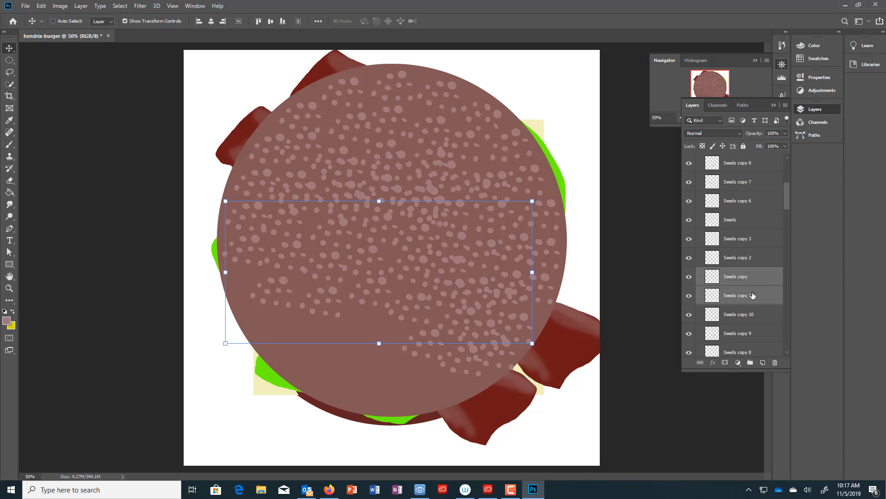
pyautogui.moveTo(460, 305); pyautogui.dragTo(472, 289)
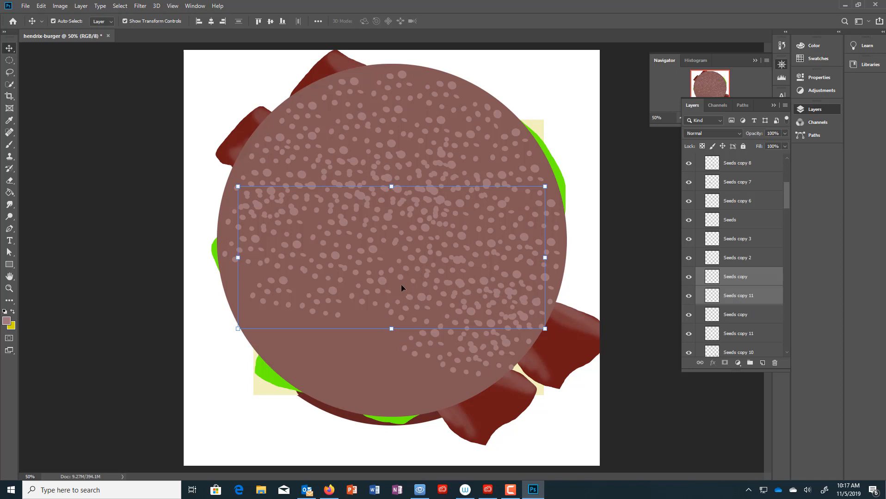
pyautogui.moveTo(384, 284); pyautogui.dragTo(374, 257)
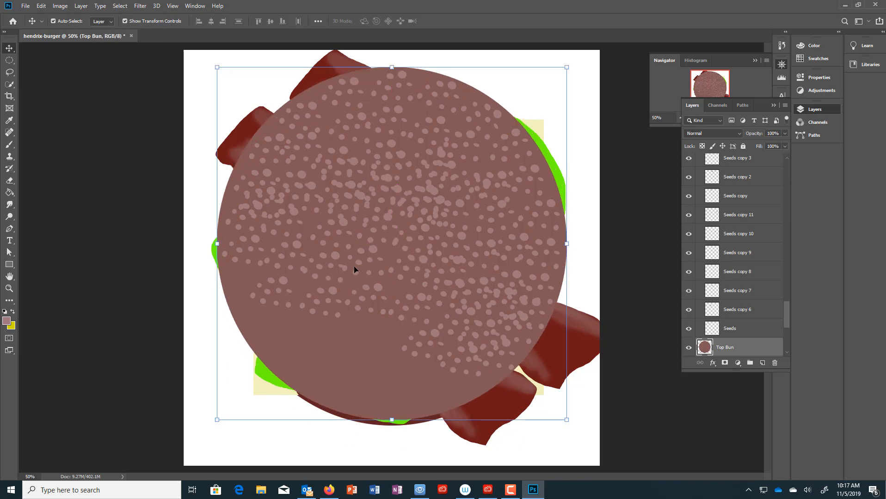
# - Shrink the Seeds copy 3 patch slightly and tilt it to about -1.19°
pyautogui.click(749, 291)
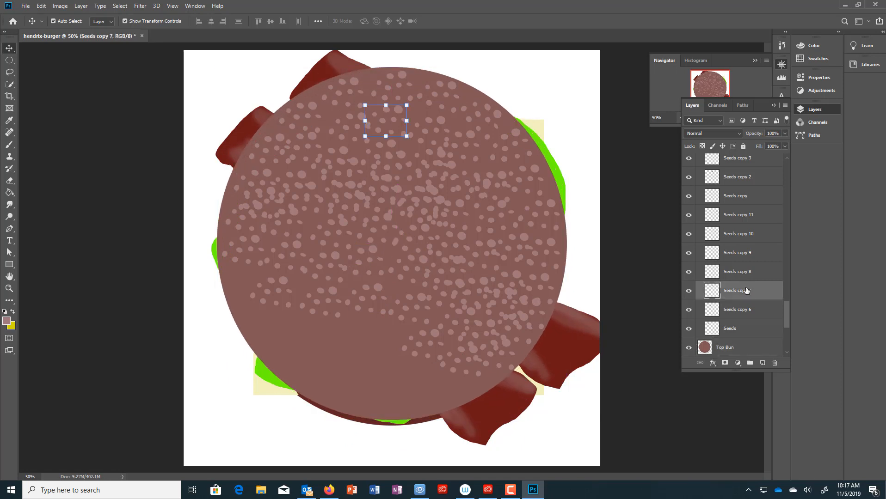
pyautogui.click(726, 253)
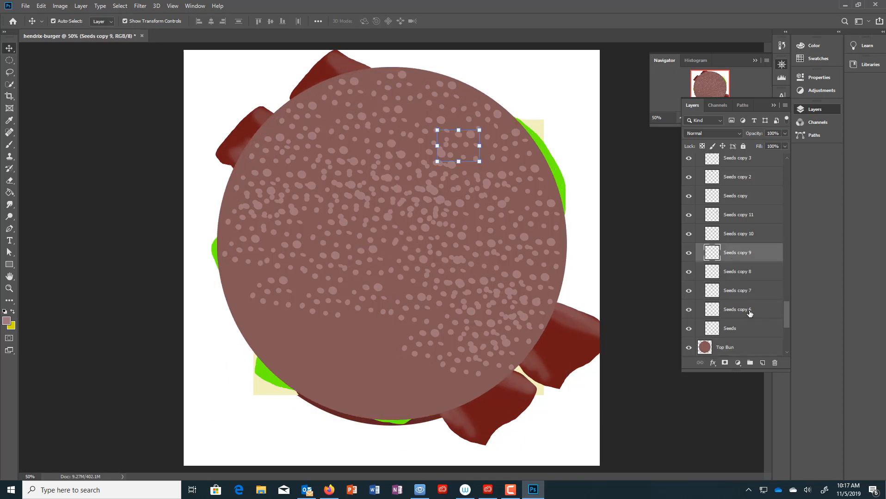
pyautogui.click(747, 310)
pyautogui.click(445, 269)
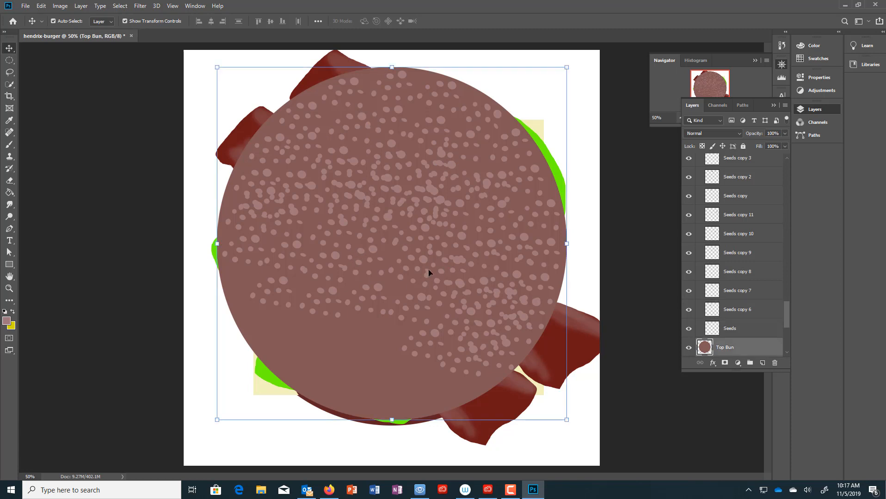
pyautogui.click(427, 271)
pyautogui.moveTo(429, 284)
pyautogui.mouseDown()
pyautogui.moveTo(418, 279)
pyautogui.moveTo(430, 286)
pyautogui.mouseUp()
pyautogui.moveTo(411, 248)
pyautogui.mouseDown()
pyautogui.moveTo(432, 244)
pyautogui.moveTo(410, 248)
pyautogui.mouseUp()
pyautogui.click(756, 267)
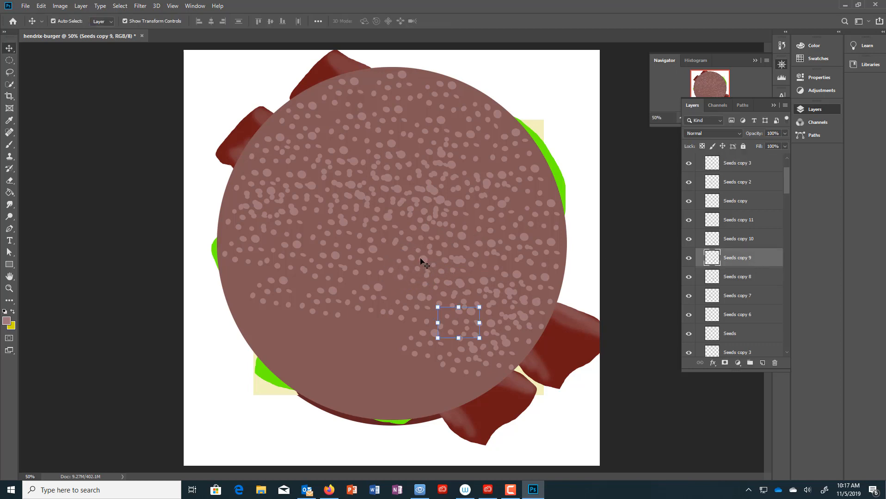
# - Step through every seed layer in Seeds Group to check where each patch sits
pyautogui.click(743, 277)
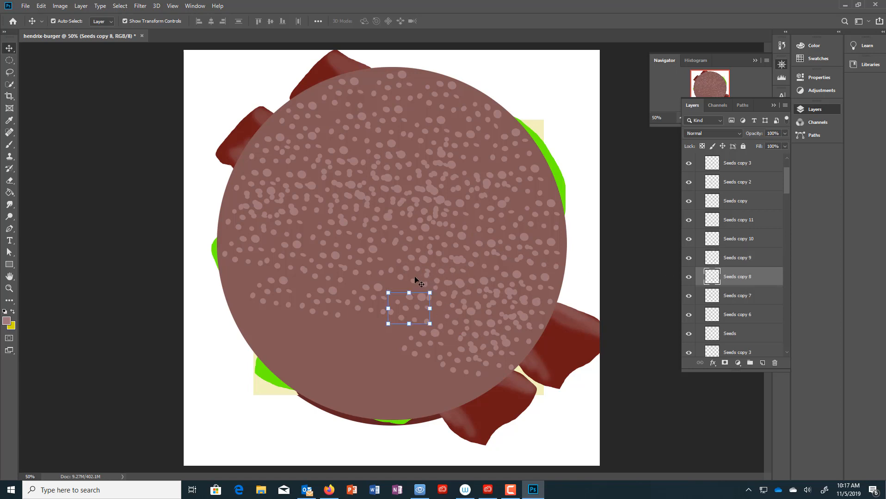
pyautogui.click(748, 301)
pyautogui.click(753, 315)
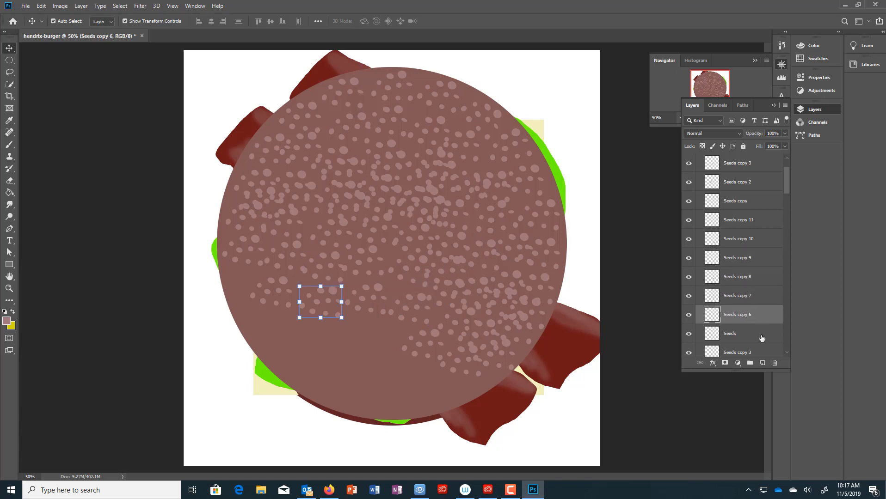
pyautogui.click(762, 338)
pyautogui.click(742, 249)
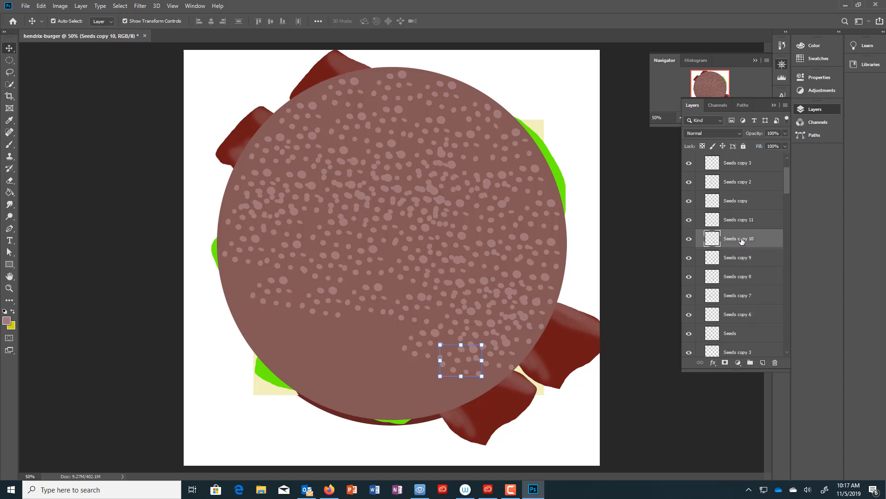
pyautogui.click(738, 221)
pyautogui.click(737, 202)
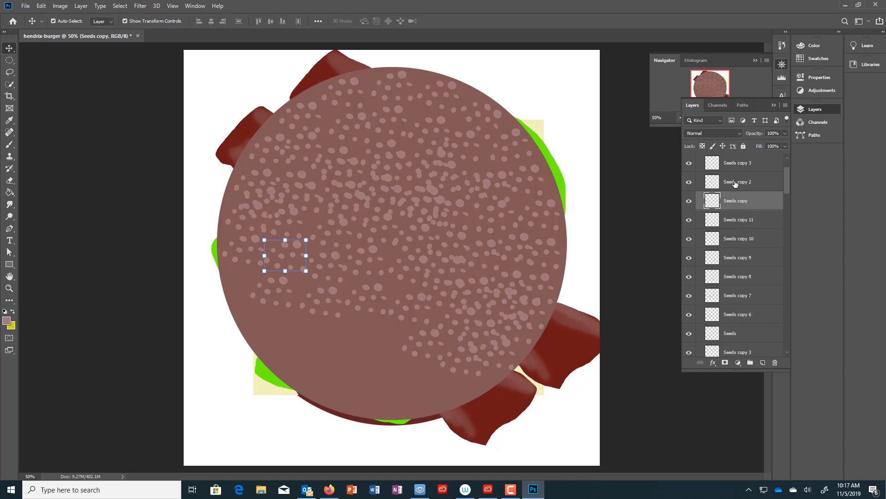
pyautogui.click(735, 183)
pyautogui.click(737, 163)
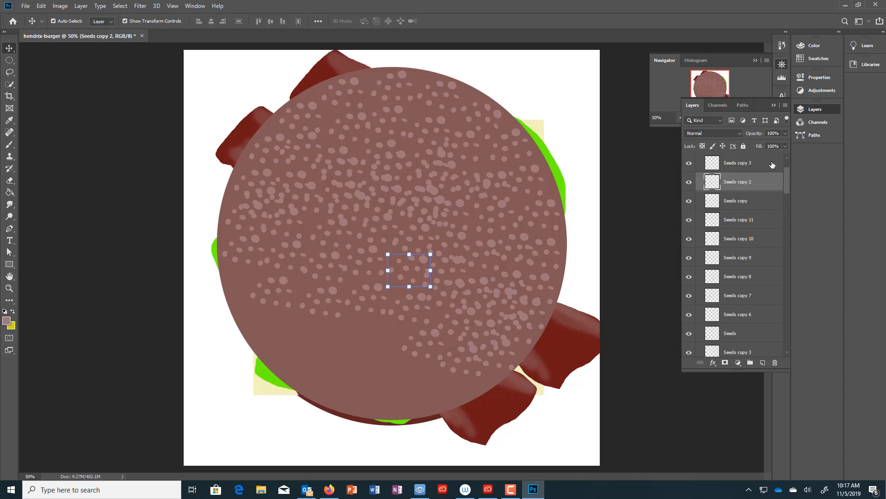
pyautogui.scroll(2, 788, 186)
pyautogui.click(758, 174)
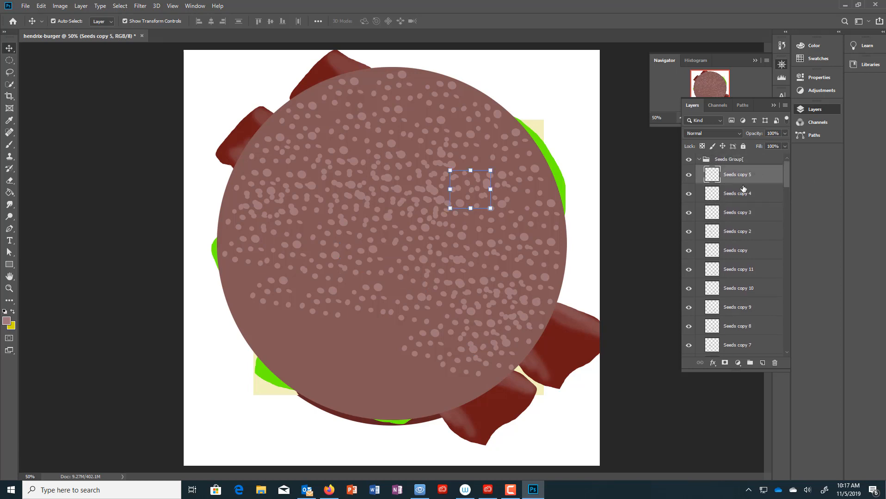
pyautogui.click(740, 193)
pyautogui.click(744, 212)
pyautogui.click(749, 233)
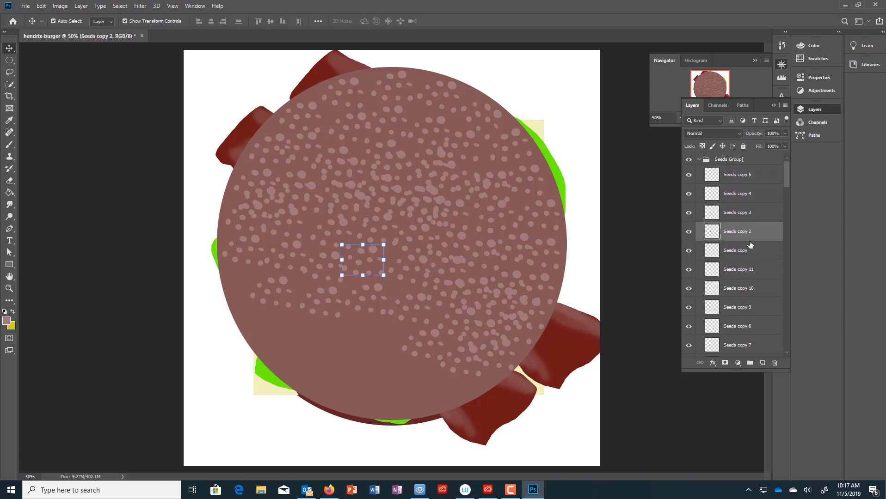
pyautogui.click(749, 253)
pyautogui.click(749, 270)
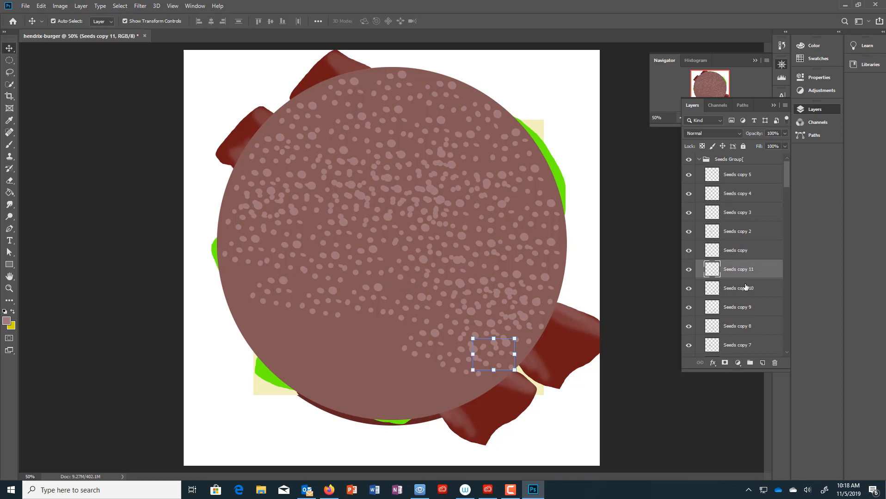
pyautogui.click(748, 290)
pyautogui.click(749, 314)
pyautogui.click(750, 328)
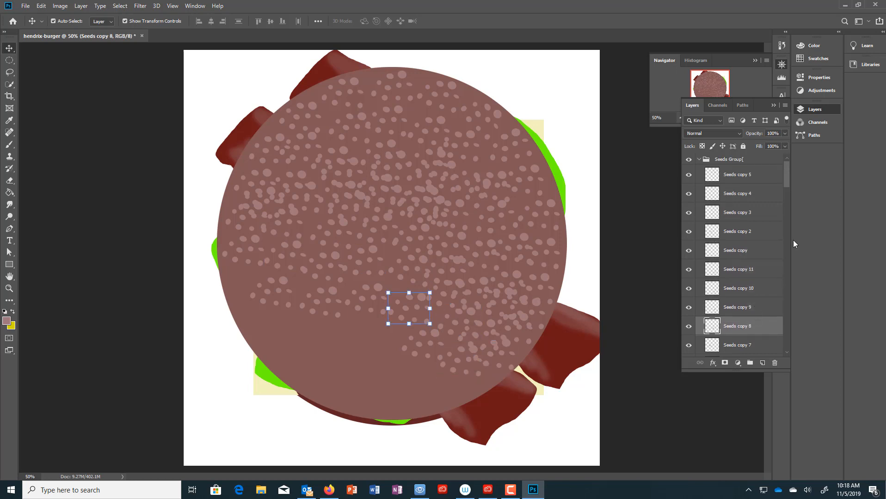
pyautogui.moveTo(783, 177); pyautogui.dragTo(786, 198)
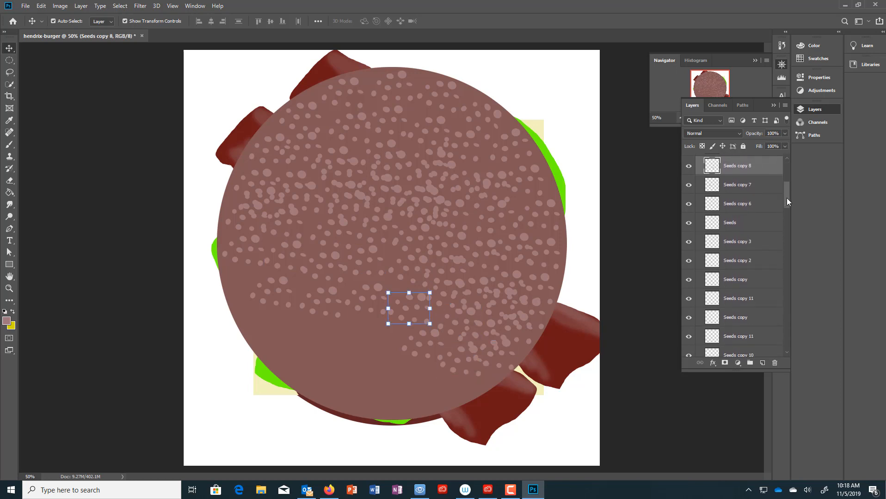
pyautogui.click(746, 185)
pyautogui.click(746, 206)
pyautogui.click(732, 231)
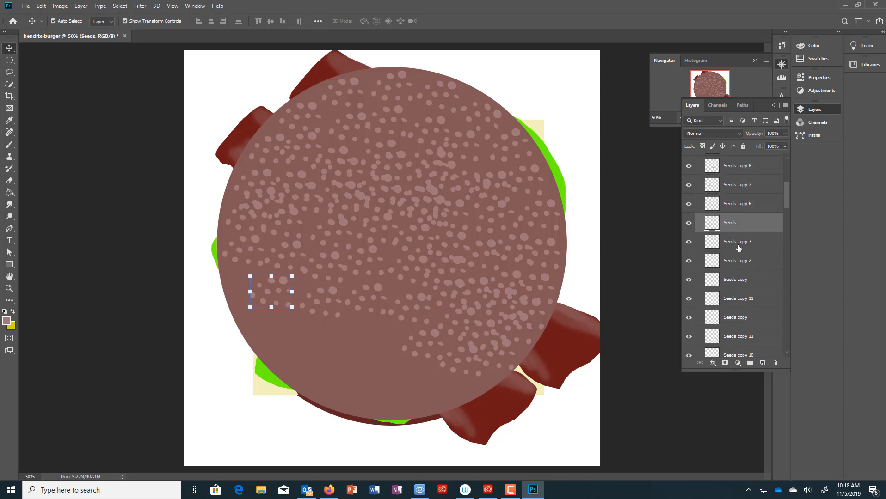
pyautogui.click(740, 246)
pyautogui.click(743, 264)
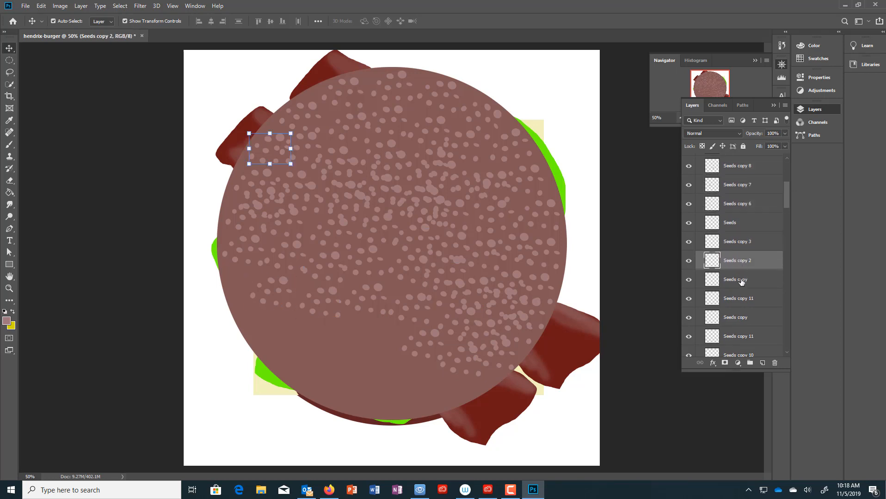
pyautogui.click(742, 282)
pyautogui.click(740, 301)
pyautogui.click(746, 323)
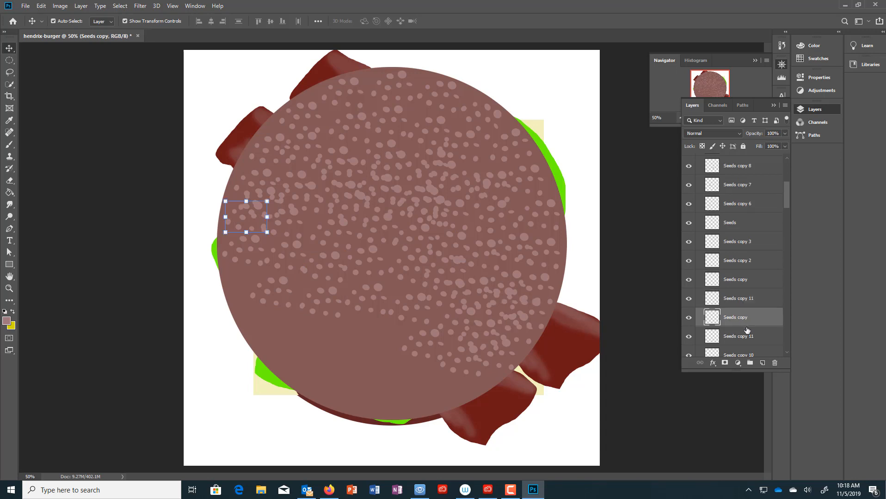
pyautogui.click(745, 336)
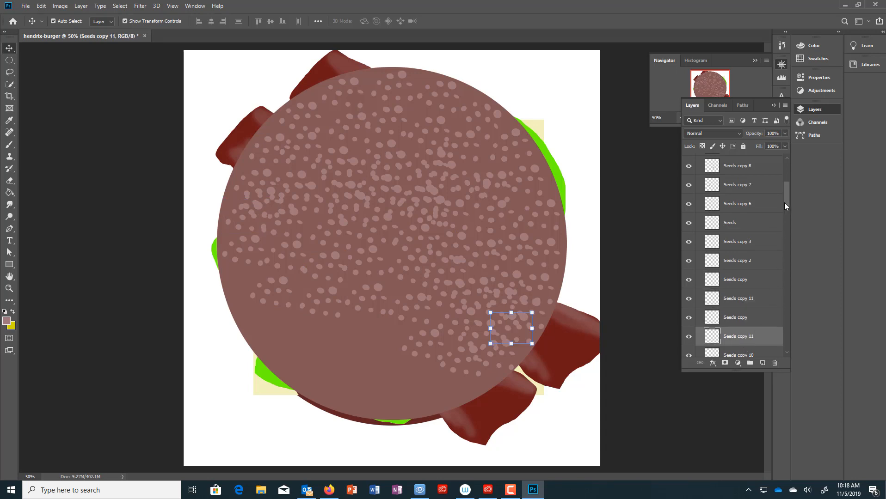
pyautogui.moveTo(784, 203); pyautogui.dragTo(784, 222)
pyautogui.click(757, 191)
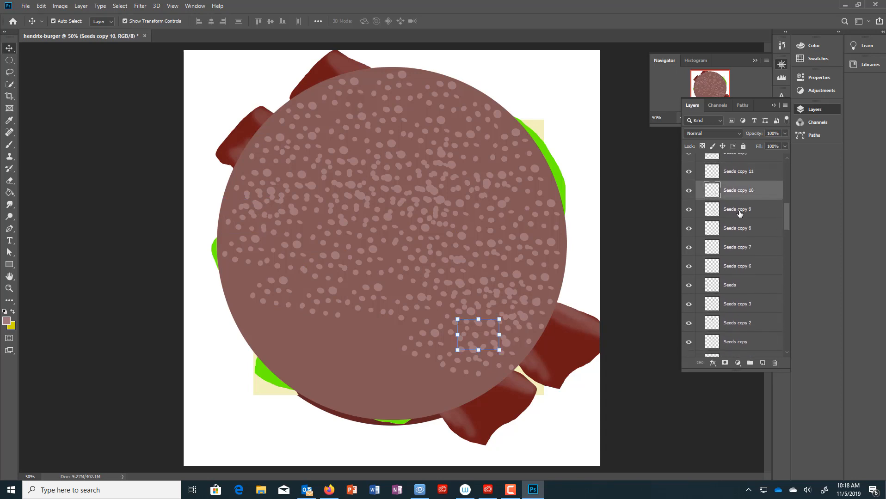
pyautogui.click(740, 211)
pyautogui.click(740, 229)
pyautogui.click(741, 249)
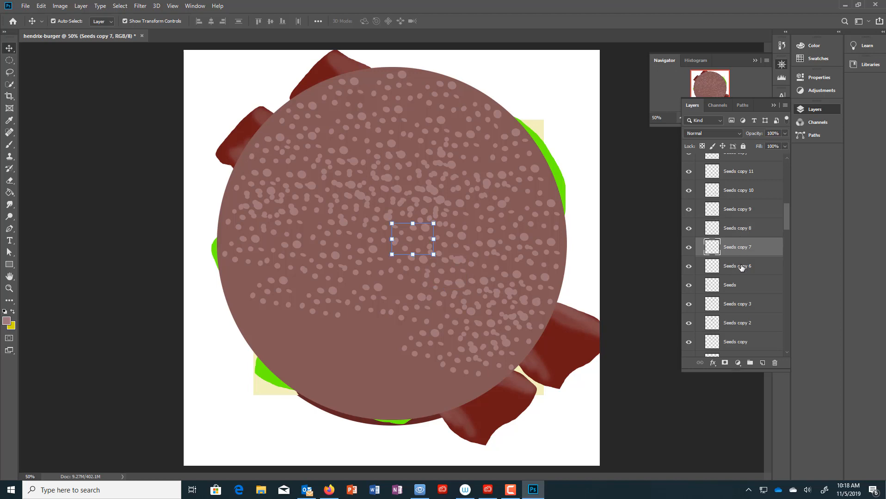
pyautogui.click(741, 268)
pyautogui.click(736, 286)
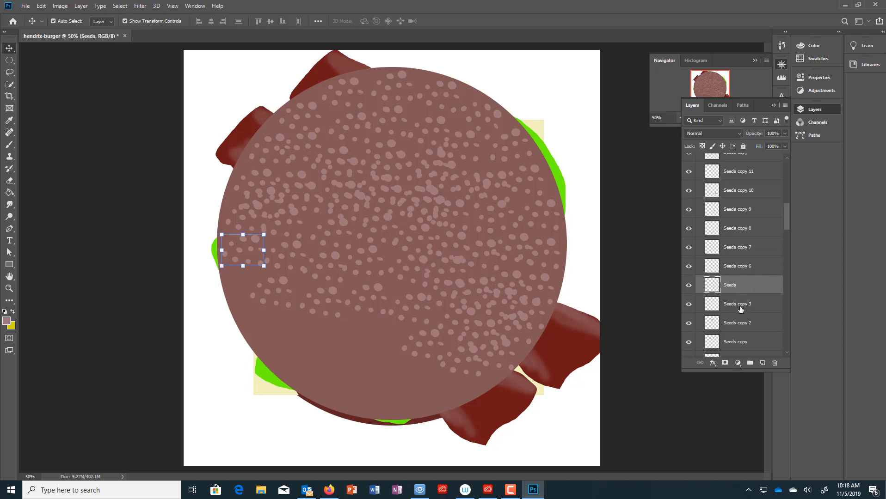
pyautogui.click(740, 306)
pyautogui.click(745, 325)
pyautogui.click(746, 344)
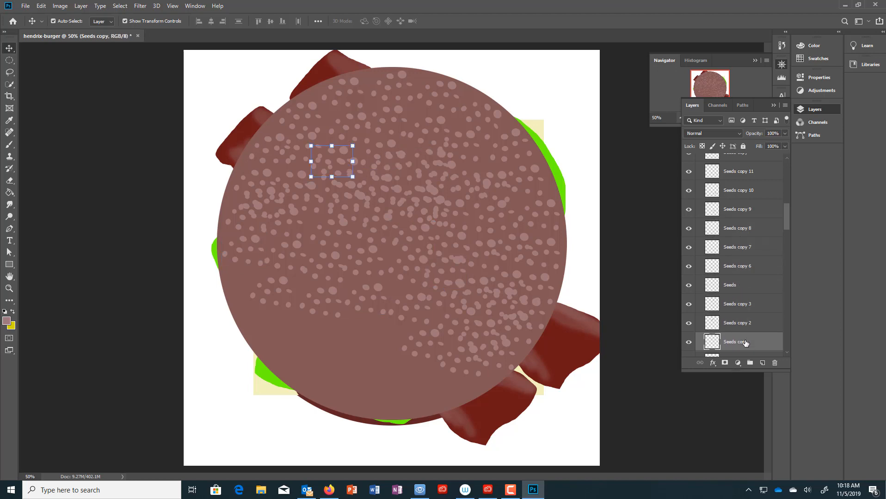
pyautogui.moveTo(788, 229); pyautogui.dragTo(785, 246)
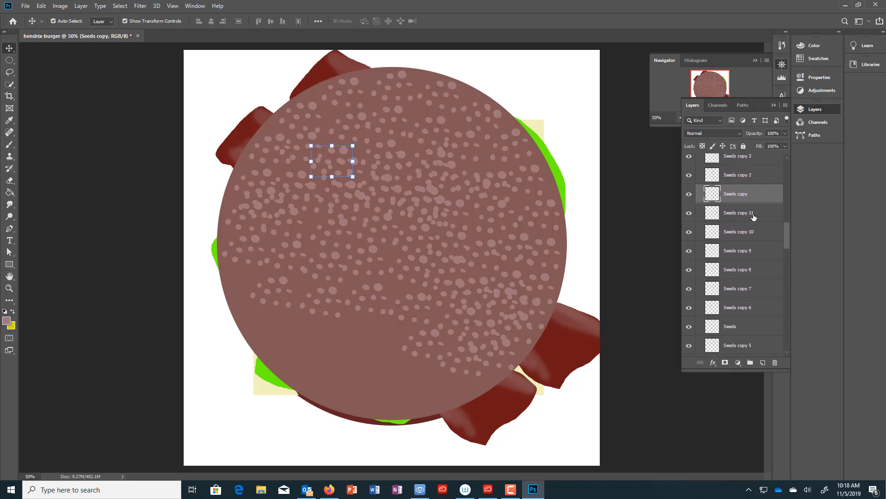
pyautogui.click(751, 213)
pyautogui.click(750, 231)
pyautogui.click(747, 253)
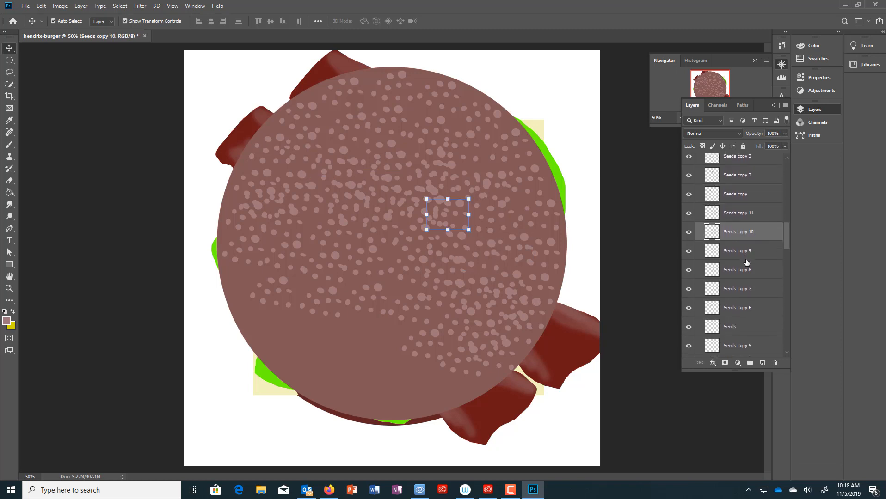
pyautogui.click(746, 270)
pyautogui.click(743, 290)
pyautogui.click(743, 309)
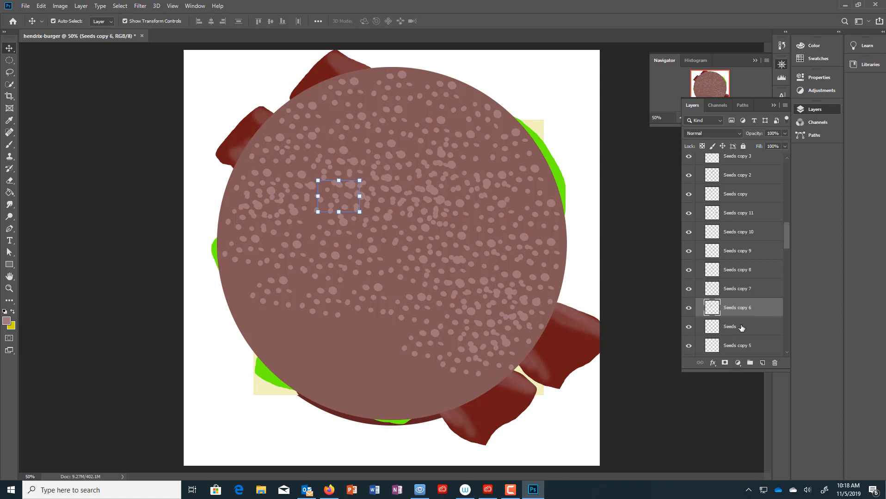
pyautogui.click(738, 330)
pyautogui.click(750, 344)
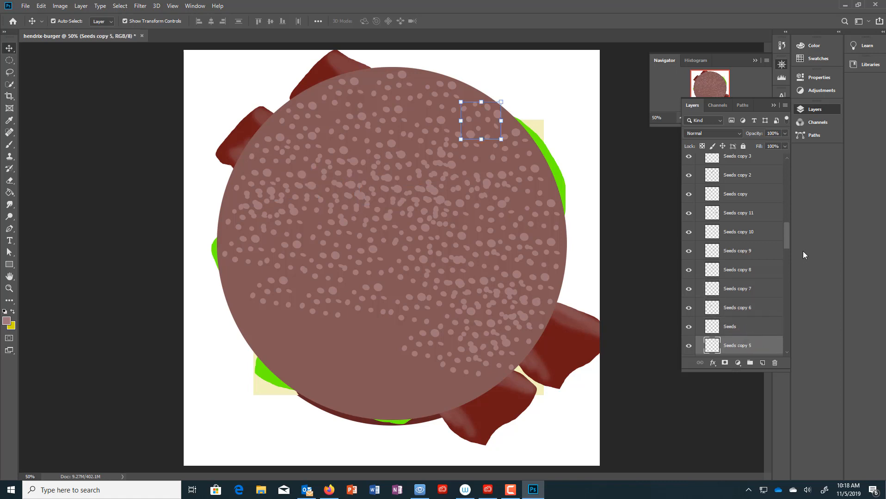
pyautogui.moveTo(787, 238); pyautogui.dragTo(788, 261)
pyautogui.click(756, 201)
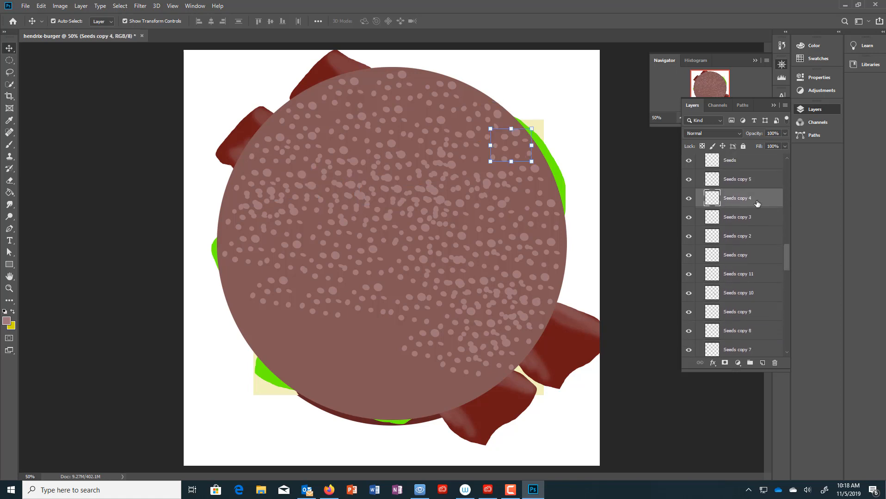
pyautogui.click(745, 219)
pyautogui.click(741, 241)
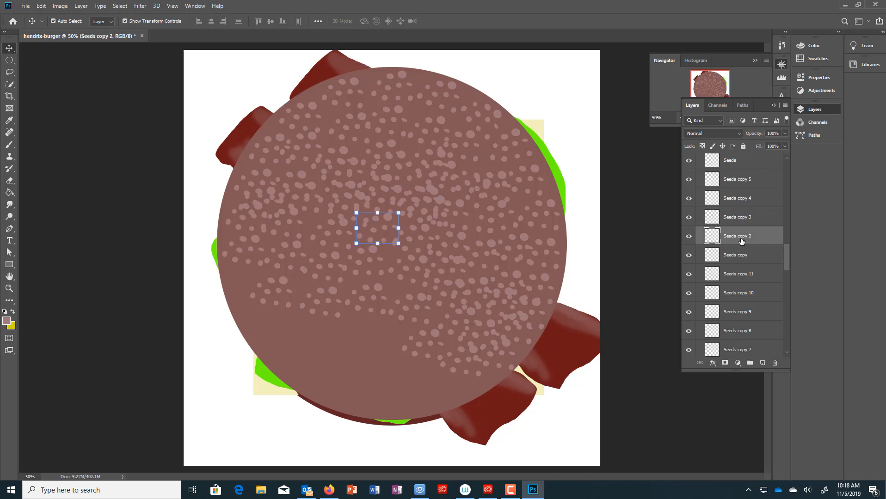
pyautogui.click(742, 261)
pyautogui.click(745, 276)
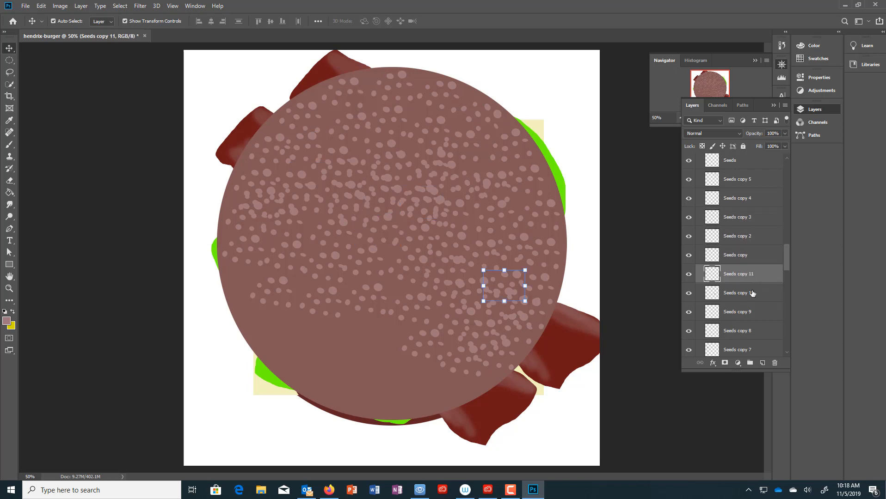
pyautogui.click(752, 294)
pyautogui.click(745, 318)
pyautogui.click(746, 336)
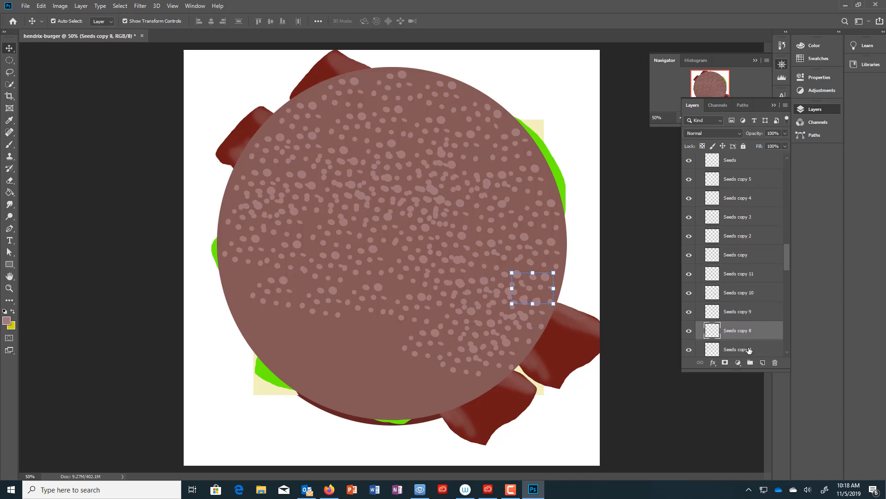
pyautogui.click(749, 353)
pyautogui.scroll(-3, 770, 325)
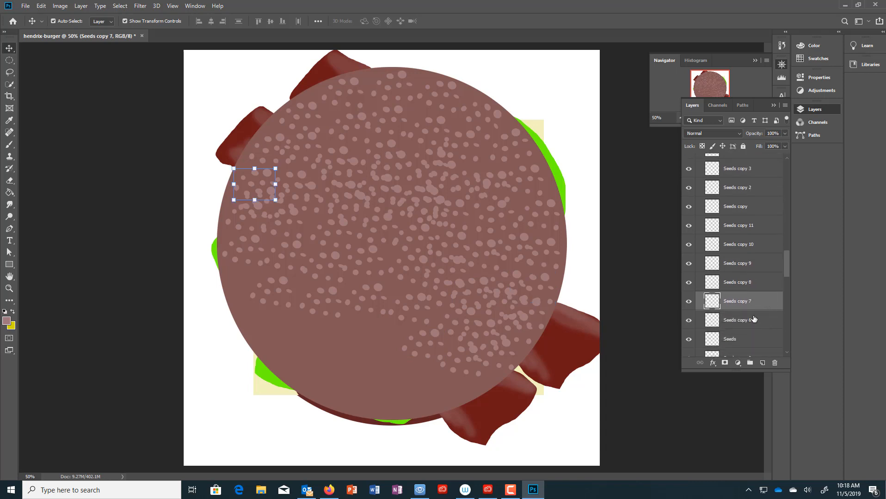
pyautogui.click(754, 319)
pyautogui.click(733, 340)
pyautogui.scroll(-2, 784, 311)
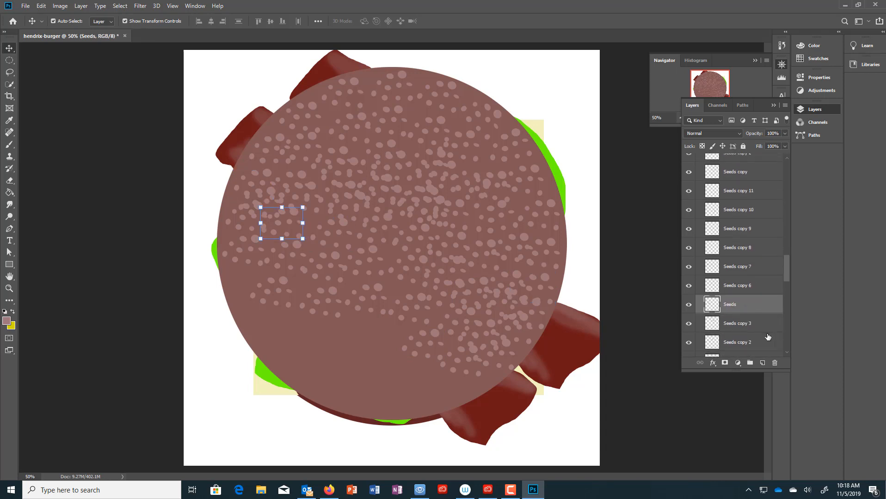
pyautogui.click(750, 329)
pyautogui.click(749, 346)
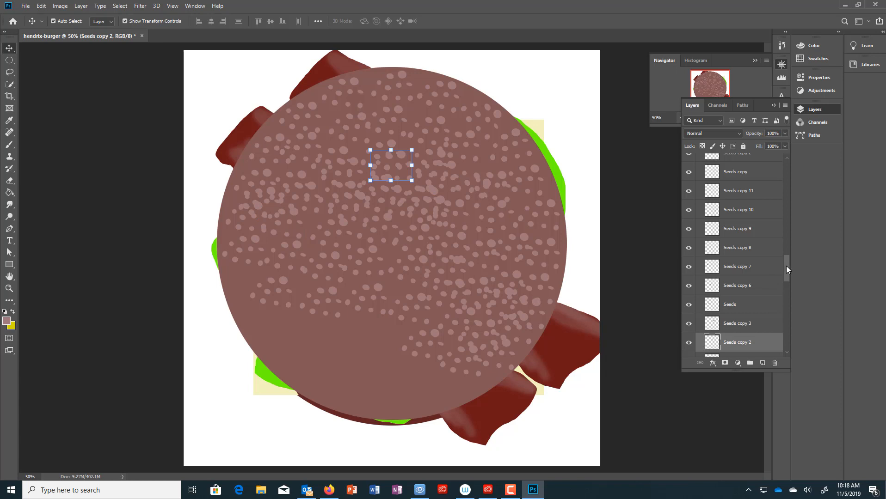
pyautogui.moveTo(786, 266); pyautogui.dragTo(789, 290)
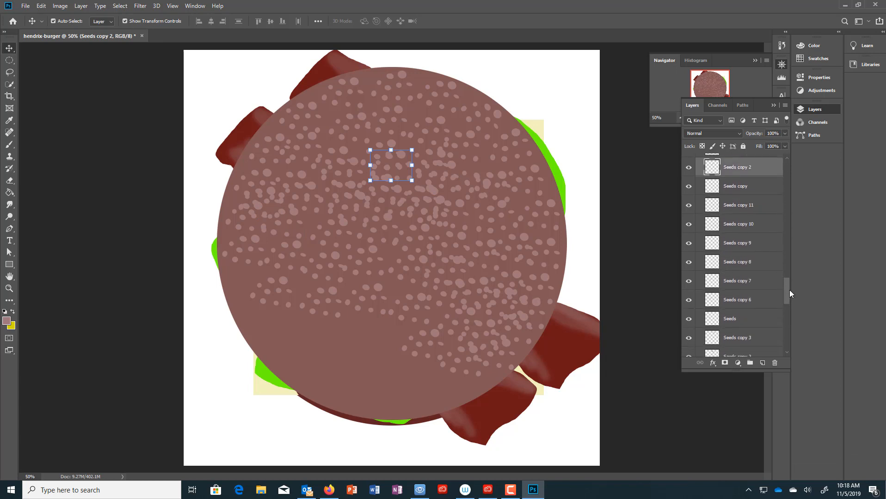
pyautogui.click(745, 188)
pyautogui.click(745, 205)
pyautogui.click(749, 223)
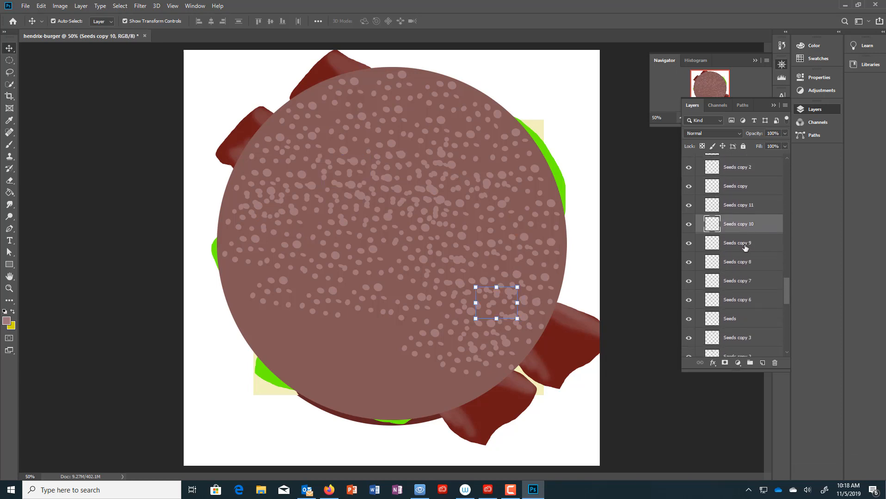
pyautogui.click(747, 244)
pyautogui.click(750, 264)
pyautogui.click(745, 282)
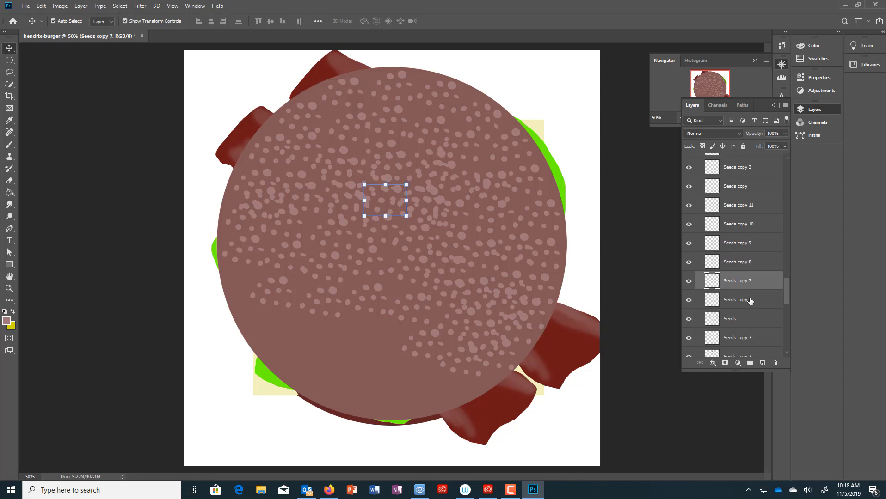
pyautogui.click(750, 301)
pyautogui.click(748, 319)
pyautogui.click(746, 338)
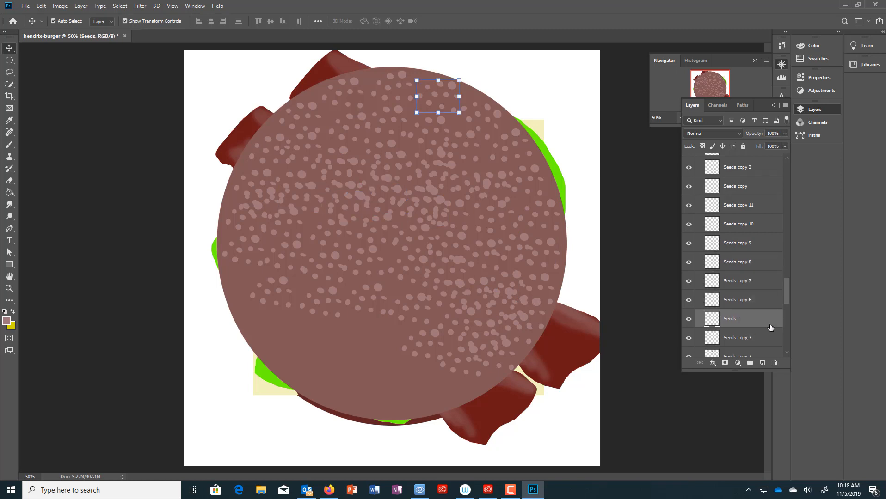
pyautogui.moveTo(785, 294); pyautogui.dragTo(786, 314)
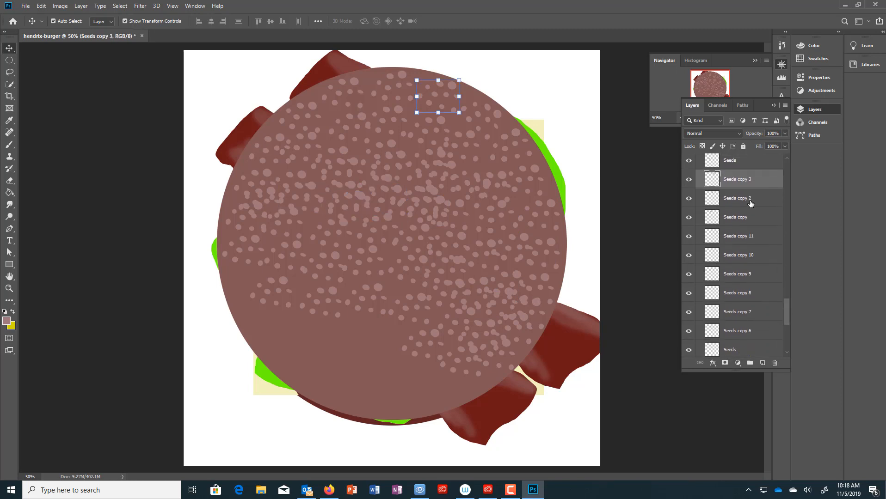
pyautogui.click(749, 202)
pyautogui.click(737, 221)
pyautogui.click(743, 242)
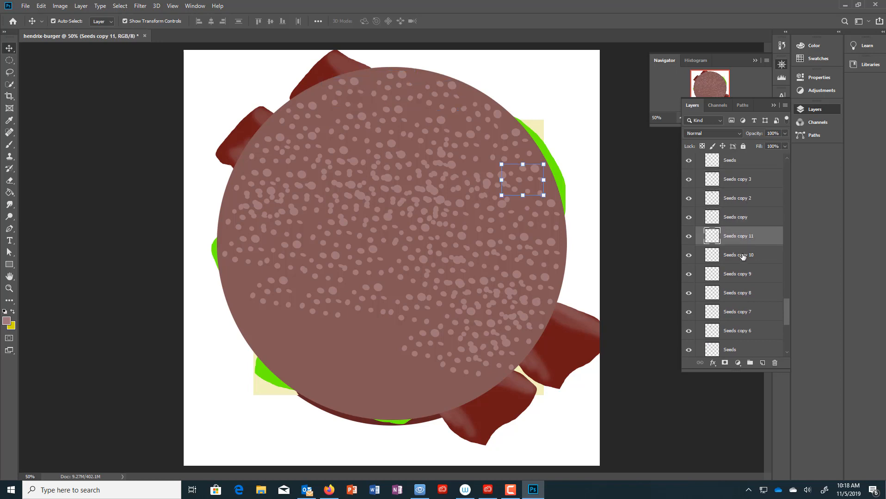
pyautogui.click(744, 259)
pyautogui.click(748, 278)
pyautogui.click(747, 295)
pyautogui.click(746, 314)
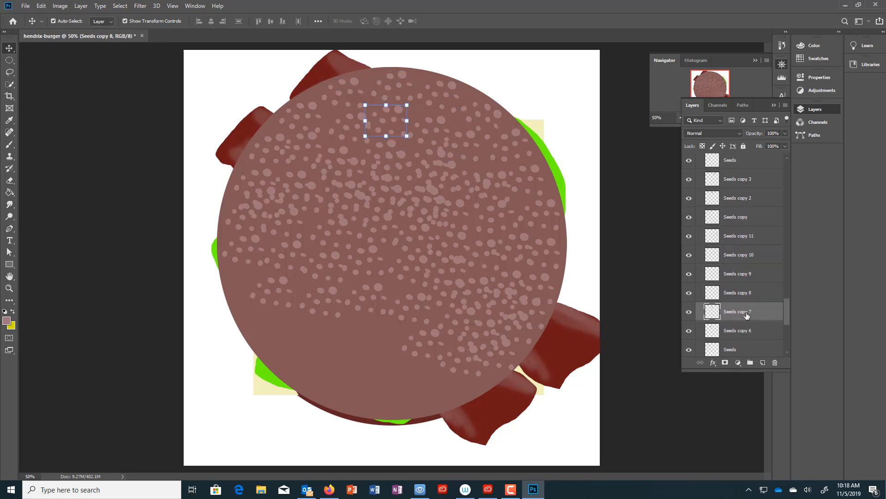
pyautogui.click(759, 332)
pyautogui.moveTo(785, 309); pyautogui.dragTo(784, 321)
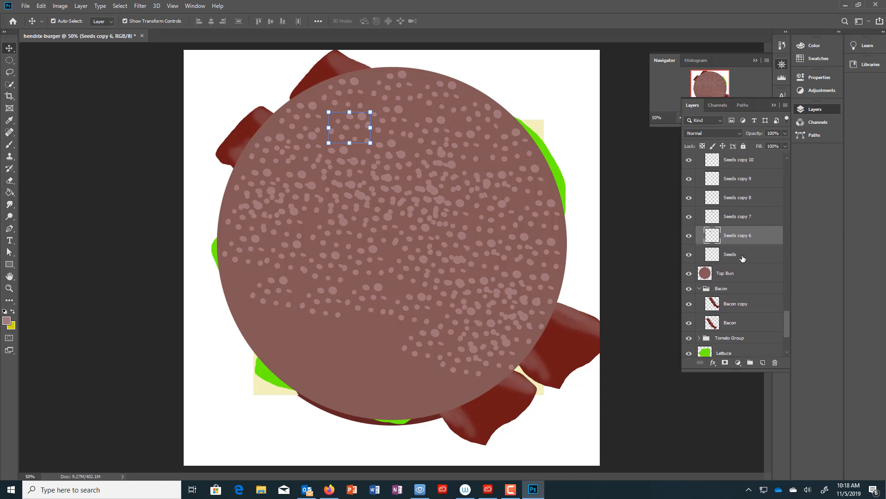
pyautogui.click(741, 256)
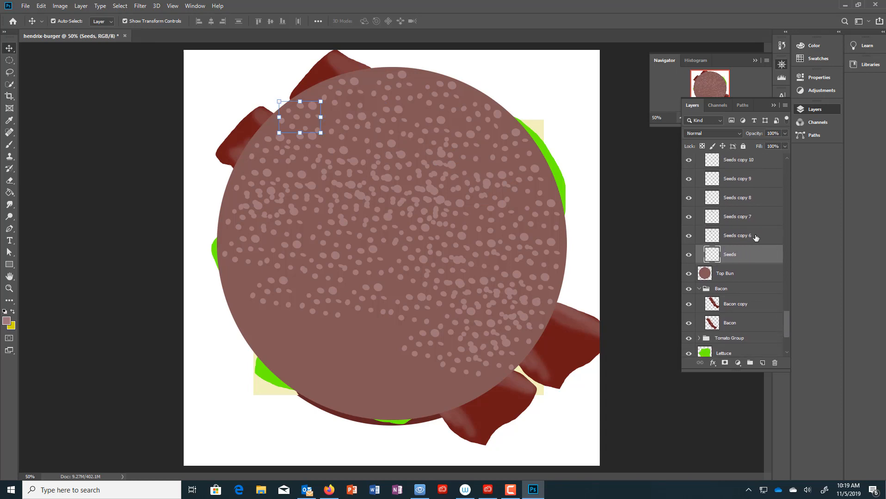
pyautogui.keyDown('shift'); pyautogui.click(756, 237); pyautogui.keyUp('shift')
# - Add Seeds copy 7, 8 and 9 to the selection and move the clusters onto the bun's lower area
pyautogui.keyDown('shift'); pyautogui.click(751, 213); pyautogui.keyUp('shift')
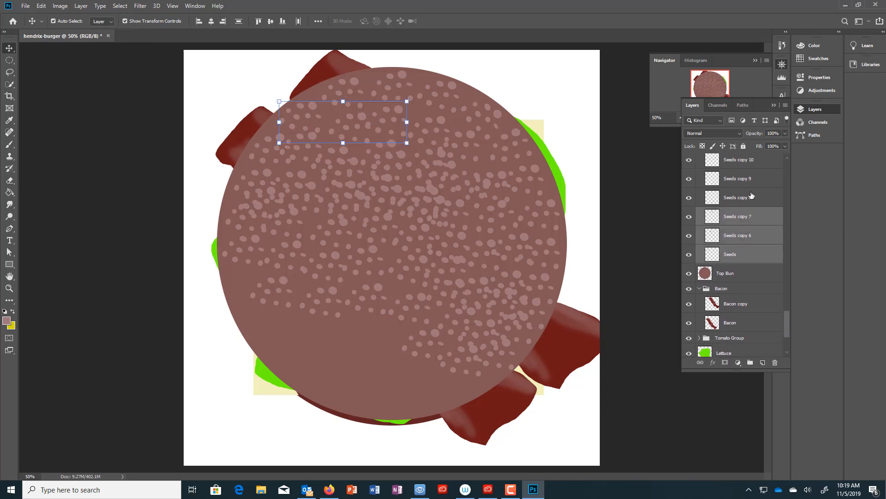
pyautogui.keyDown('shift'); pyautogui.click(751, 196); pyautogui.keyUp('shift')
pyautogui.keyDown('shift'); pyautogui.click(755, 181); pyautogui.keyUp('shift')
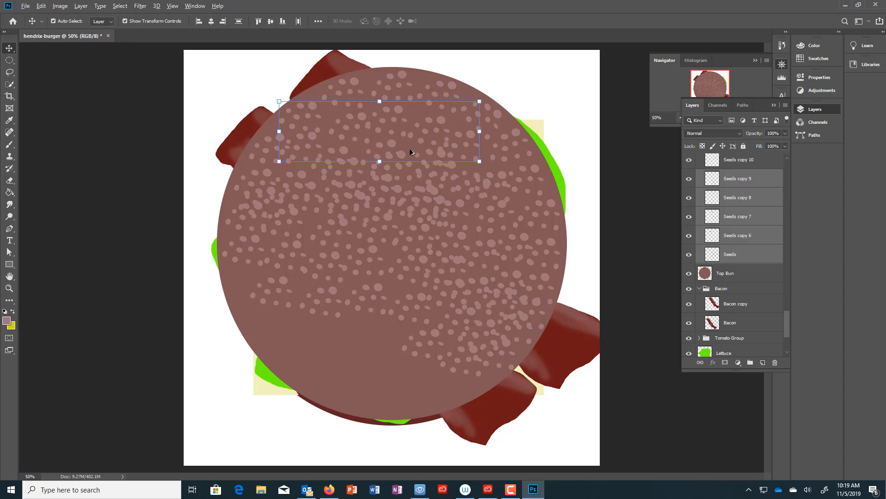
pyautogui.moveTo(411, 135); pyautogui.dragTo(404, 378)
pyautogui.moveTo(376, 350); pyautogui.dragTo(391, 368)
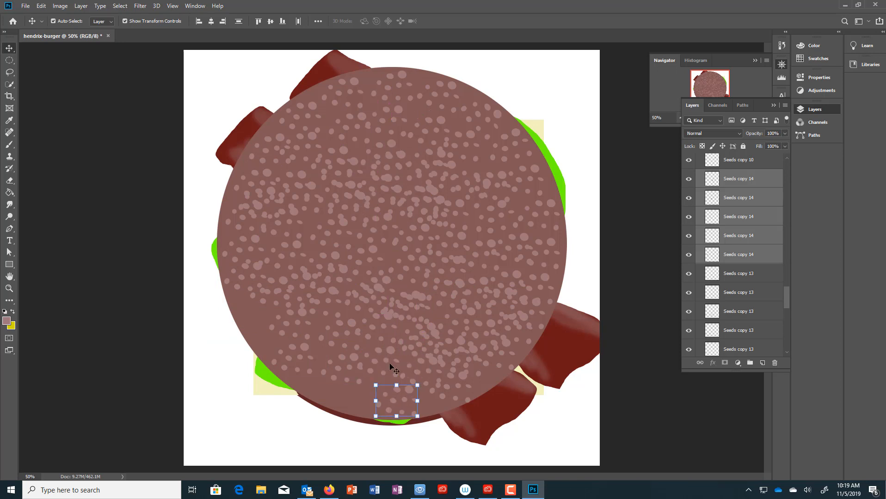
# - Merge the selected seed layers and duplicate the merged cluster onto the bun's bare left side
pyautogui.hotkey('ctrl', 'e')
pyautogui.moveTo(391, 402); pyautogui.dragTo(260, 298)
pyautogui.hotkey('ctrl', 'z')
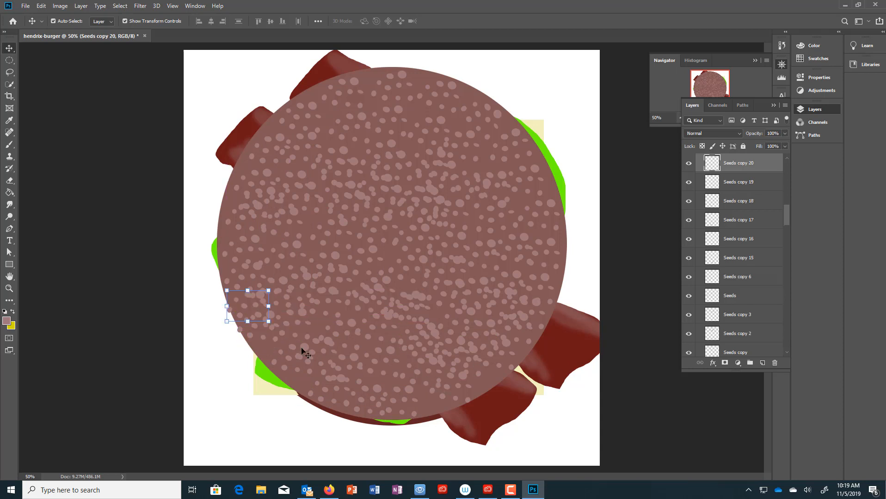
# - Deselect the seed layer, collapse the Seeds Group folder and select the whole group
pyautogui.click(660, 424)
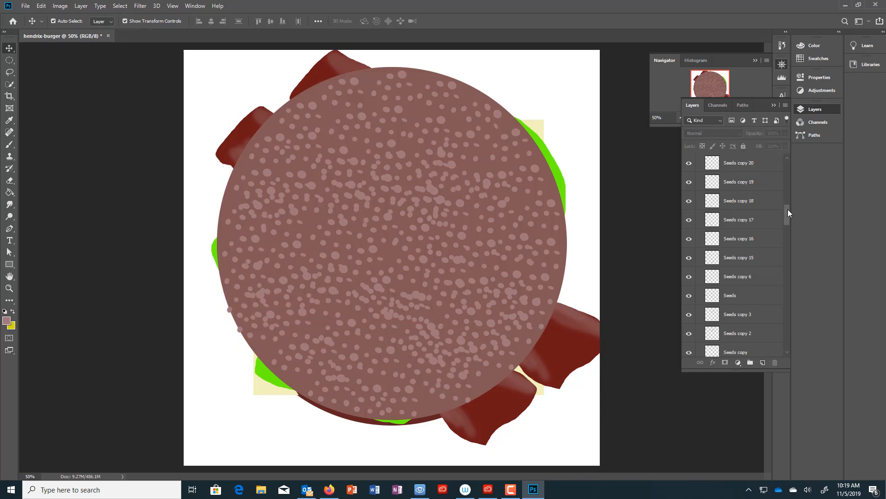
pyautogui.moveTo(788, 212); pyautogui.dragTo(782, 129)
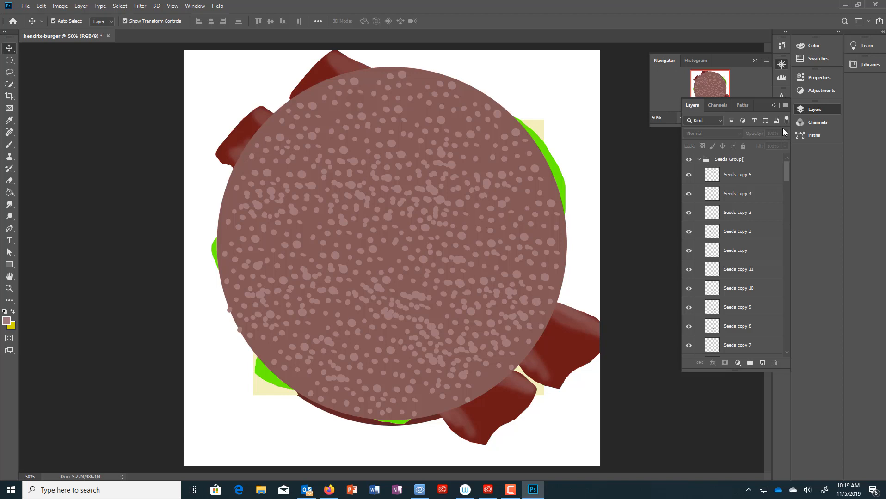
pyautogui.click(699, 159)
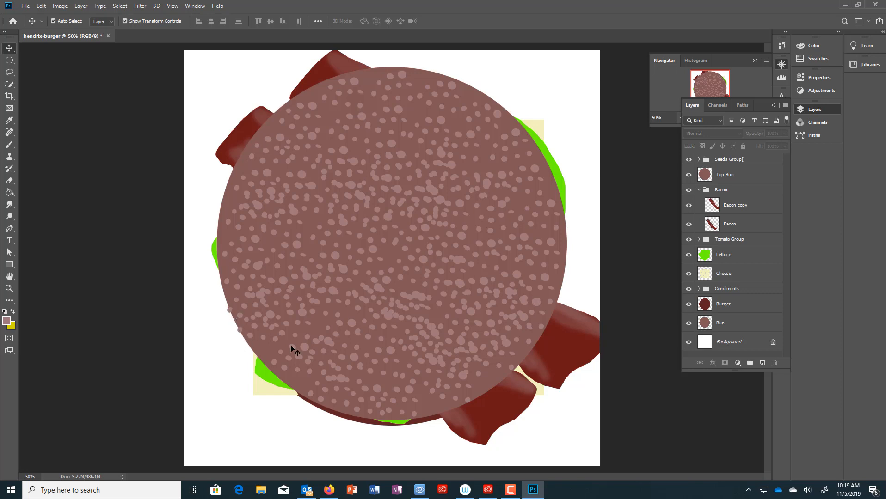
pyautogui.click(751, 160)
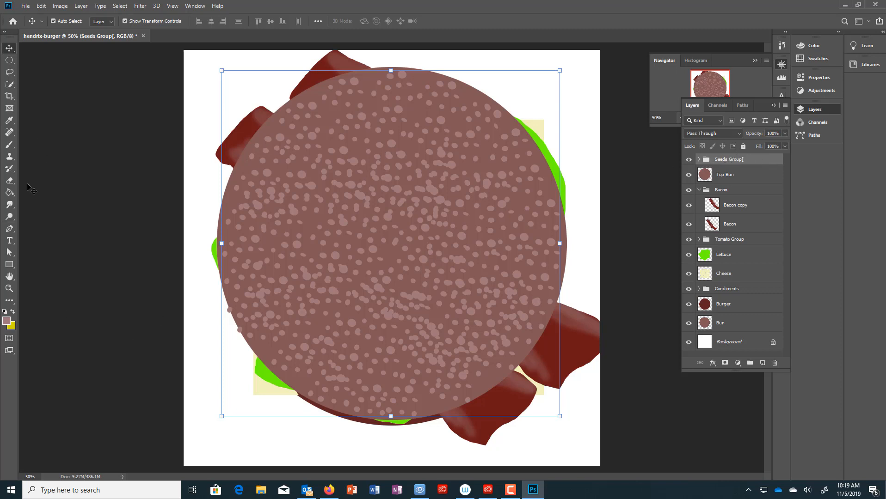
# - Try erasing the stray seeds past the bun's left edge and dismiss the can't-erase-a-group warning
pyautogui.click(13, 185)
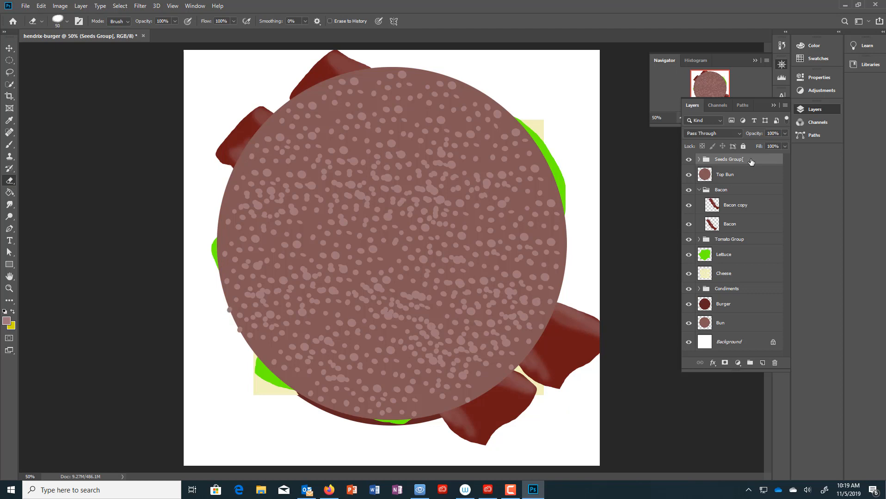
pyautogui.click(229, 310)
pyautogui.click(444, 192)
# - Expand the Seeds Group and step through Seeds, then Seeds copy 5, 4, 3 and 2
pyautogui.click(699, 159)
pyautogui.moveTo(786, 197); pyautogui.dragTo(788, 352)
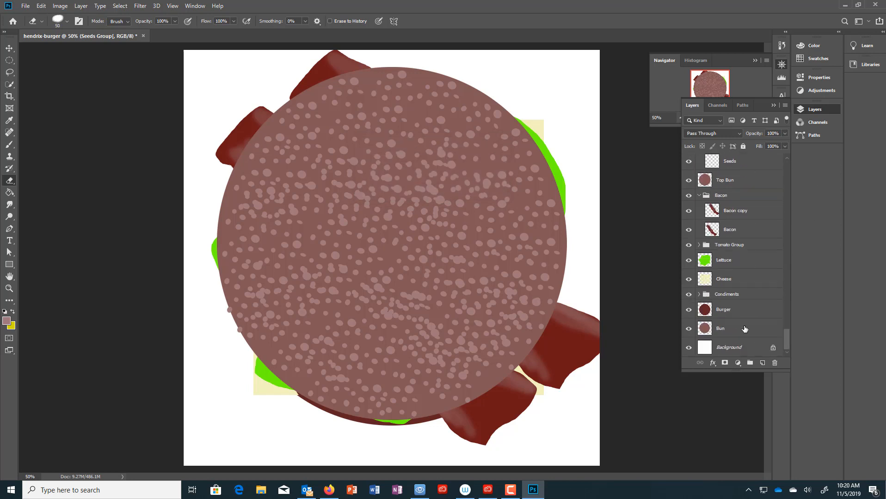
pyautogui.click(746, 165)
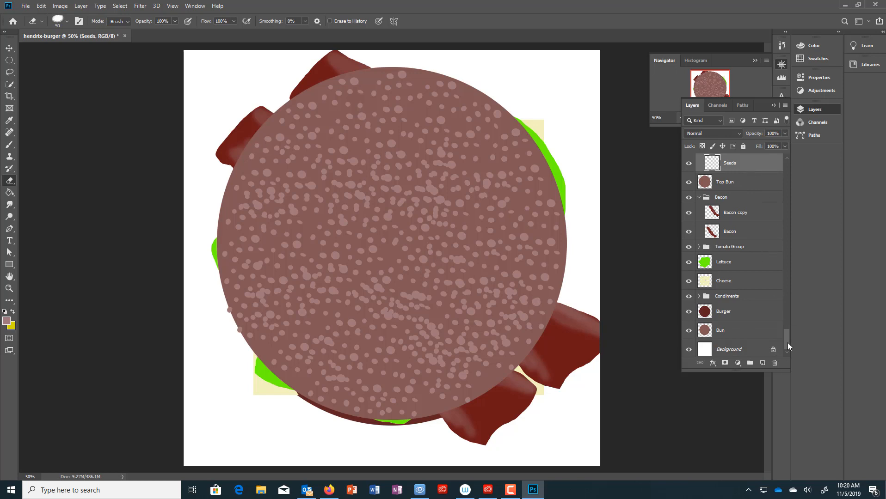
pyautogui.moveTo(787, 343); pyautogui.dragTo(785, 172)
pyautogui.click(730, 182)
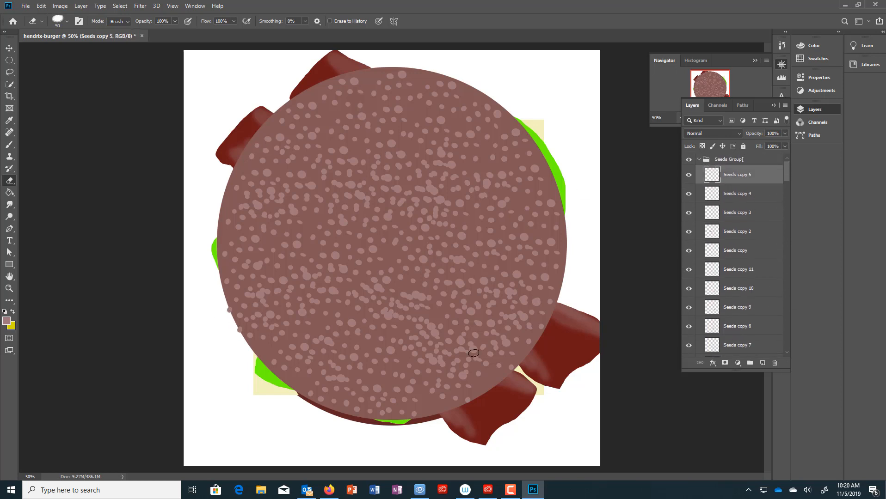
pyautogui.click(750, 198)
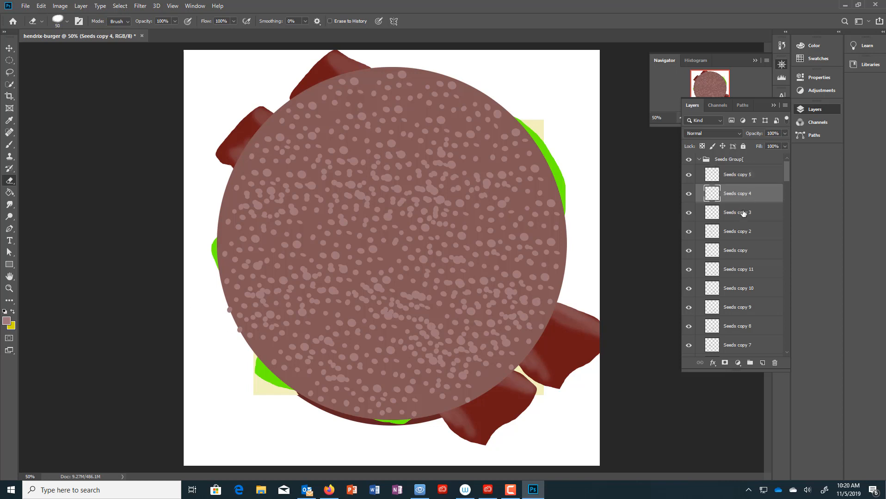
pyautogui.click(744, 214)
pyautogui.click(752, 236)
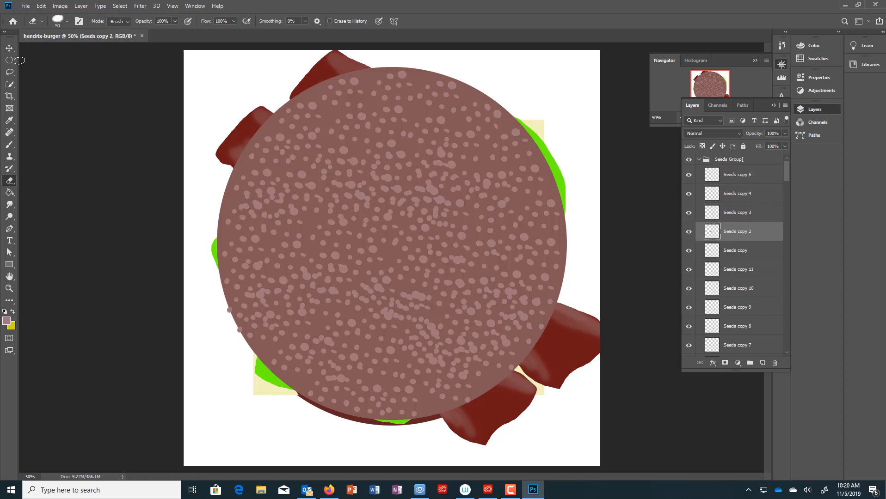
# - Lasso the stray seeds past the bun's left edge and return to the Eraser on Seeds copy 4
pyautogui.click(10, 72)
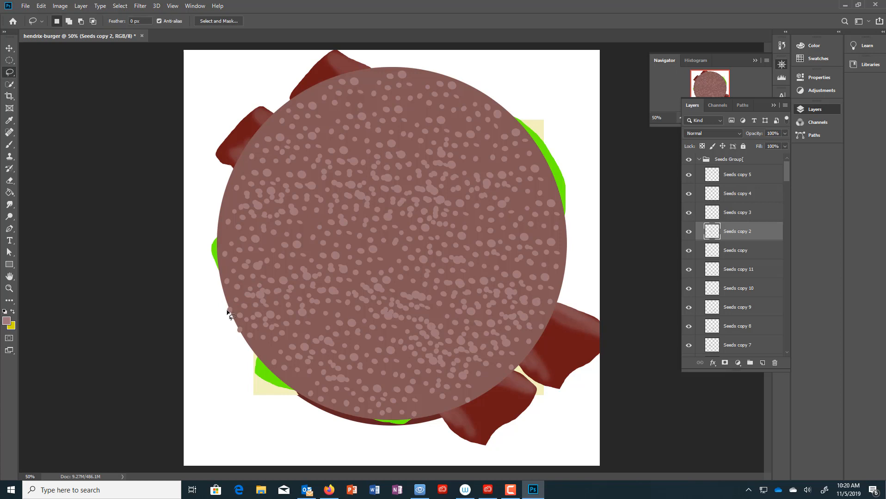
pyautogui.moveTo(227, 309); pyautogui.dragTo(226, 314)
pyautogui.click(10, 180)
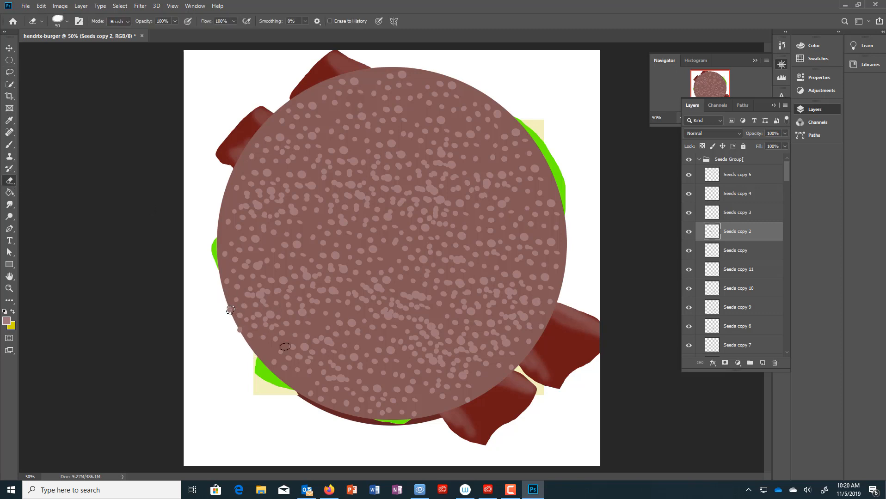
pyautogui.click(771, 200)
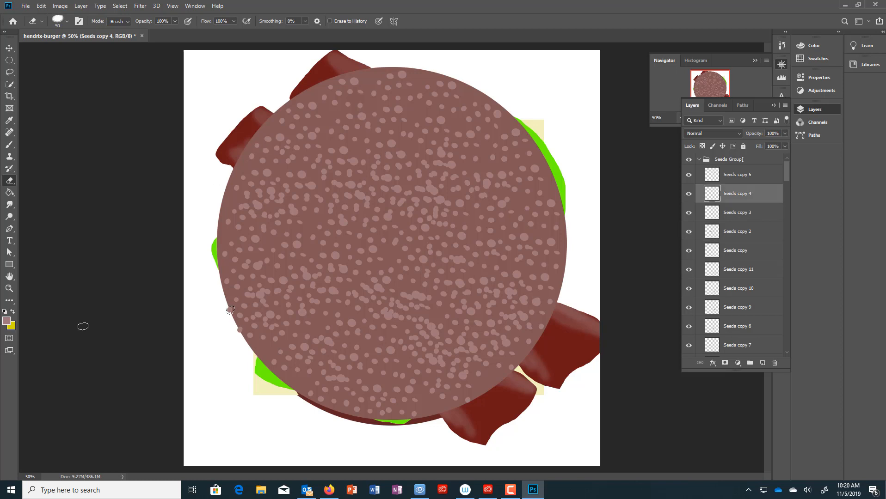
# - Select the Seeds Group folder, deselect everything on the canvas, and scroll down to Top Bun
pyautogui.click(742, 179)
pyautogui.click(743, 162)
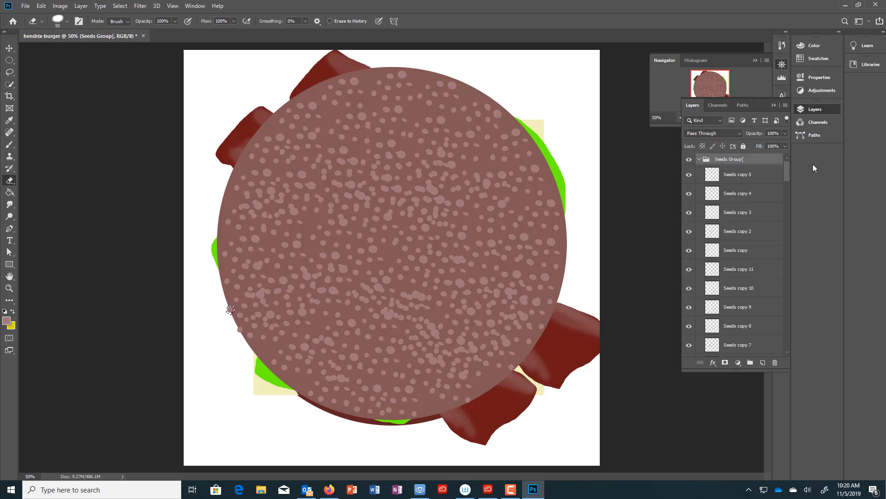
pyautogui.moveTo(788, 173)
pyautogui.mouseDown()
pyautogui.moveTo(788, 204)
pyautogui.moveTo(779, 174)
pyautogui.mouseUp()
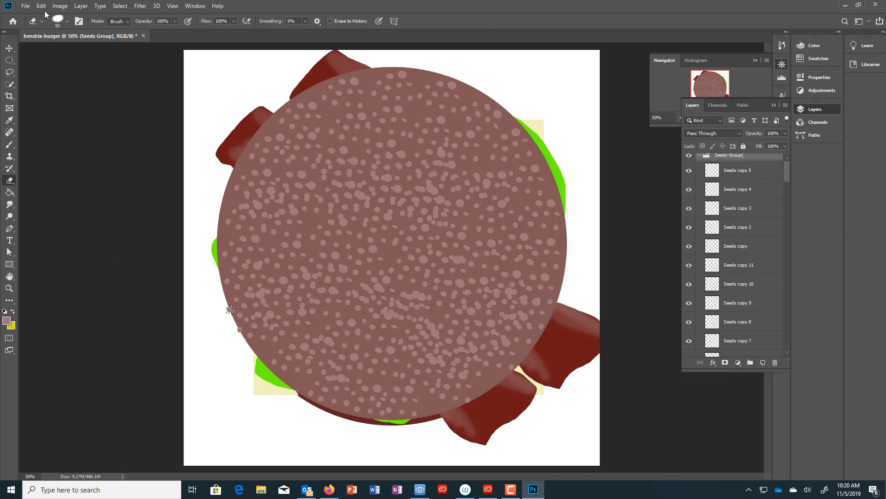
pyautogui.click(120, 6)
pyautogui.click(129, 25)
pyautogui.moveTo(784, 174); pyautogui.dragTo(803, 340)
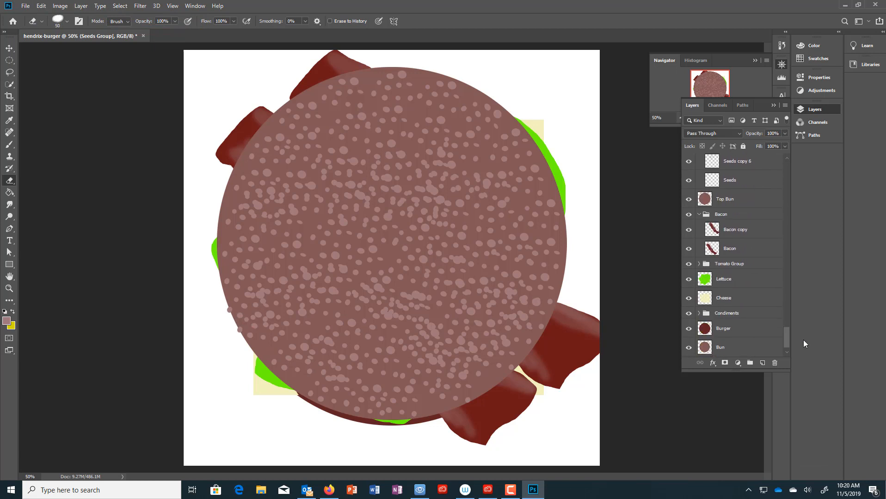
# - Scale the Top Bun layer up to about 100.89% from its corner, then deselect the layer
pyautogui.click(732, 204)
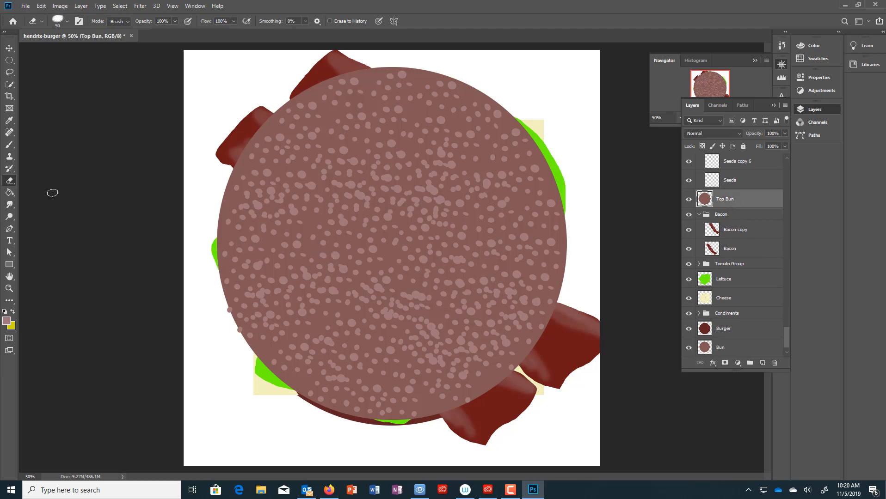
pyautogui.click(9, 48)
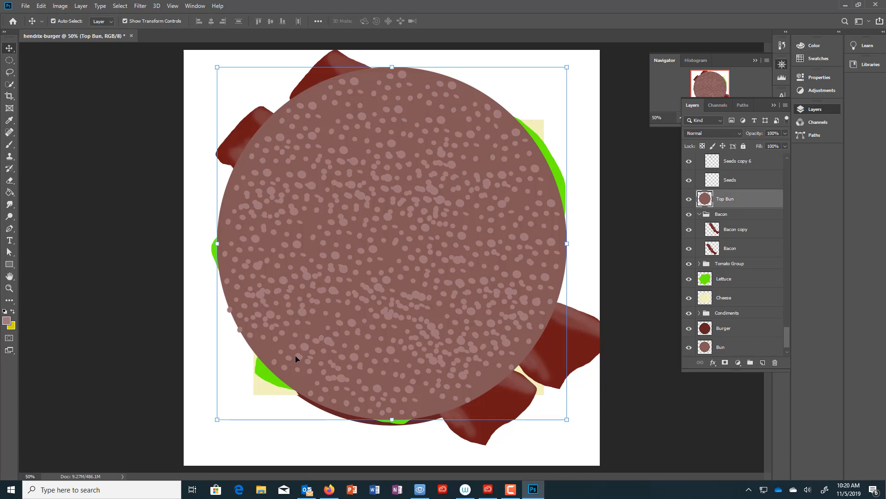
pyautogui.moveTo(295, 355); pyautogui.dragTo(294, 383)
pyautogui.click(216, 422)
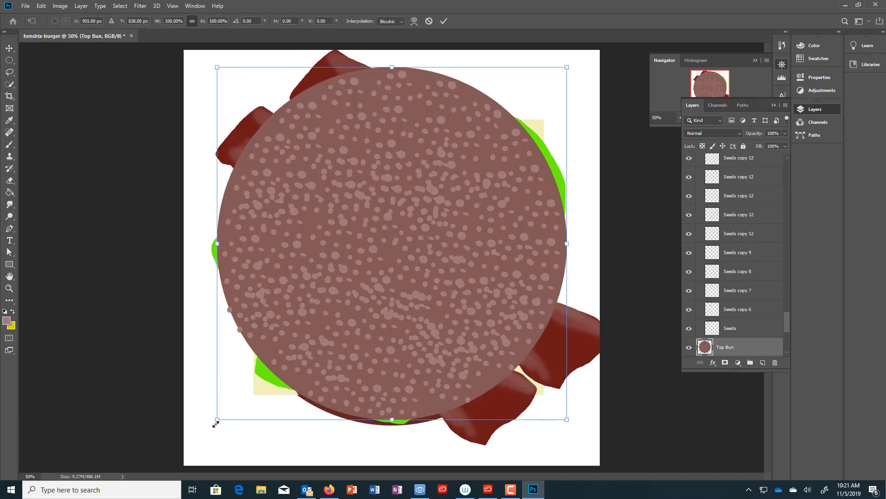
pyautogui.moveTo(216, 424); pyautogui.dragTo(213, 427)
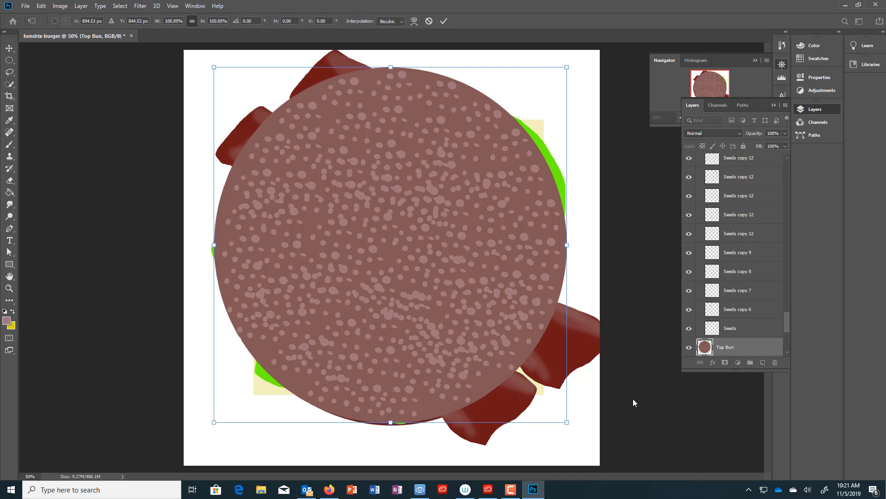
pyautogui.press('Return')
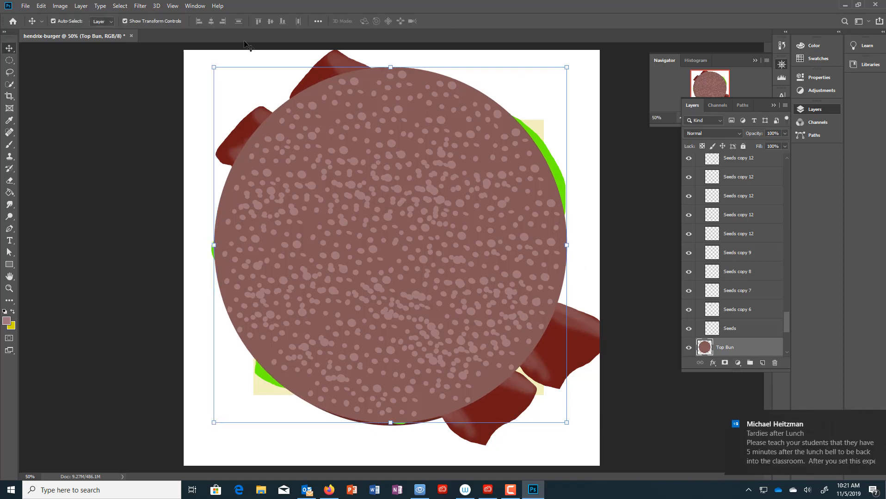
pyautogui.click(120, 6)
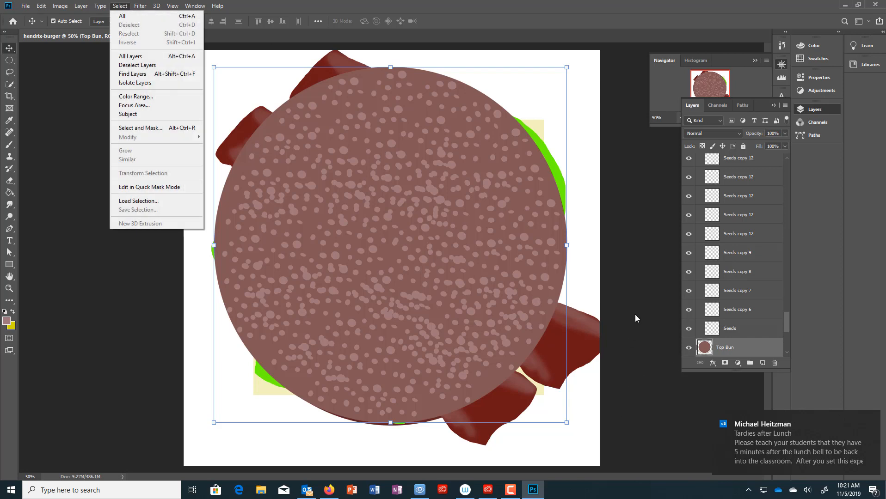
pyautogui.click(81, 129)
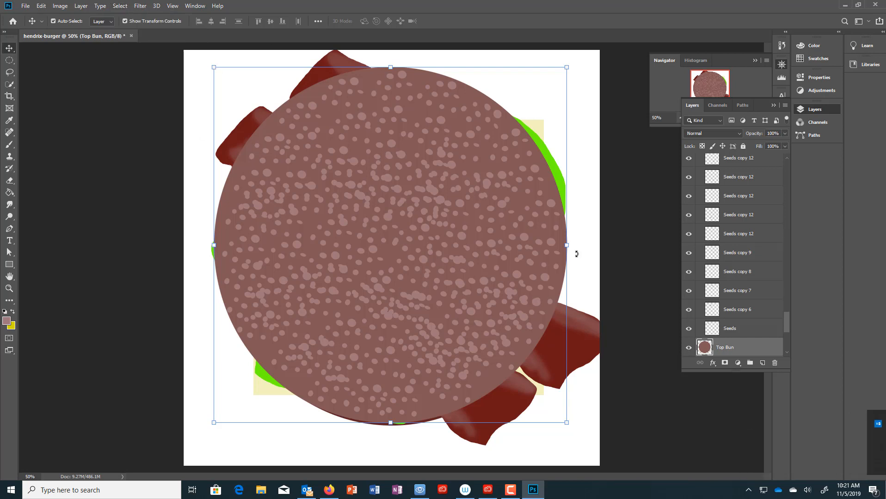
pyautogui.click(645, 208)
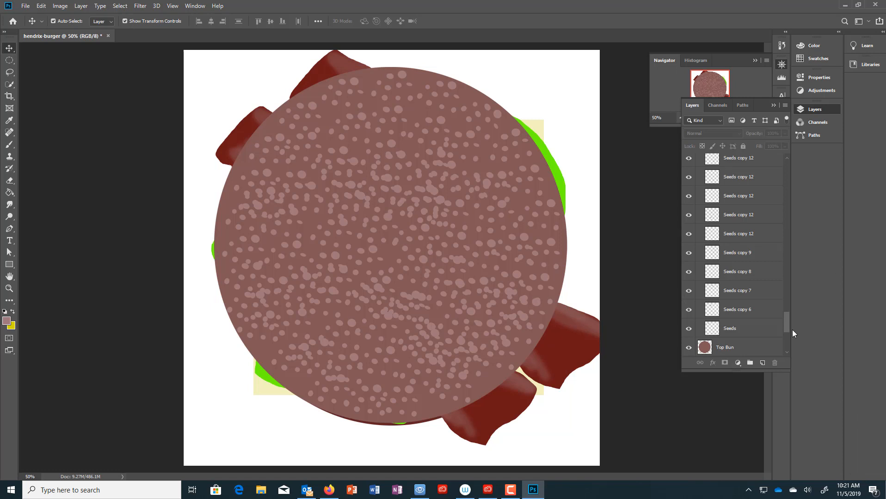
# - Collapse the Seeds Group folder and save the document as hendrix-burger.psd in Photoshop format
pyautogui.moveTo(788, 325); pyautogui.dragTo(768, 178)
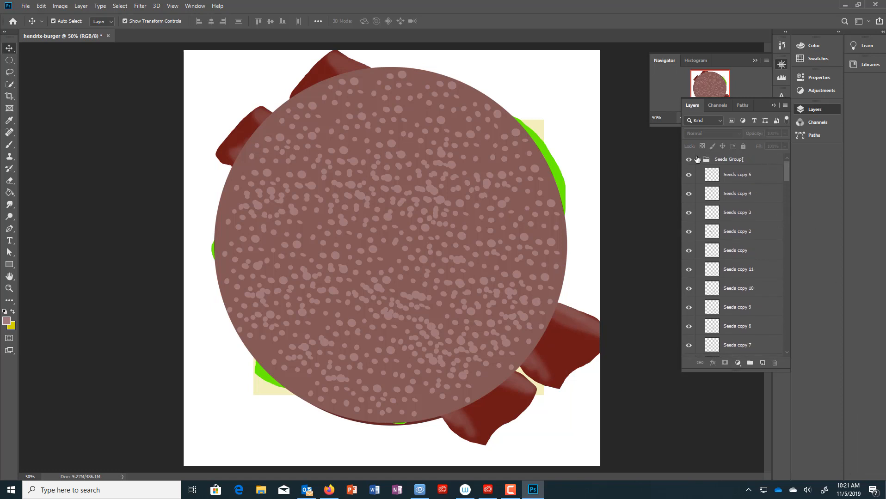
pyautogui.click(699, 160)
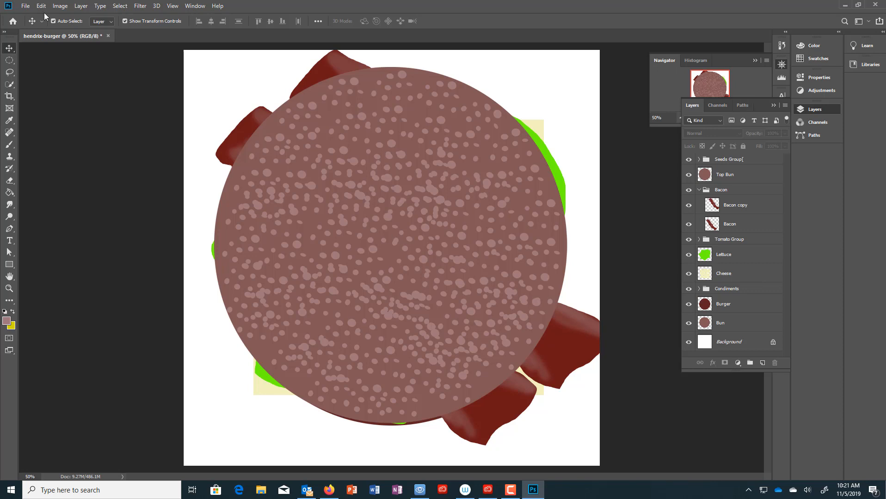
pyautogui.click(26, 7)
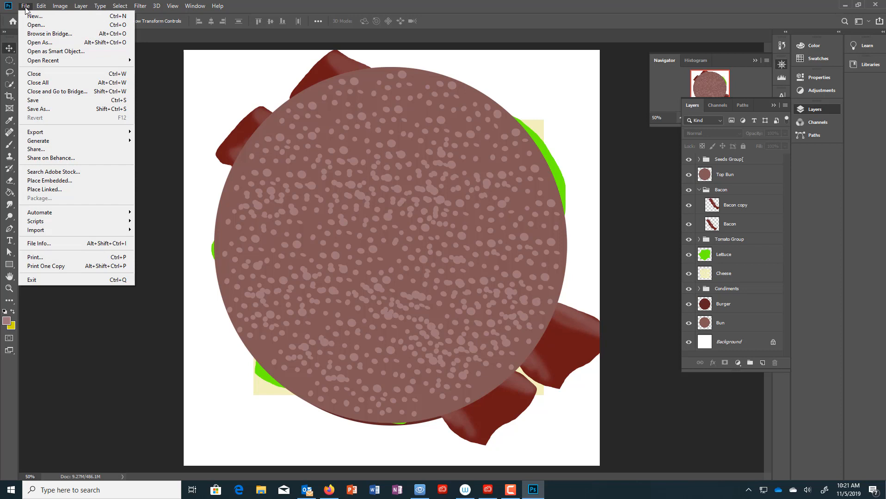
pyautogui.click(39, 100)
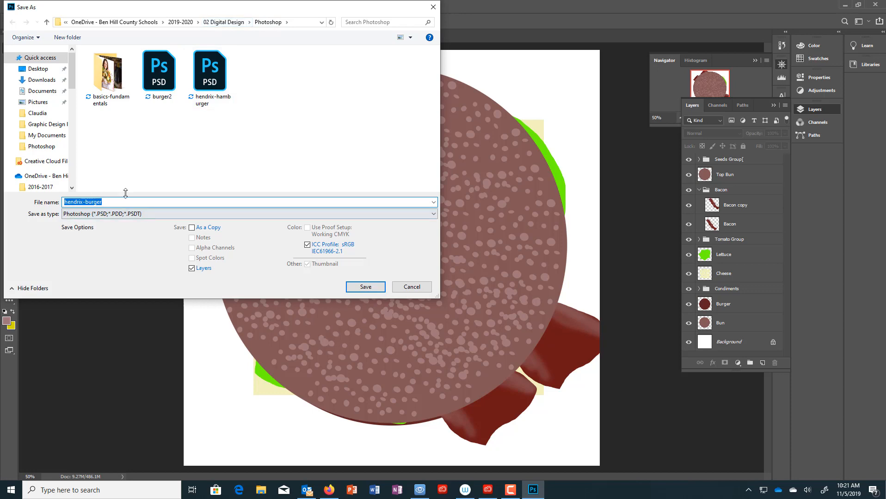
pyautogui.click(365, 287)
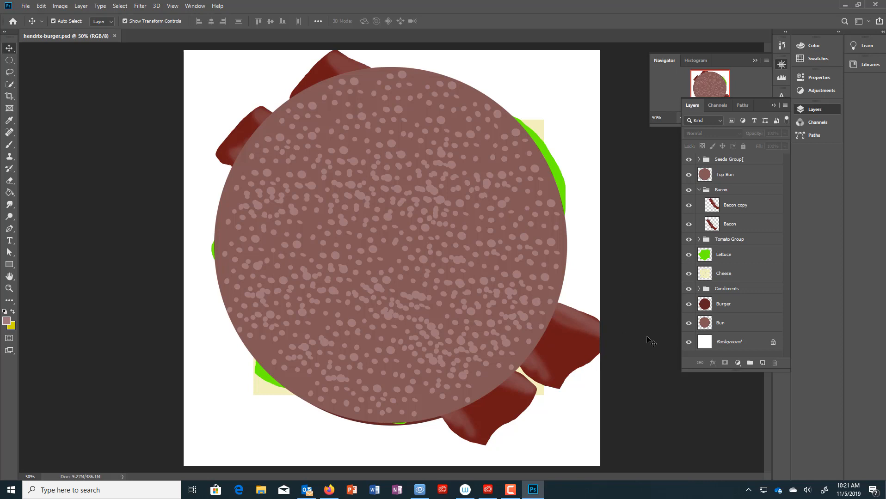
pyautogui.click(27, 6)
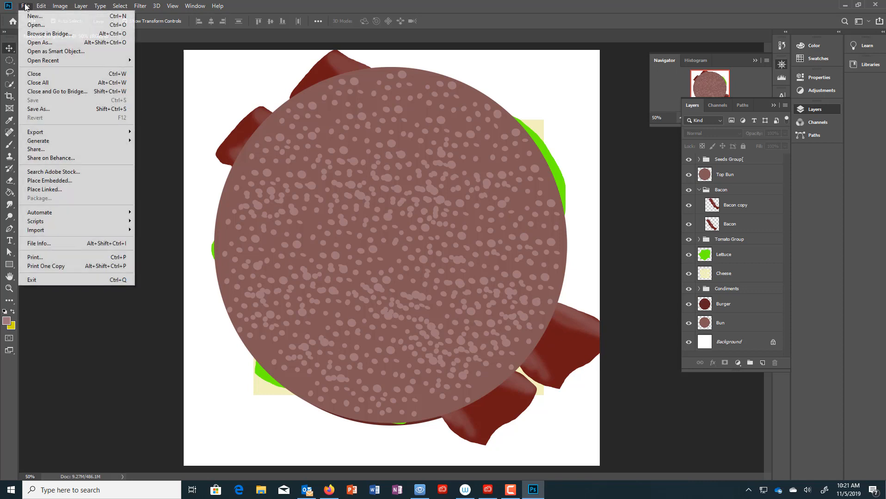
pyautogui.click(26, 17)
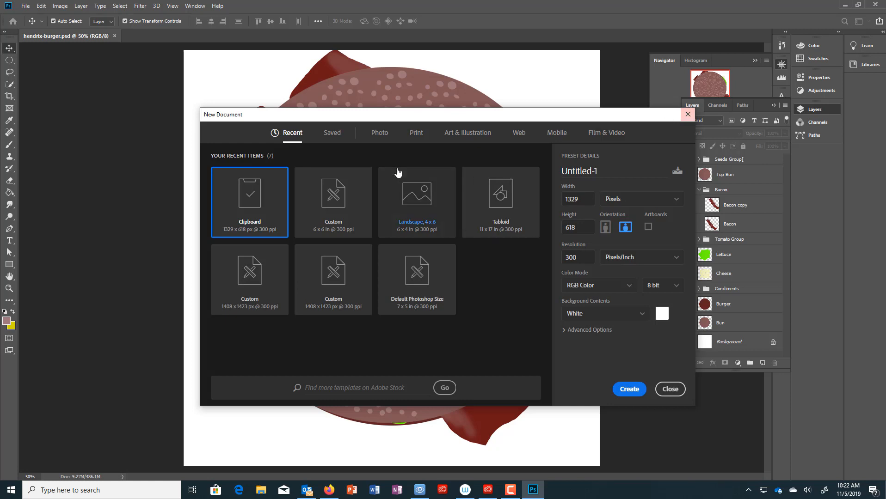
pyautogui.click(418, 134)
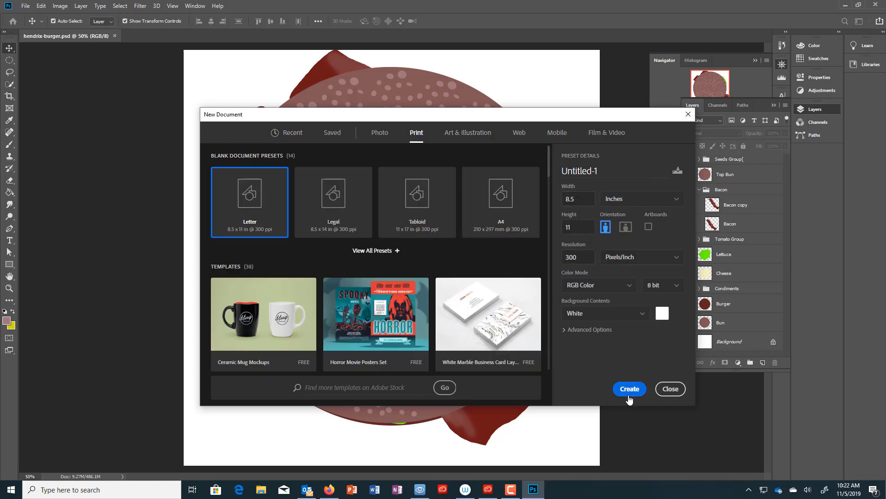
pyautogui.click(672, 391)
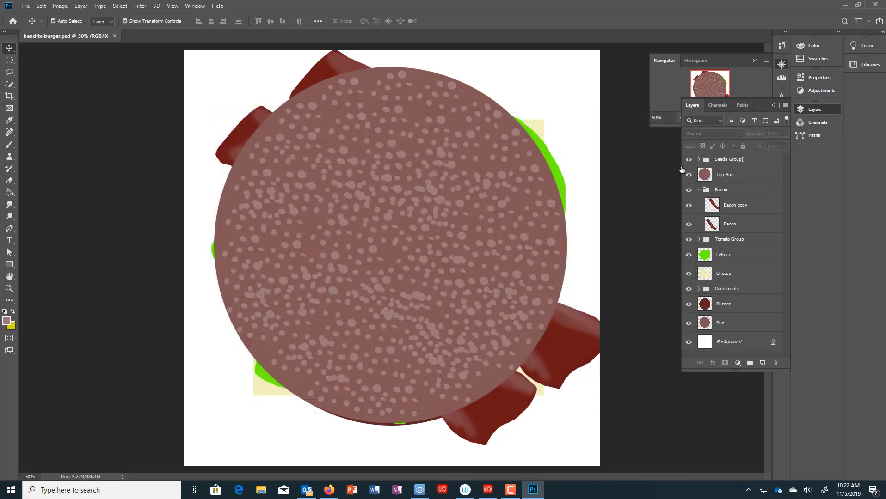